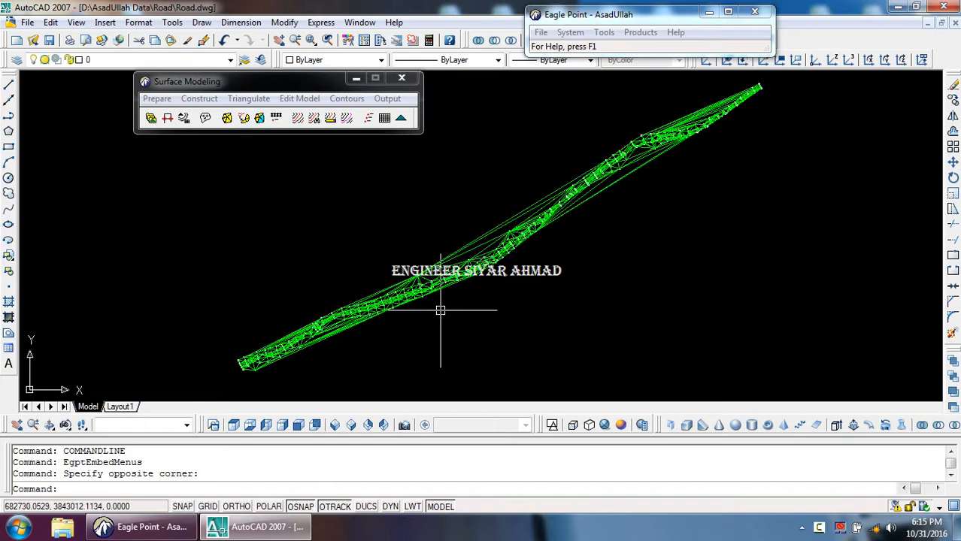
Examine the triangulated road surface along its length and the survey point labels with elevations at its southwest end
scroll(425, 218, "down", 3)
scroll(460, 218, "up", 3)
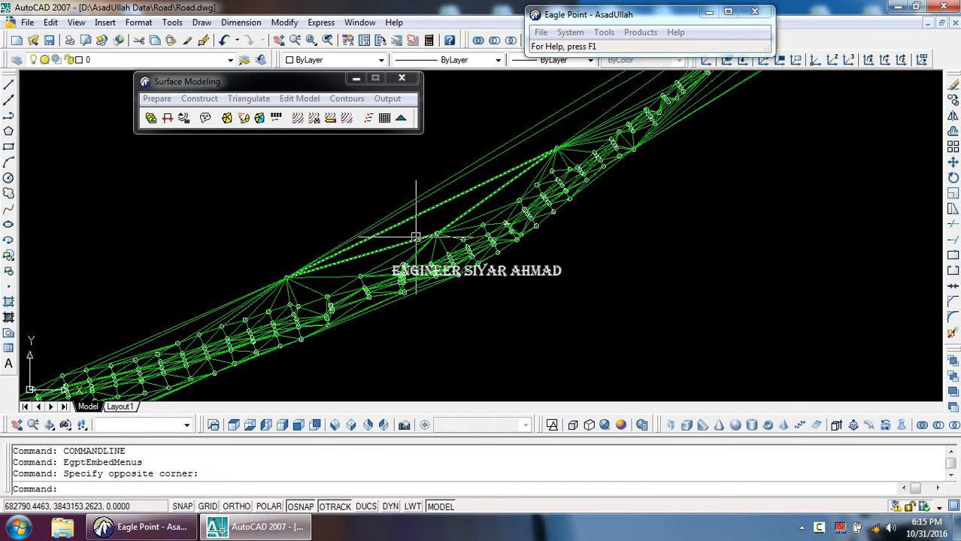
scroll(354, 262, "down", 2)
scroll(229, 380, "up", 2)
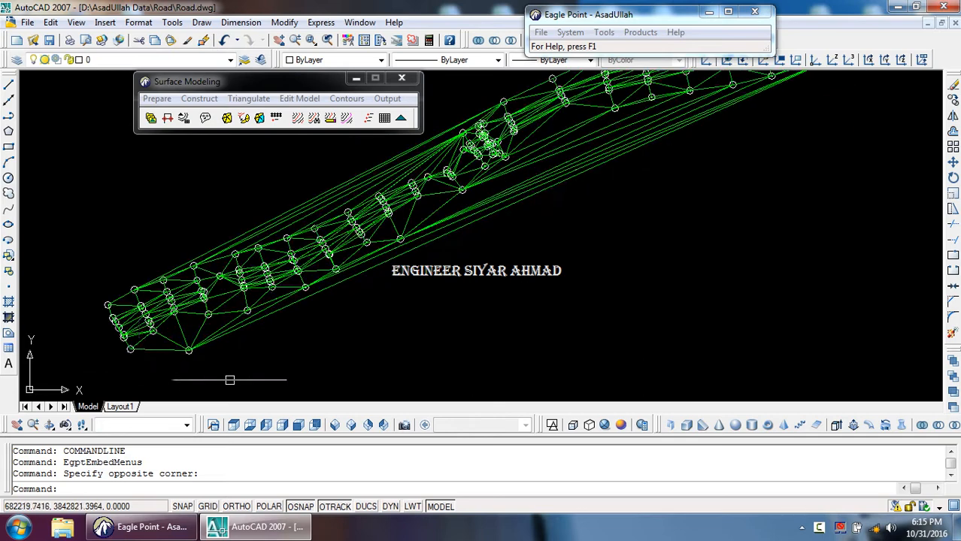
scroll(81, 348, "down", 3)
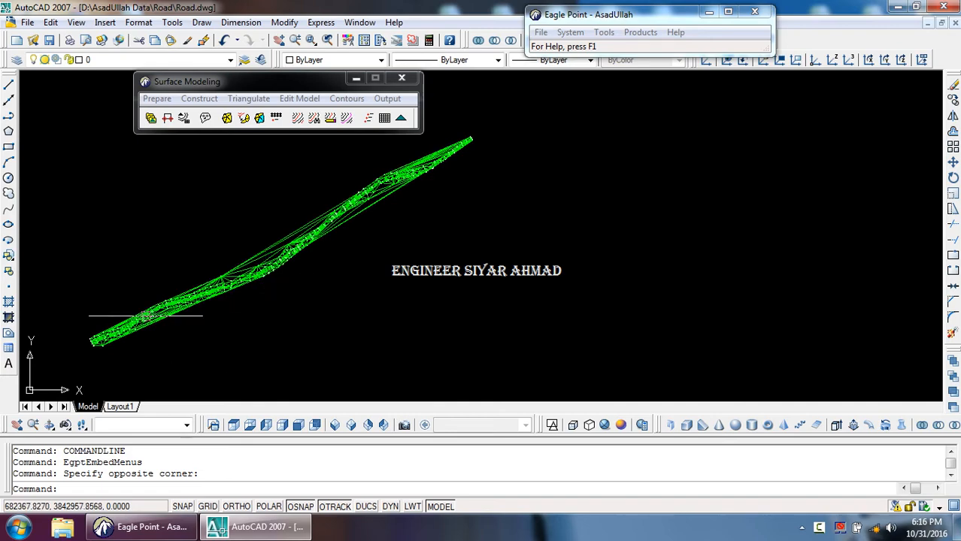
scroll(145, 315, "up", 8)
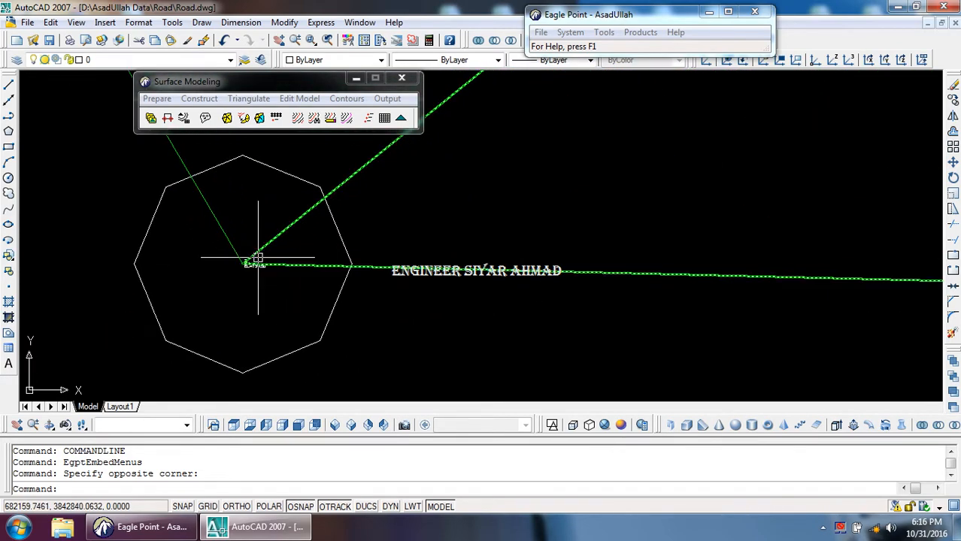
scroll(248, 278, "up", 8)
scroll(225, 278, "down", 4)
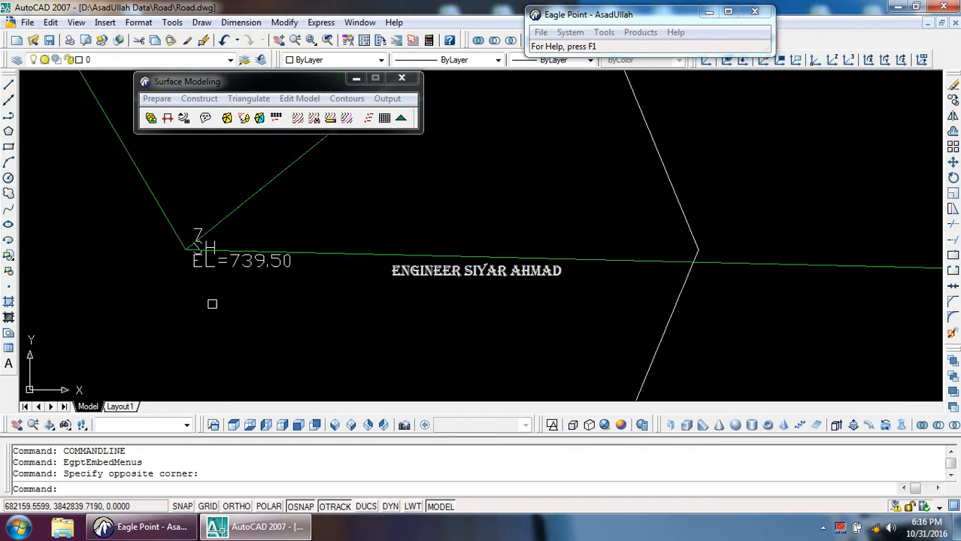
scroll(158, 335, "down", 14)
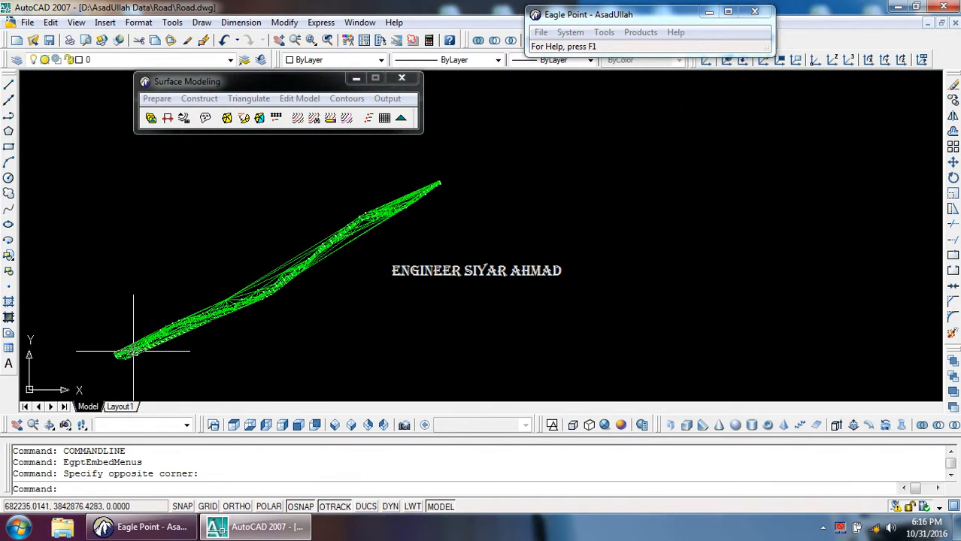
scroll(134, 350, "up", 12)
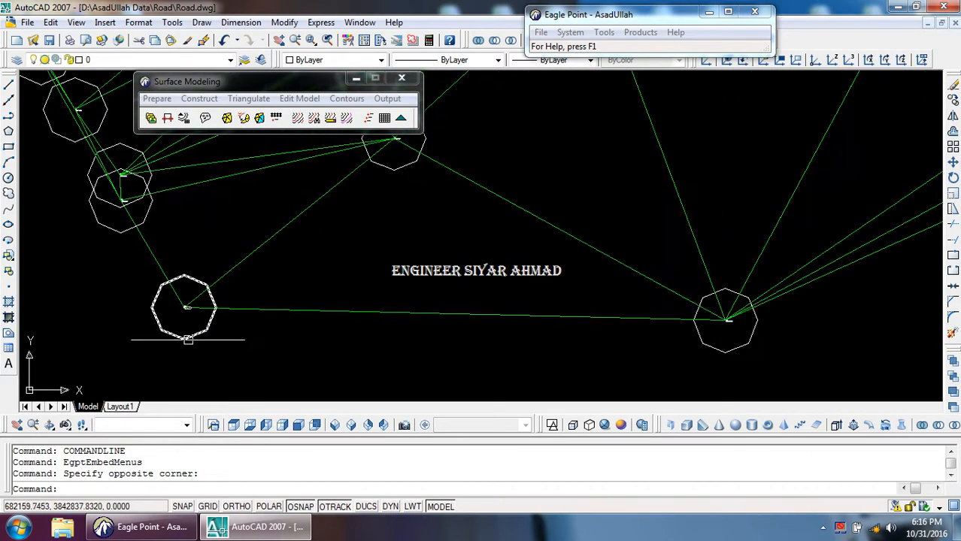
scroll(188, 339, "down", 8)
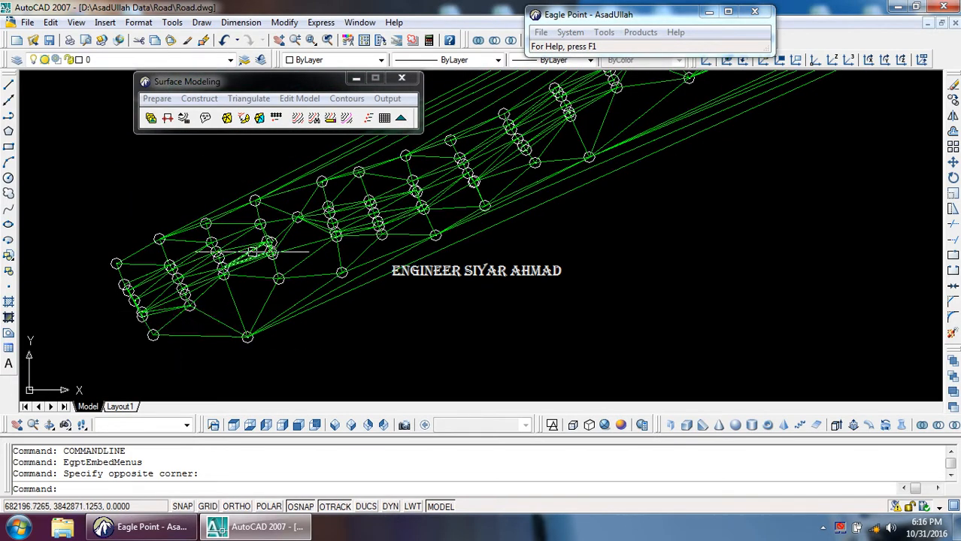
scroll(225, 301, "down", 4)
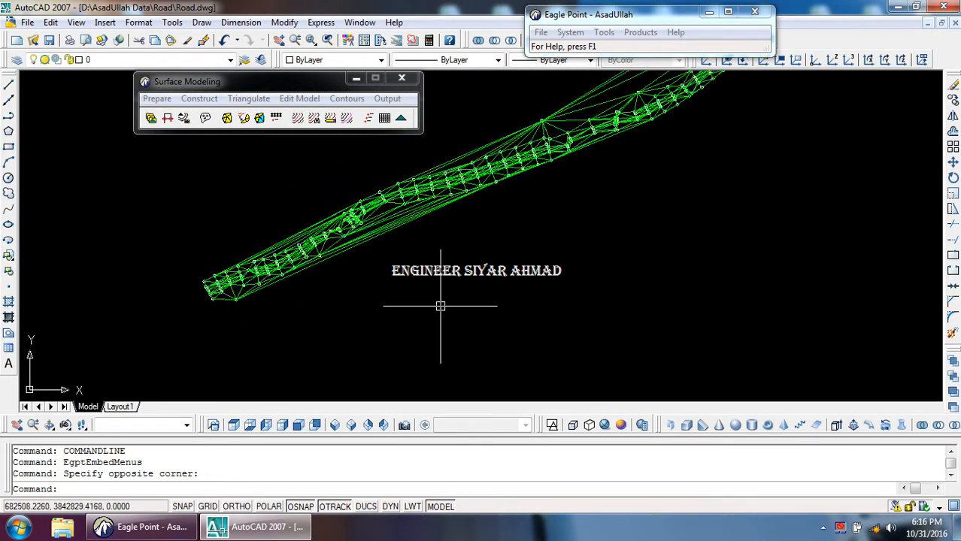
Draw a rough four-segment polyline starting at survey point 7 on the southwest end of the road surface
key("Return")
scroll(218, 282, "up", 5)
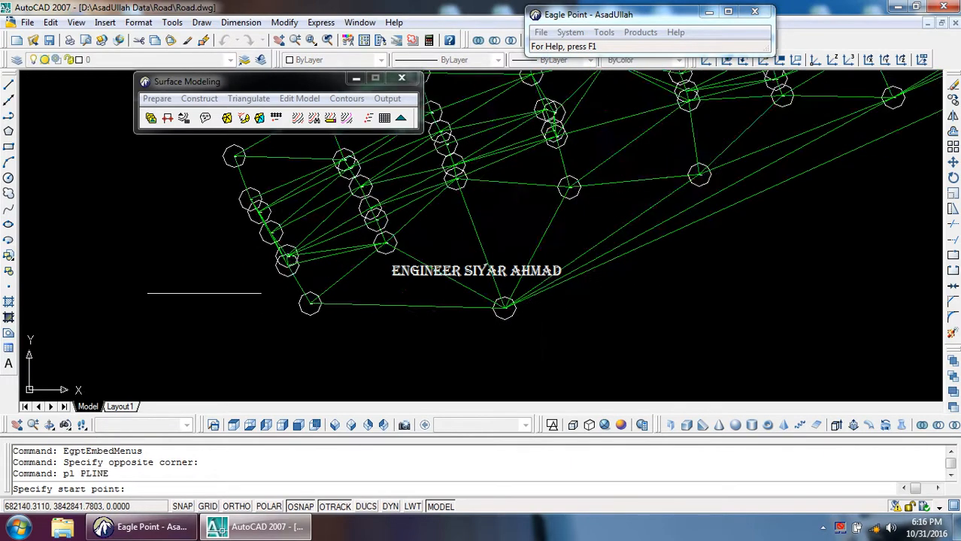
scroll(347, 218, "down", 9)
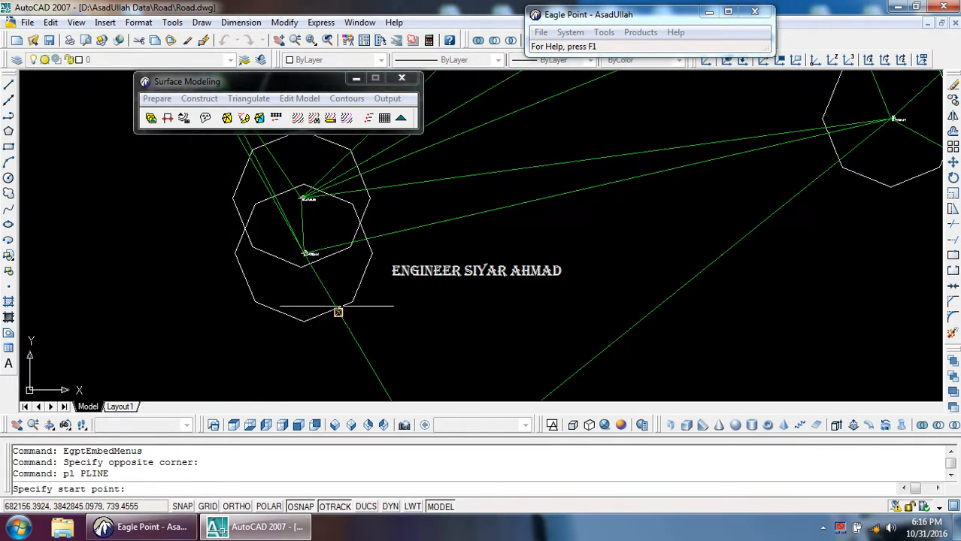
scroll(361, 362, "up", 8)
scroll(415, 317, "up", 3)
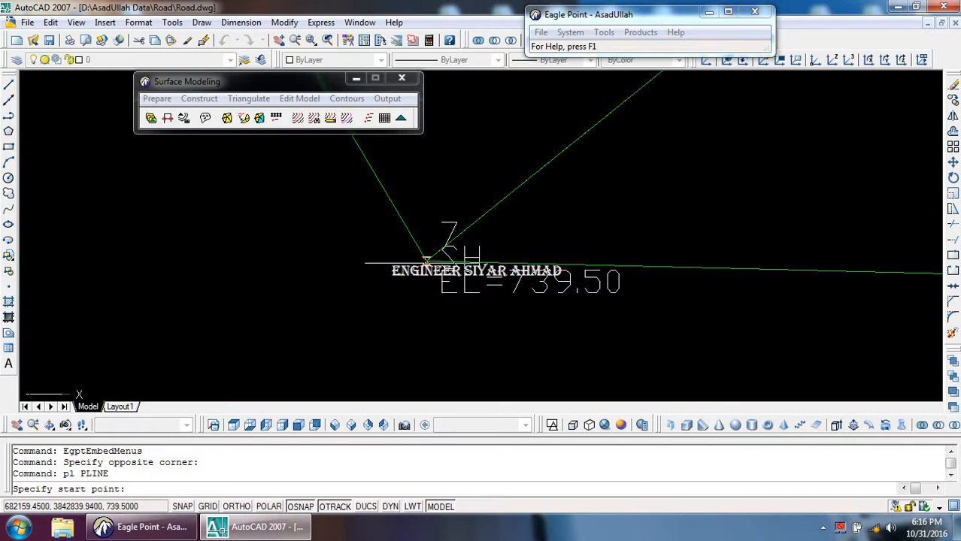
left_click(414, 317)
scroll(421, 320, "down", 3)
scroll(331, 314, "down", 5)
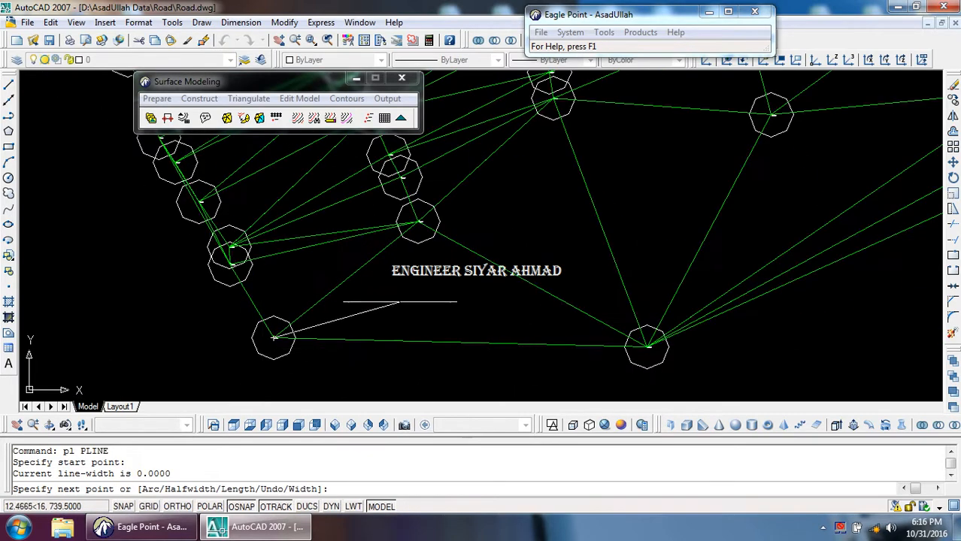
scroll(407, 293, "down", 2)
left_click(409, 301)
left_click(499, 255)
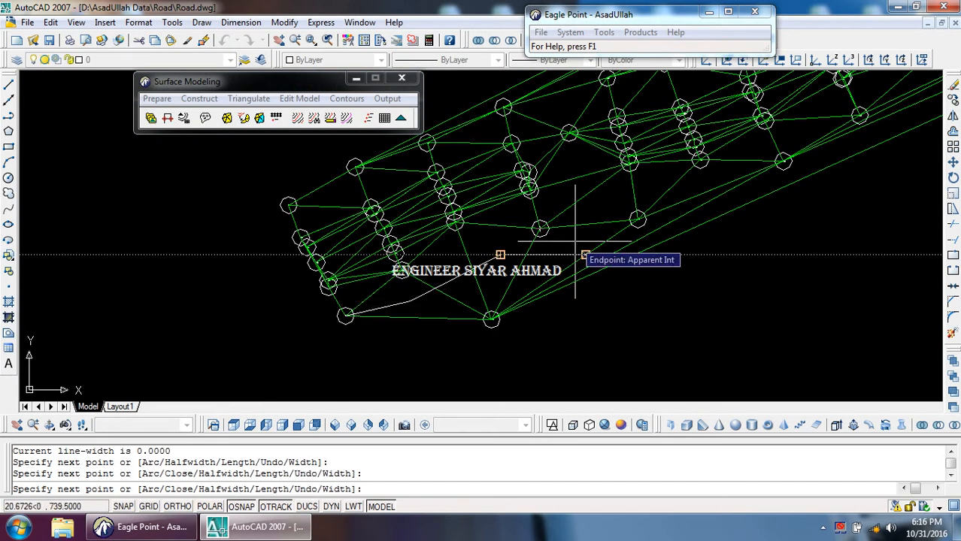
scroll(600, 254, "up", 2)
left_click(582, 254)
left_click(608, 177)
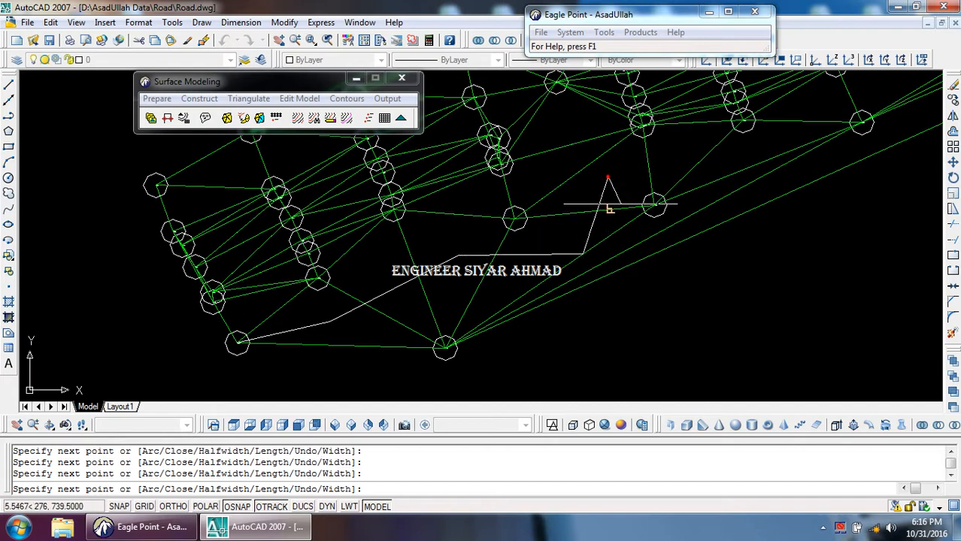
key("Escape")
key("Escape")
left_click(527, 267)
left_click(512, 245)
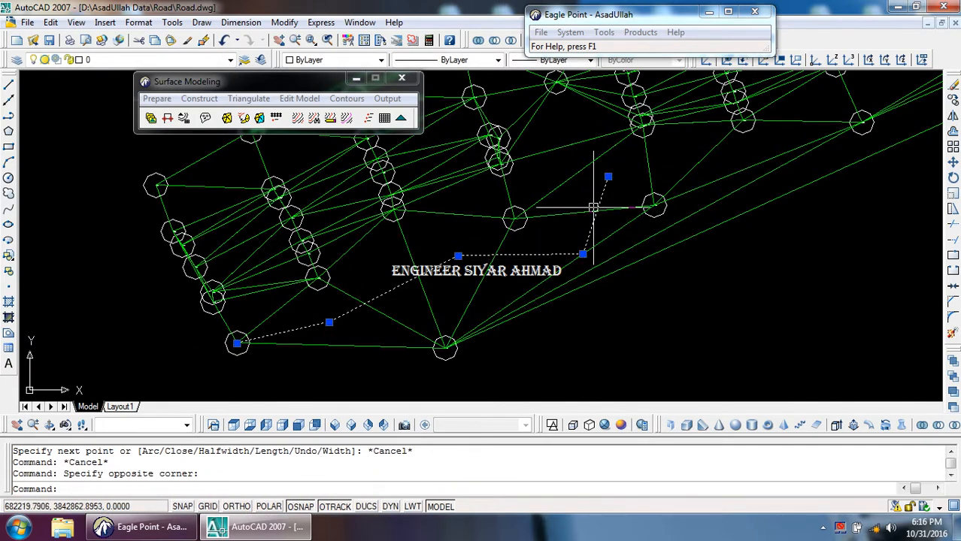
key("Escape")
key("Escape")
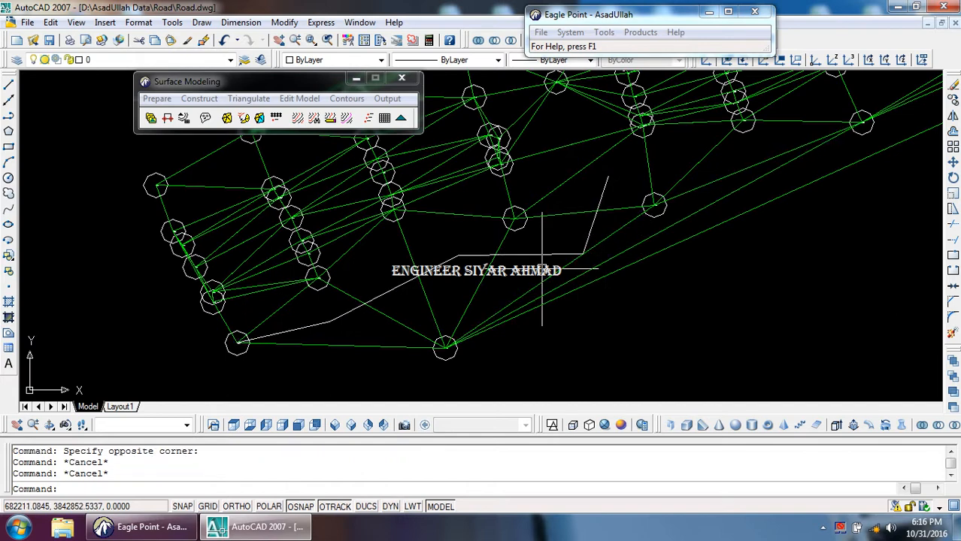
left_click(535, 257)
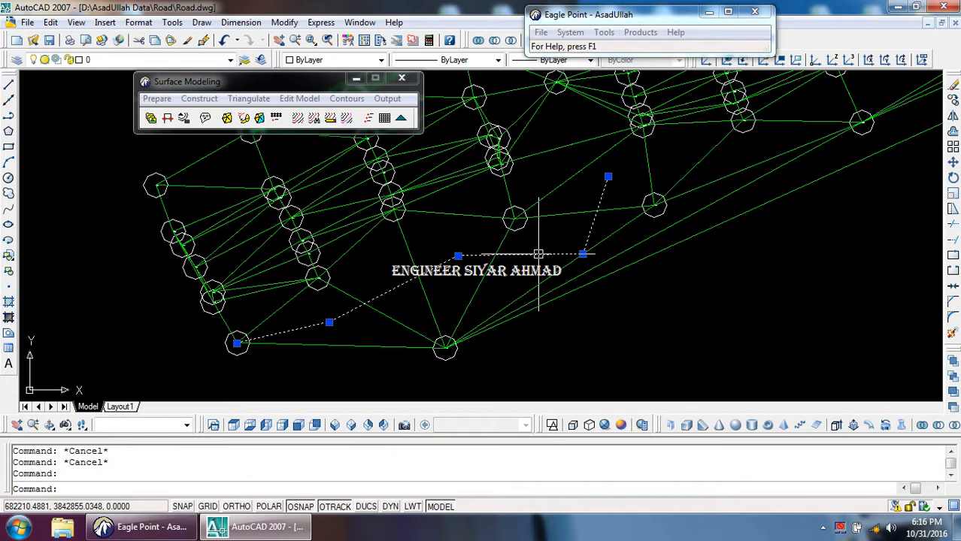
key("Escape")
key("Escape")
Query the coordinates and elevation of the polyline's second, third and last vertices with the ID command
type("i")
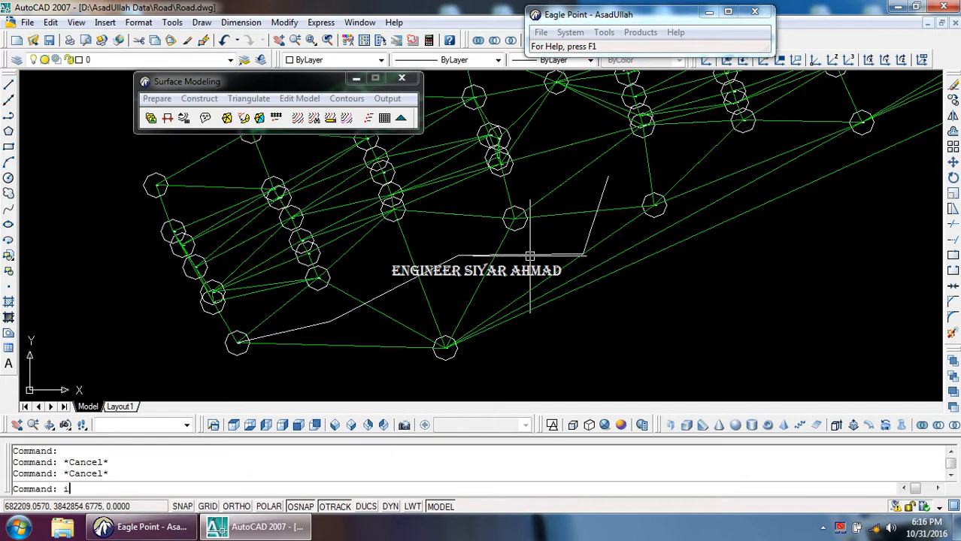
type("d")
key("Return")
left_click(329, 322)
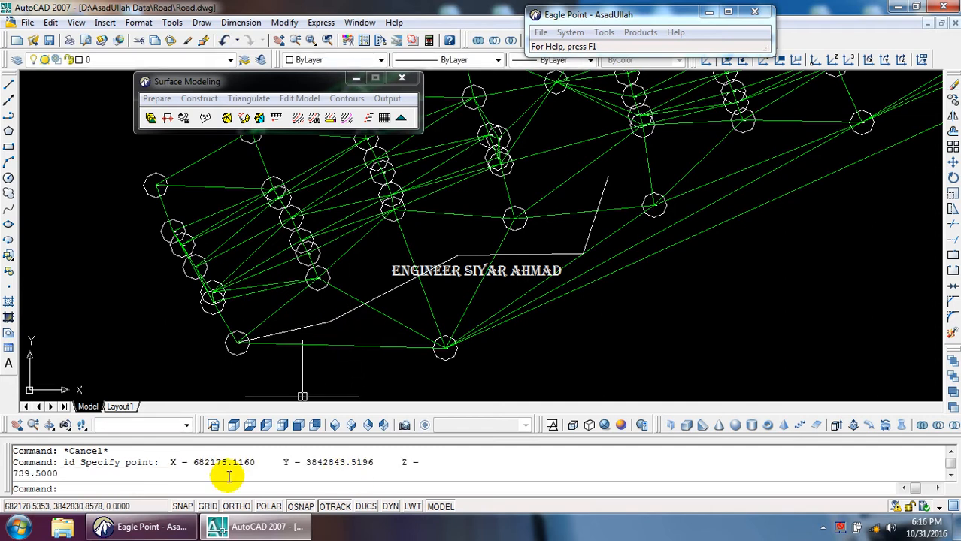
key("Return")
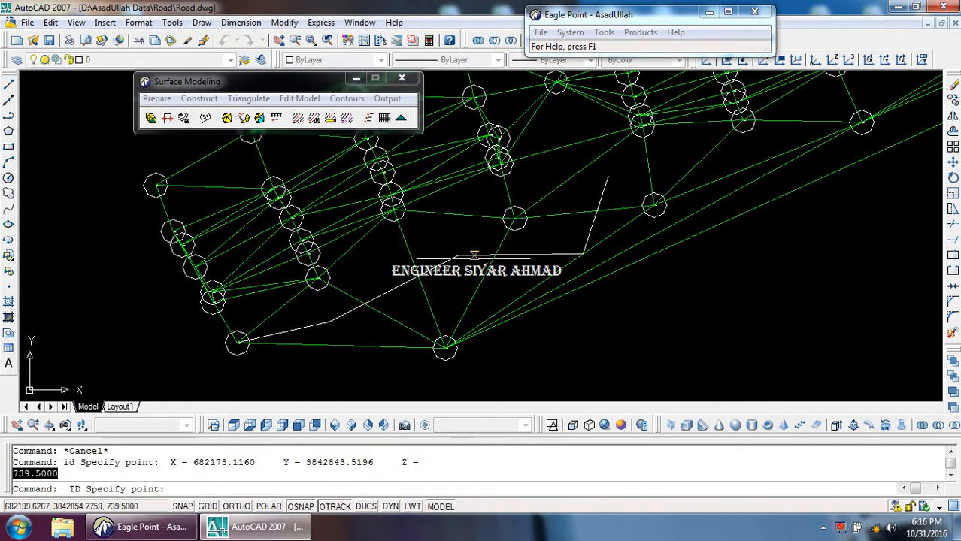
left_click(459, 256)
left_click_drag(75, 475, 4, 484)
key("Return")
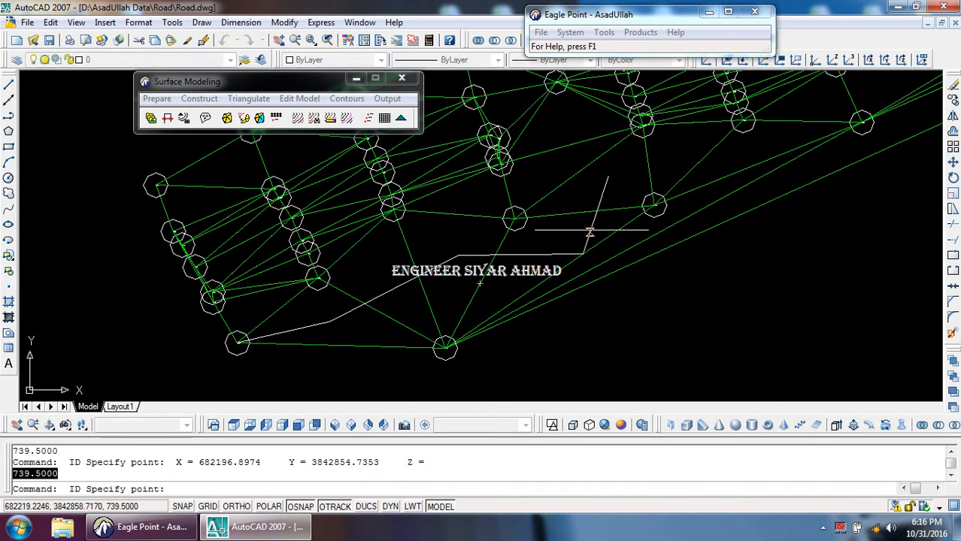
left_click(607, 178)
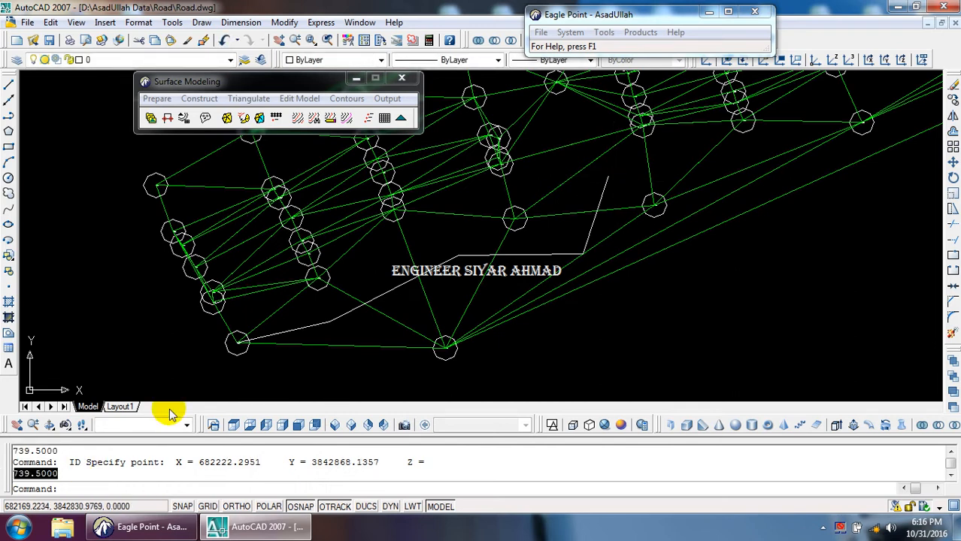
key("Escape")
key("Escape")
Erase the four-segment test polyline from the road surface
left_click(332, 318)
type("e")
key("Return")
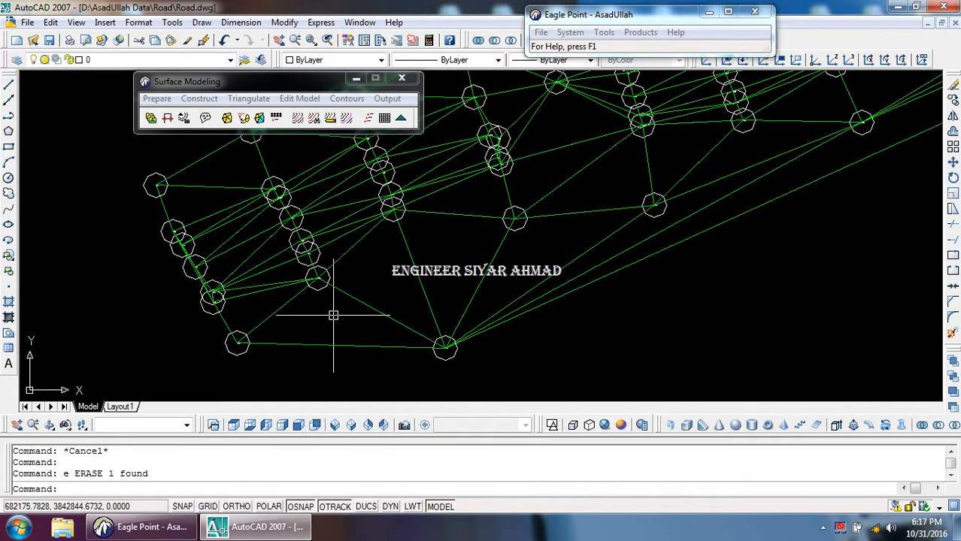
left_click(336, 328)
Move the Surface Modeling window off the road surface and open the contour preview of the NSL surface model
scroll(353, 315, "down", 5)
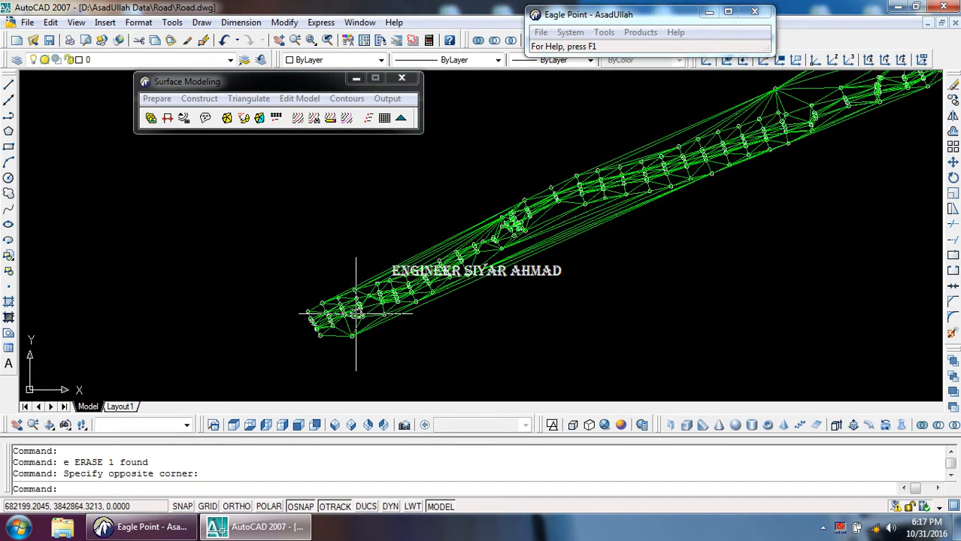
scroll(255, 306, "down", 4)
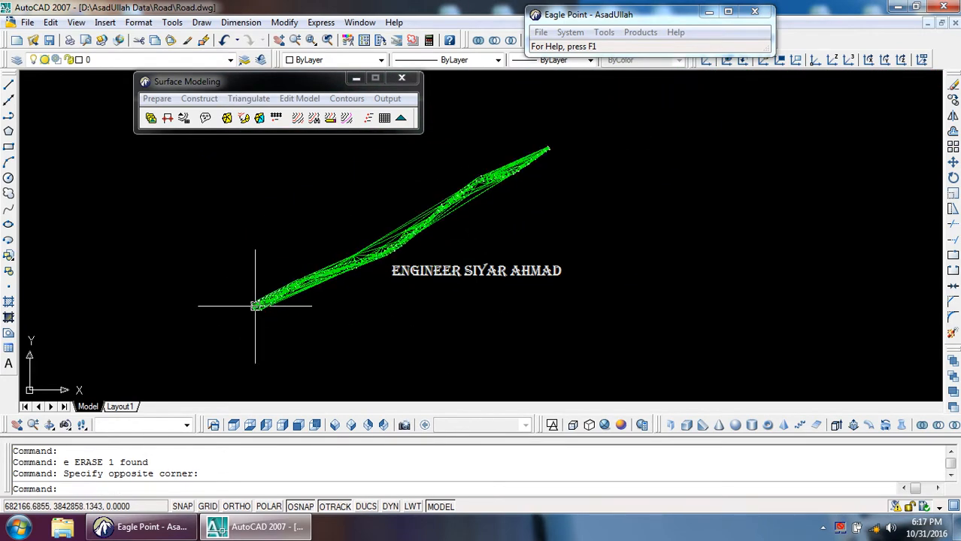
scroll(255, 306, "up", 3)
left_click(345, 98)
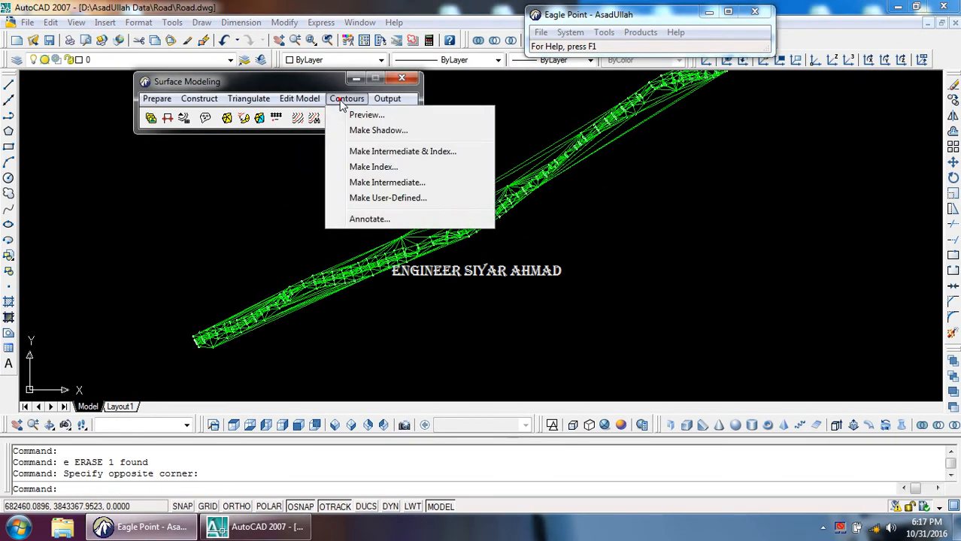
left_click_drag(287, 79, 221, 88)
left_click(276, 109)
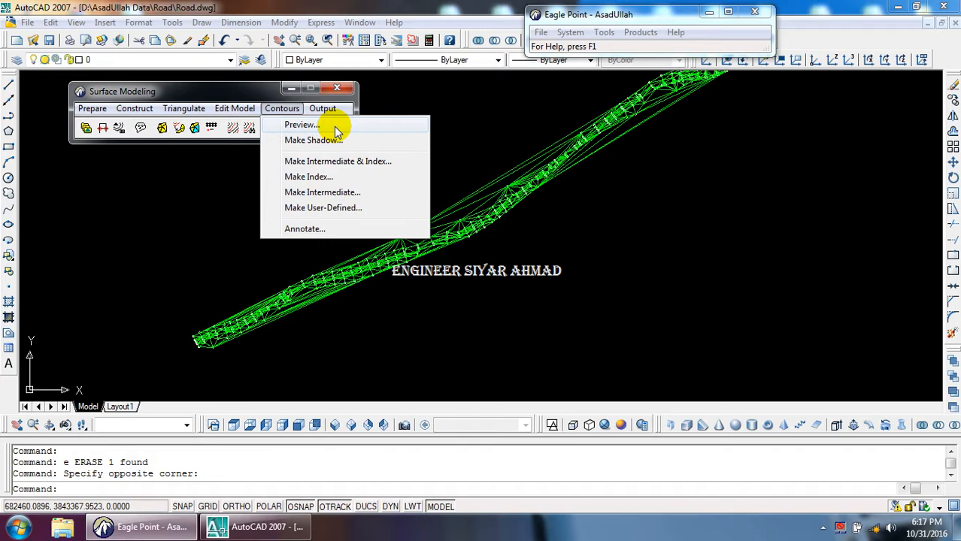
left_click(301, 125)
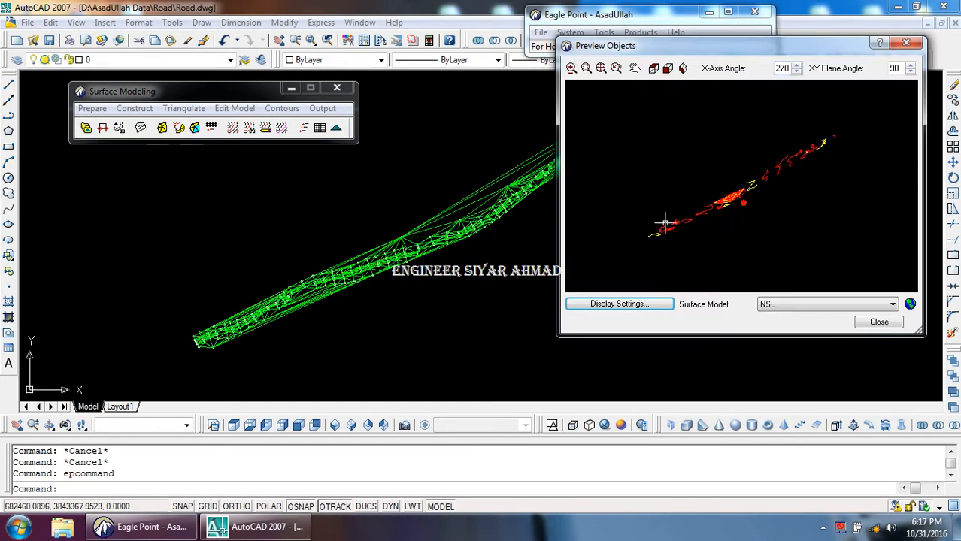
Examine the previewed contours in plan, front and isometric views, returning to the plan view for a close-up
left_click_drag(664, 222, 702, 223)
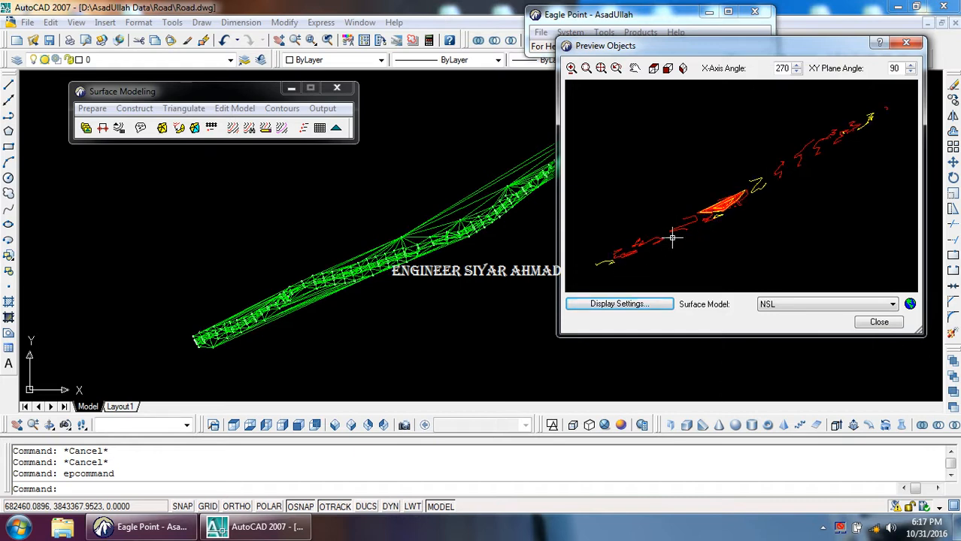
left_click(668, 69)
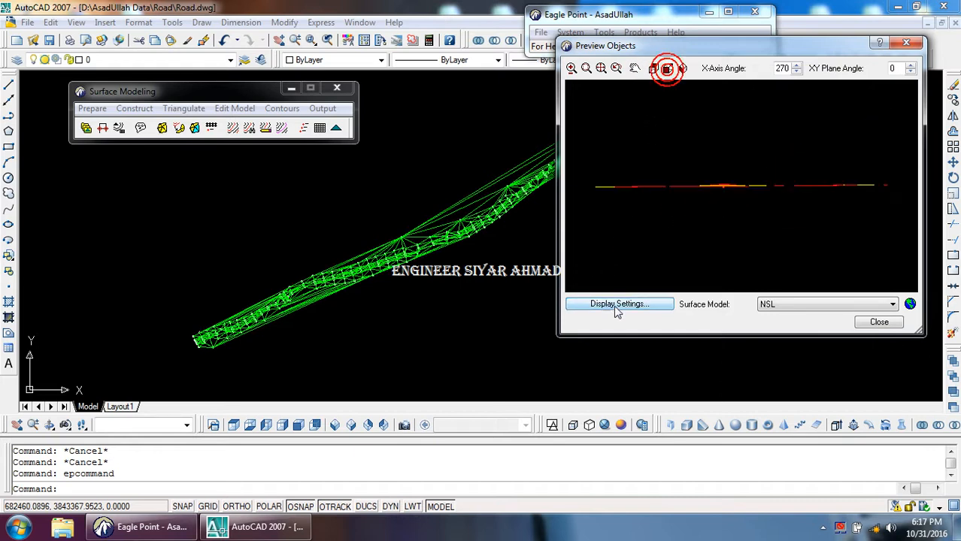
left_click(653, 69)
left_click(667, 68)
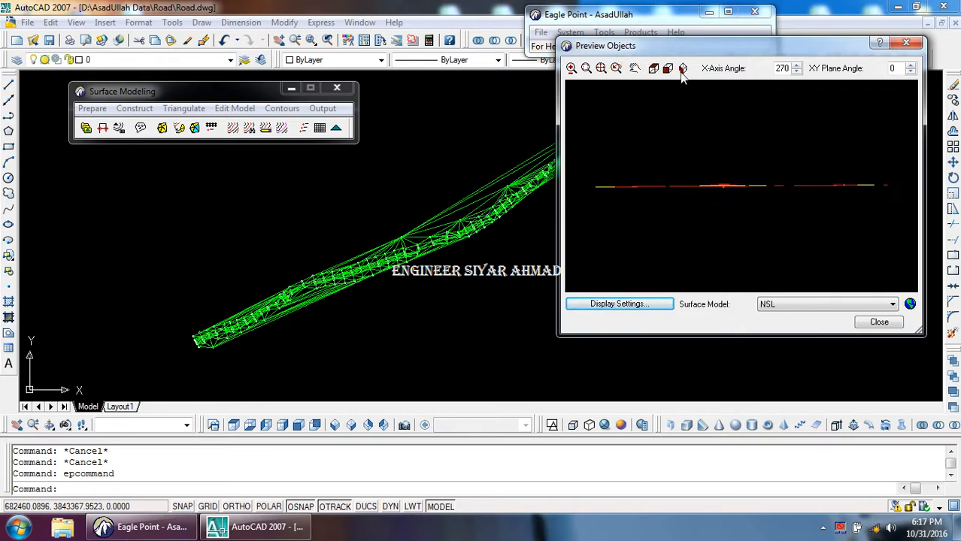
left_click(682, 69)
left_click(653, 68)
left_click(682, 69)
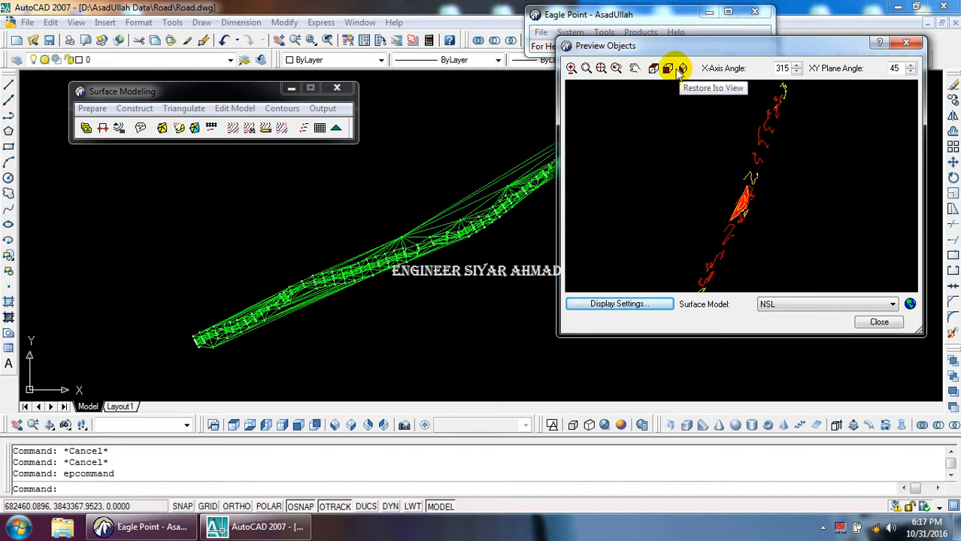
left_click(653, 68)
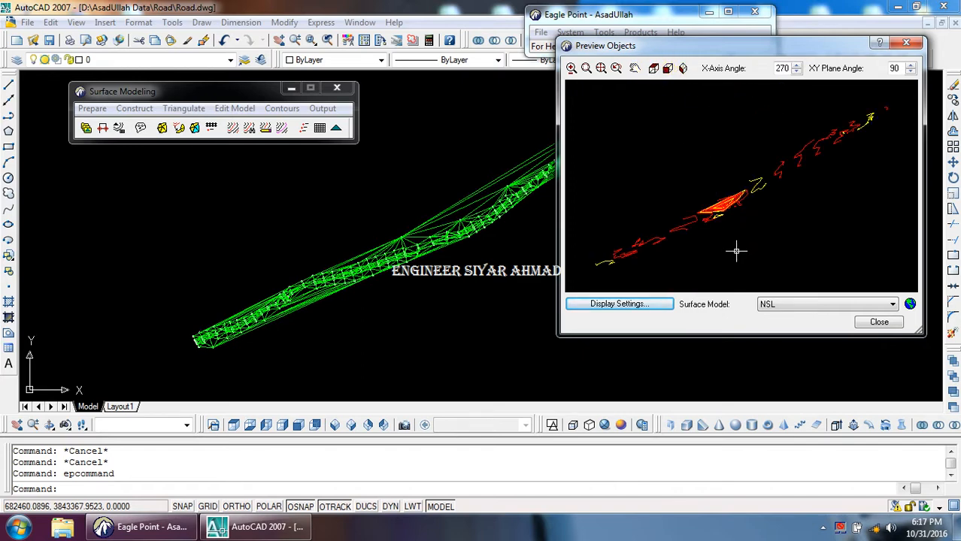
scroll(728, 217, "up", 9)
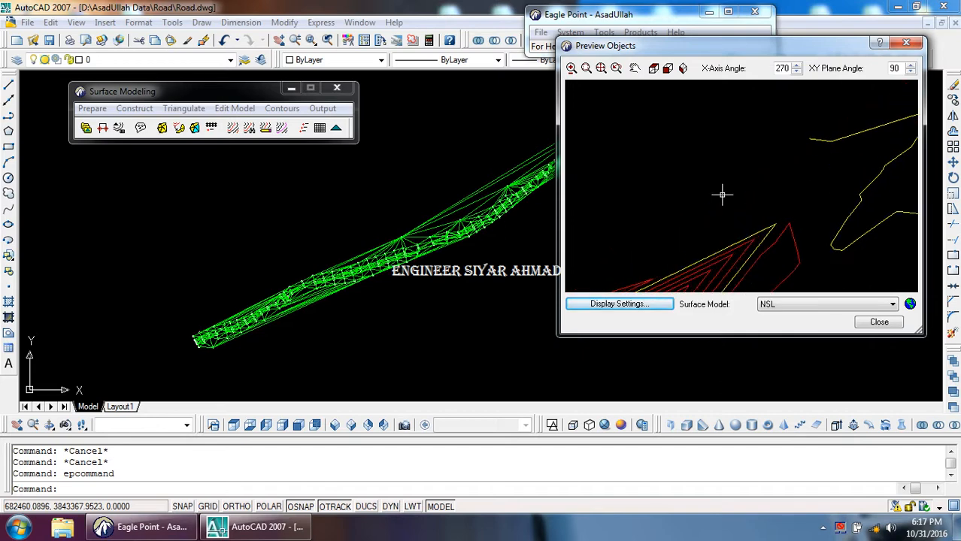
scroll(723, 194, "down", 3)
scroll(669, 263, "up", 1)
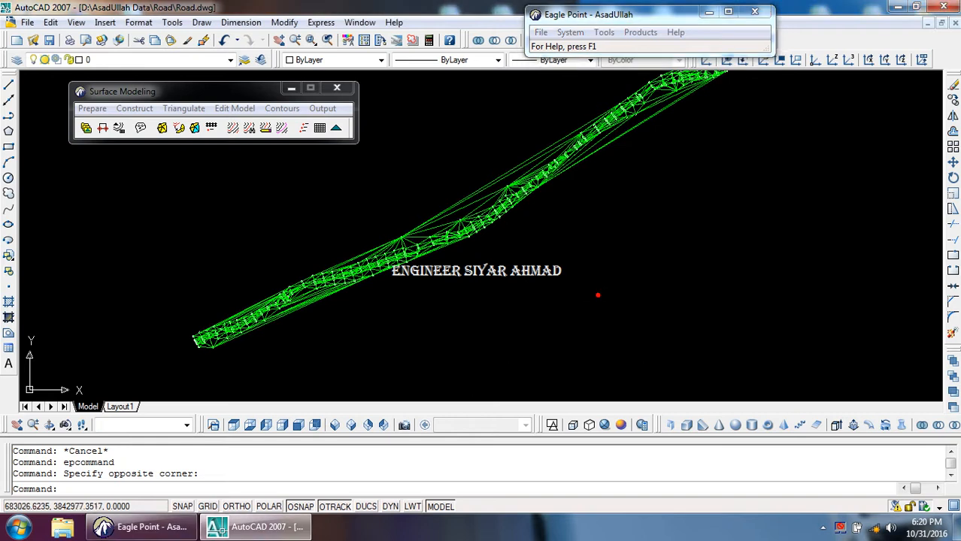
left_click(284, 110)
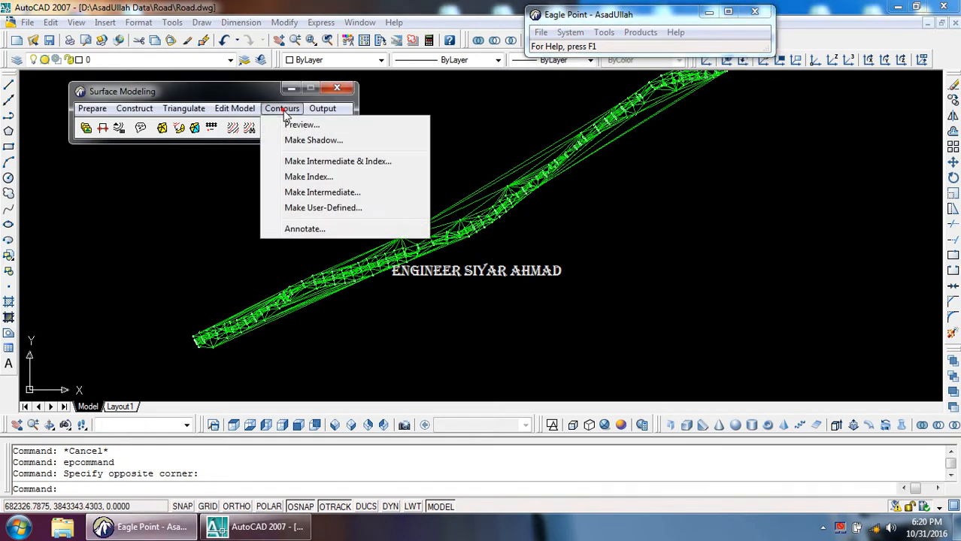
left_click(319, 140)
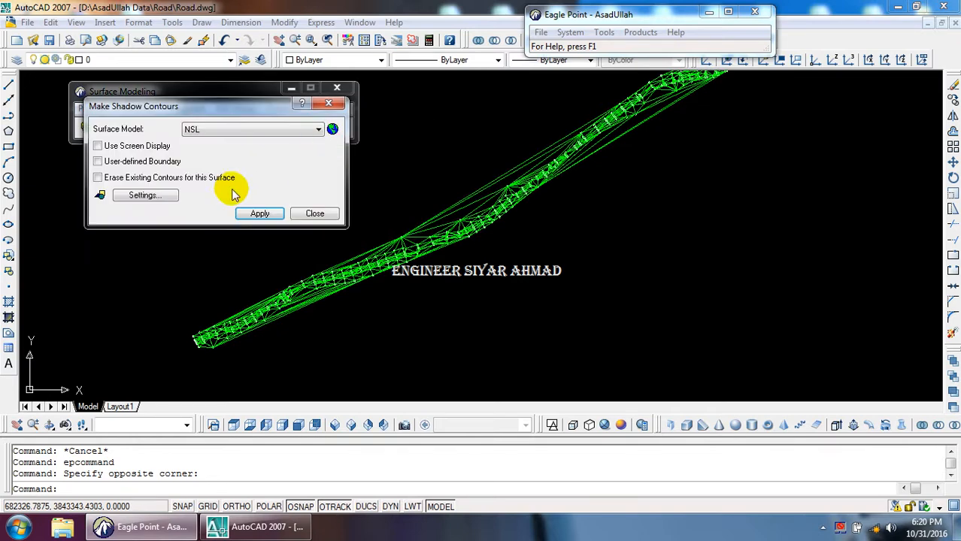
left_click(301, 213)
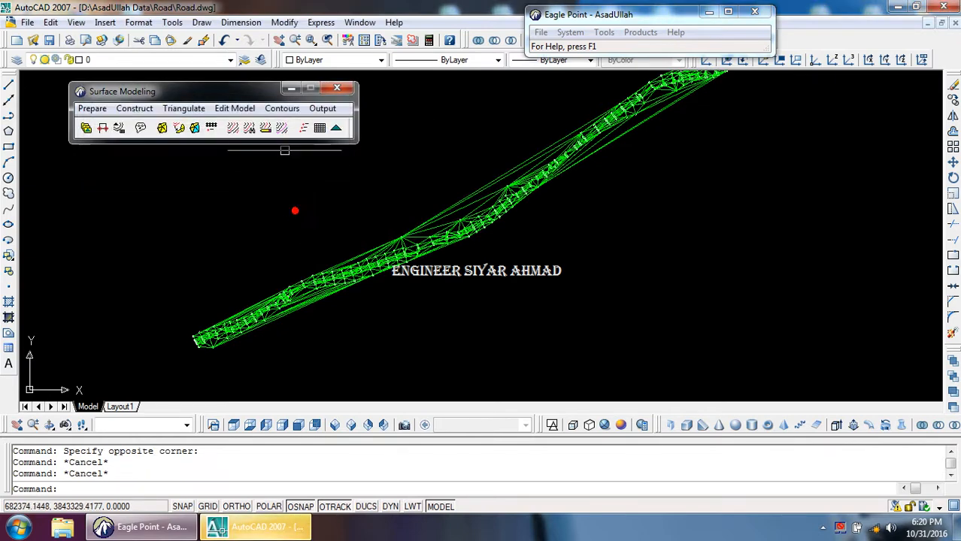
left_click(309, 214)
left_click(263, 204)
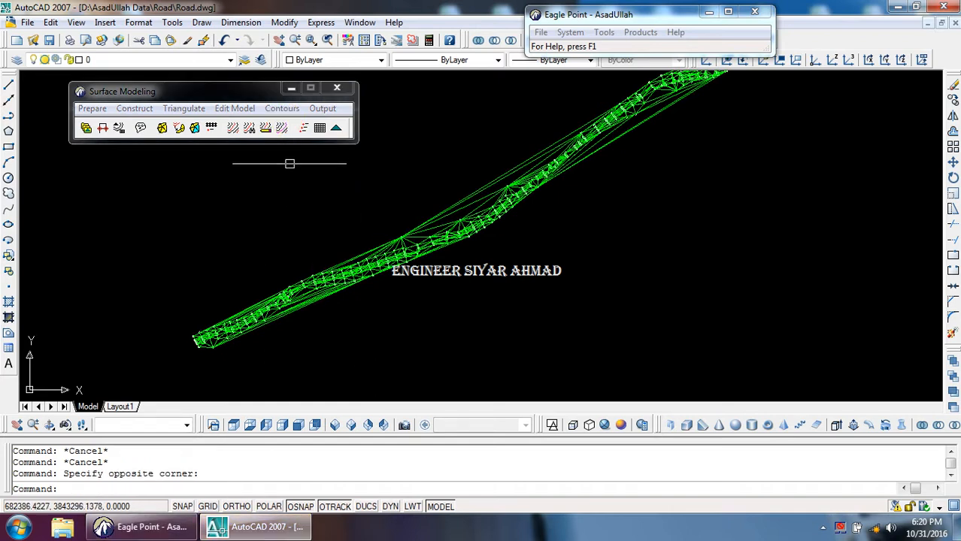
Make shadow contours of the NSL surface model with its existing contours erased
left_click(281, 108)
left_click(300, 143)
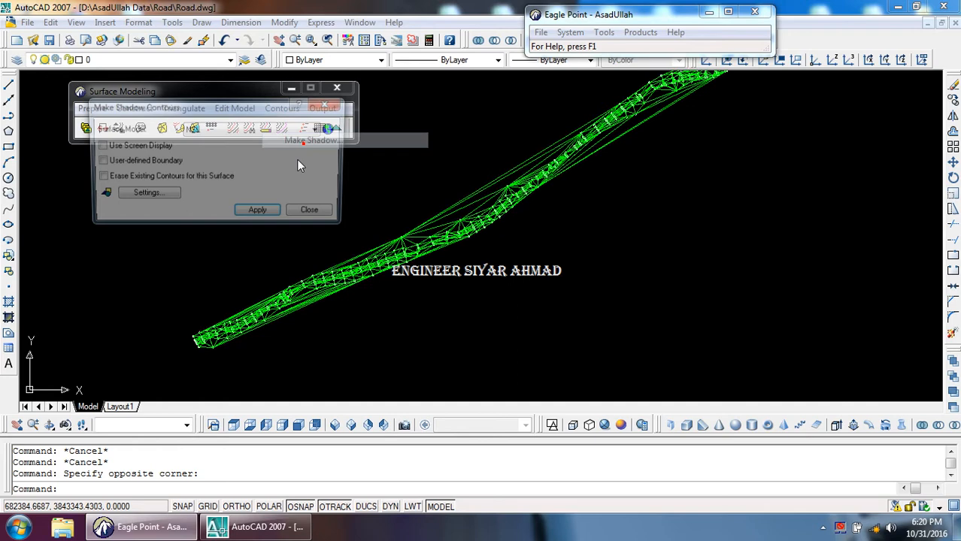
left_click(259, 214)
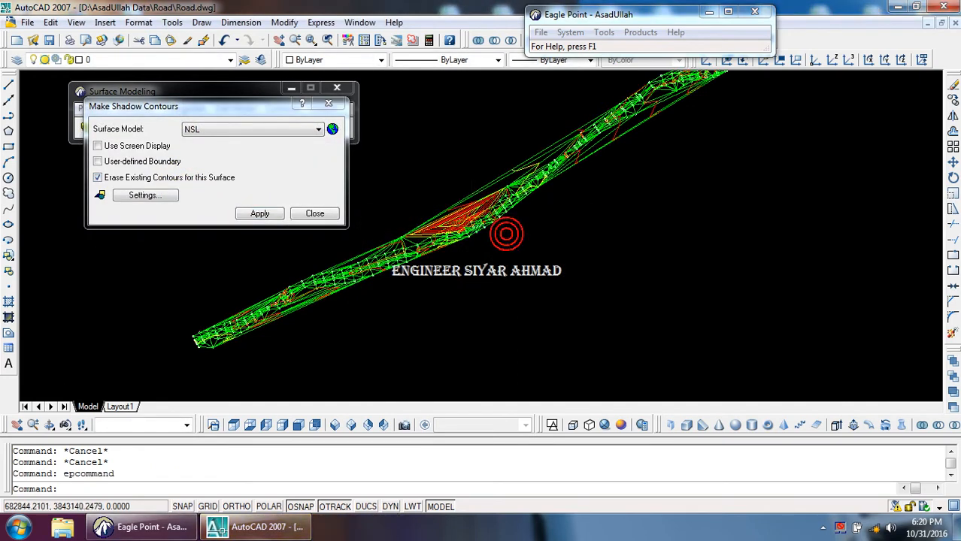
Examine the road surface's shadow contours at close and overall zoom levels
scroll(481, 226, "up", 3)
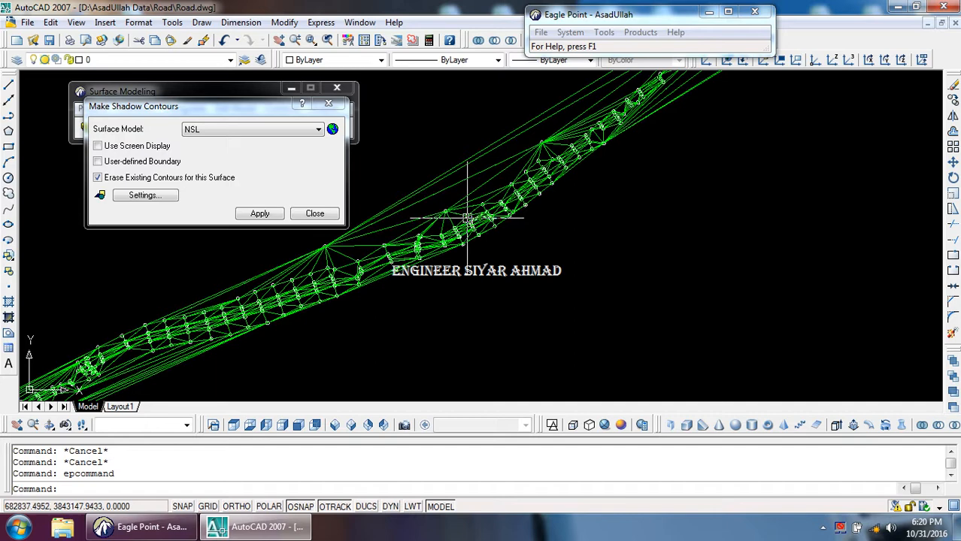
scroll(468, 218, "down", 3)
scroll(469, 222, "up", 1)
scroll(470, 224, "down", 2)
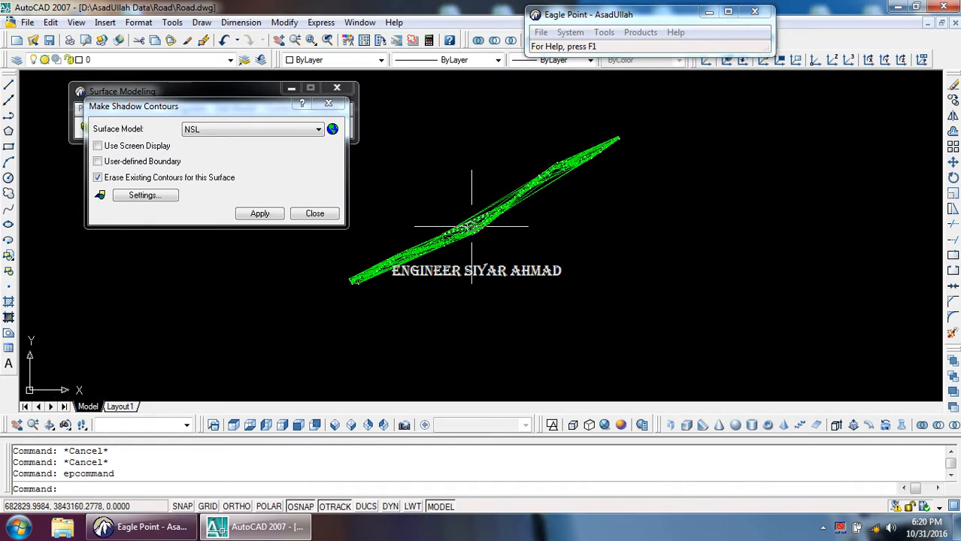
scroll(470, 222, "up", 1)
scroll(469, 230, "up", 1)
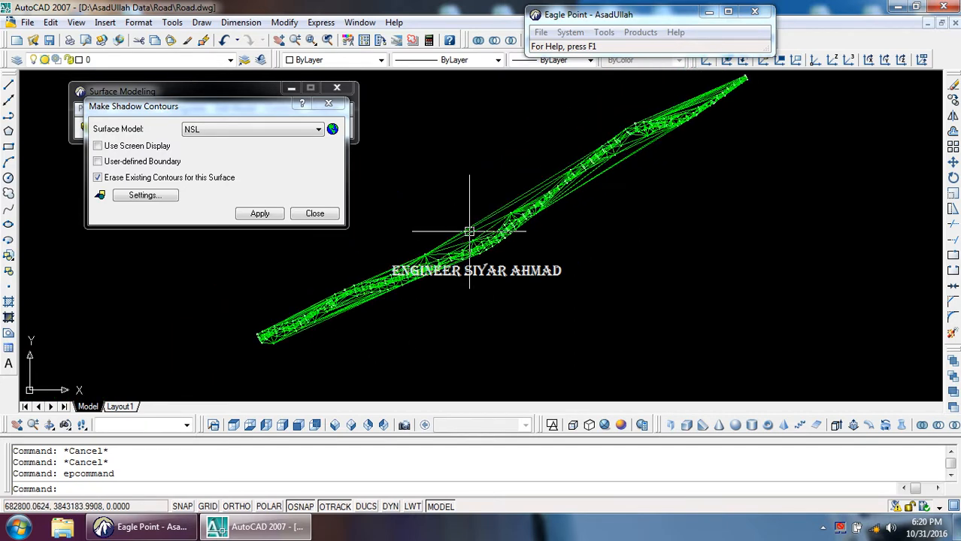
scroll(469, 231, "up", 1)
scroll(498, 208, "down", 3)
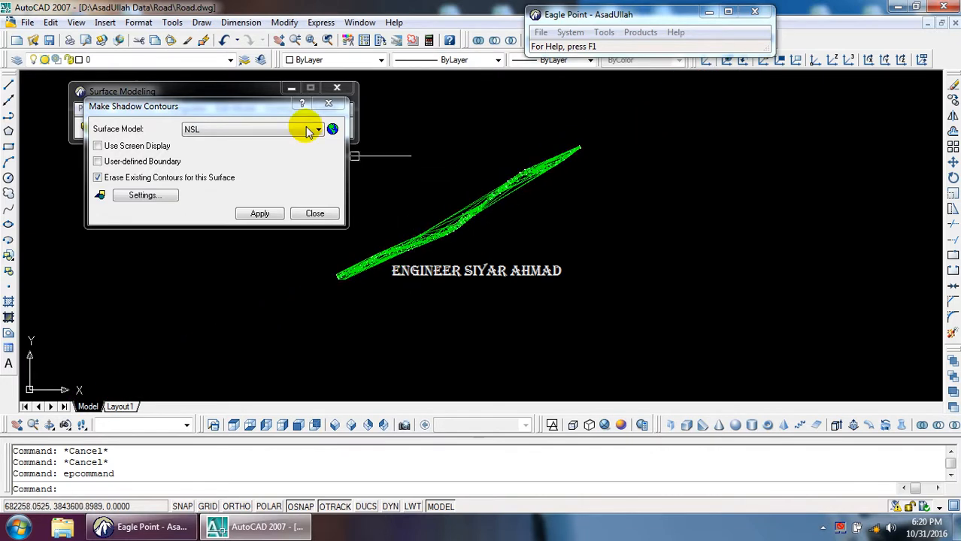
Freeze the TIN layer to hide the surface's triangulation
left_click(173, 59)
left_click(45, 130)
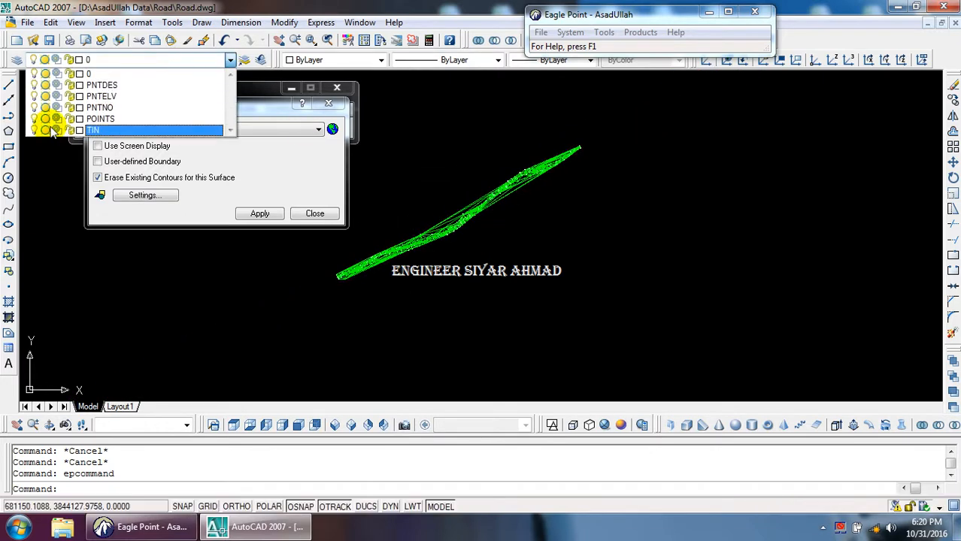
left_click(322, 242)
Make the NSL shadow contours again with the triangulation hidden, inspect them, and leave the shadow contour command
left_click(259, 214)
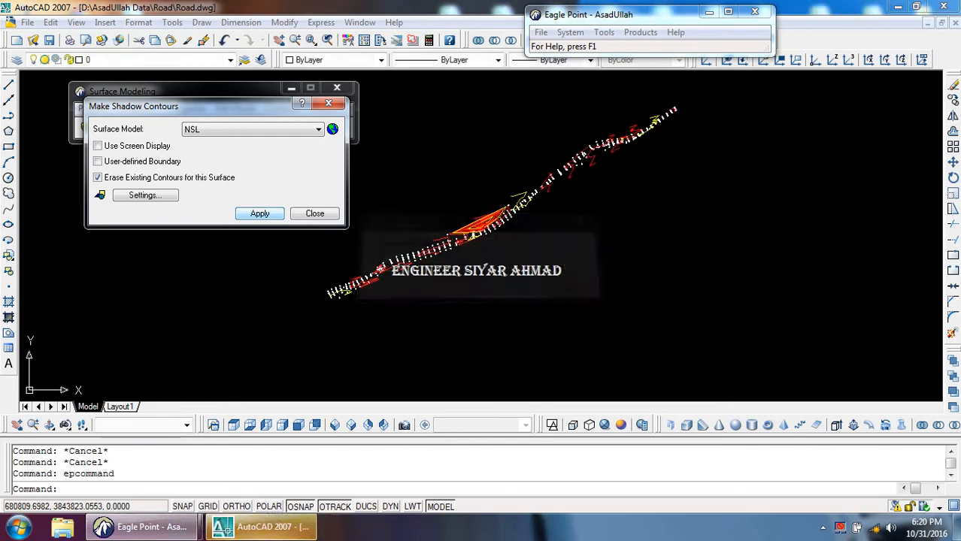
left_click(538, 255)
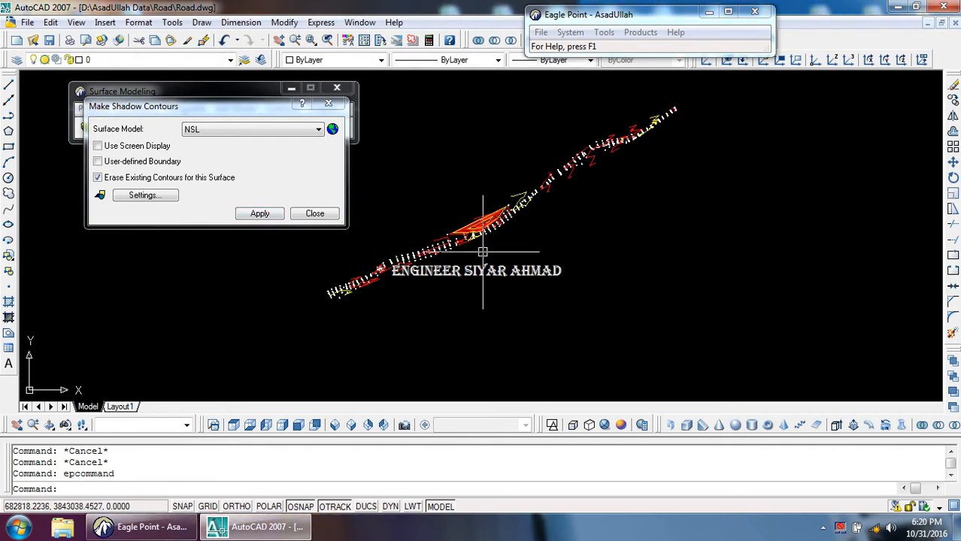
scroll(464, 235, "up", 2)
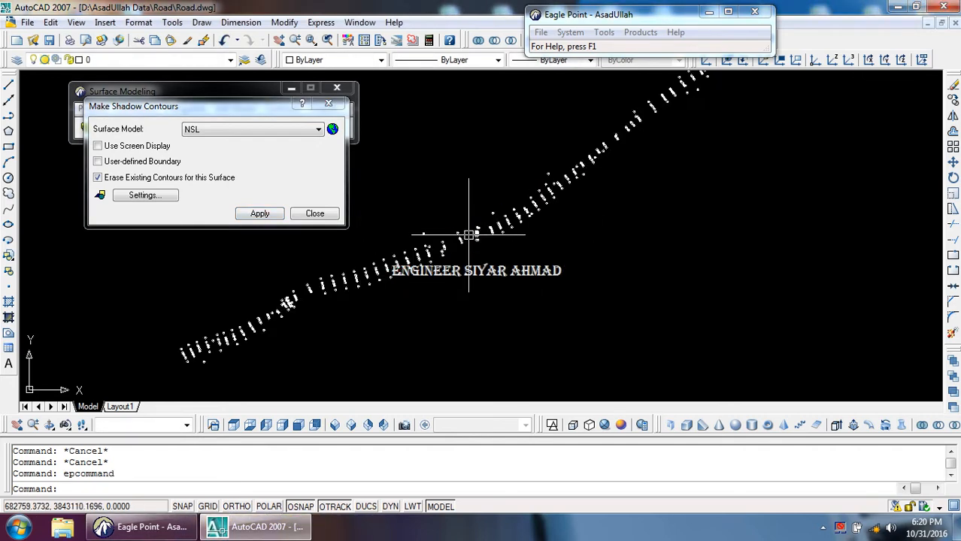
scroll(464, 255, "down", 2)
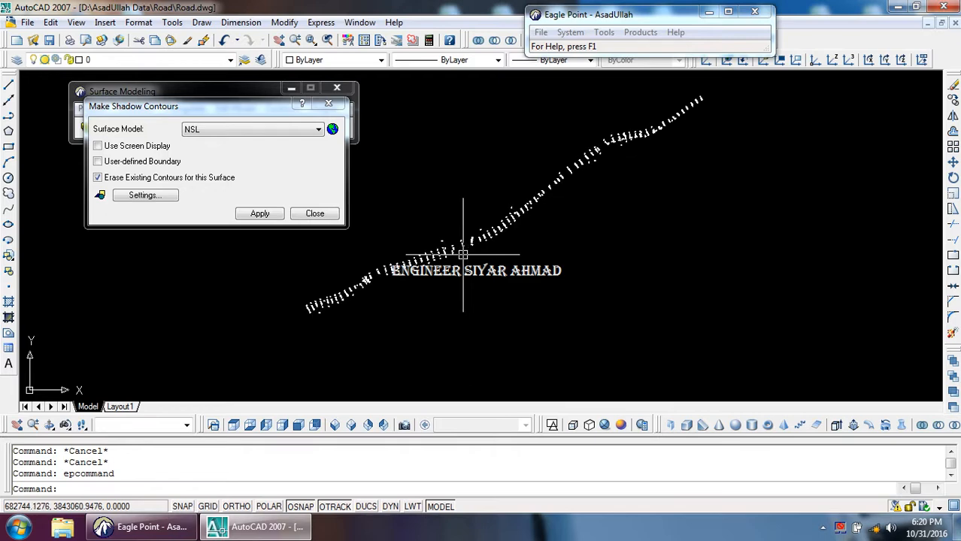
left_click(315, 213)
left_click(301, 203)
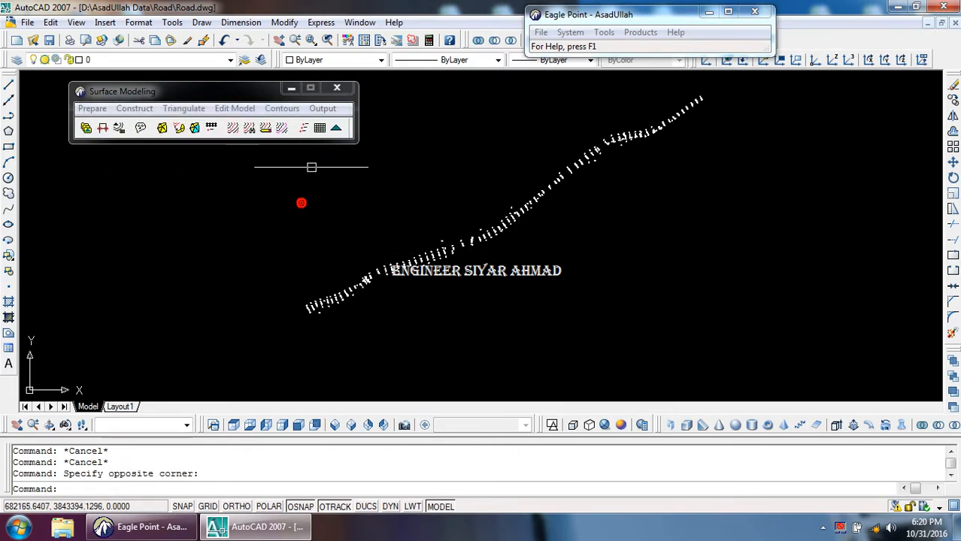
Preview the contours of the NSL surface model and examine them close up and along the whole road
left_click(282, 109)
left_click(295, 124)
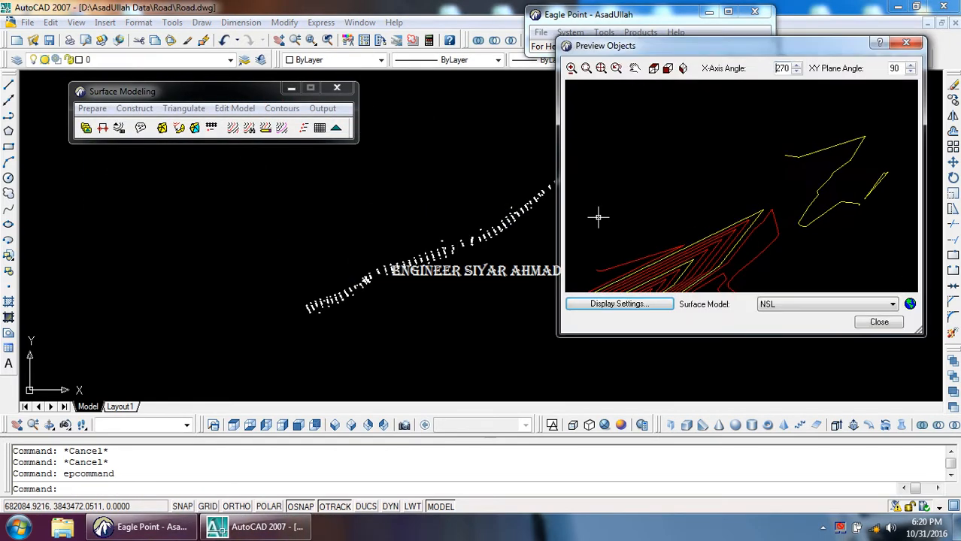
scroll(745, 184, "down", 5)
scroll(696, 214, "up", 4)
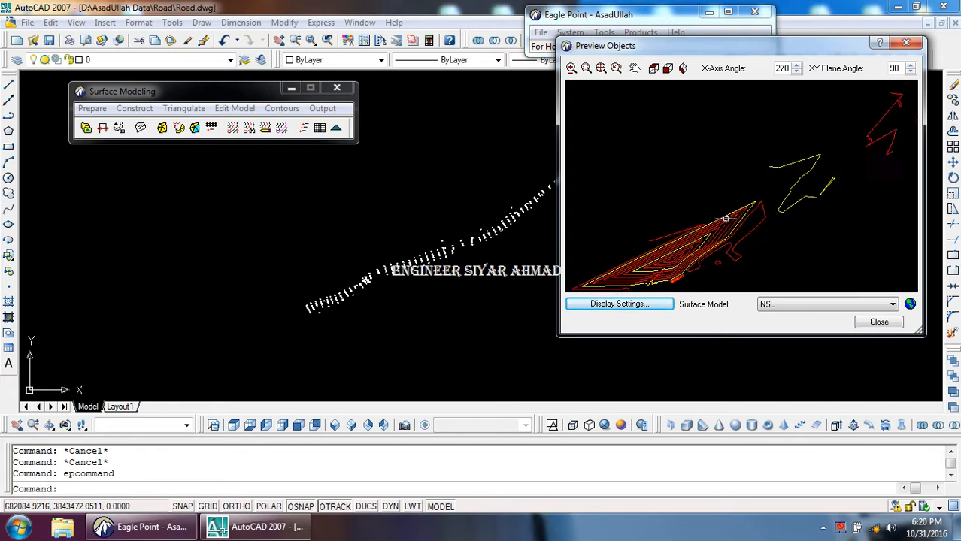
scroll(722, 212, "down", 2)
scroll(718, 211, "down", 2)
Hide the index contours in the preview so that only the intermediate contours are displayed
left_click(612, 304)
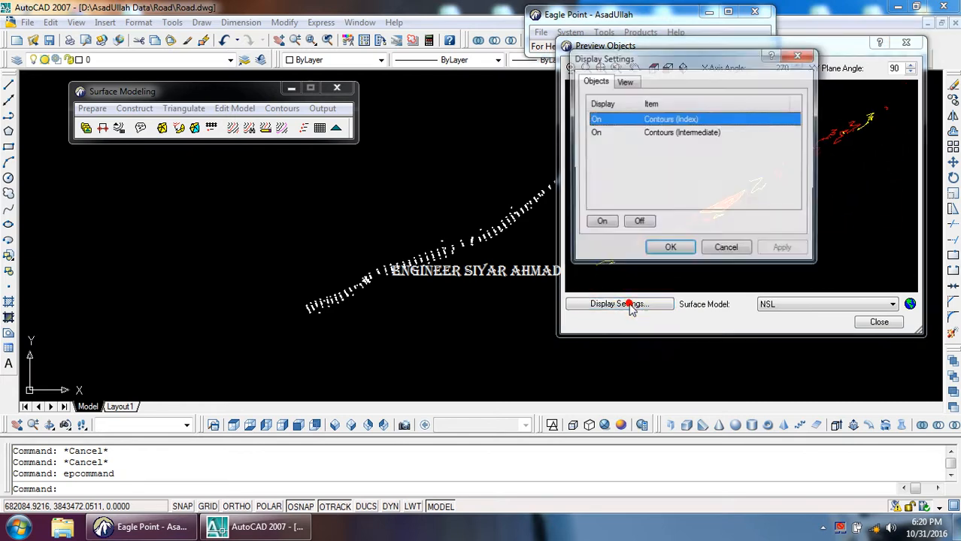
left_click(667, 133)
left_click(693, 119)
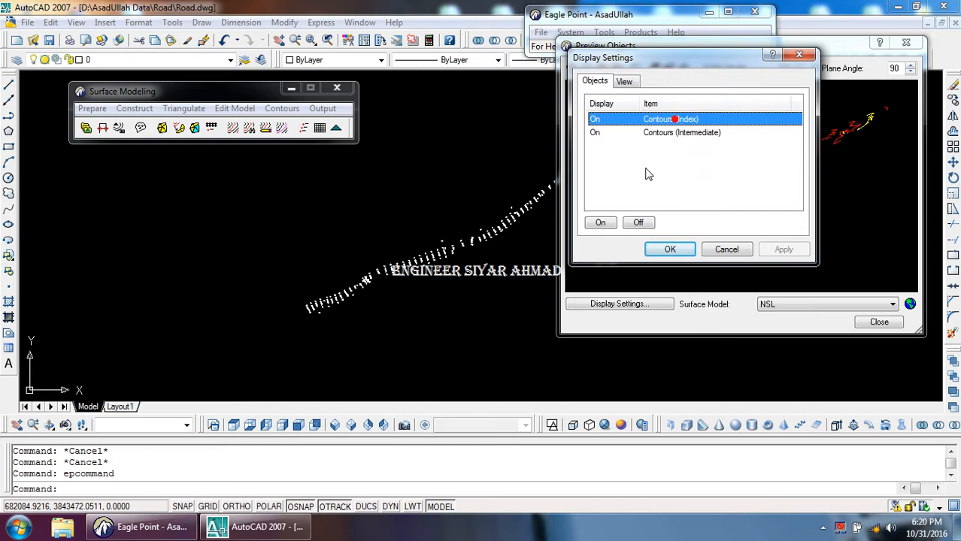
left_click(631, 222)
left_click(668, 248)
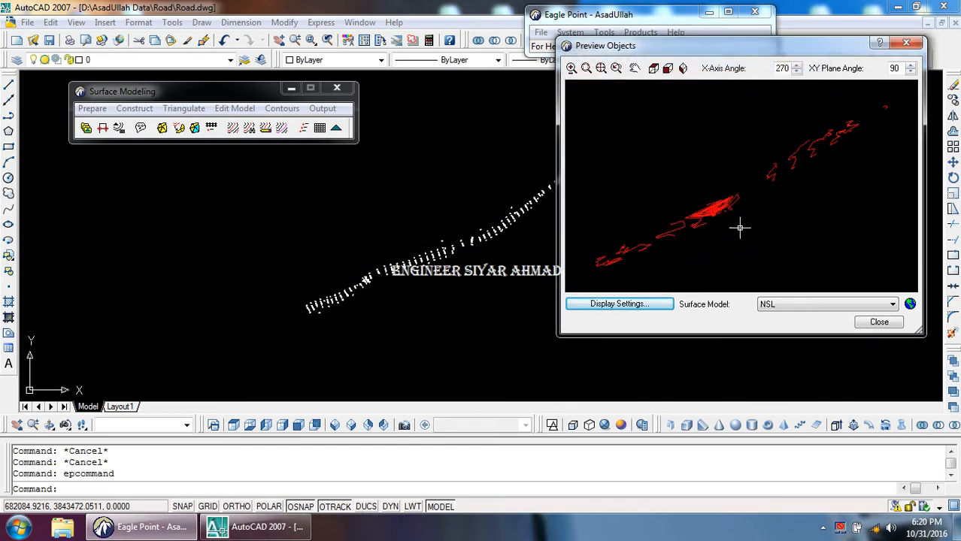
Switch the preview to display index contours only, with the intermediate contours off
left_click(617, 304)
left_click(622, 133)
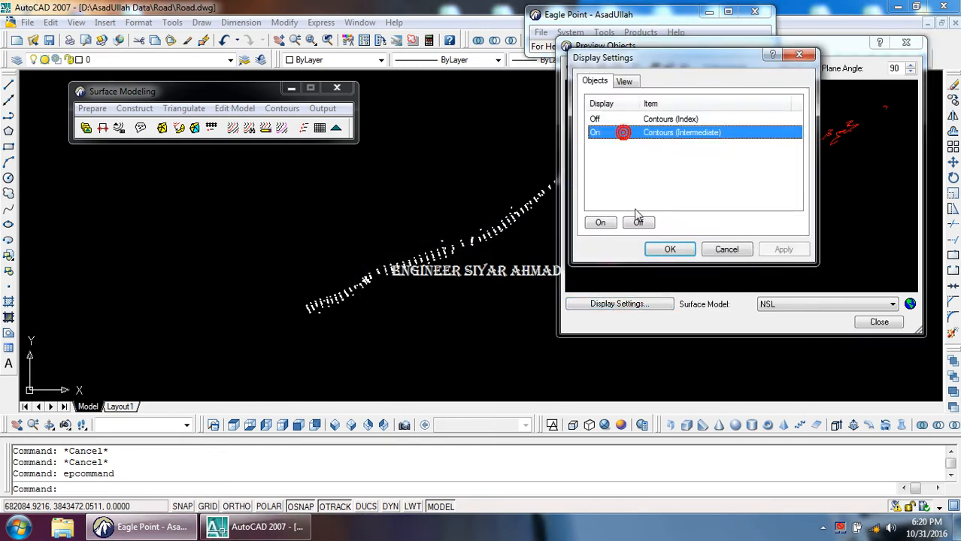
left_click(637, 222)
left_click(654, 119)
left_click(604, 222)
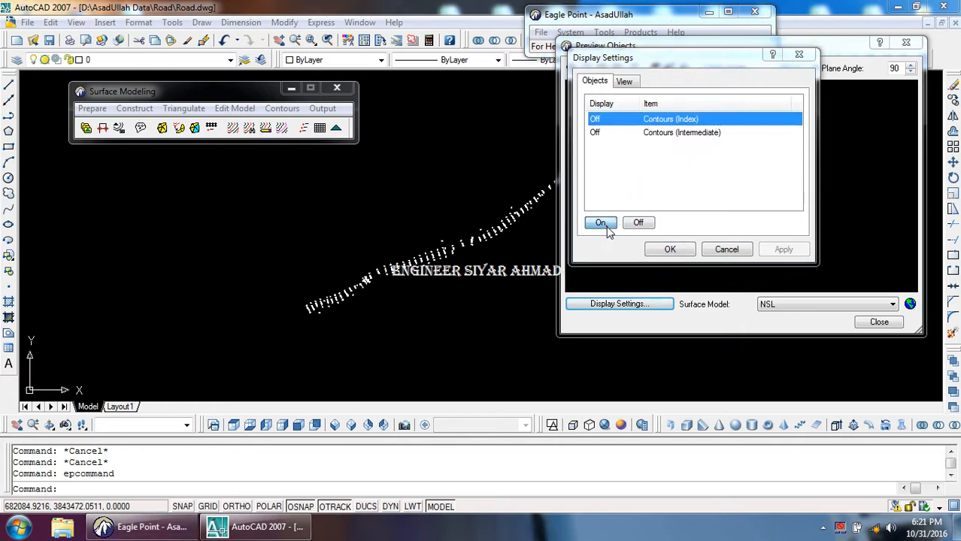
left_click(669, 249)
Restore both the intermediate and index contours in the preview, check its view settings, and close the preview
left_click(611, 305)
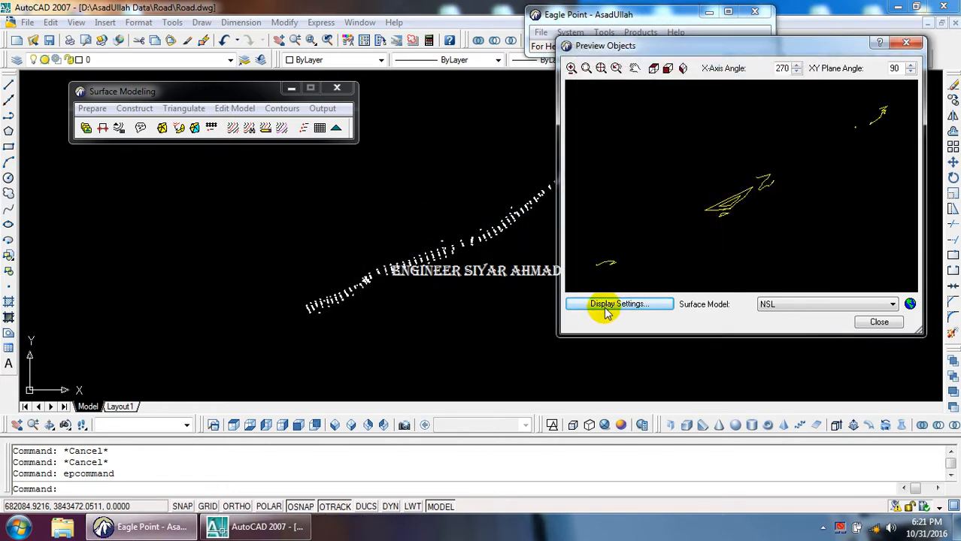
left_click(638, 222)
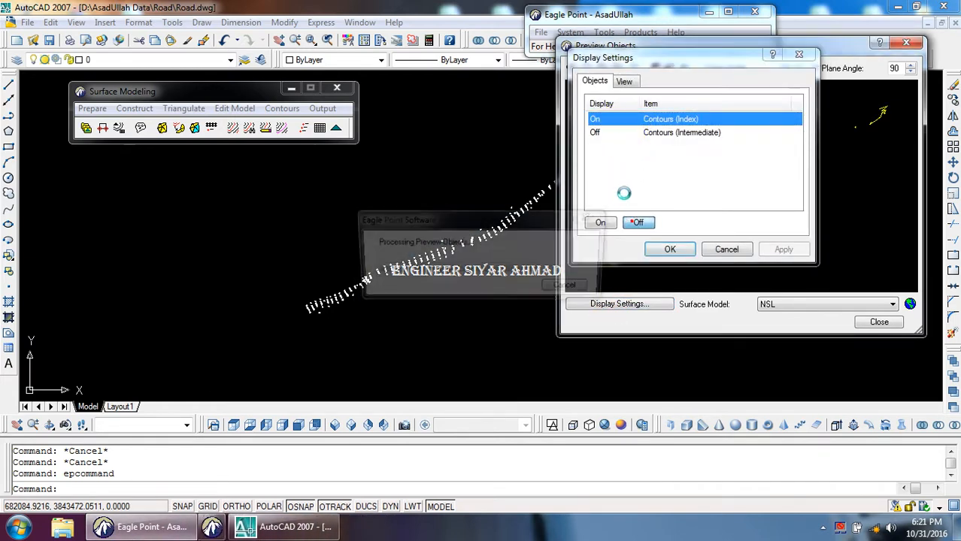
left_click(610, 133)
left_click(601, 222)
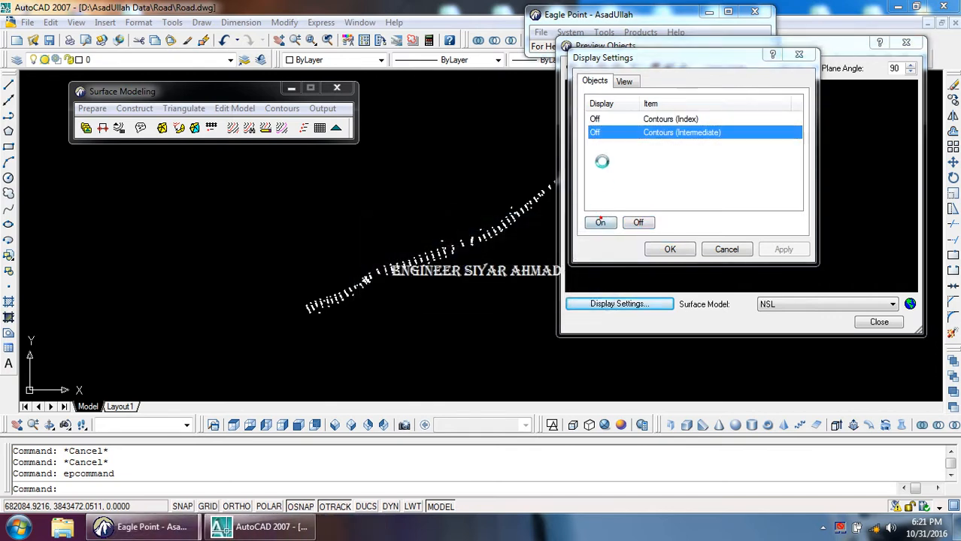
left_click(611, 119)
left_click(601, 222)
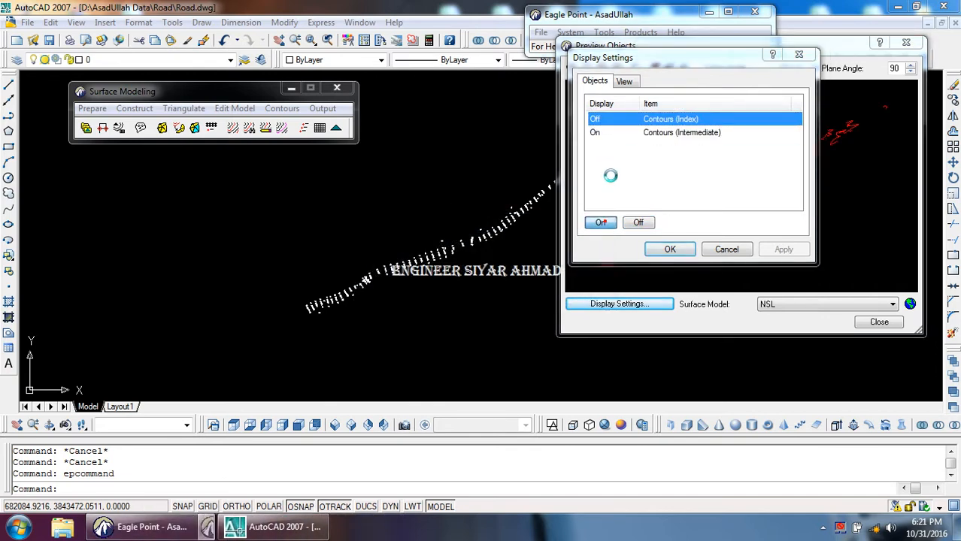
left_click(616, 82)
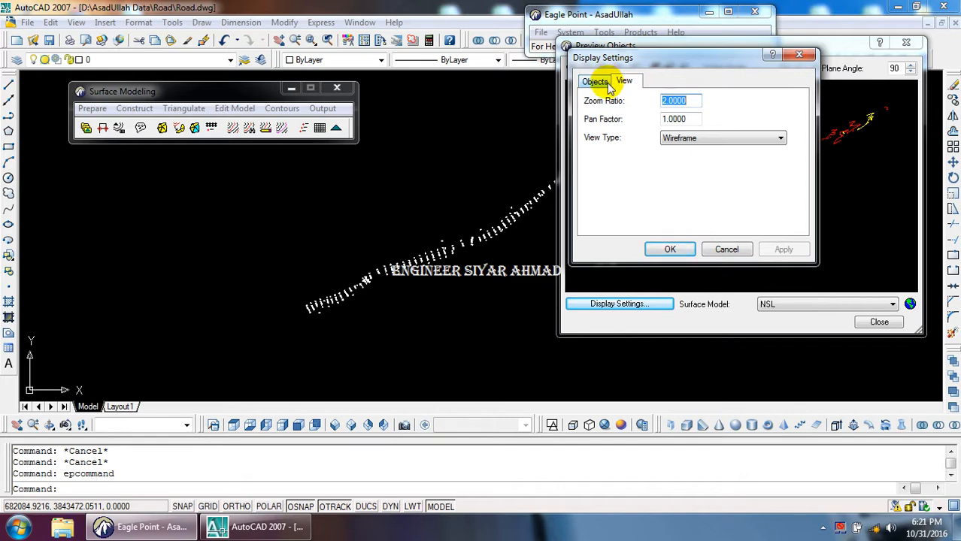
left_click(609, 87)
left_click(670, 248)
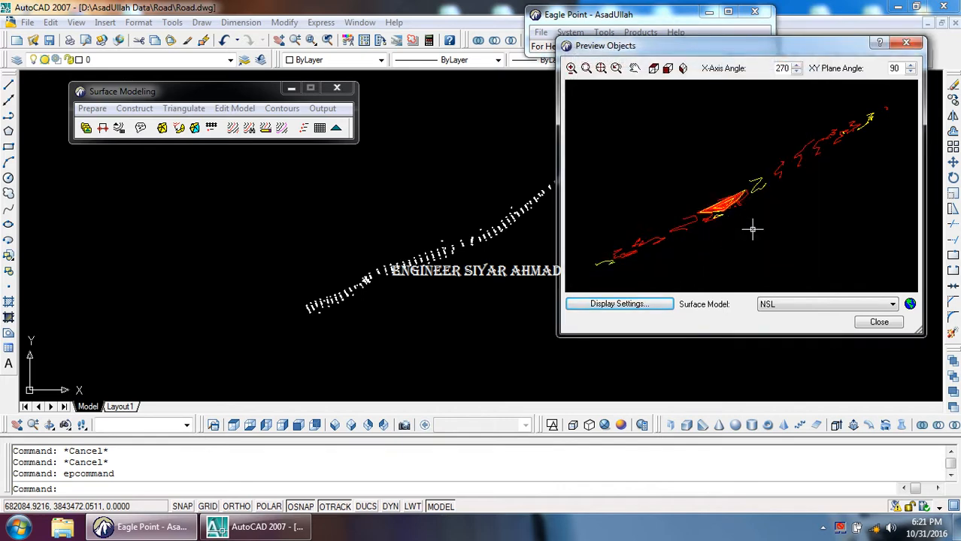
left_click(872, 322)
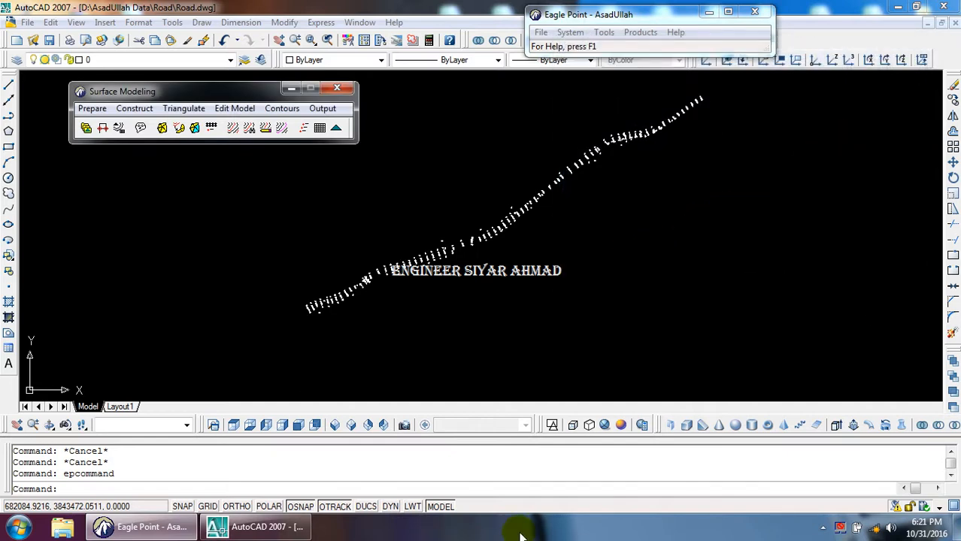
left_click(511, 320)
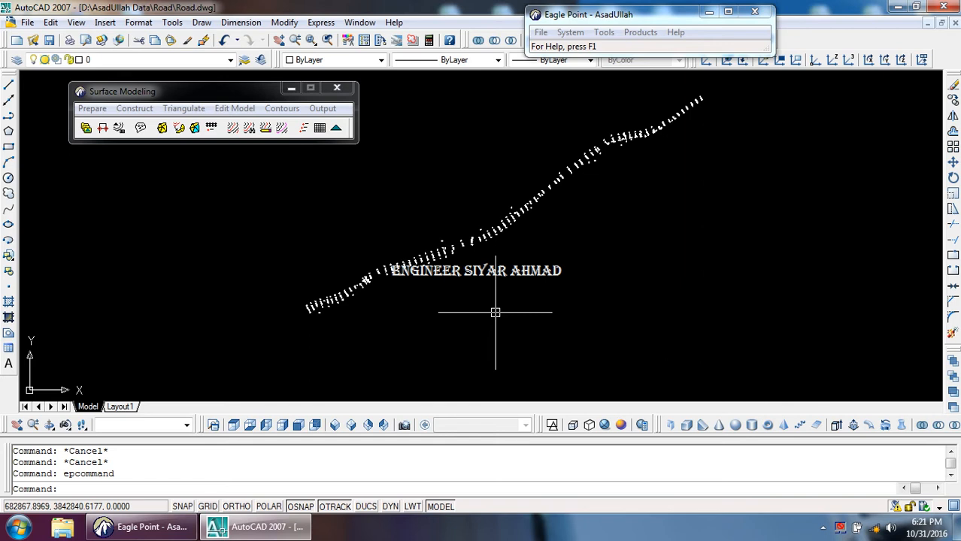
left_click(530, 288)
left_click(530, 291)
left_click(531, 295)
left_click(497, 295)
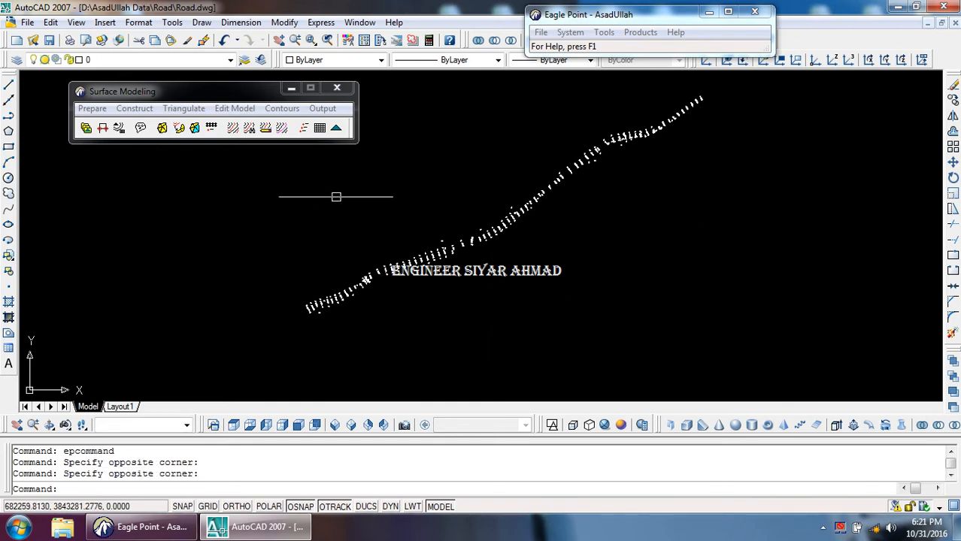
Open the Make Intermediate & Index Contours tool for the NSL surface model, move its dialog clear, and view the road points up close
left_click(281, 109)
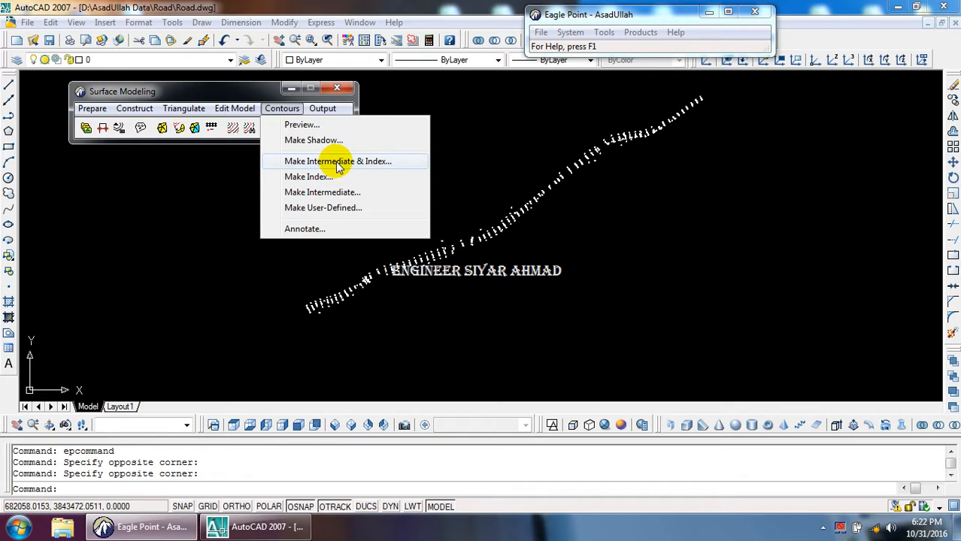
left_click(337, 162)
left_click_drag(274, 117, 260, 174)
left_click(485, 310)
scroll(573, 240, "down", 2)
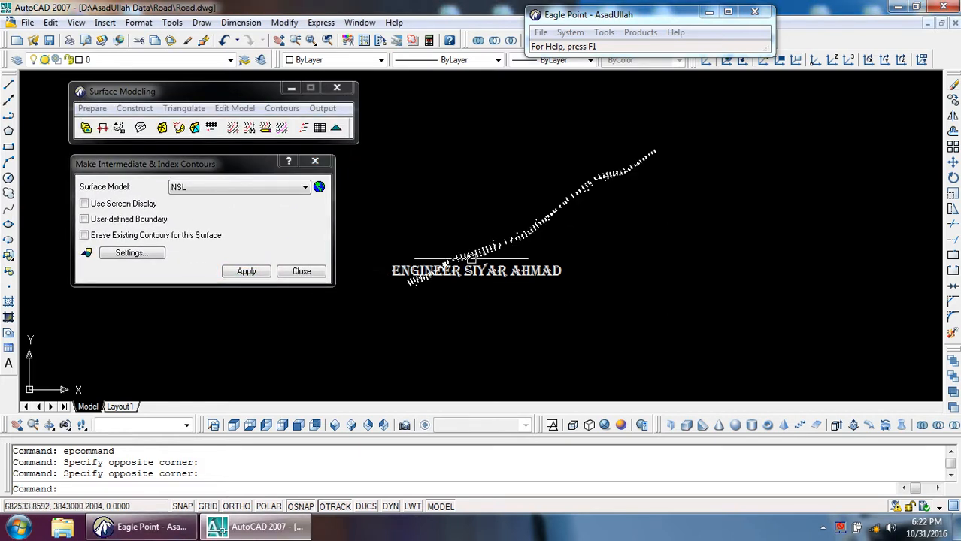
scroll(415, 271, "up", 5)
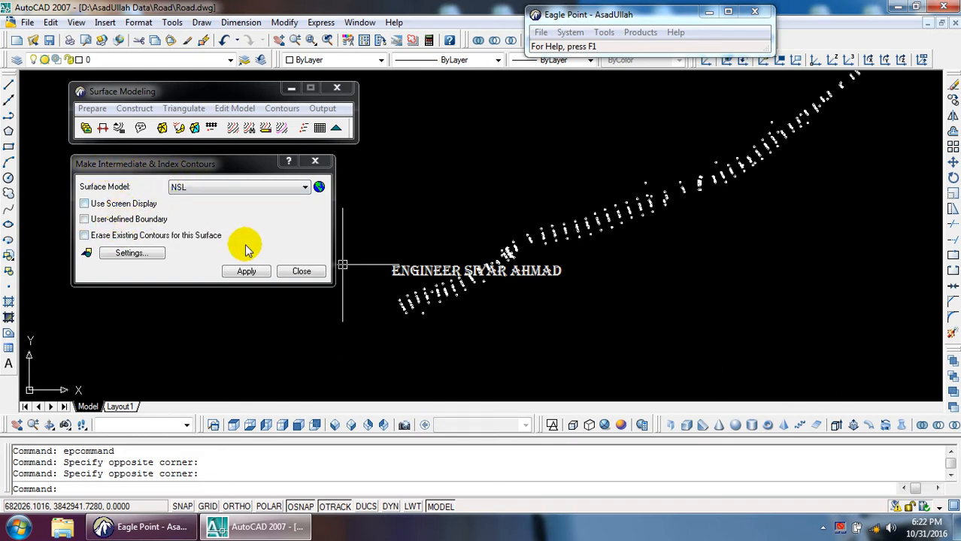
scroll(535, 322, "down", 2)
scroll(539, 319, "up", 5)
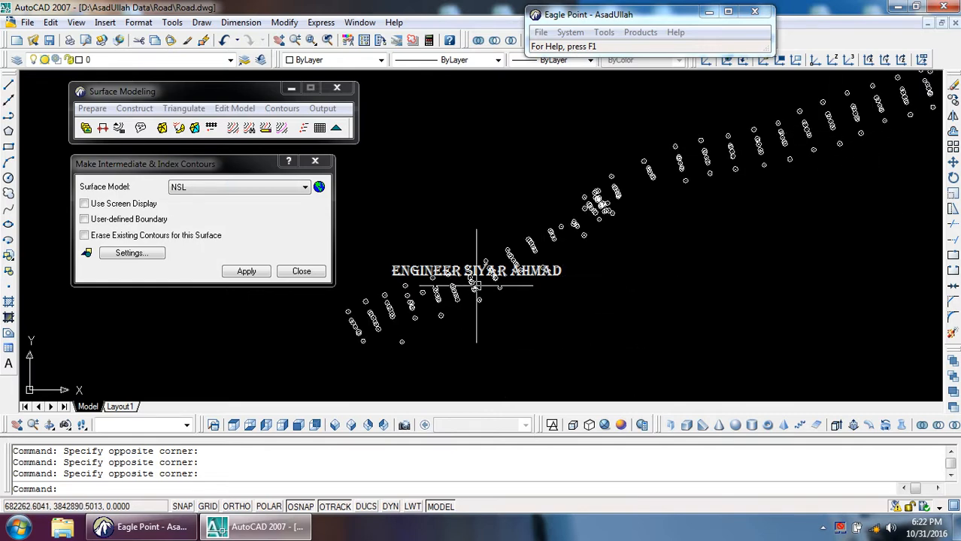
scroll(481, 301, "down", 3)
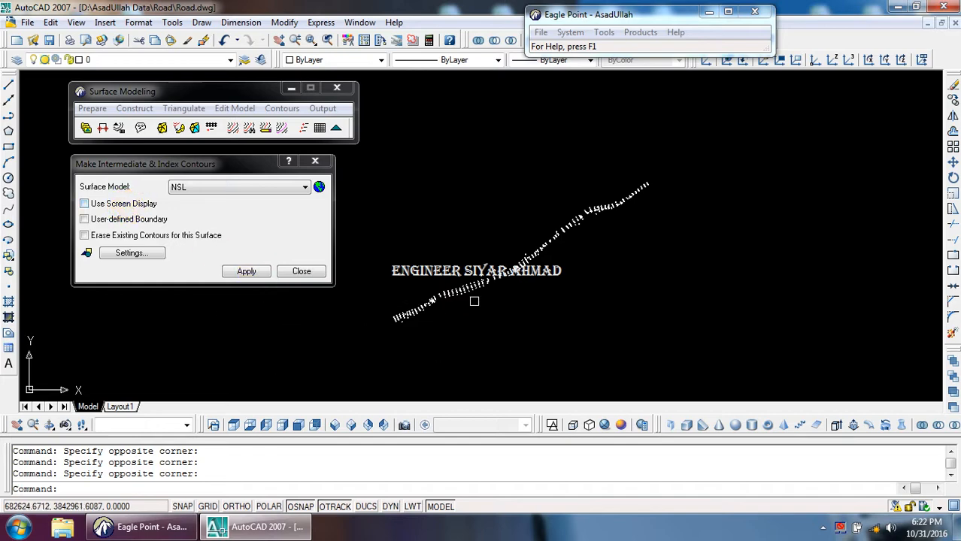
scroll(473, 301, "up", 5)
scroll(542, 270, "up", 3)
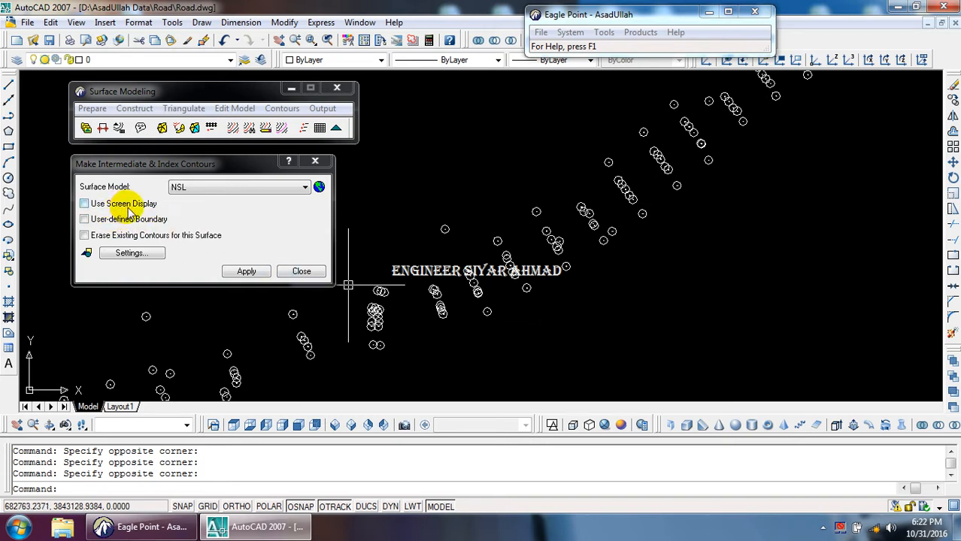
Draw a closed four-sided polyline around a stretch of the road points as a sample contour boundary
left_click(535, 263)
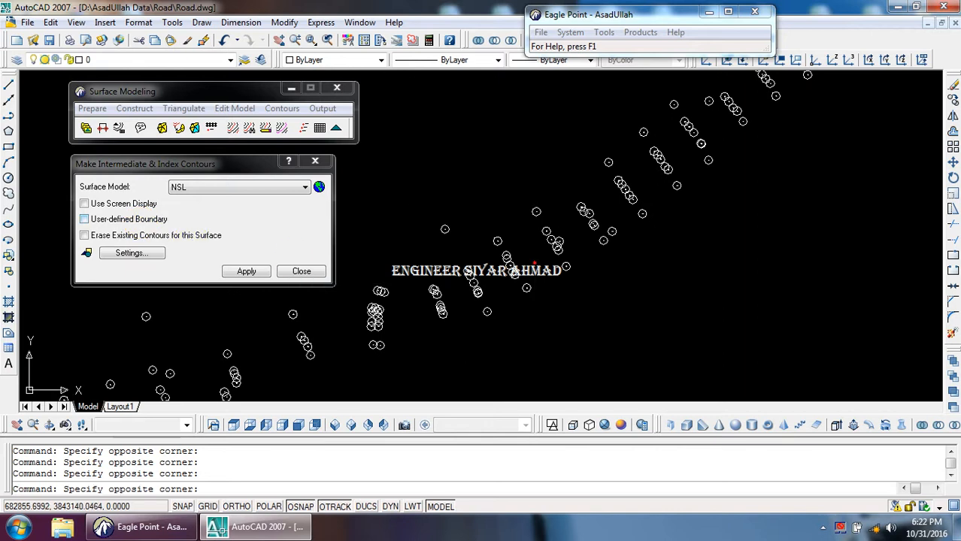
left_click(525, 301)
type("pl")
key("Return")
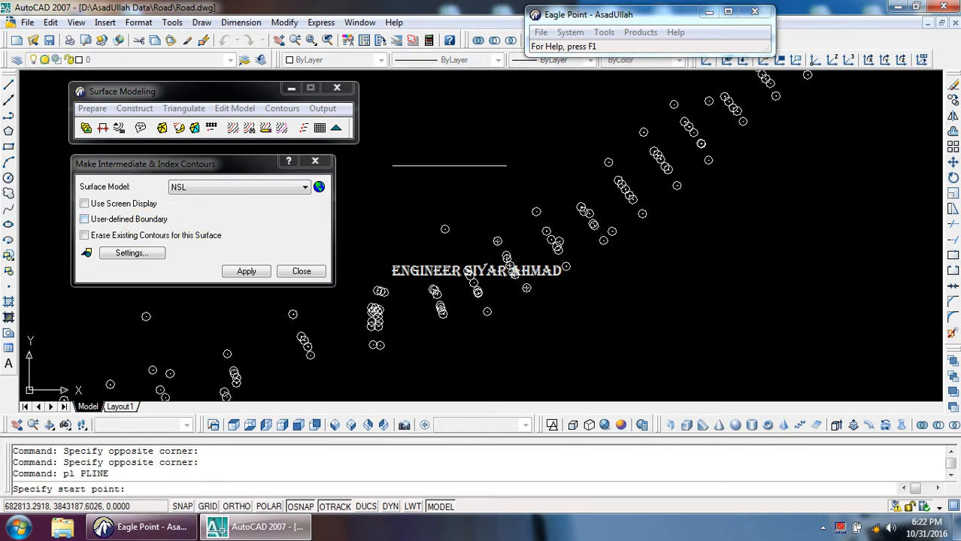
left_click(449, 165)
left_click(423, 366)
left_click(681, 366)
left_click(630, 154)
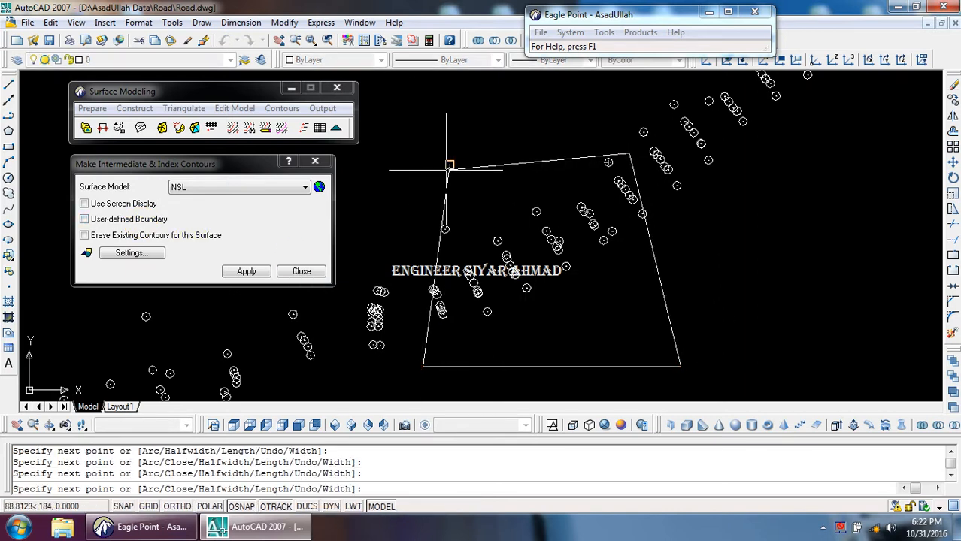
type("c")
key("Return")
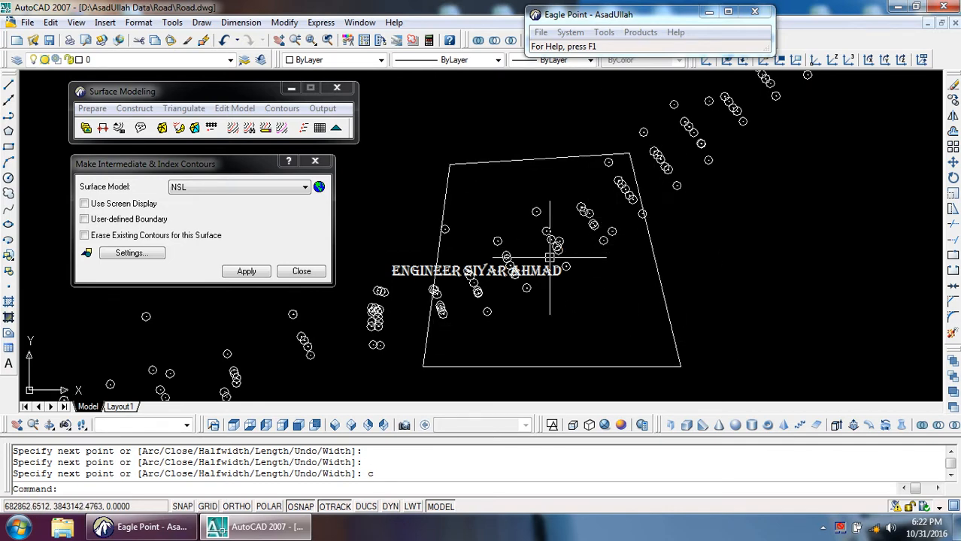
Erase the four-sided sample boundary polyline from around the road points
left_click(515, 167)
left_click(485, 129)
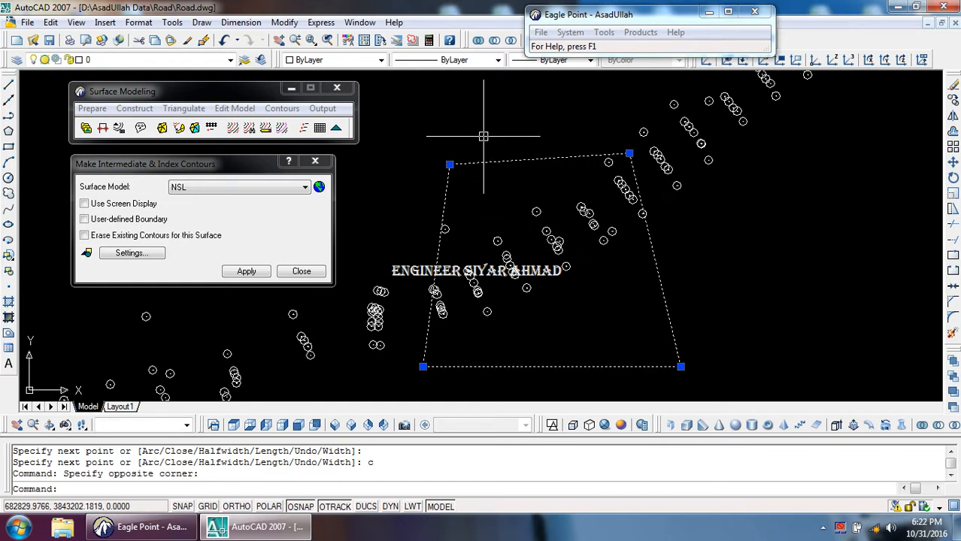
type("e")
key("Return")
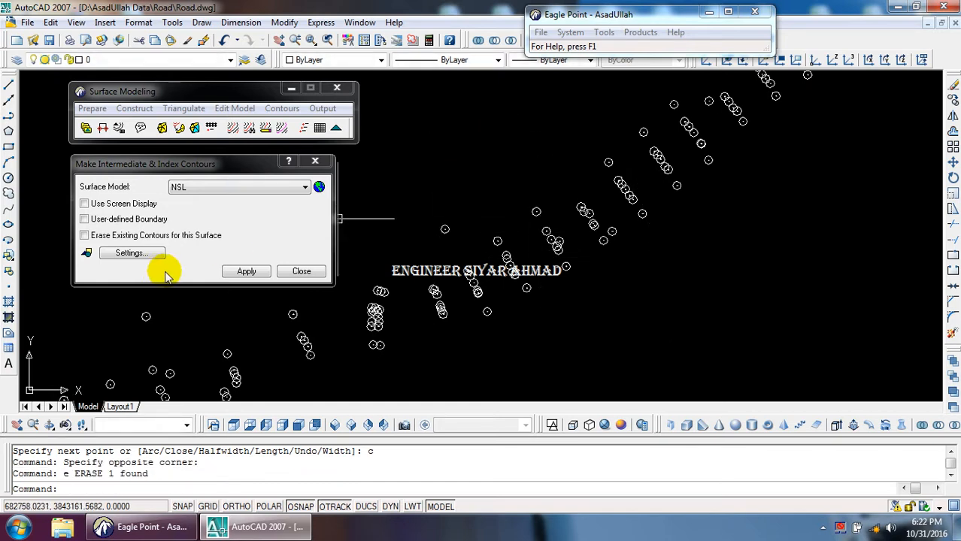
Enable erasing of existing contours for this surface and open the contour settings
left_click(160, 237)
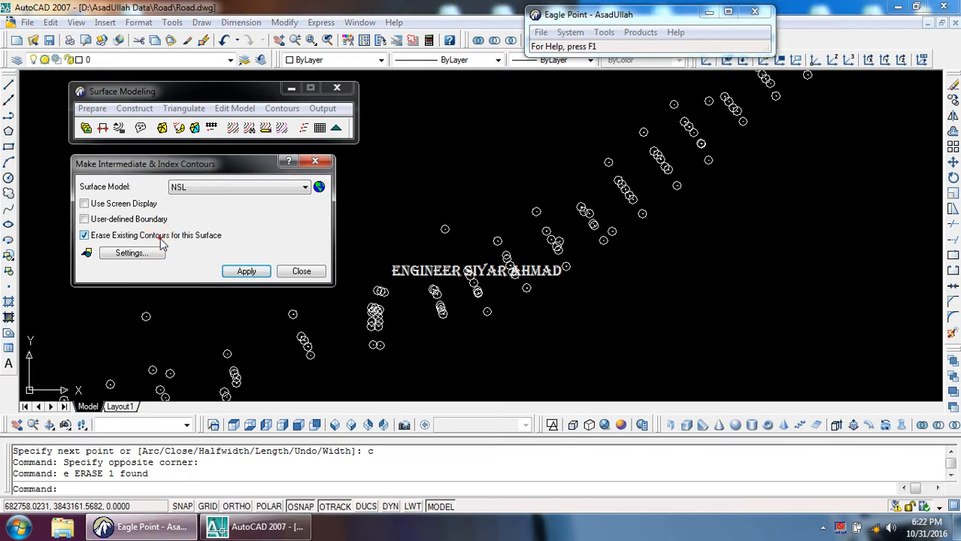
left_click(558, 305)
scroll(598, 240, "down", 10)
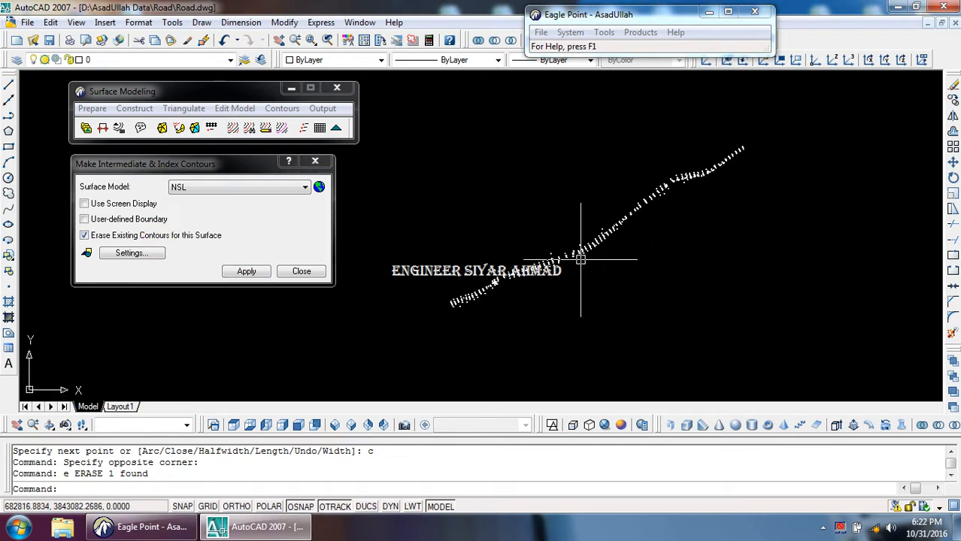
scroll(609, 228, "up", 2)
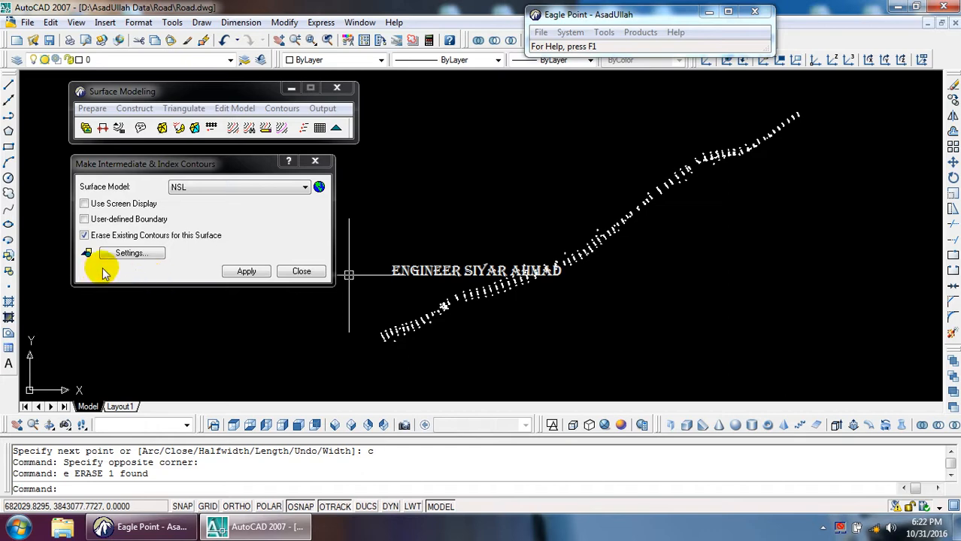
left_click(153, 255)
left_click(153, 255)
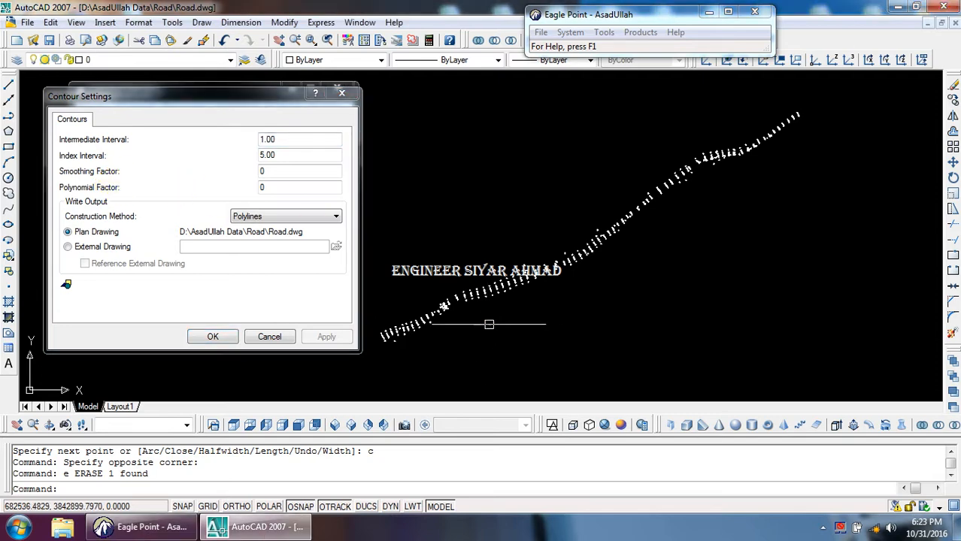
Draw an open two-segment polyline with a sharp corner in the empty area below the road points
double_click(568, 320)
type("pl")
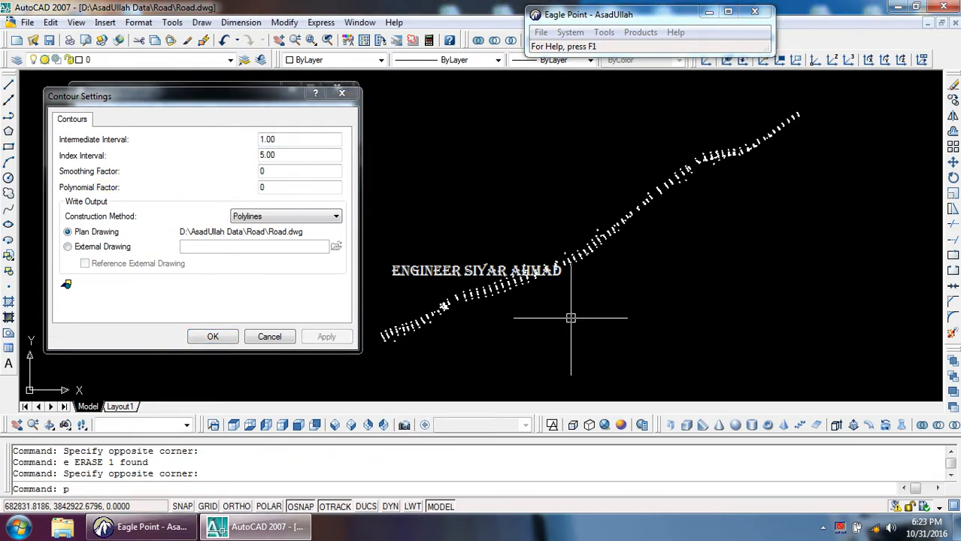
key("Return")
left_click(617, 286)
left_click(605, 333)
left_click(708, 333)
key("Return")
Fillet the corner between the sample polyline's two segments with a radius of 5
scroll(582, 328, "up", 8)
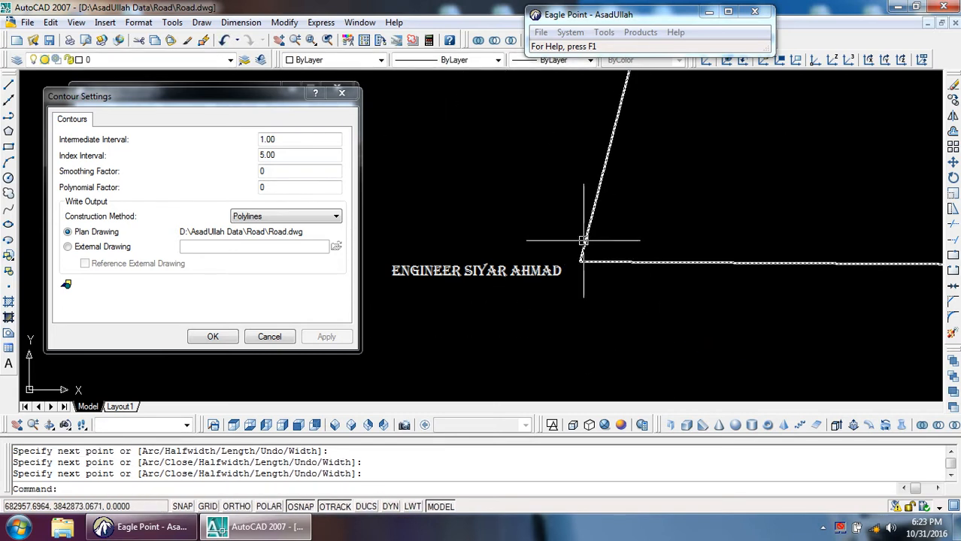
type("f")
key("Return")
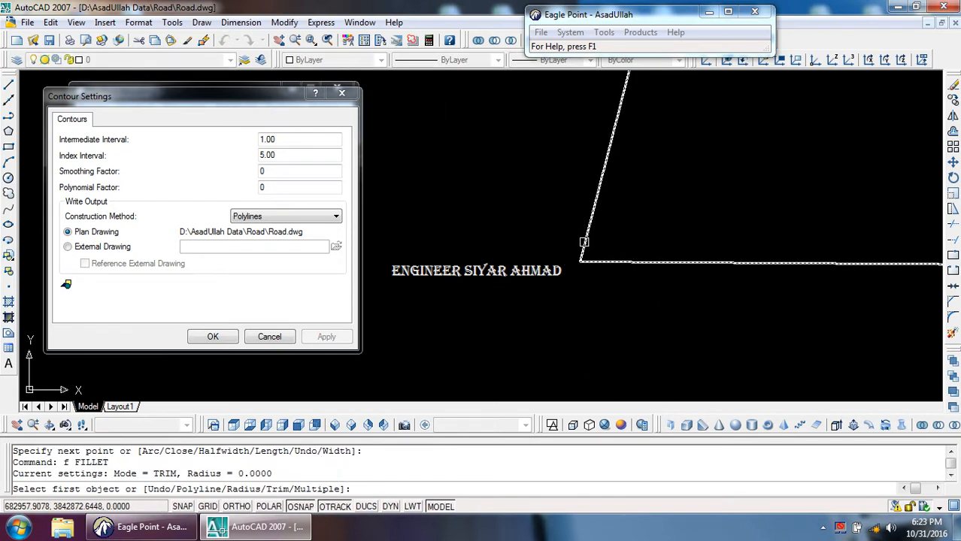
type("r")
key("Return")
type("5")
key("Return")
left_click(584, 242)
left_click(584, 264)
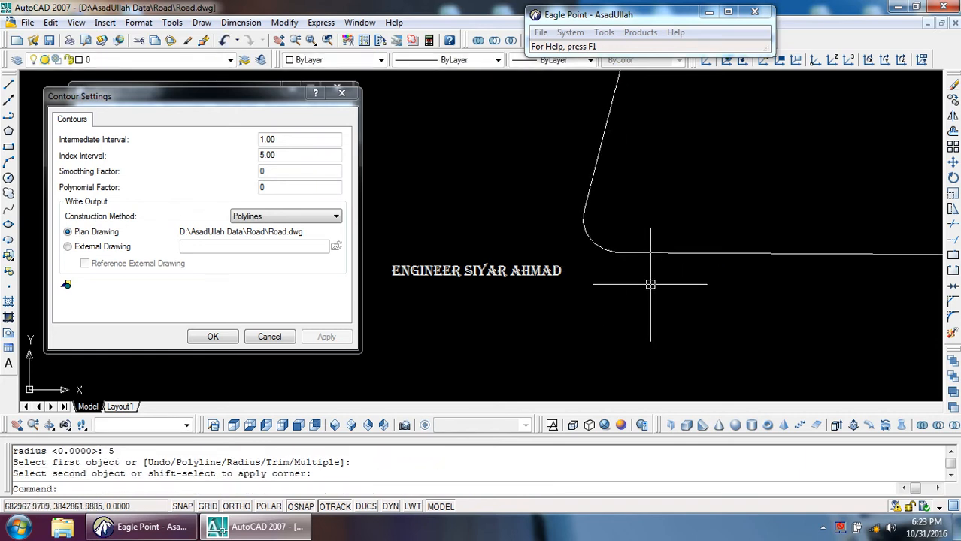
Reset the fillet radius to 0 and leave the Fillet command without selecting any objects
type("f")
key("Return")
type("r")
key("Return")
type("0")
key("Return")
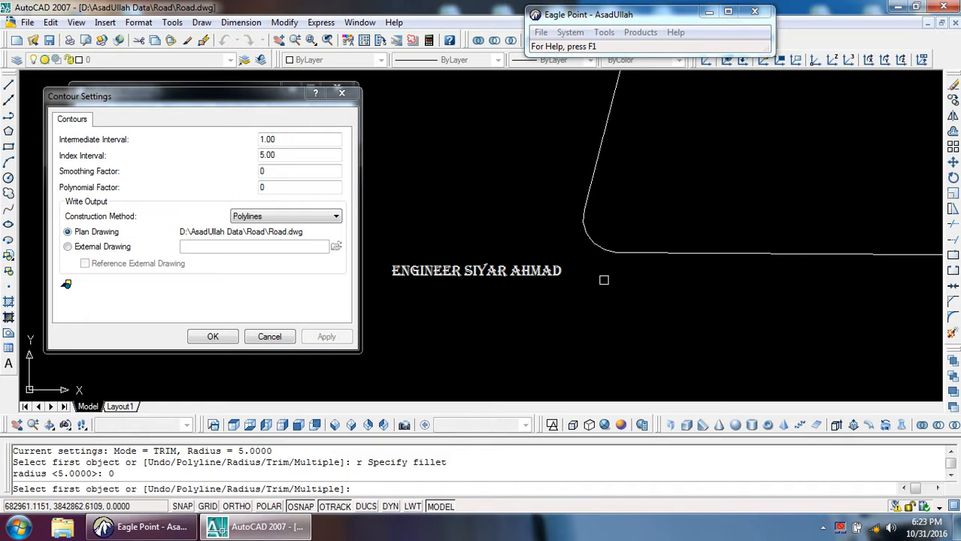
key("Escape")
key("Escape")
Erase the rounded sample polyline from the drawing
left_click(643, 290)
left_click(620, 242)
type("e")
key("Return")
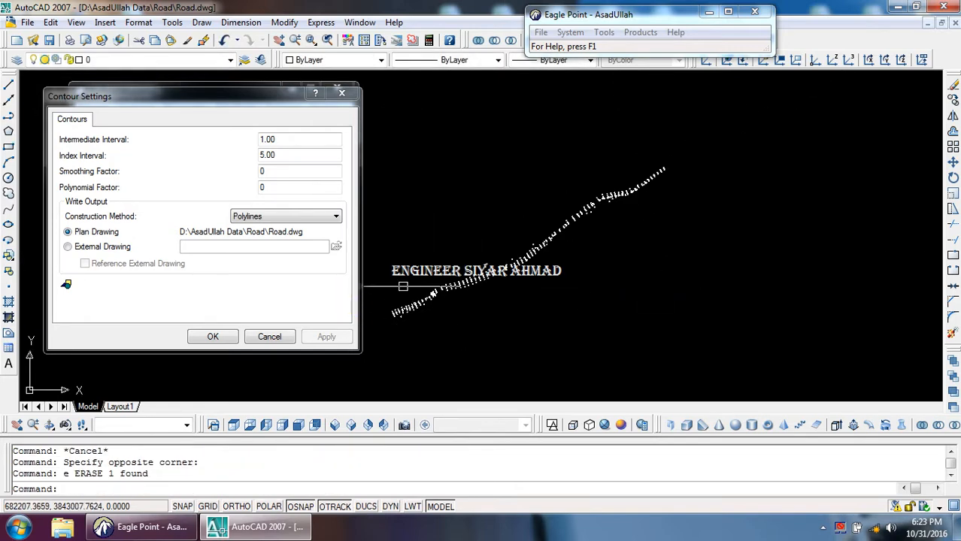
Examine the intermediate and index interval values in the contour settings
left_click(293, 139)
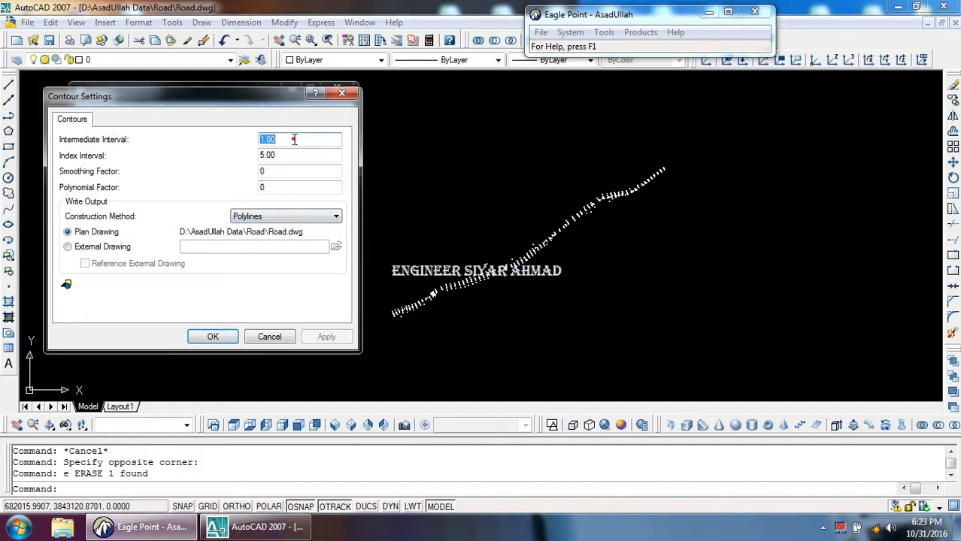
left_click(292, 159)
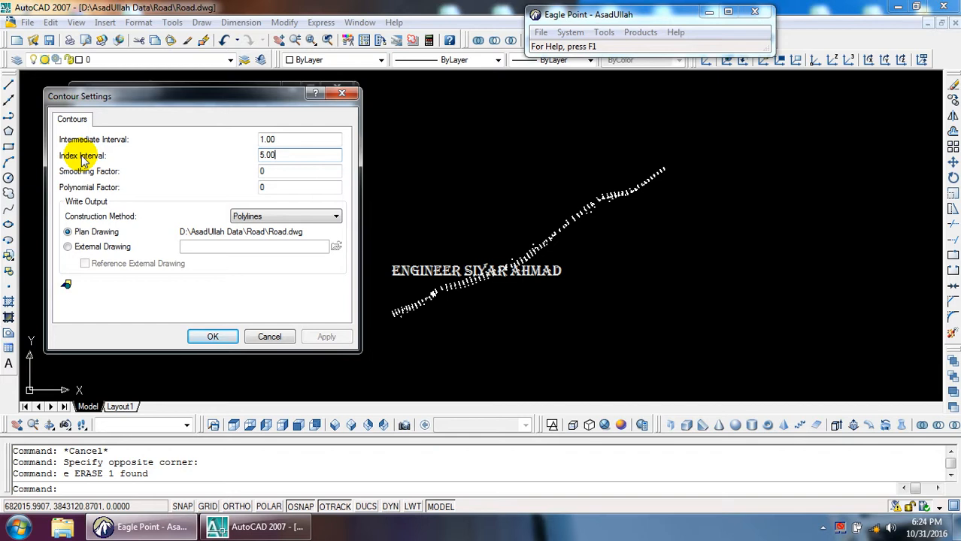
double_click(279, 155)
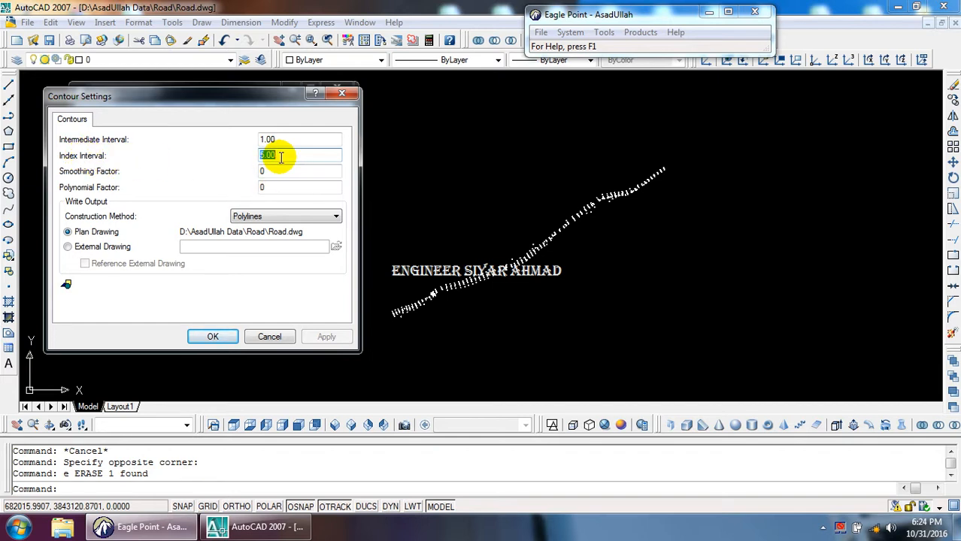
left_click(297, 158)
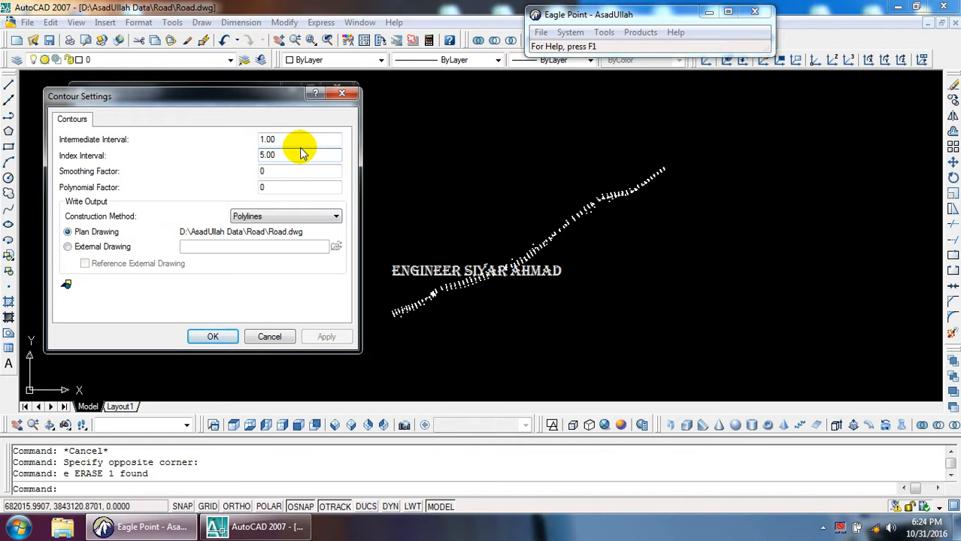
left_click(292, 138)
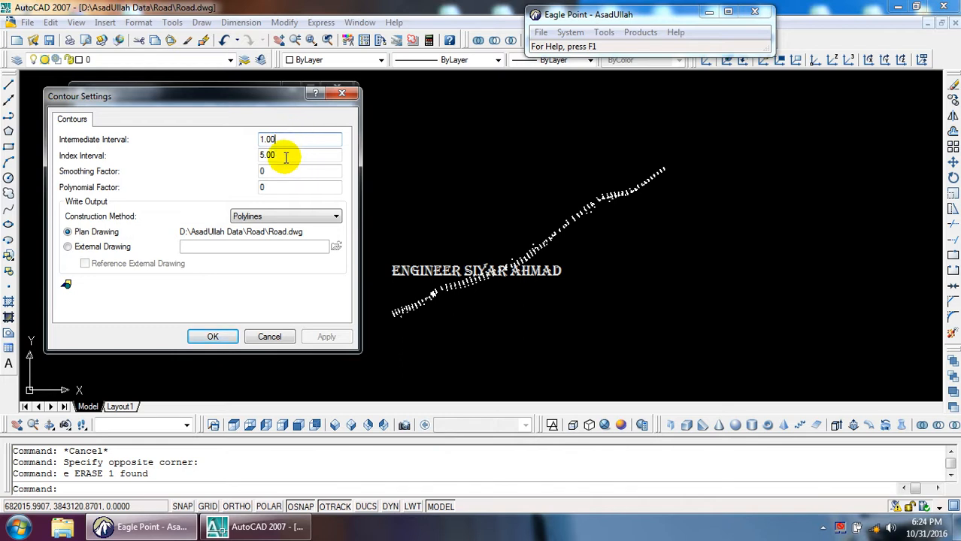
left_click(285, 156)
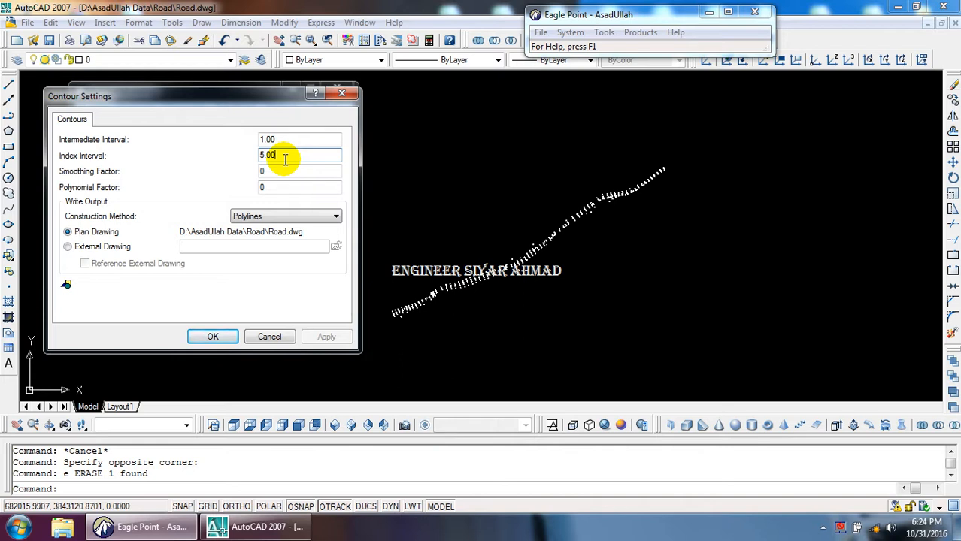
Try an intermediate interval of 2 and then 0.5, checking how the index interval follows each value
double_click(285, 139)
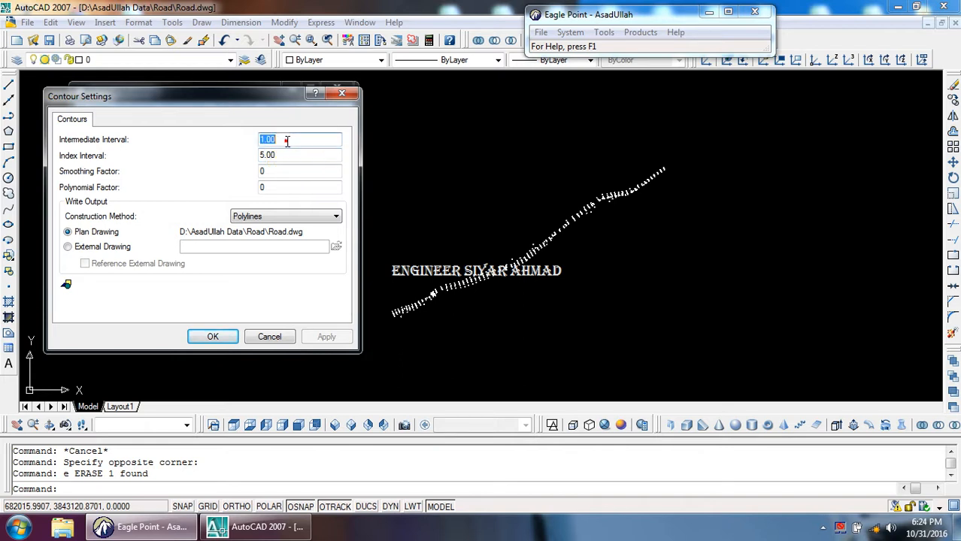
type("2")
left_click(297, 172)
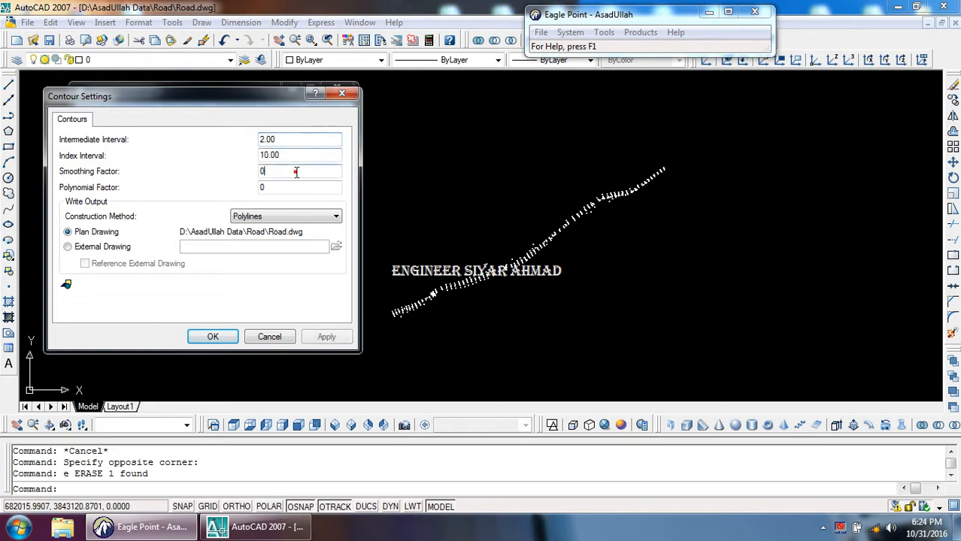
left_click(286, 140)
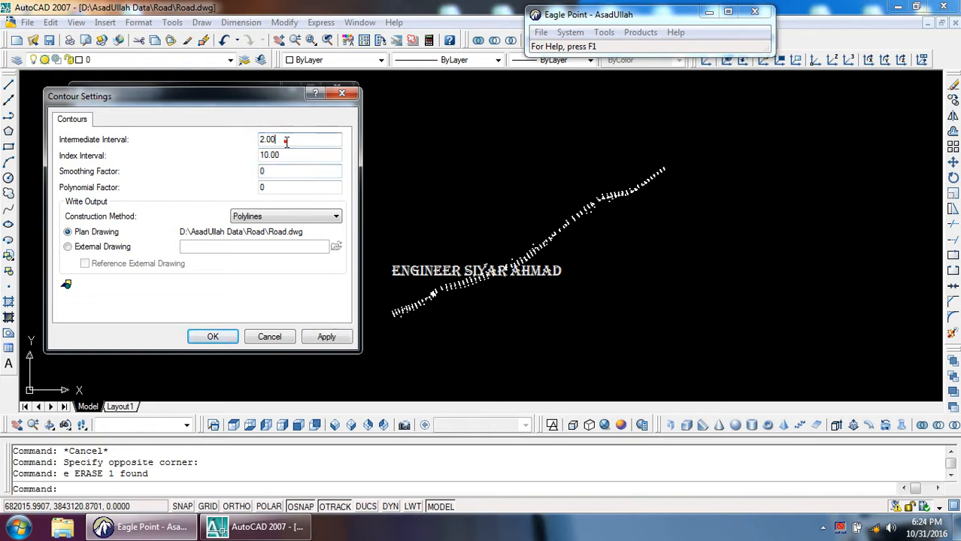
type("0.5")
left_click(295, 150)
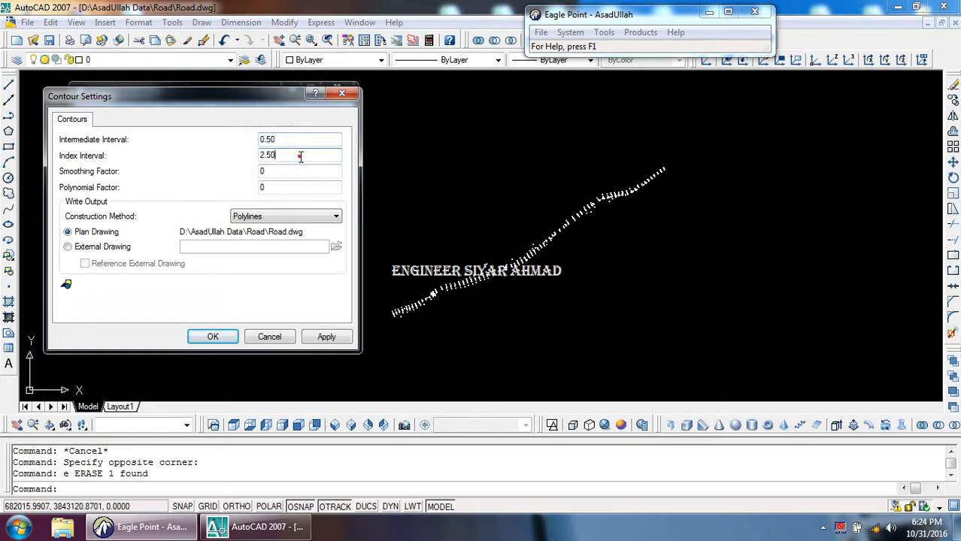
Try an intermediate interval of 0.25 with an index interval of 1.25
left_click(294, 138)
double_click(294, 139)
key("BackSpace")
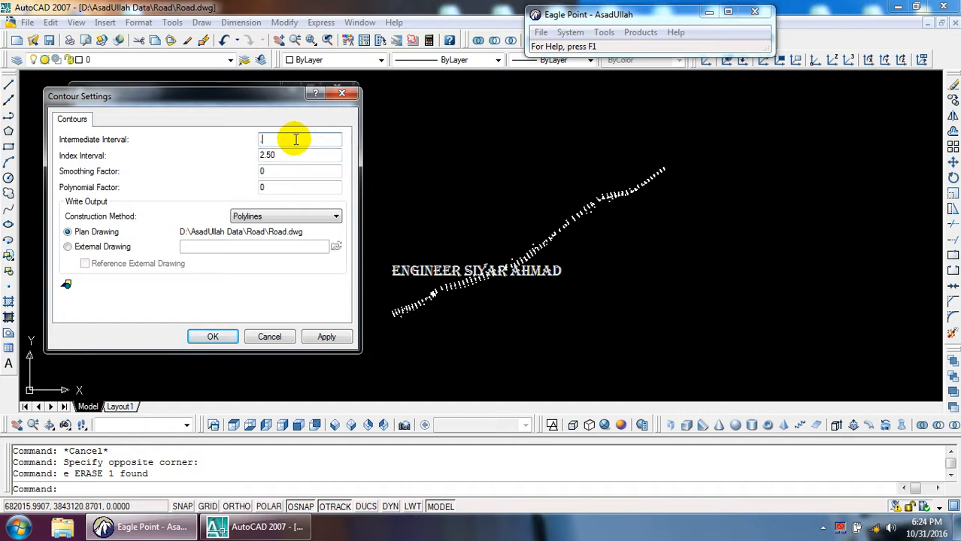
type(".25")
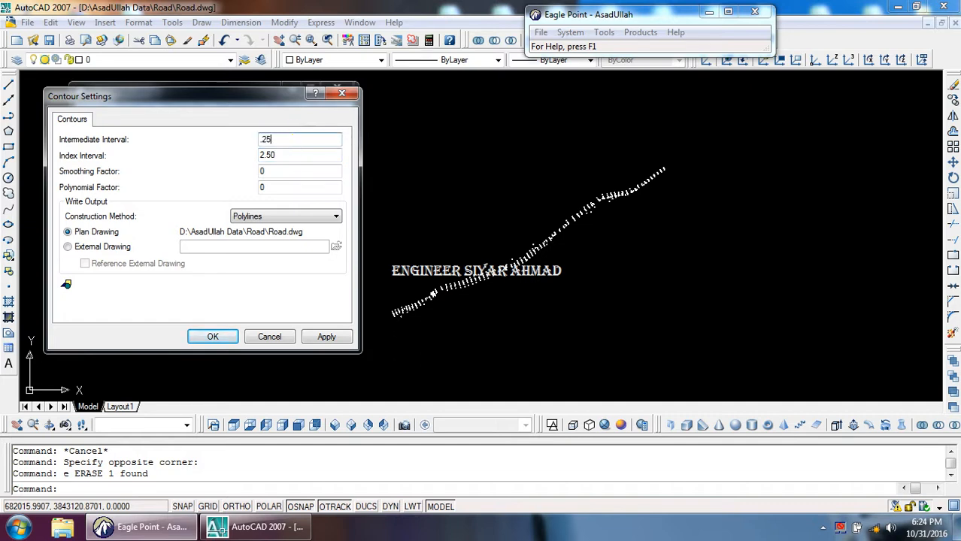
key("Tab")
type("1.25")
Set the intermediate contour interval to 1.00 and the index interval to 5.00
double_click(293, 139)
type("1.00")
double_click(300, 155)
type("5.00")
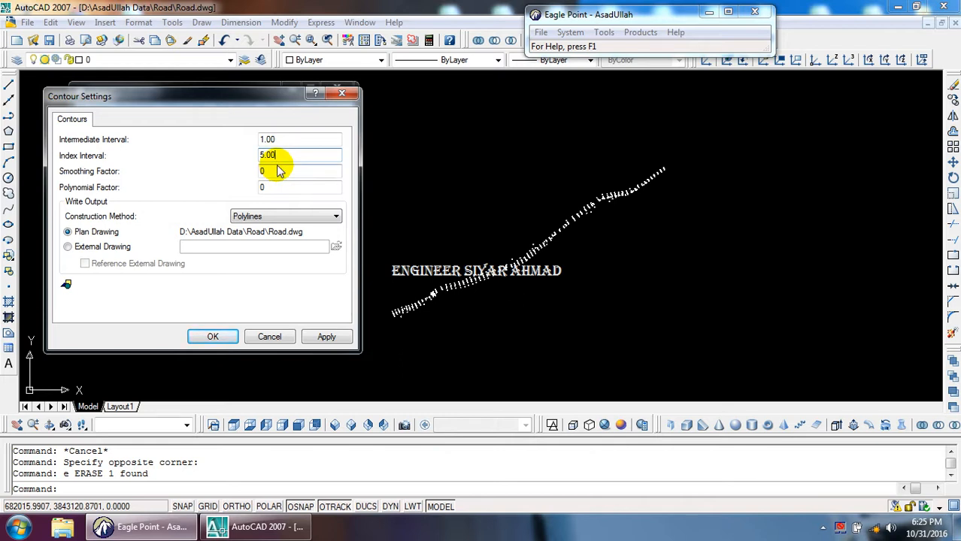
Compare the layer and color settings of the index and intermediate contours in the contour CAD settings
left_click(66, 284)
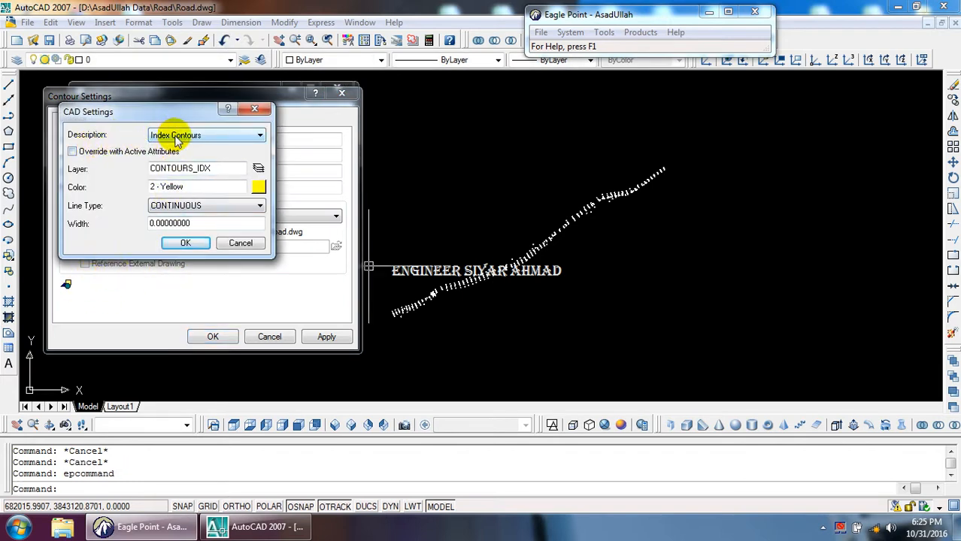
left_click(177, 138)
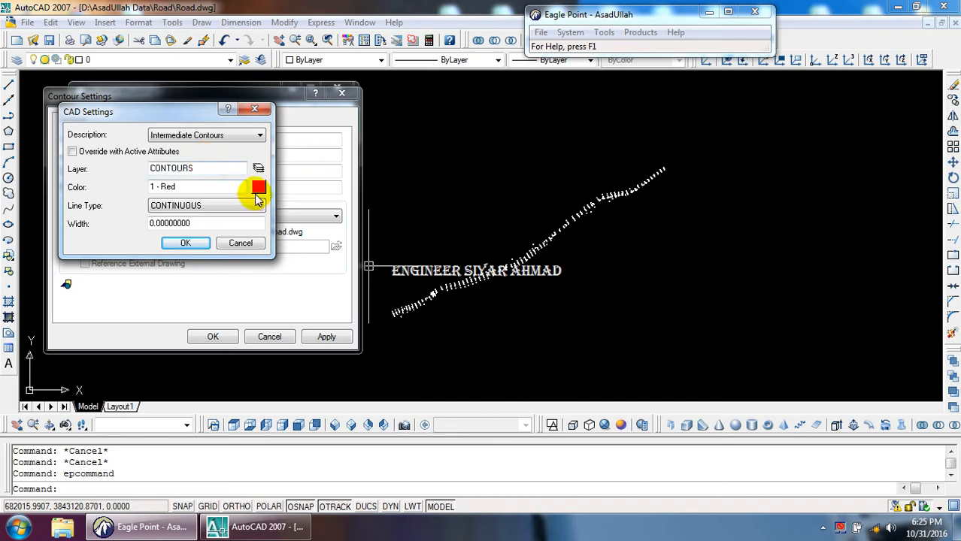
left_click(207, 136)
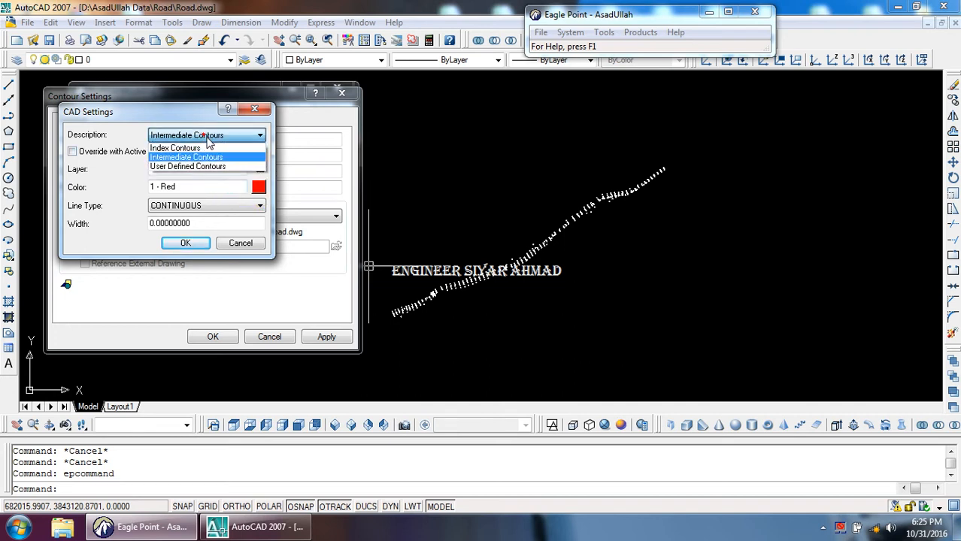
left_click(211, 147)
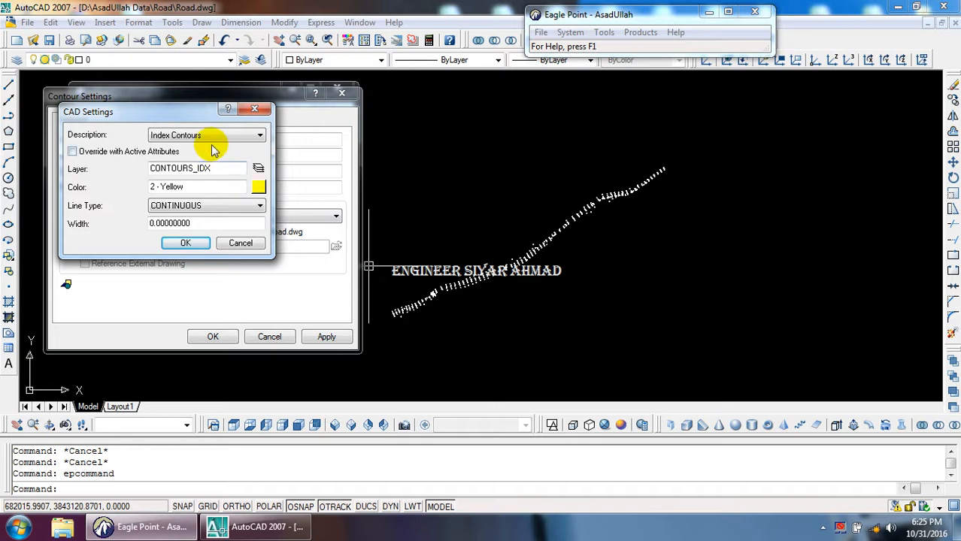
left_click(212, 139)
left_click(208, 157)
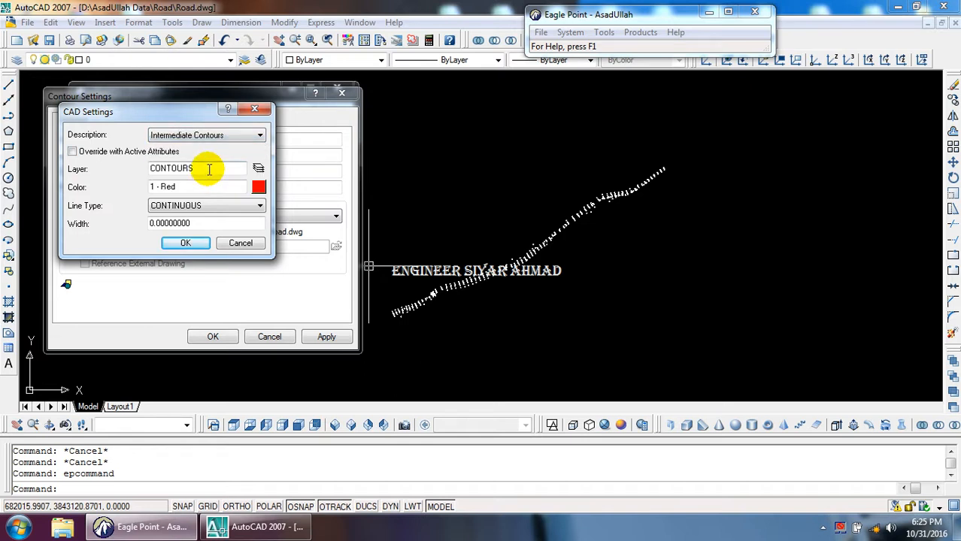
left_click(213, 139)
left_click(214, 148)
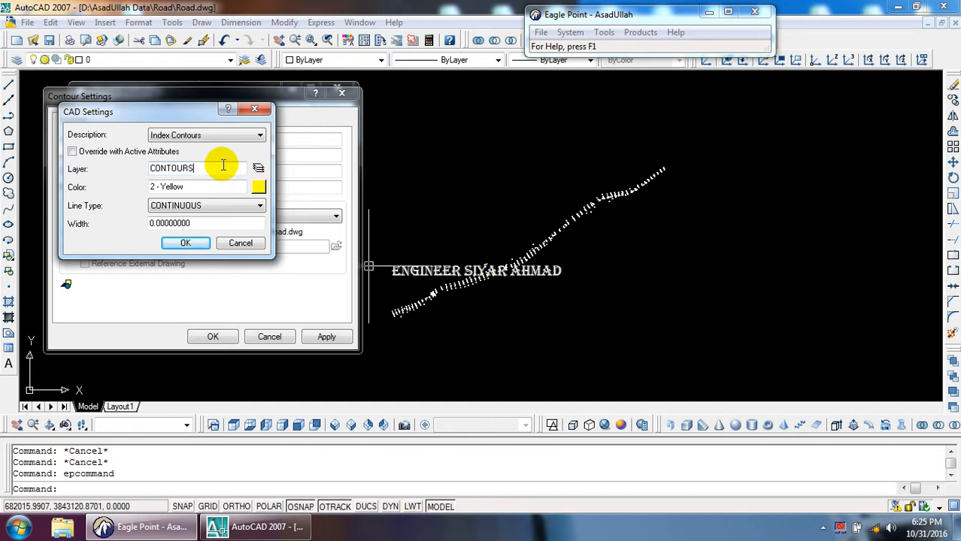
left_click(210, 135)
left_click(210, 157)
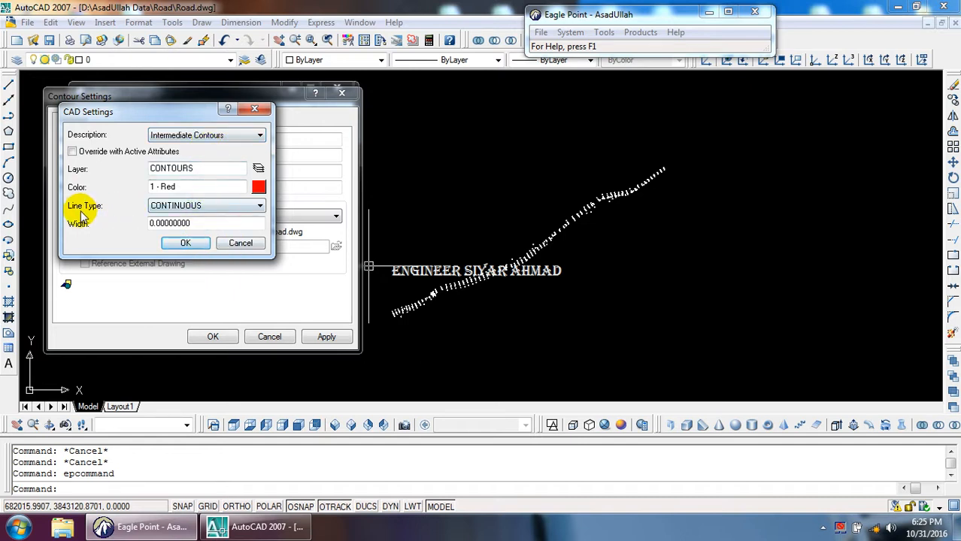
Check which line types are available for the intermediate contours
left_click(175, 207)
left_click(180, 208)
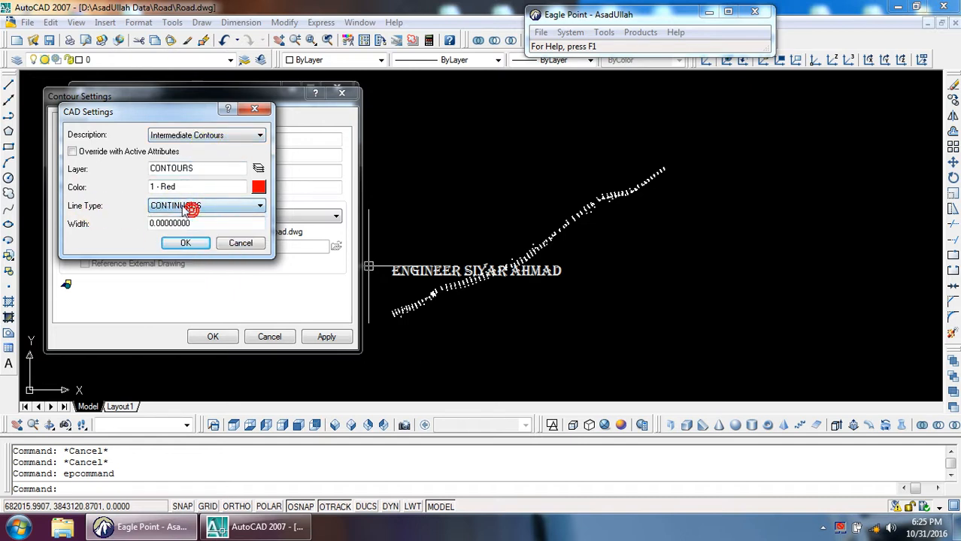
left_click(184, 207)
left_click(193, 209)
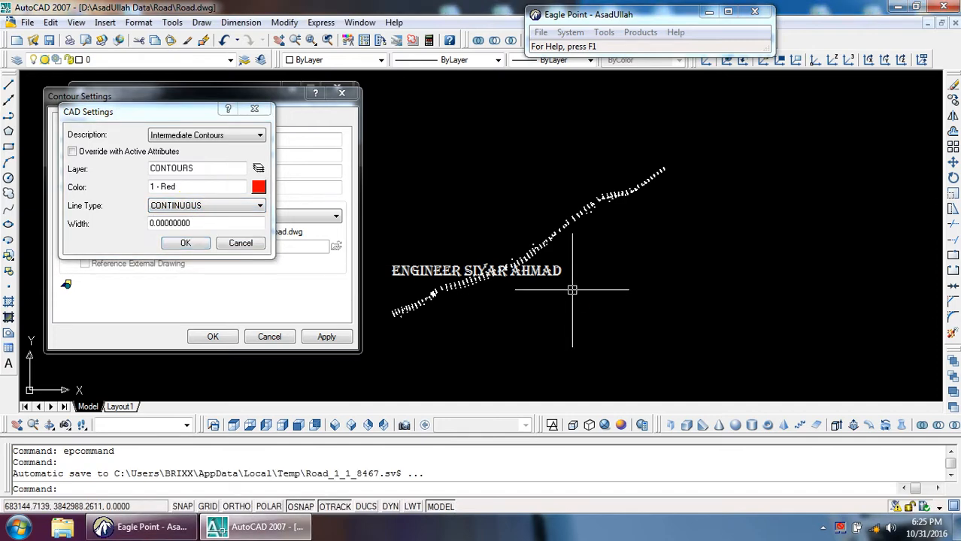
Load the DASHED linetype from acadiso.lin into the AutoCAD drawing
key("Return")
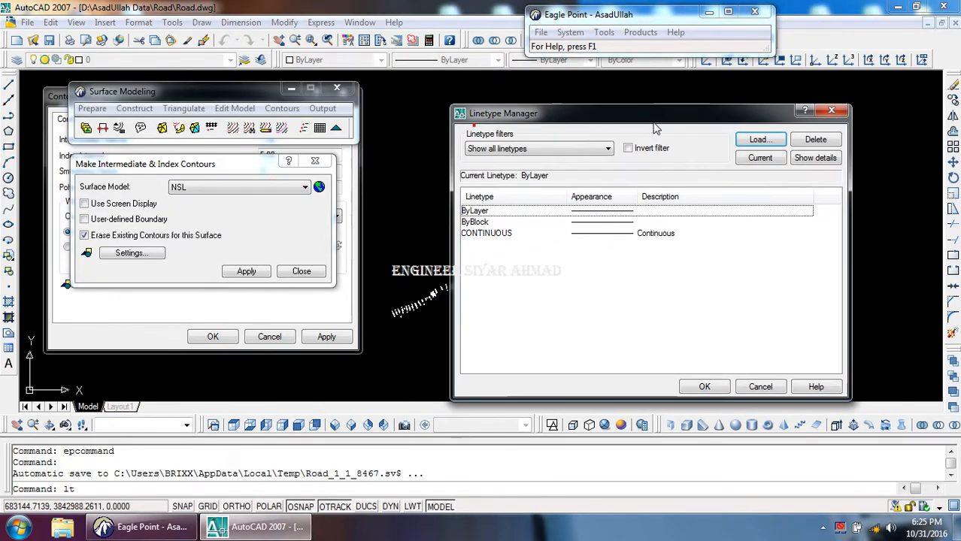
left_click(767, 145)
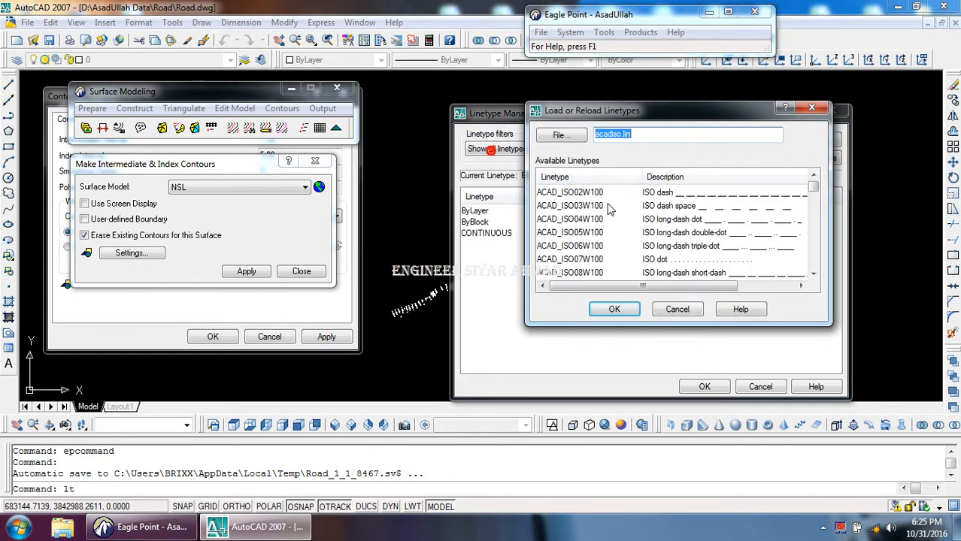
key("d")
key("d")
key("d")
left_click(567, 233)
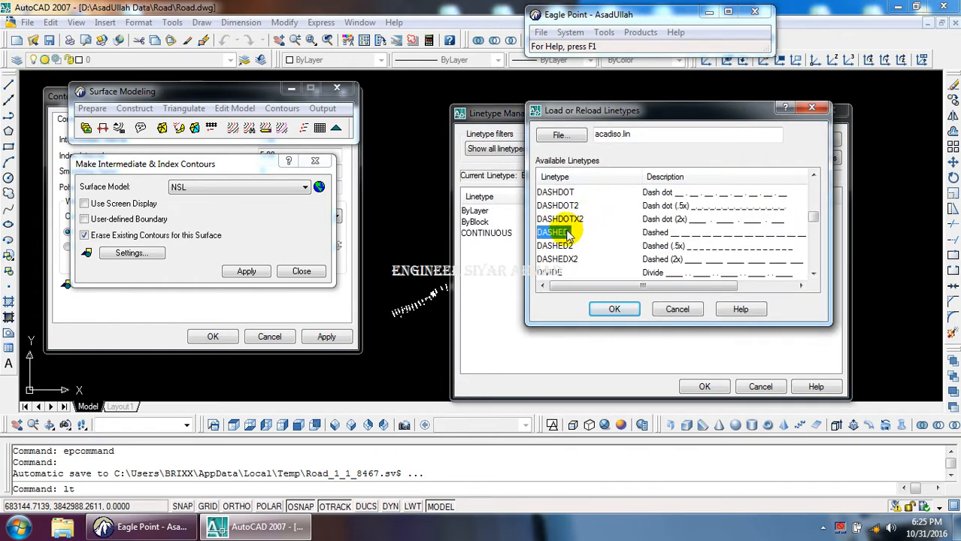
left_click(615, 310)
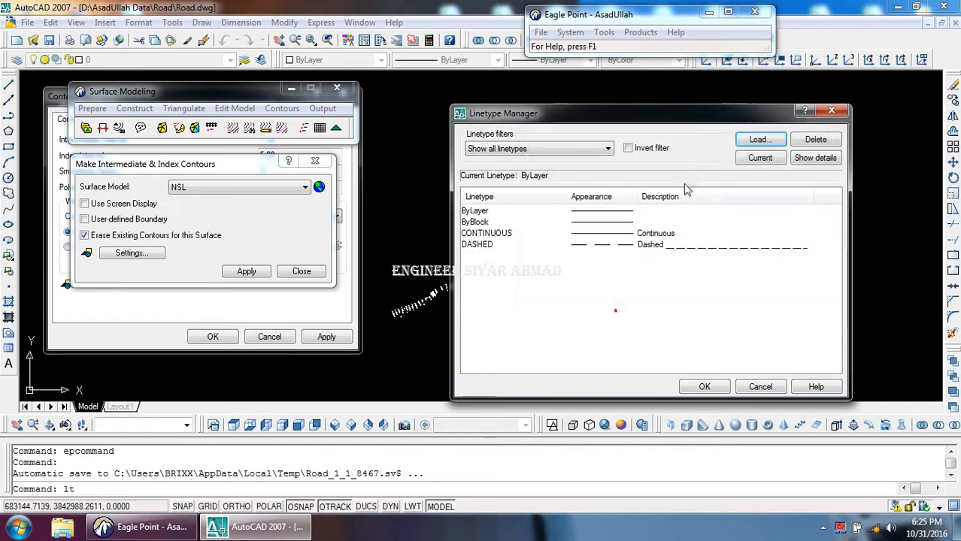
Load the DOT linetype from acadiso.lin as well and accept the loaded linetypes
left_click(767, 144)
left_click(579, 259)
key("d")
key("d")
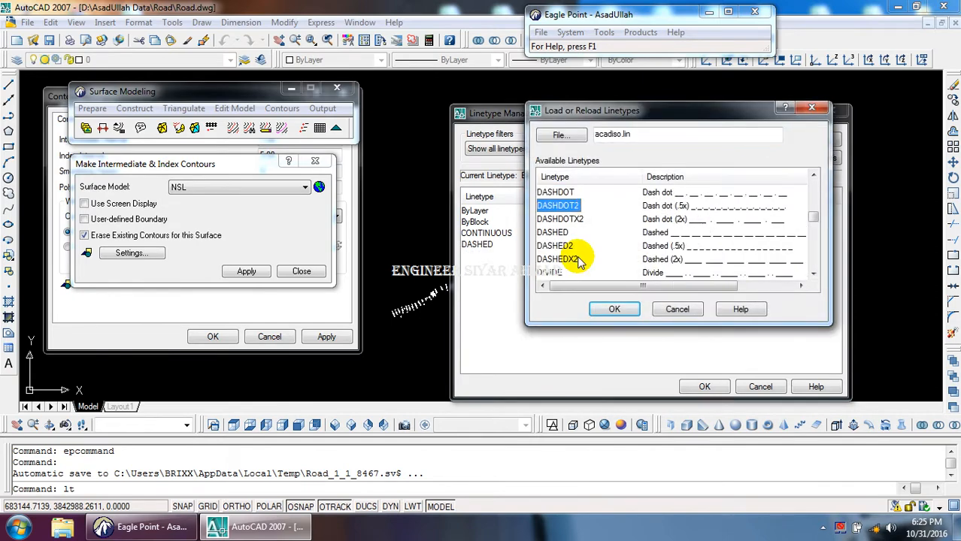
key("d")
key("d")
key("d")
key("d")
left_click(546, 222)
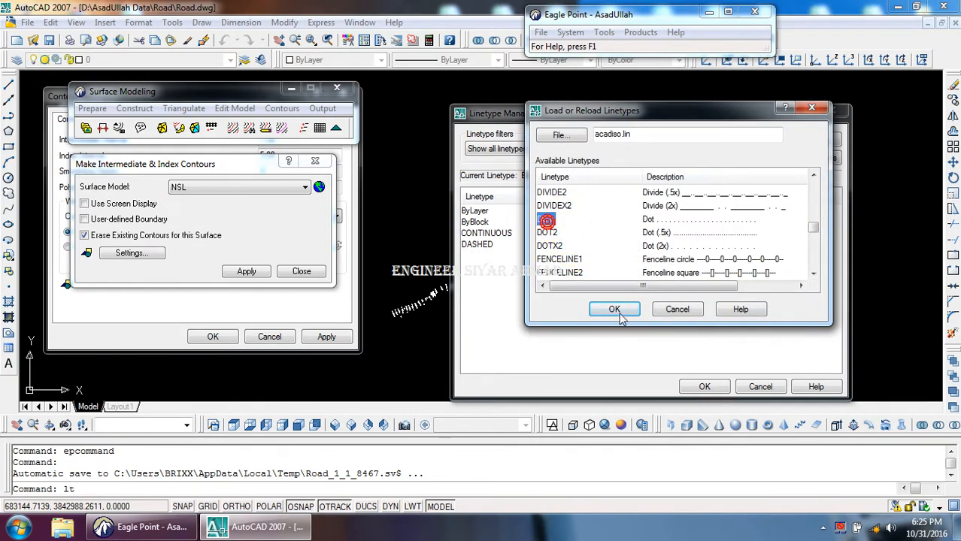
left_click(618, 313)
left_click(703, 387)
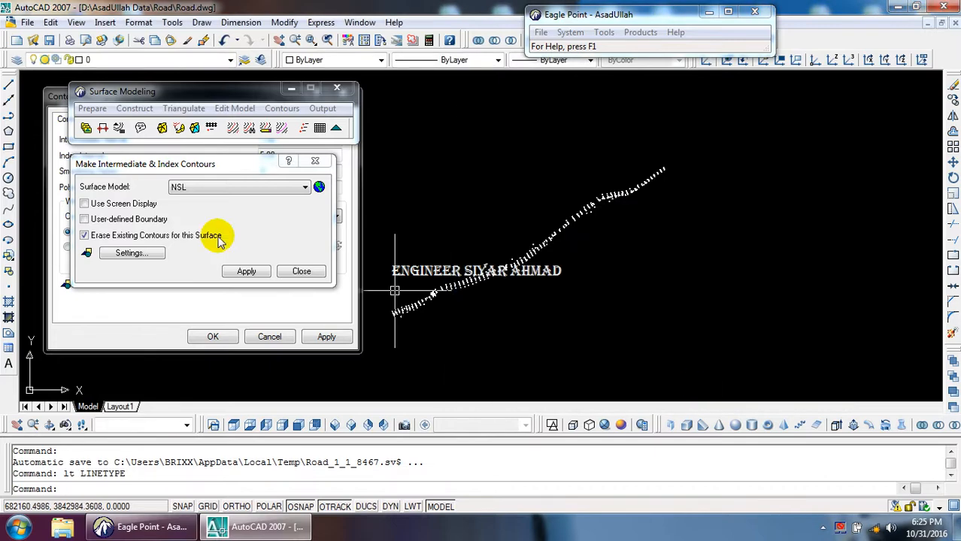
Reopen the contour CAD settings to refresh the available line types and set the intermediate contours' line type to DASHED
left_click(147, 253)
left_click(196, 208)
left_click(206, 236)
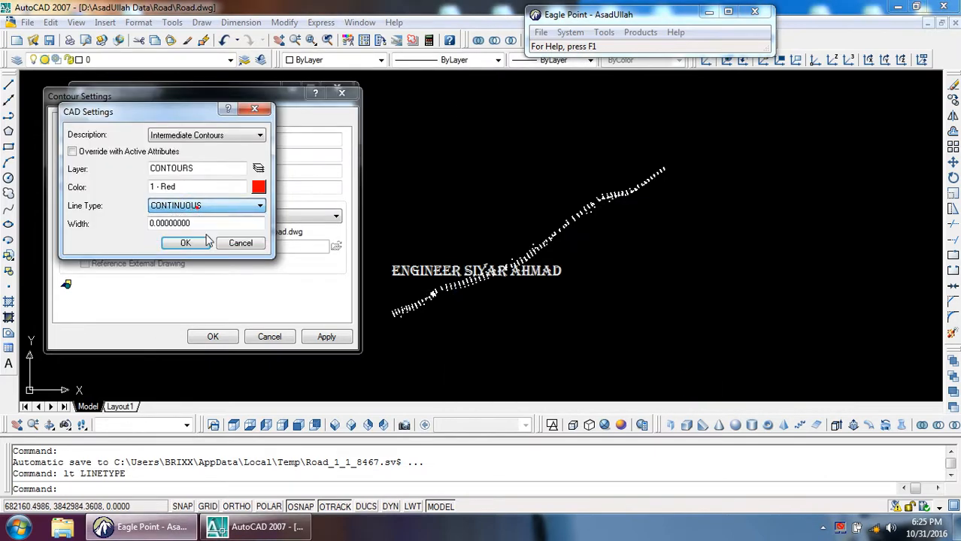
left_click(229, 245)
left_click(68, 285)
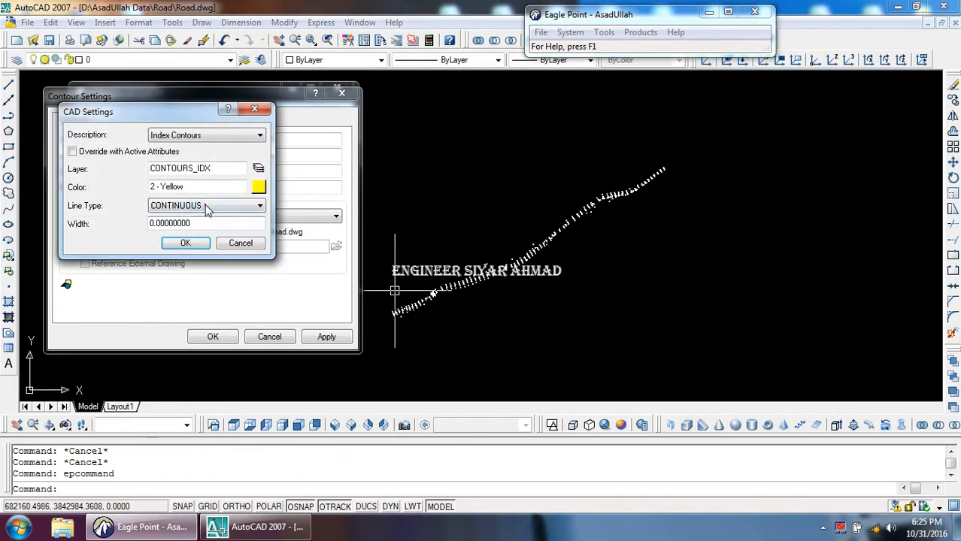
left_click(206, 205)
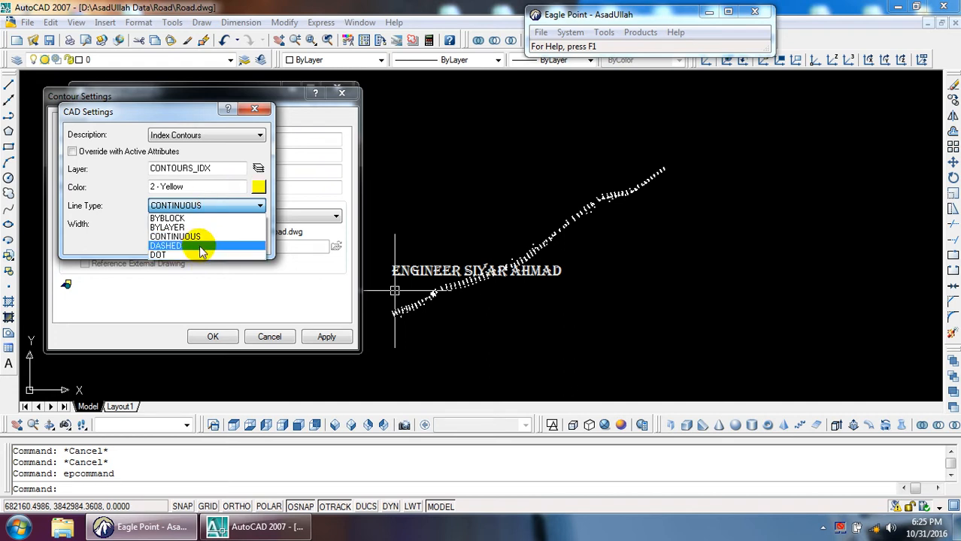
left_click(197, 136)
left_click(197, 135)
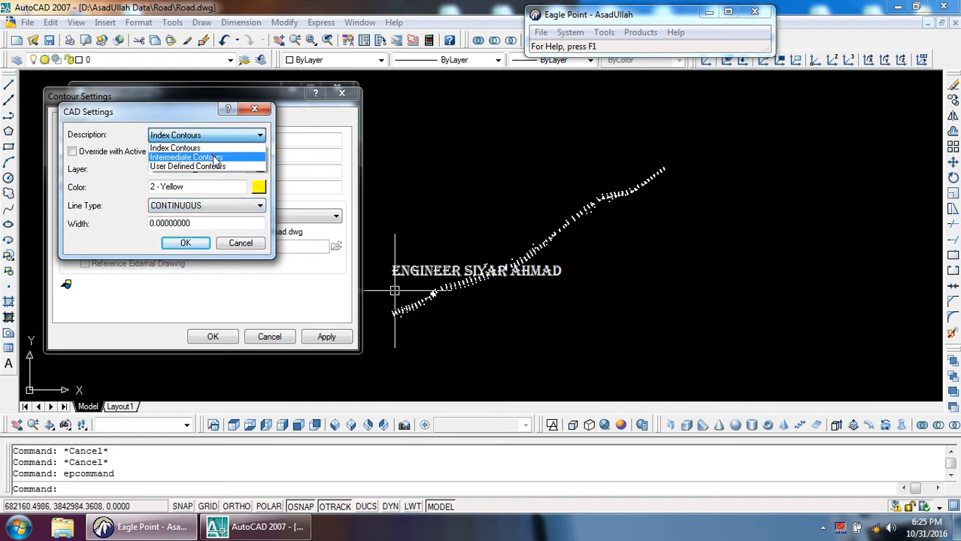
left_click(201, 157)
left_click(204, 205)
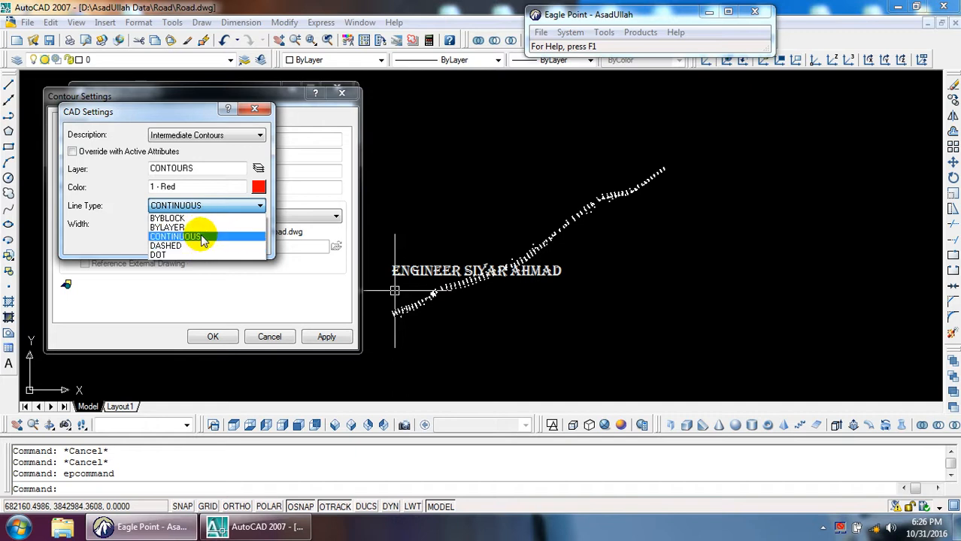
left_click(205, 246)
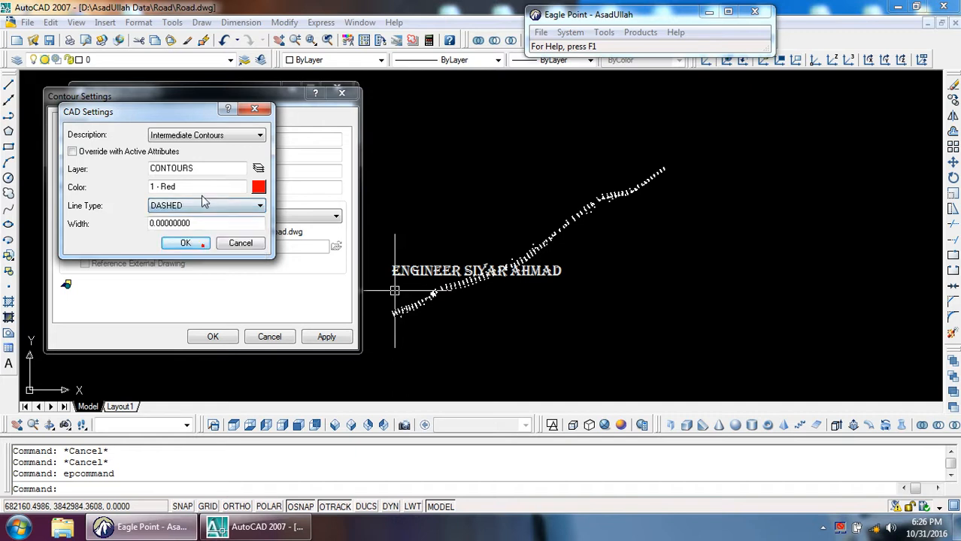
Set the line type of the index contours to DASHED, keeping their existing width
left_click(205, 136)
left_click(194, 145)
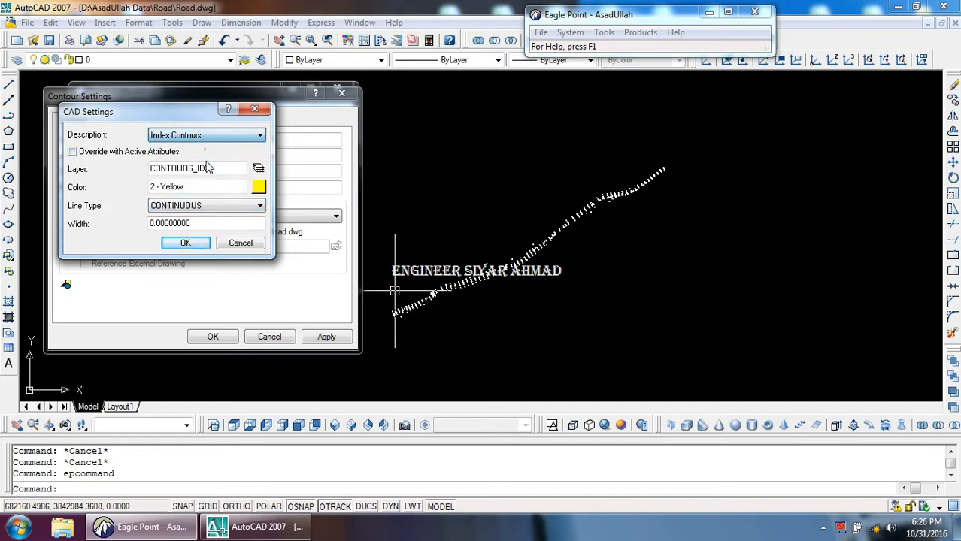
left_click(204, 206)
left_click(189, 244)
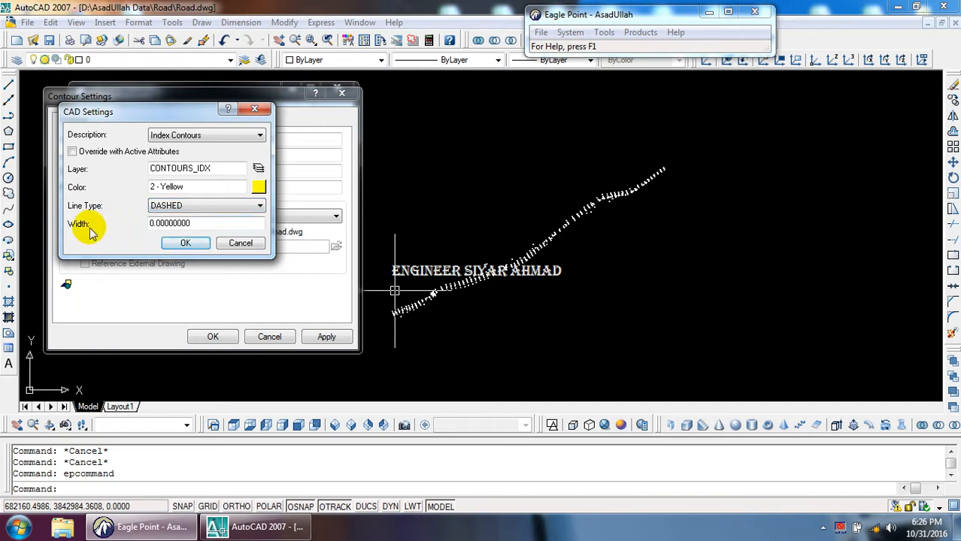
left_click(514, 333)
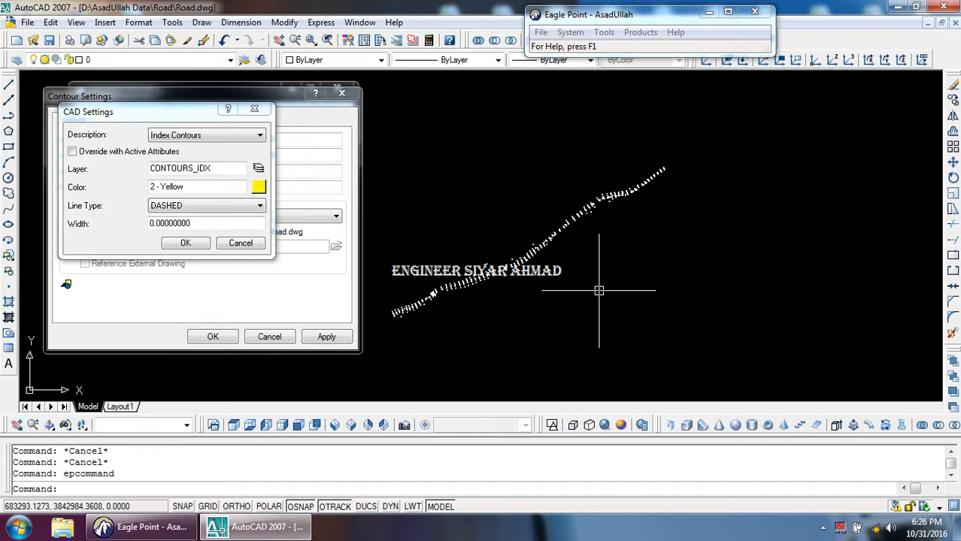
left_click(196, 223)
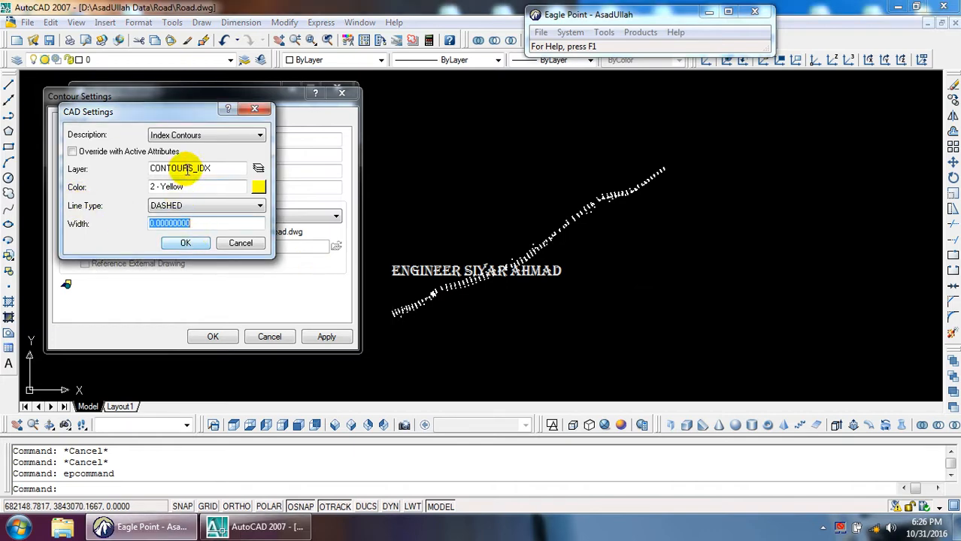
Accept the CAD and contour settings and make the intermediate and index contours of the NSL surface model
left_click(187, 244)
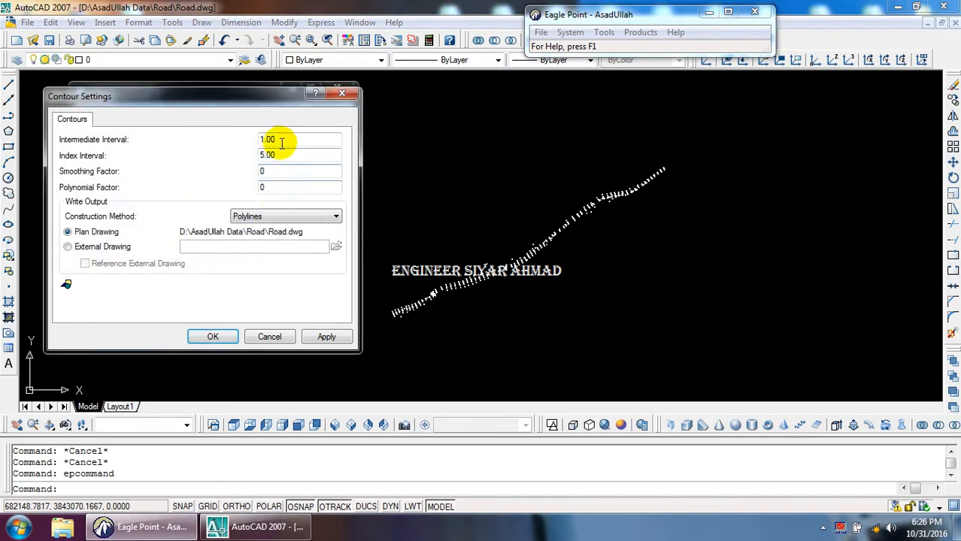
left_click(213, 337)
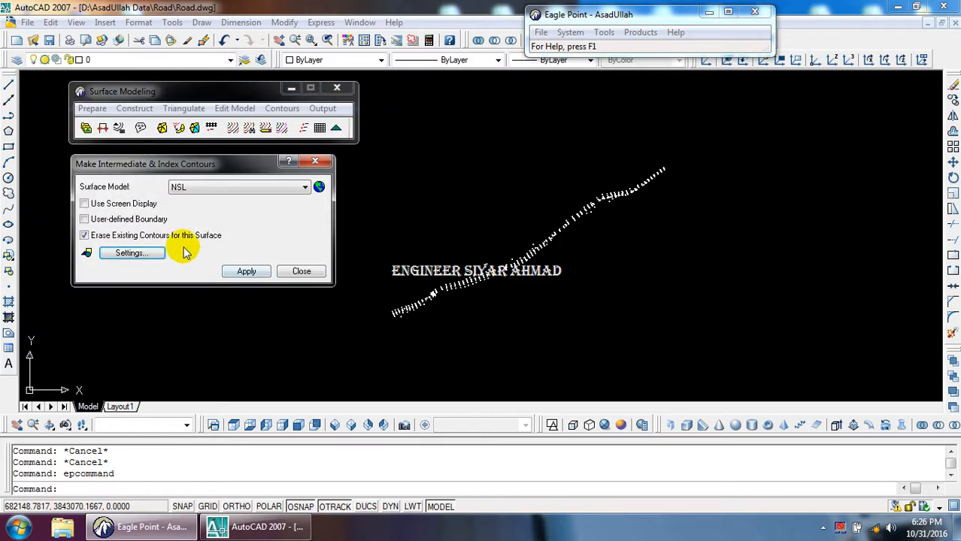
left_click(245, 272)
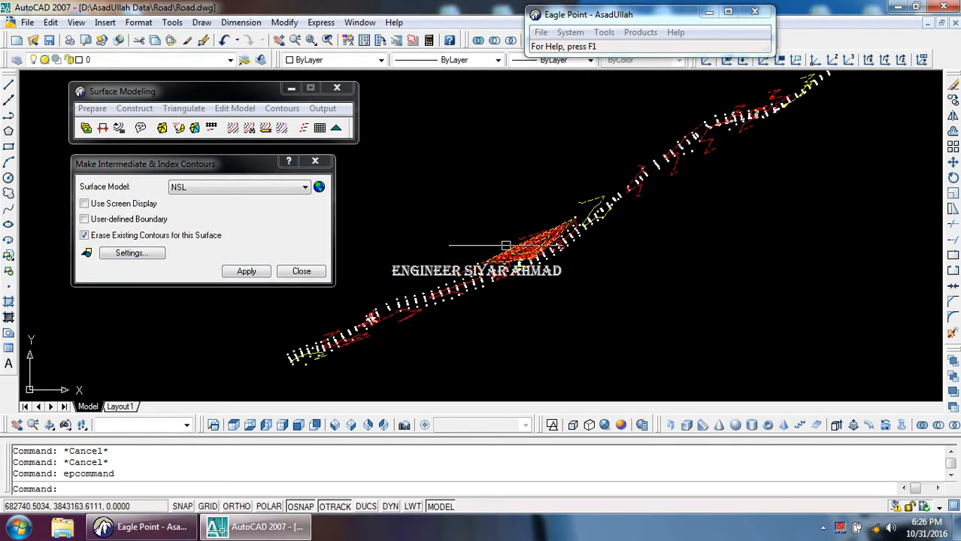
Examine the dashed intermediate and index contours along the road, up close and as a whole
scroll(506, 245, "up", 5)
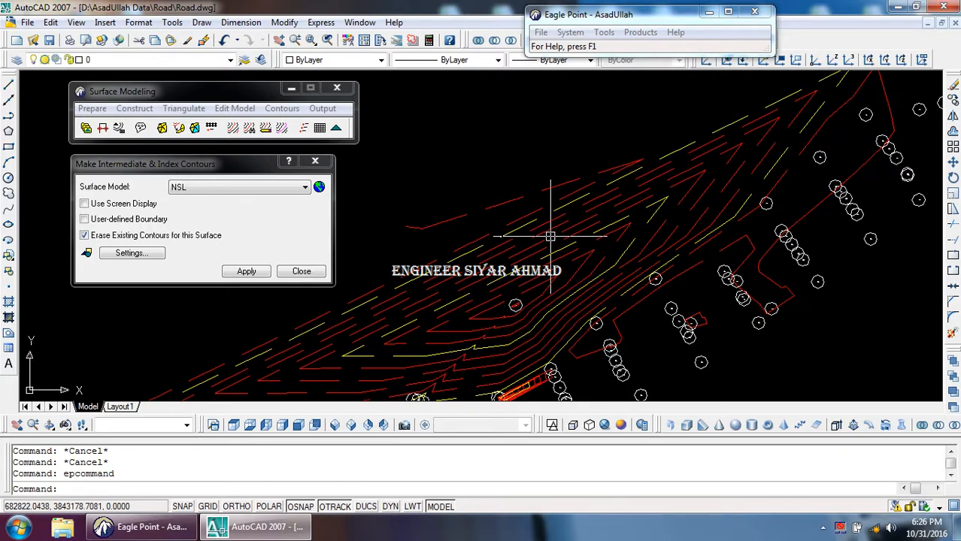
scroll(621, 227, "down", 3)
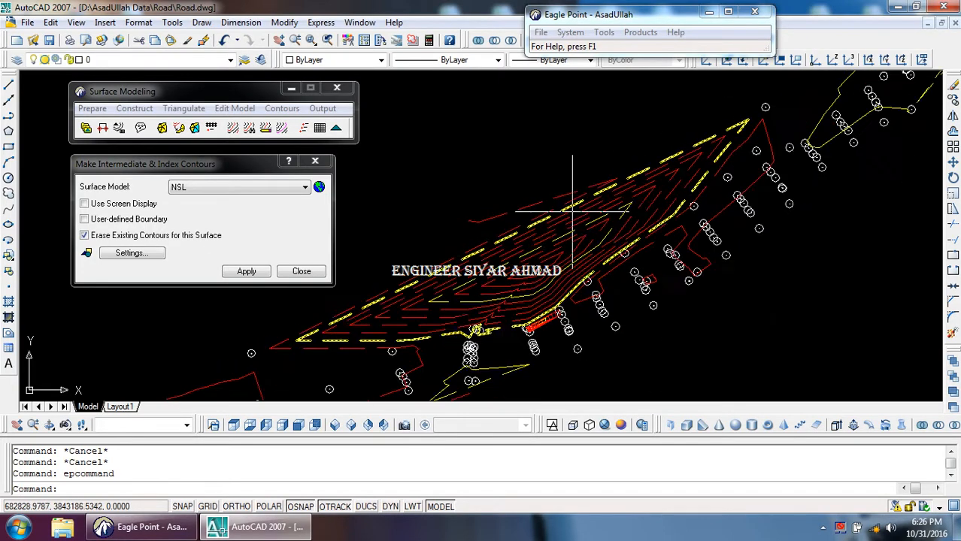
scroll(591, 226, "up", 3)
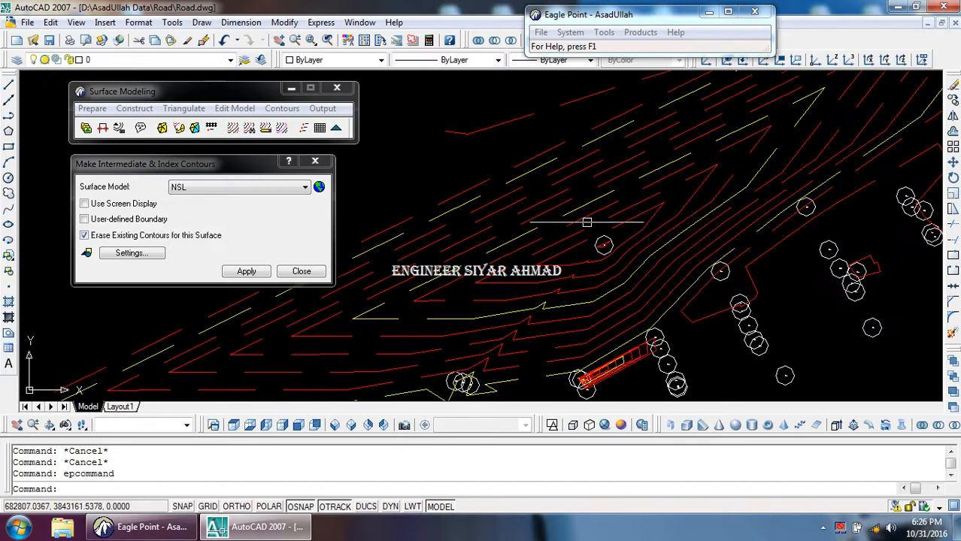
scroll(567, 230, "down", 3)
scroll(516, 261, "up", 5)
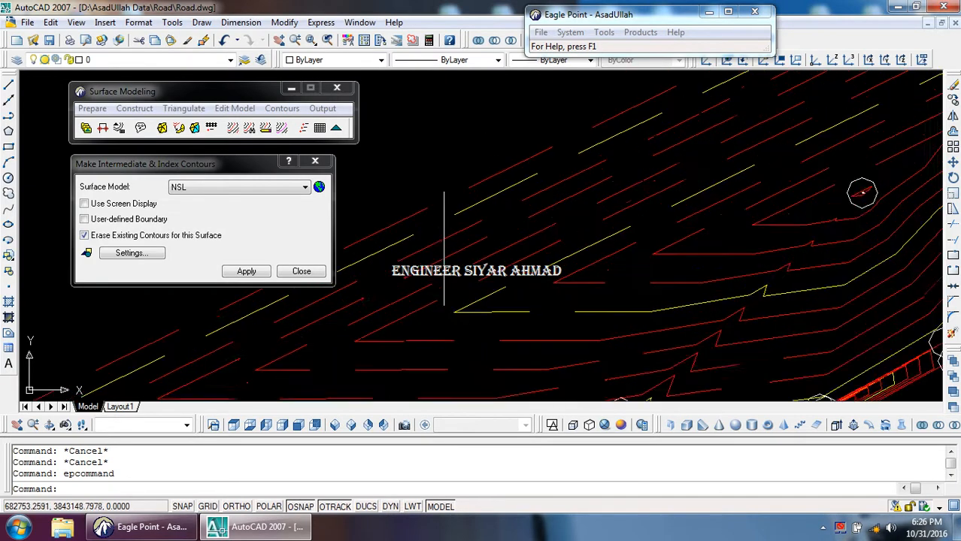
scroll(471, 247, "down", 4)
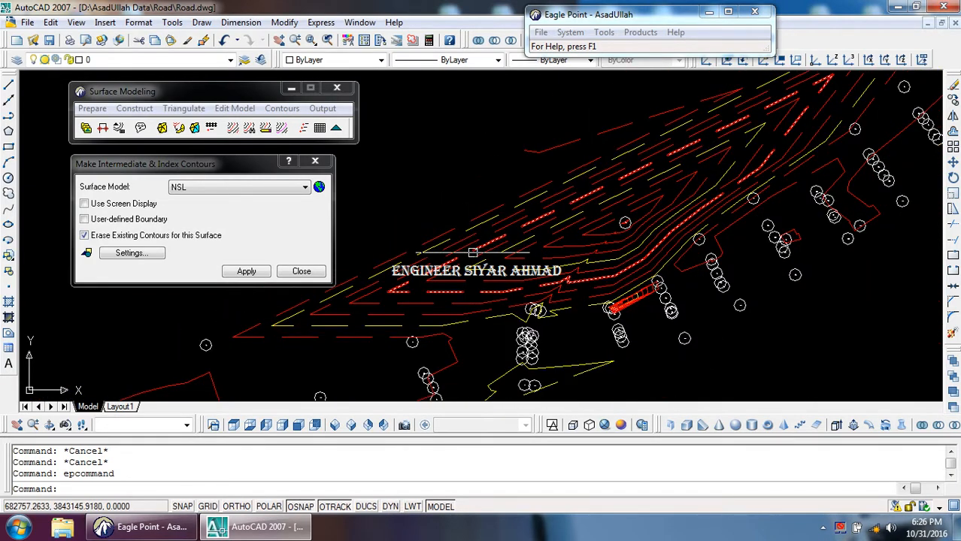
scroll(472, 256, "down", 4)
scroll(476, 271, "up", 4)
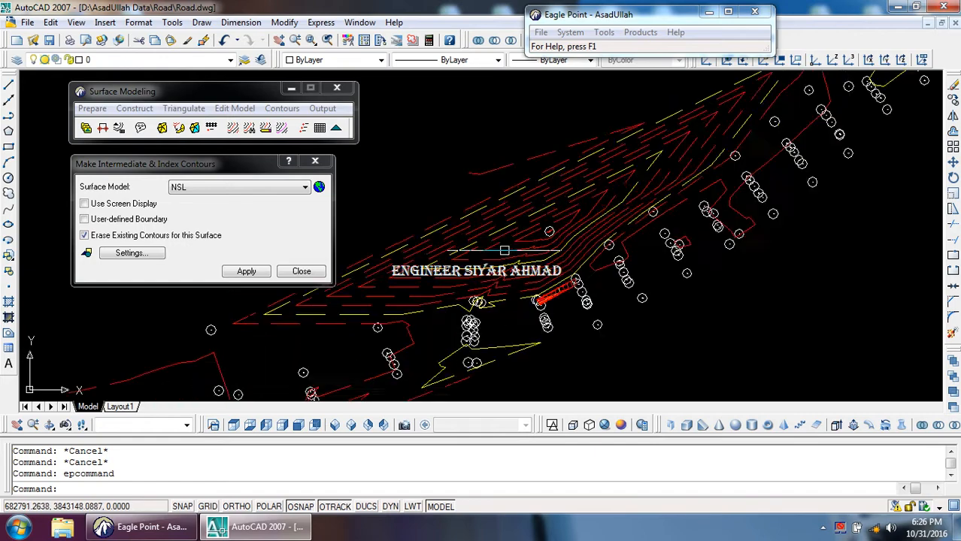
Examine the contours around survey point 242 and along the whole road alignment
scroll(556, 301, "up", 6)
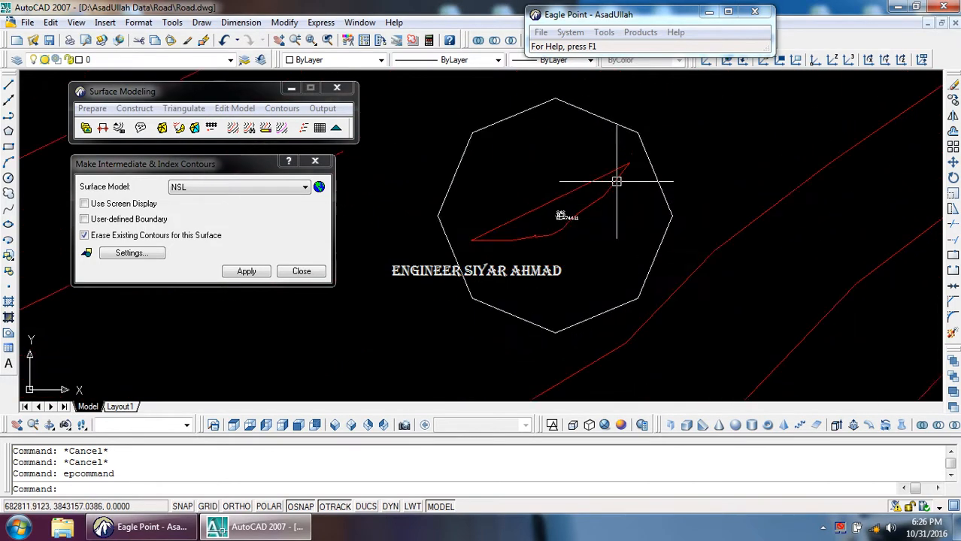
scroll(605, 197, "up", 3)
scroll(553, 268, "up", 3)
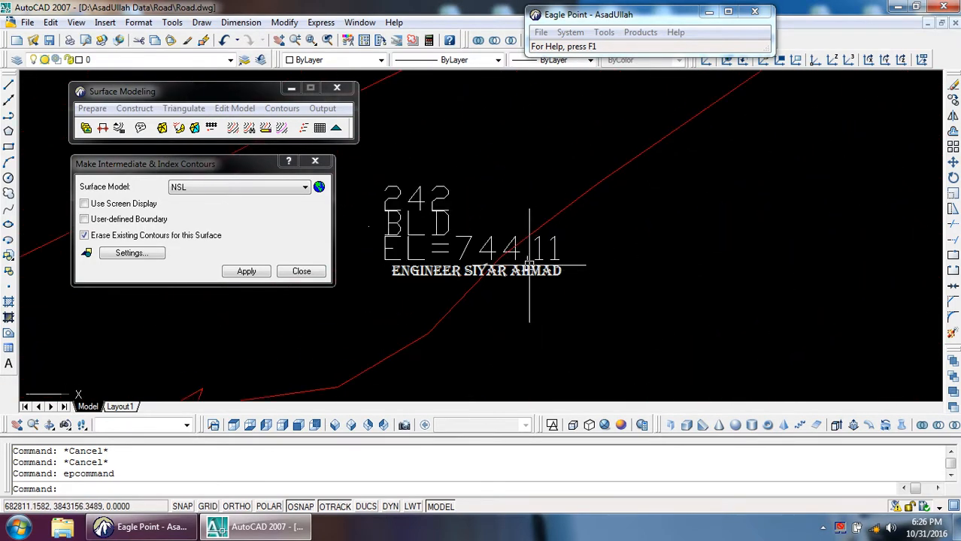
scroll(507, 272, "down", 6)
scroll(507, 273, "down", 3)
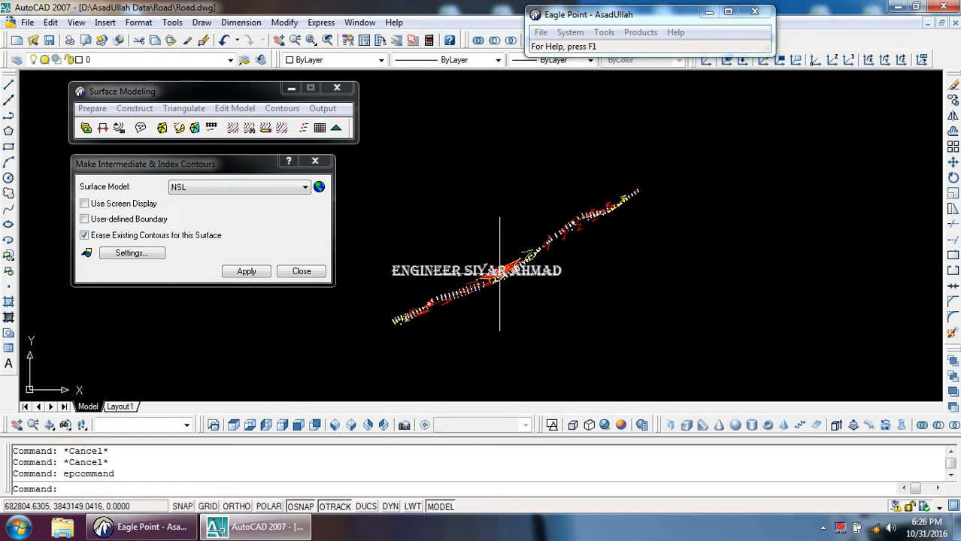
scroll(451, 278, "up", 4)
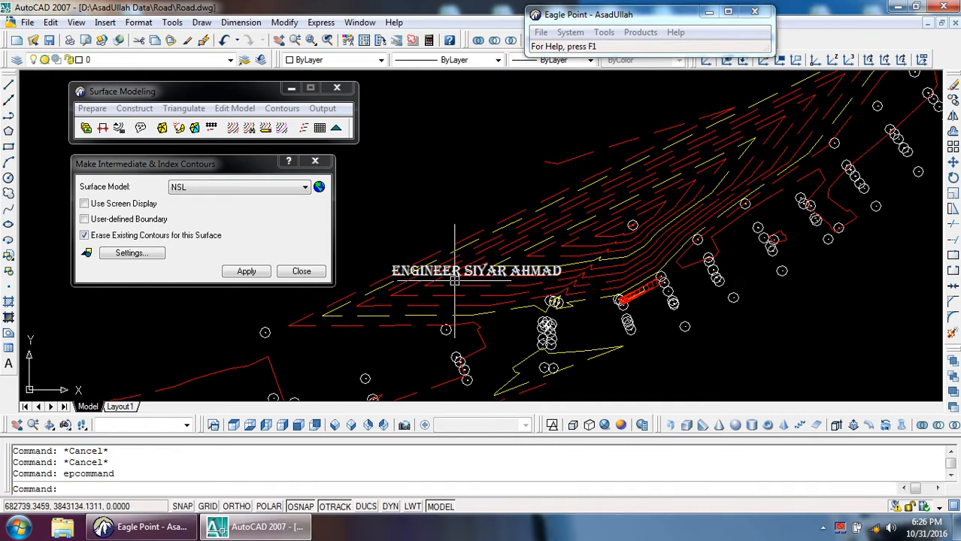
scroll(456, 278, "down", 3)
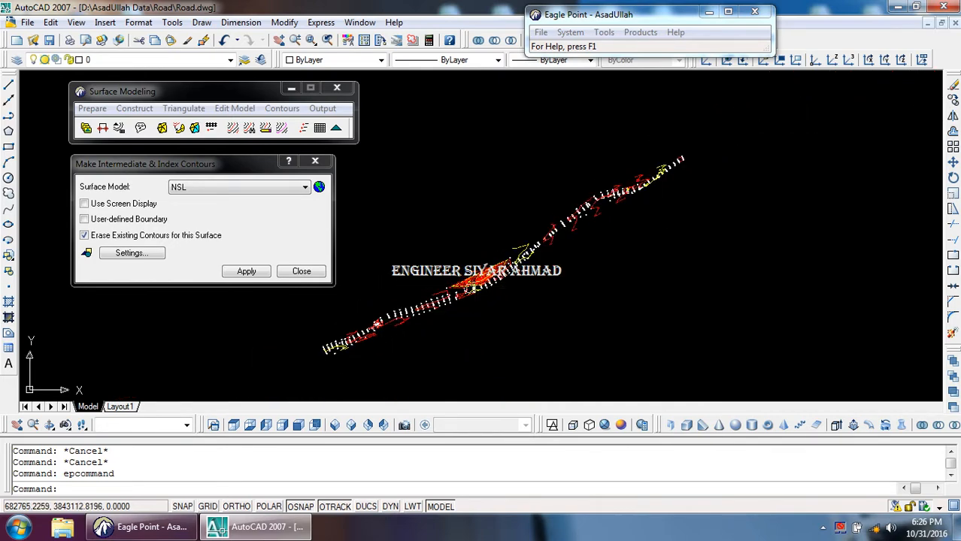
scroll(449, 312, "up", 2)
scroll(441, 276, "down", 3)
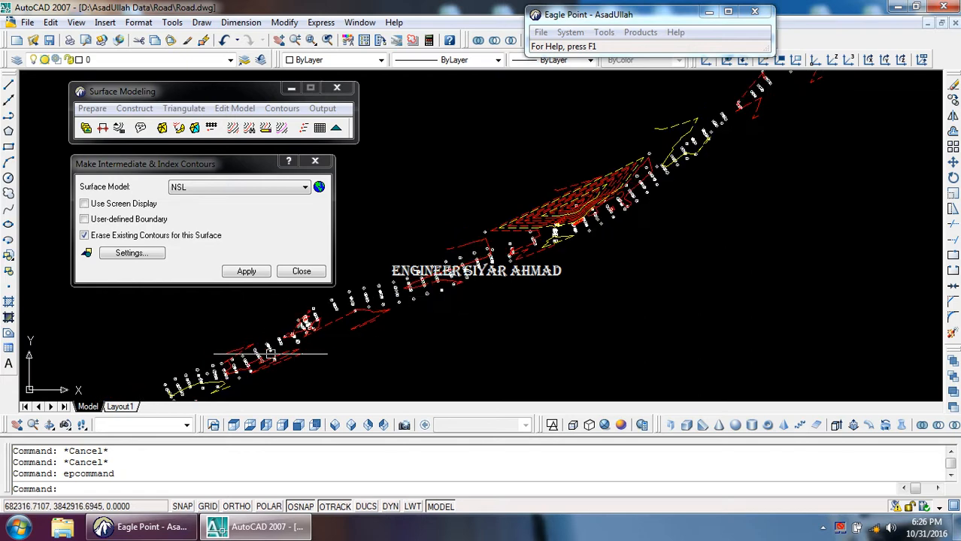
Identify the elevation of the yellow index contour at the southwest end of the road
scroll(314, 335, "up", 4)
scroll(336, 333, "up", 3)
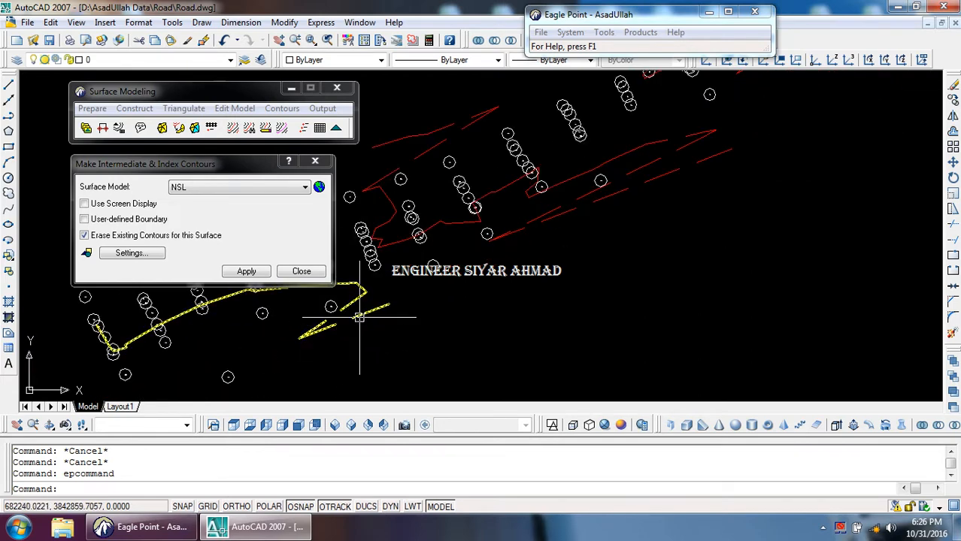
key("Return")
left_click(388, 302)
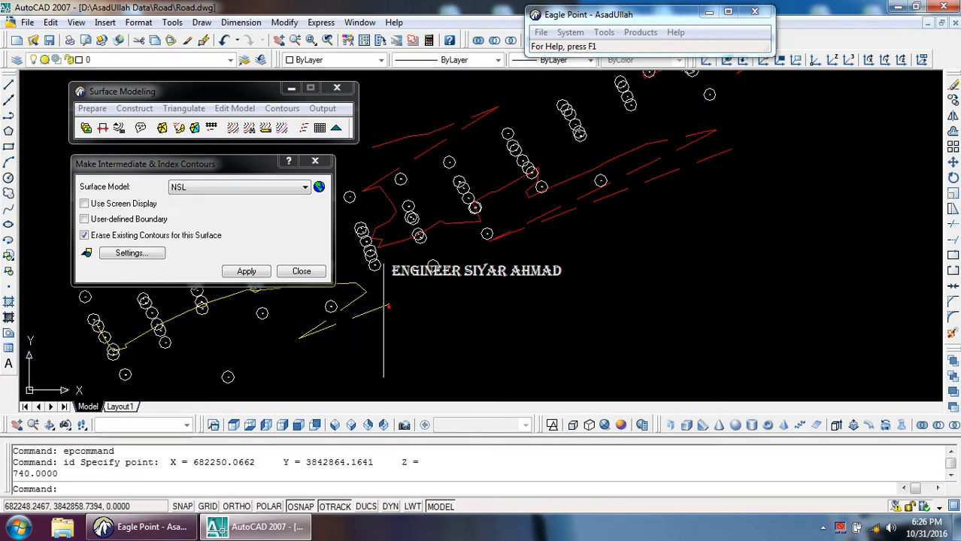
double_click(63, 474)
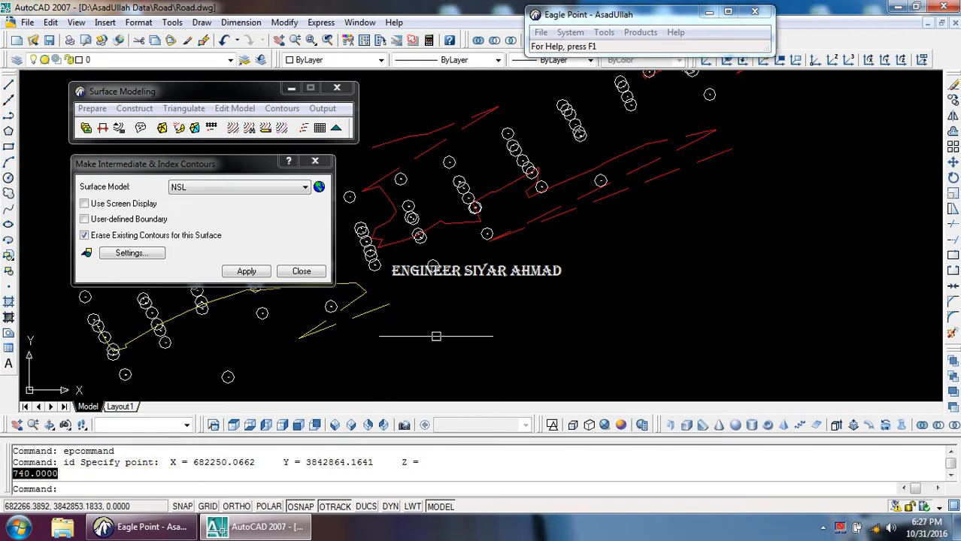
Identify the elevation of the isolated yellow index contour just south of the dense contour area
scroll(436, 336, "down", 2)
key("Return")
scroll(583, 259, "down", 2)
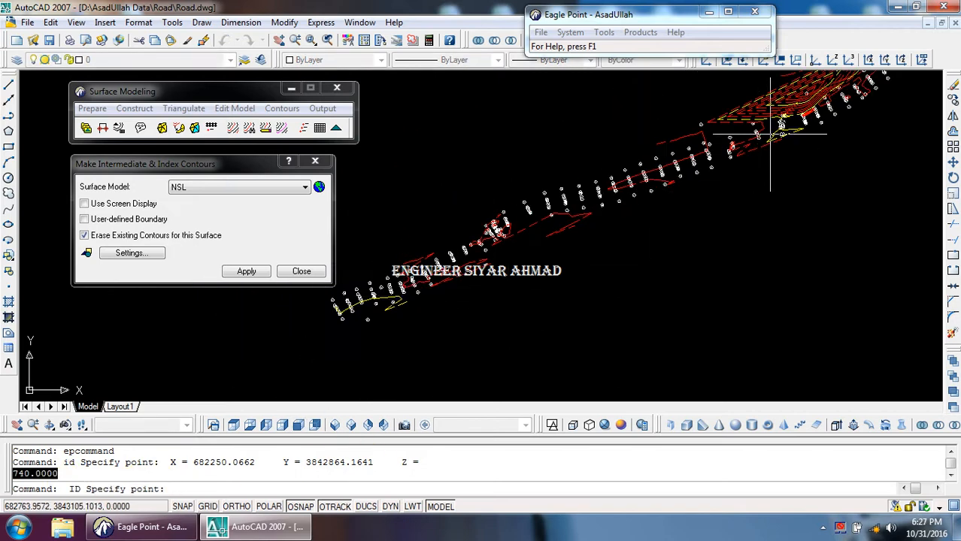
scroll(771, 146, "up", 5)
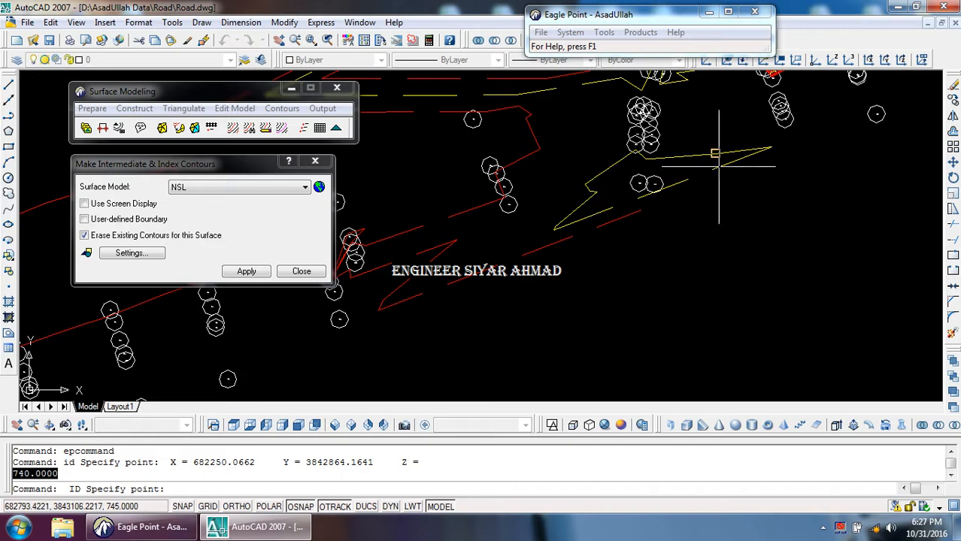
left_click(715, 153)
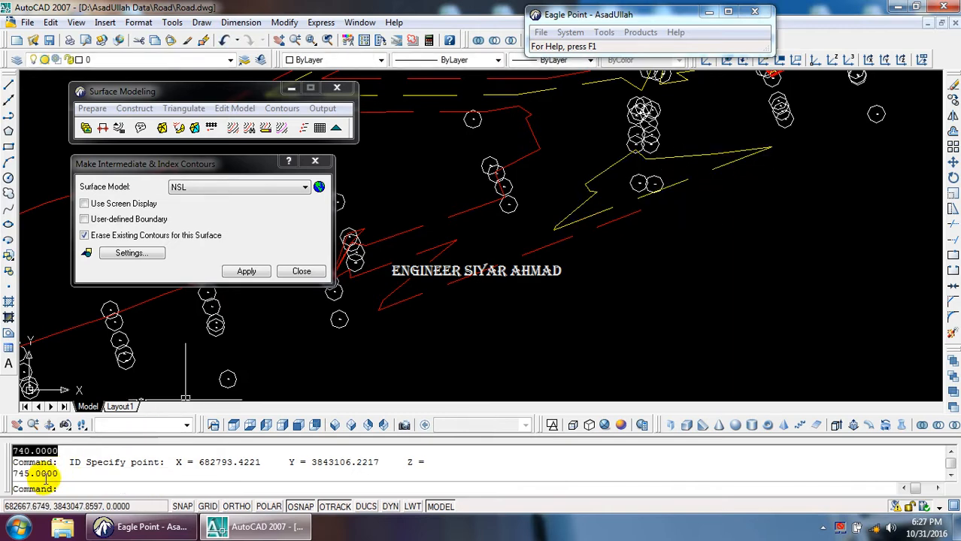
left_click_drag(68, 477, 53, 473)
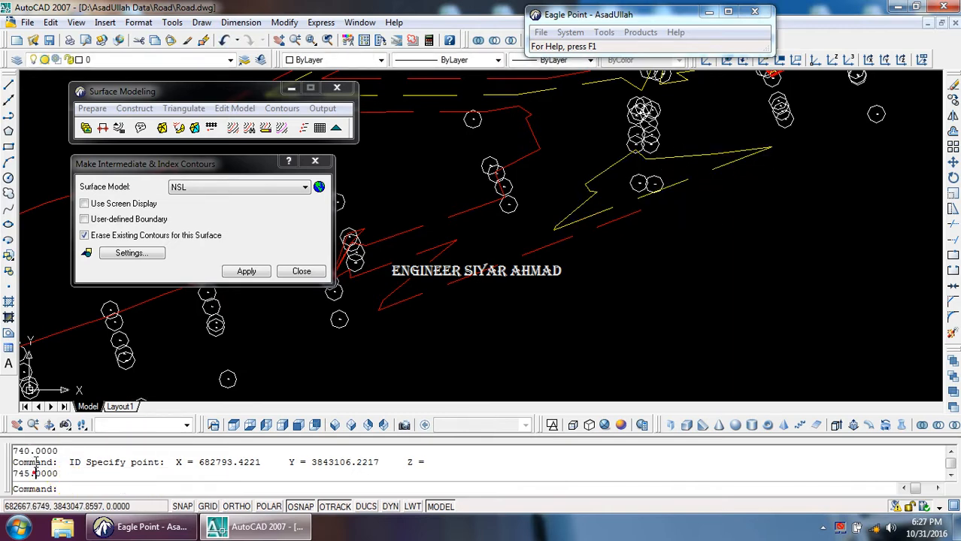
left_click(688, 259)
scroll(618, 272, "down", 2)
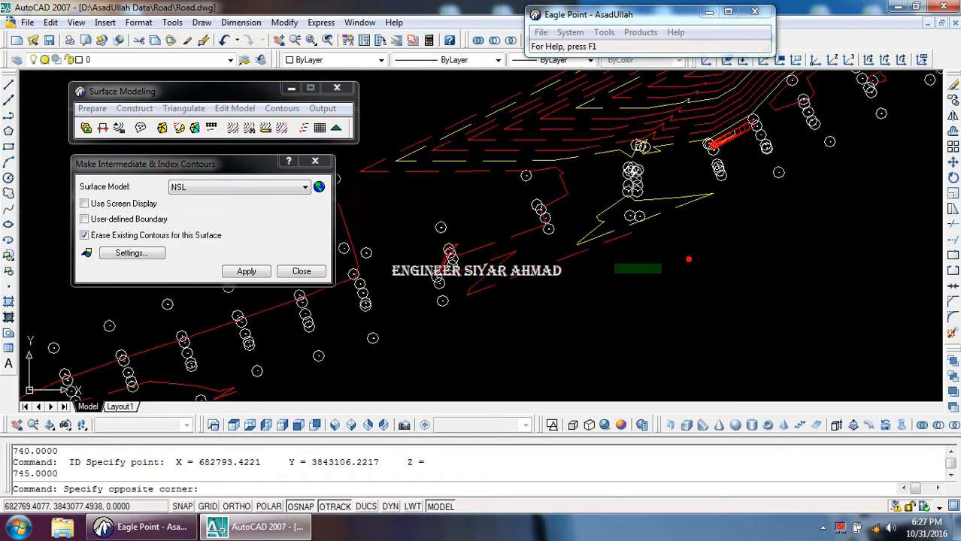
left_click(634, 281)
scroll(597, 284, "down", 6)
key("Escape")
key("Escape")
key("Escape")
Identify the elevations of two red intermediate contours between the road's southwest end and the dense contour area
scroll(496, 331, "up", 5)
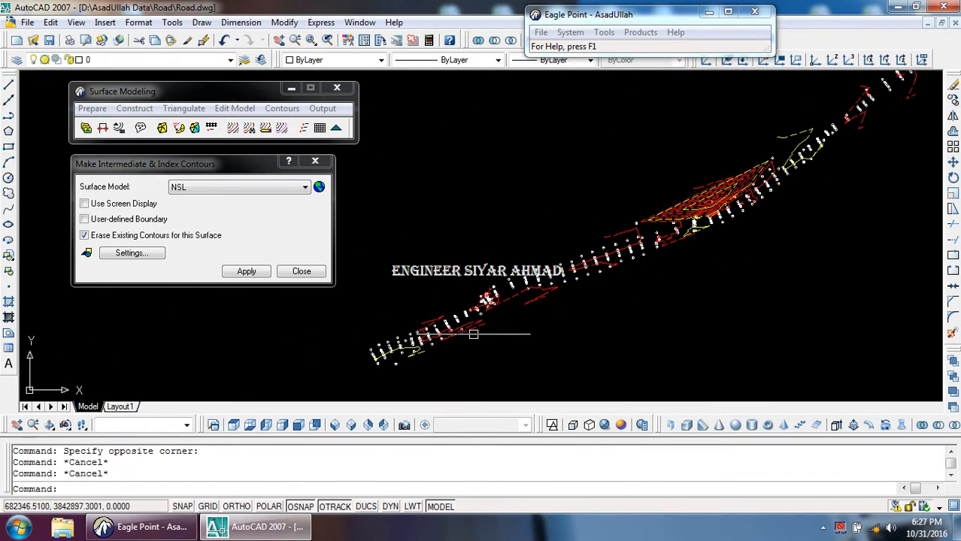
type("id")
key("Return")
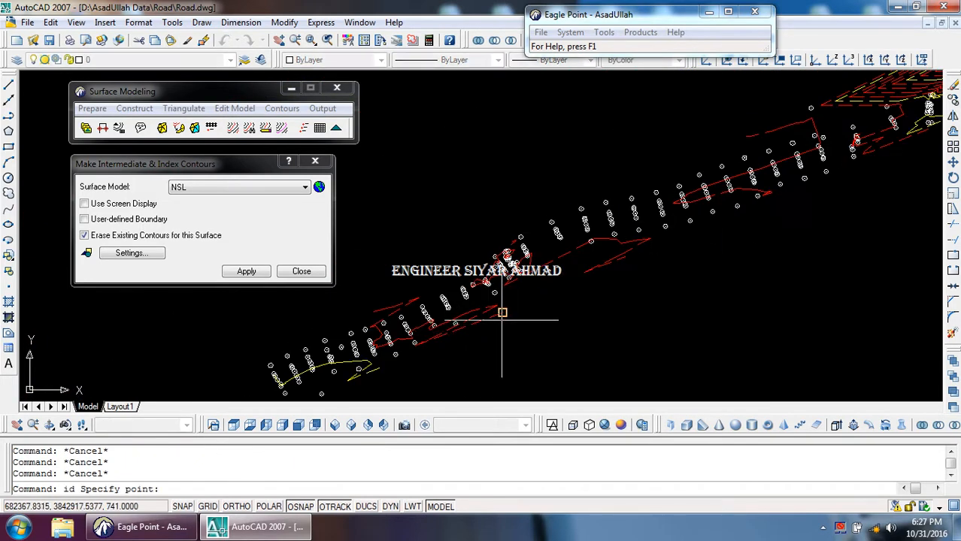
left_click(501, 318)
key("Return")
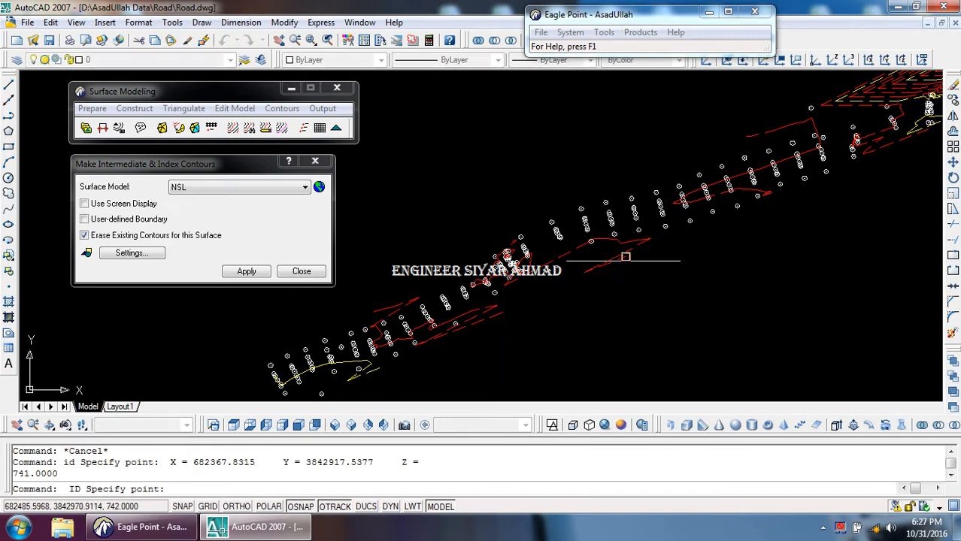
left_click(625, 258)
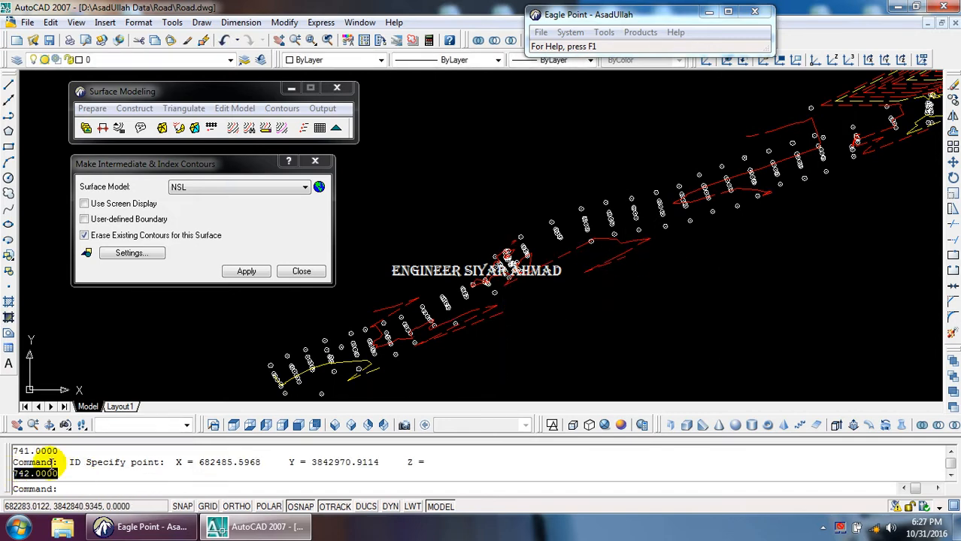
left_click(574, 324)
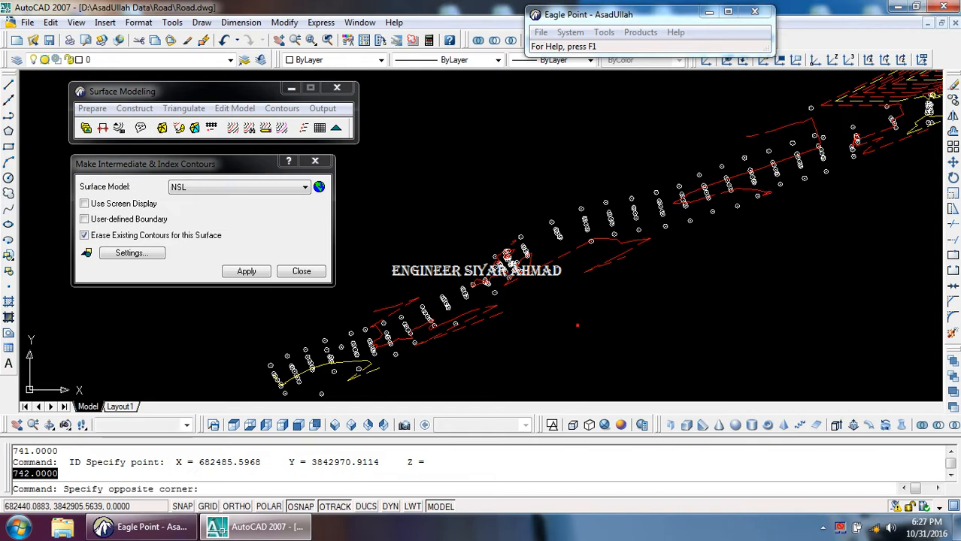
key("Escape")
key("Escape")
key("Escape")
Select a red intermediate contour and the yellow index contour near the road's southwest end to check their layers and line types
left_click(503, 318)
key("Escape")
left_click(499, 319)
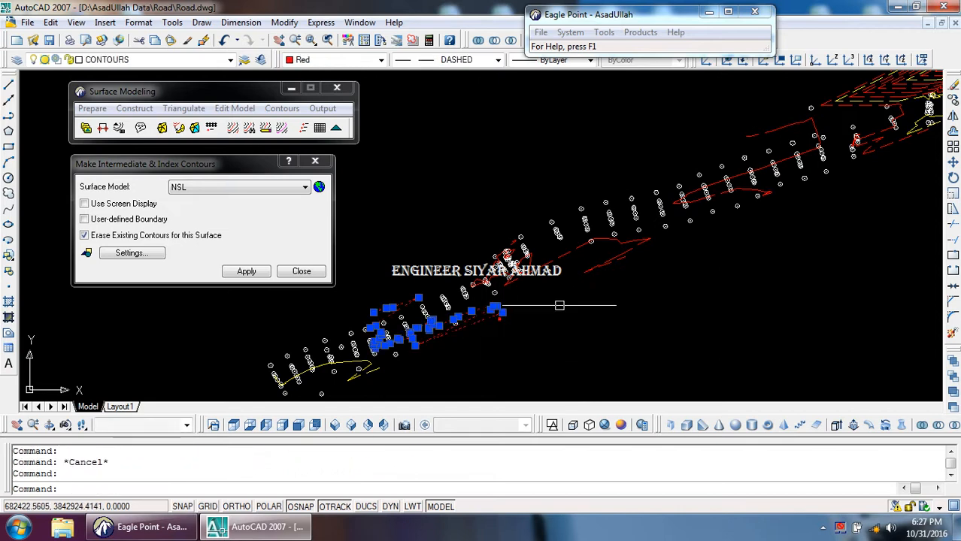
left_click(607, 264)
key("Escape")
left_click(373, 369)
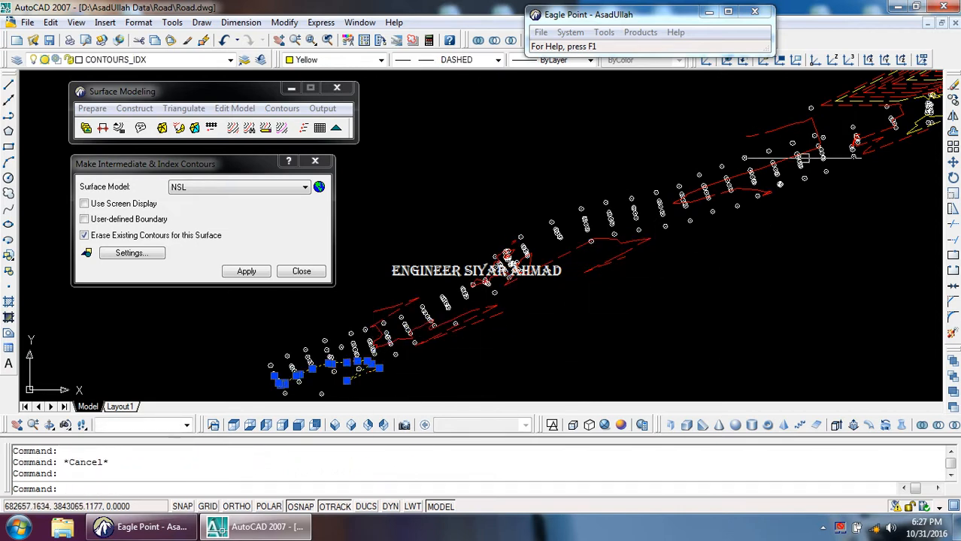
key("Escape")
Identify the elevations of three red intermediate contours near the western tip of the dense contour area, working inward
middle_click_drag(893, 118, 742, 167)
key("Escape")
scroll(742, 169, "up", 3)
scroll(436, 338, "up", 2)
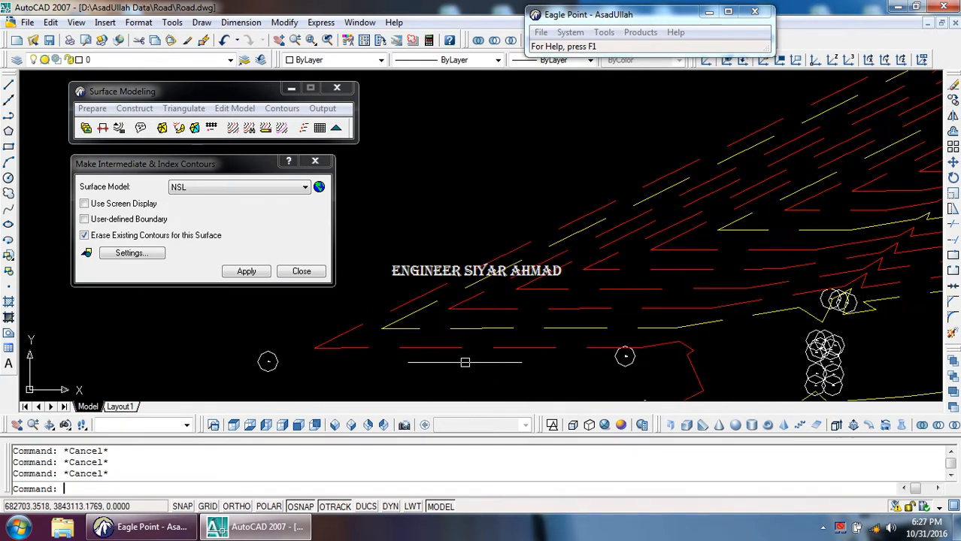
type("id")
key("space")
left_click(439, 346)
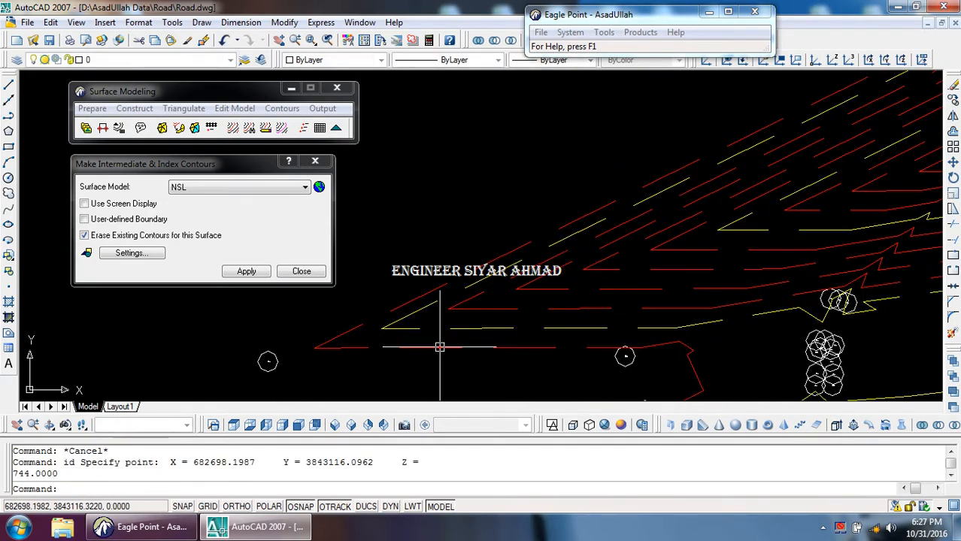
key("Escape")
key("space")
left_click(499, 309)
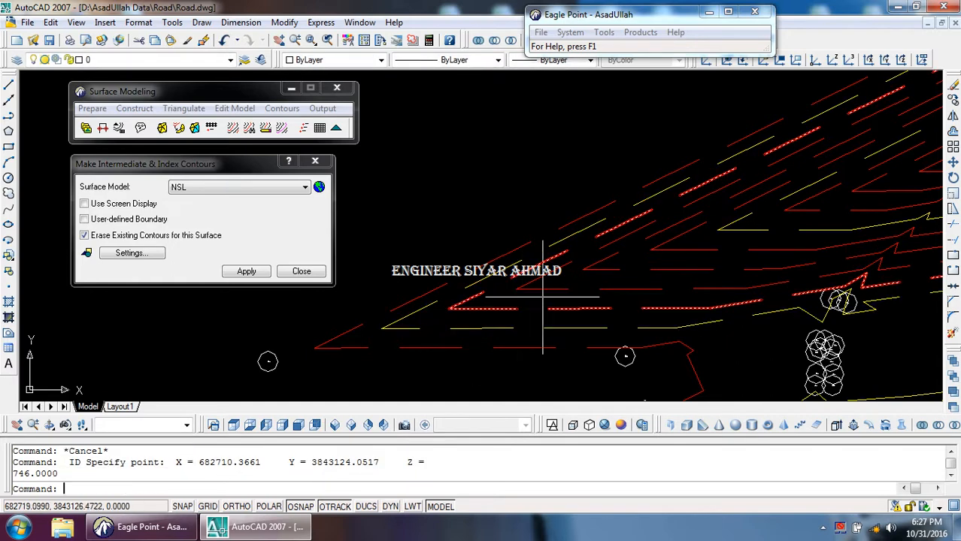
key("space")
left_click(551, 288)
Identify the elevations of the inner yellow index contour in the dense area and the red contour just outside it
scroll(390, 332, "down", 4)
scroll(573, 290, "up", 3)
key("space")
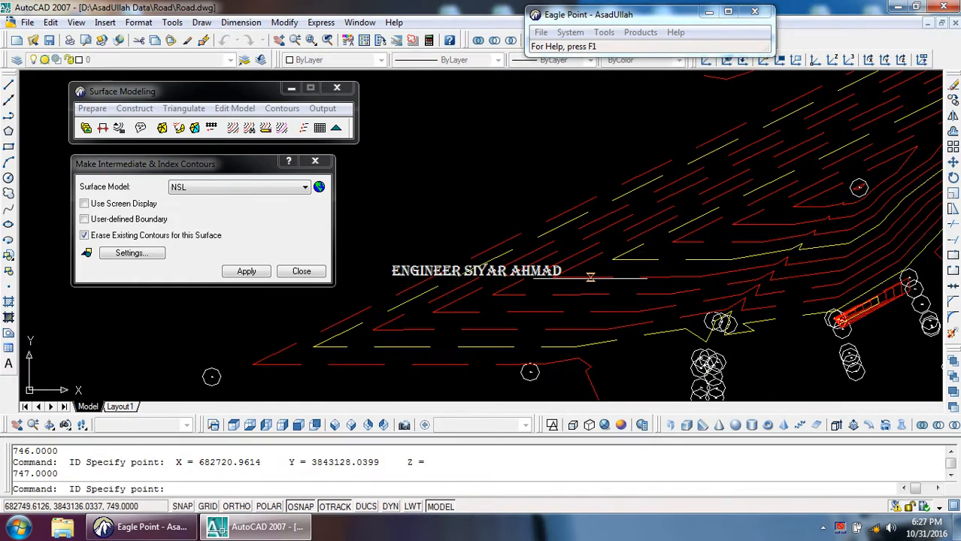
left_click(591, 276)
key("space")
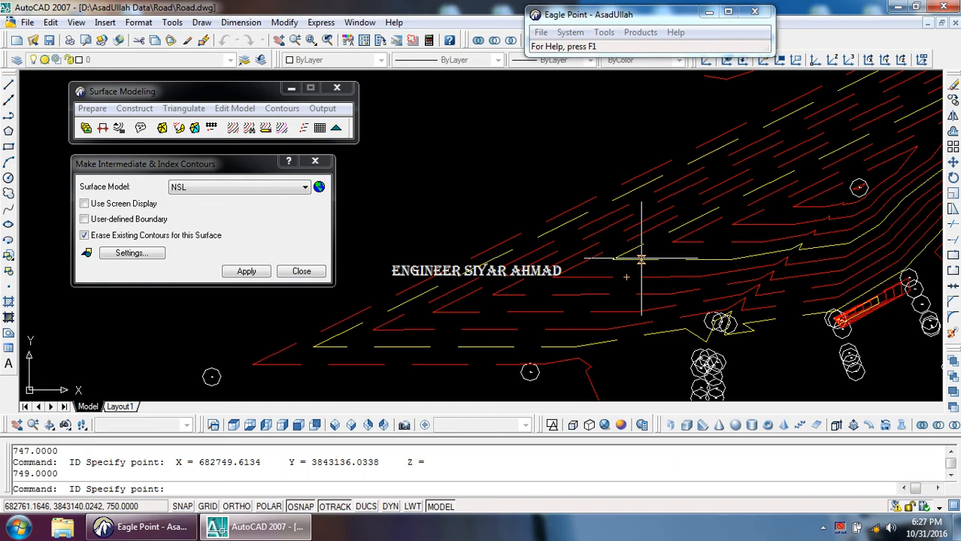
left_click(640, 259)
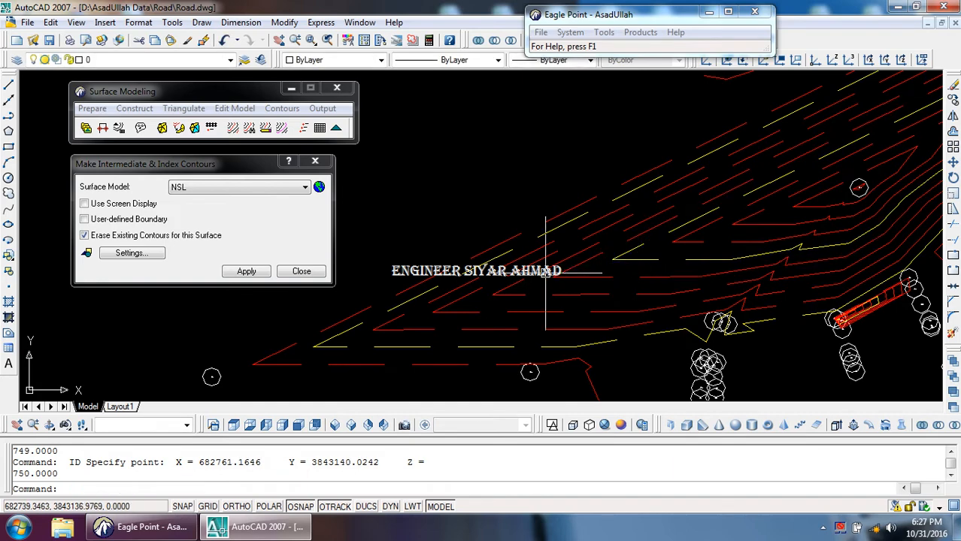
Identify the elevations of two red intermediate contours inside the inner yellow index contour
scroll(637, 252, "up", 2)
key("space")
left_click(630, 245)
scroll(629, 245, "down", 2)
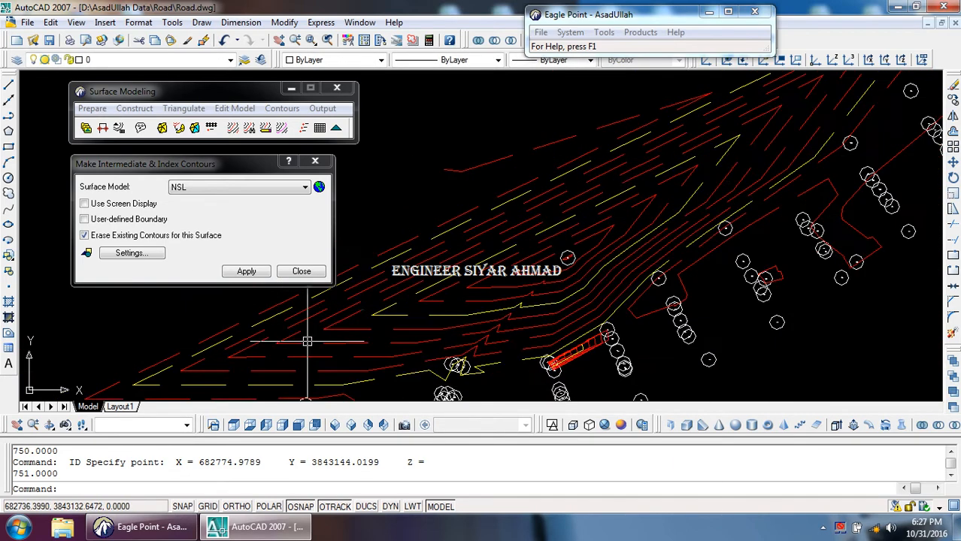
scroll(571, 268, "up", 2)
key("space")
left_click(531, 274)
Identify the elevation of the small innermost contour around survey point 242 and compare it with the point's elevation label
scroll(534, 271, "up", 4)
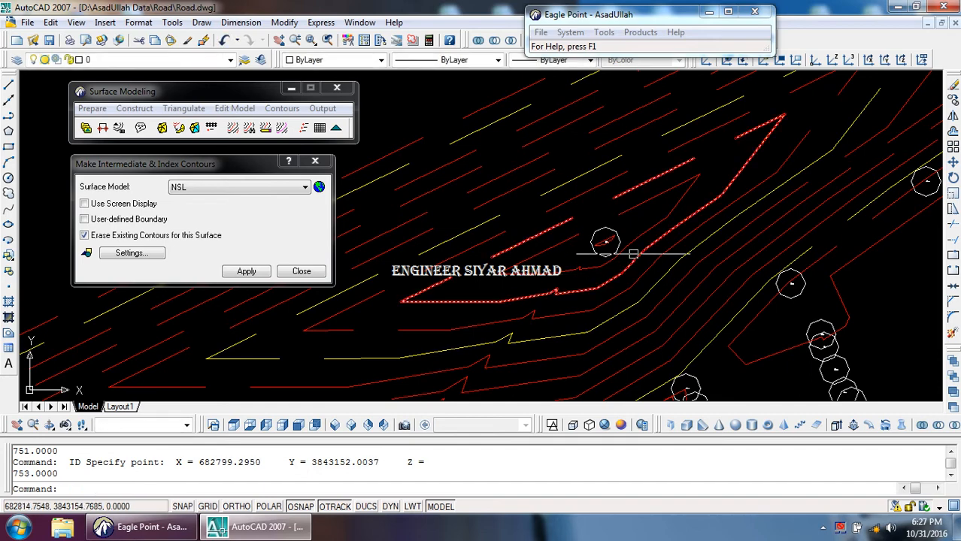
key("space")
left_click(591, 240)
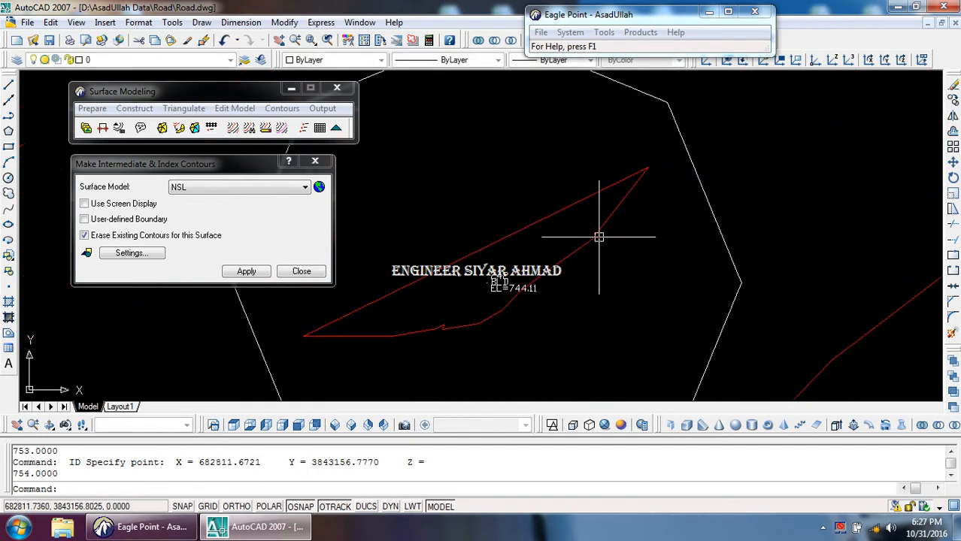
scroll(522, 308, "up", 4)
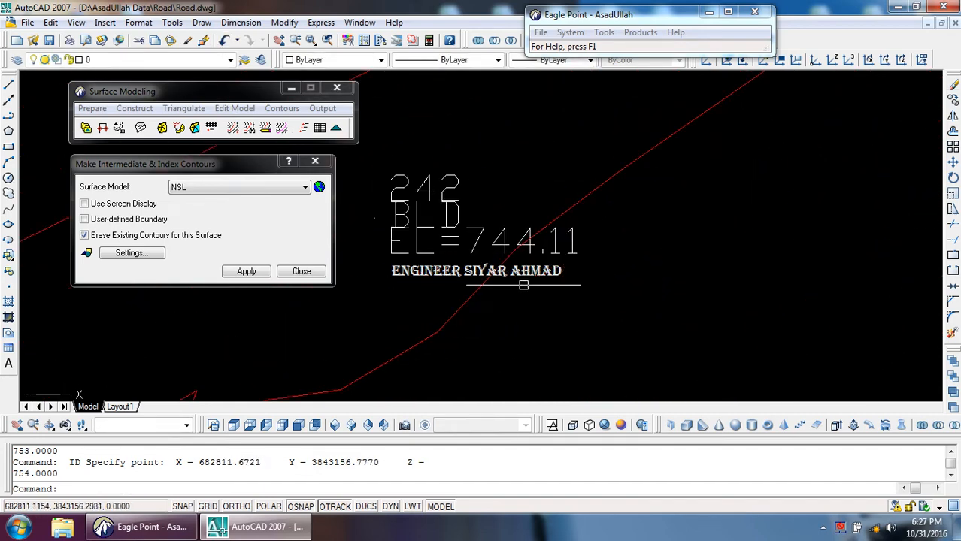
scroll(523, 285, "up", 3)
scroll(519, 278, "down", 6)
scroll(508, 265, "up", 4)
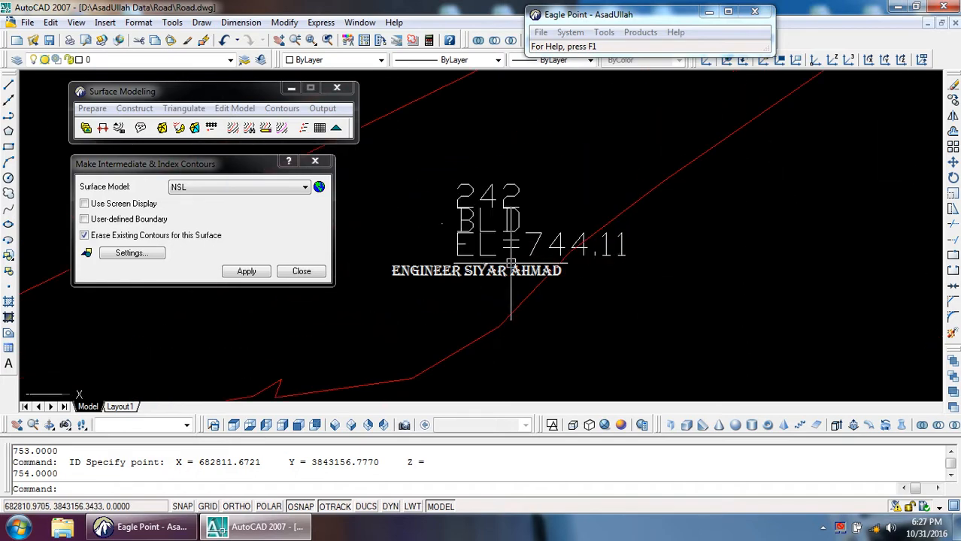
Turn on the layer with the surface model's green triangulation lines and inspect them at survey point 242
scroll(510, 265, "down", 10)
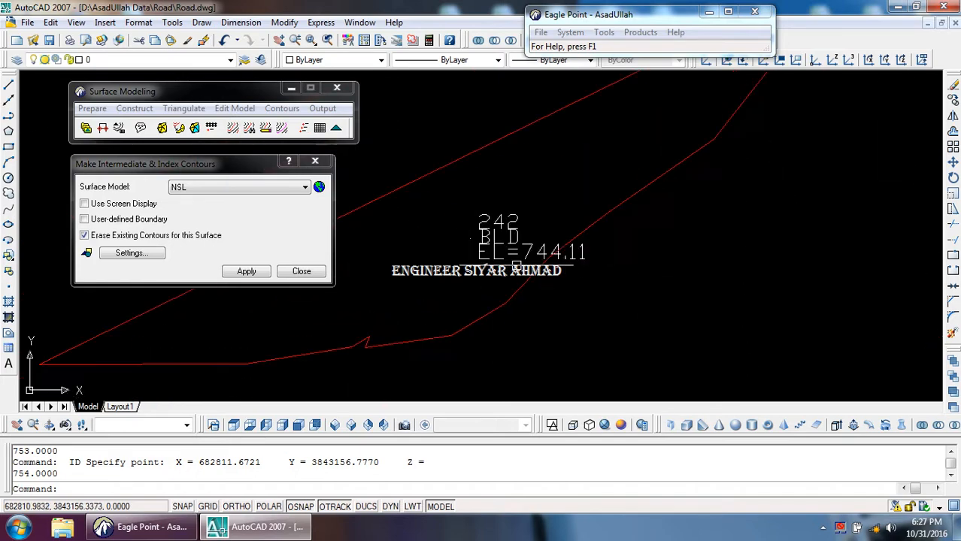
left_click(105, 59)
left_click(35, 153)
left_click(498, 326)
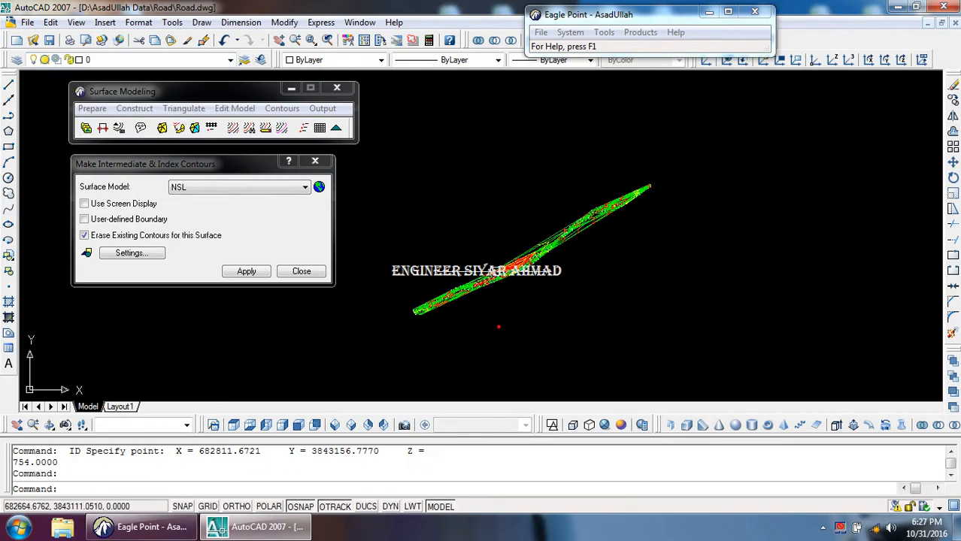
scroll(481, 237, "up", 10)
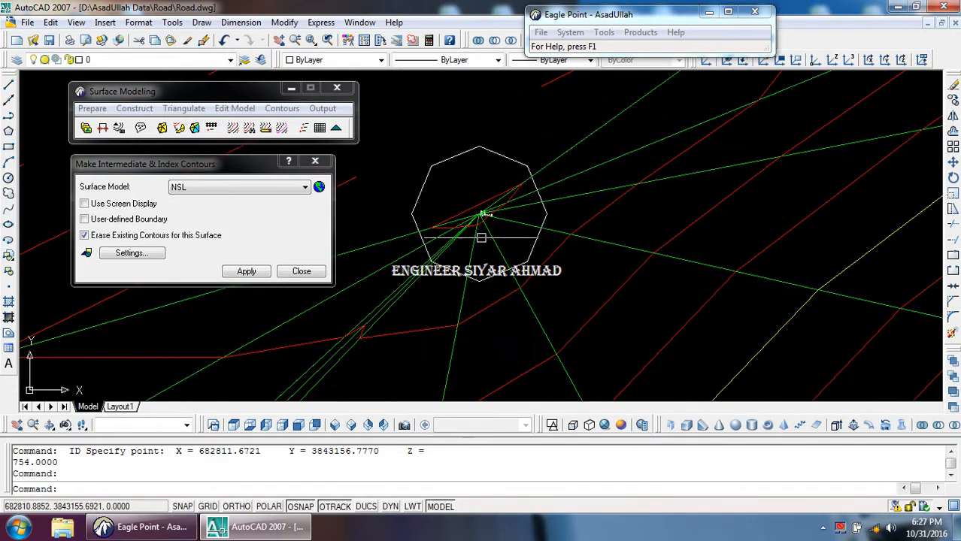
Orbit the drawing in 3D to inspect the contours and triangulation in side view
scroll(481, 238, "down", 5)
scroll(508, 236, "up", 6)
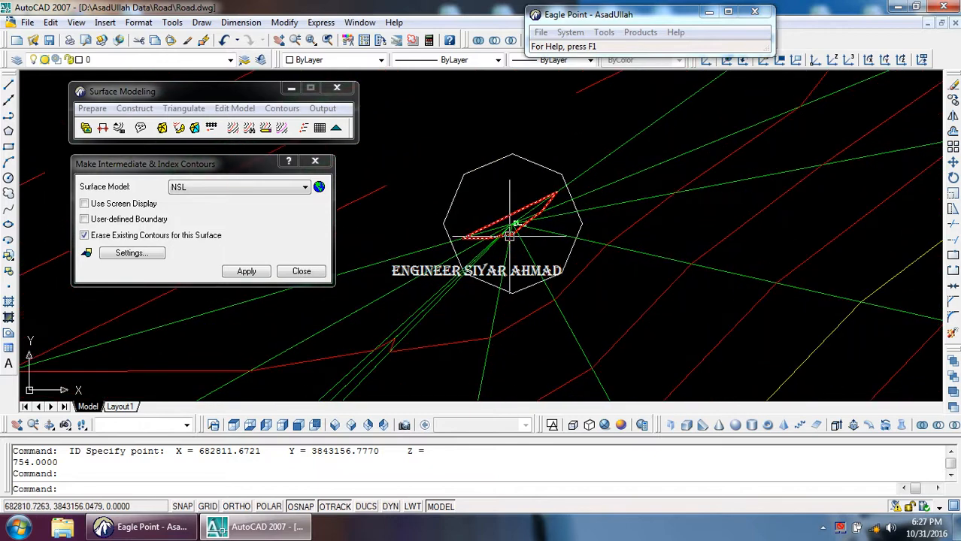
key("Escape")
key("Escape")
type("3do")
key("Return")
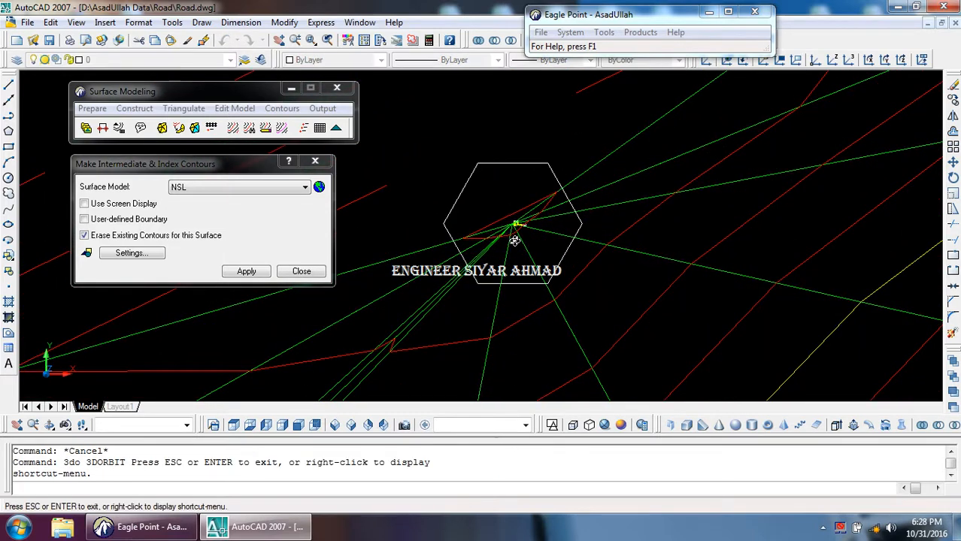
left_click_drag(513, 226, 496, 167)
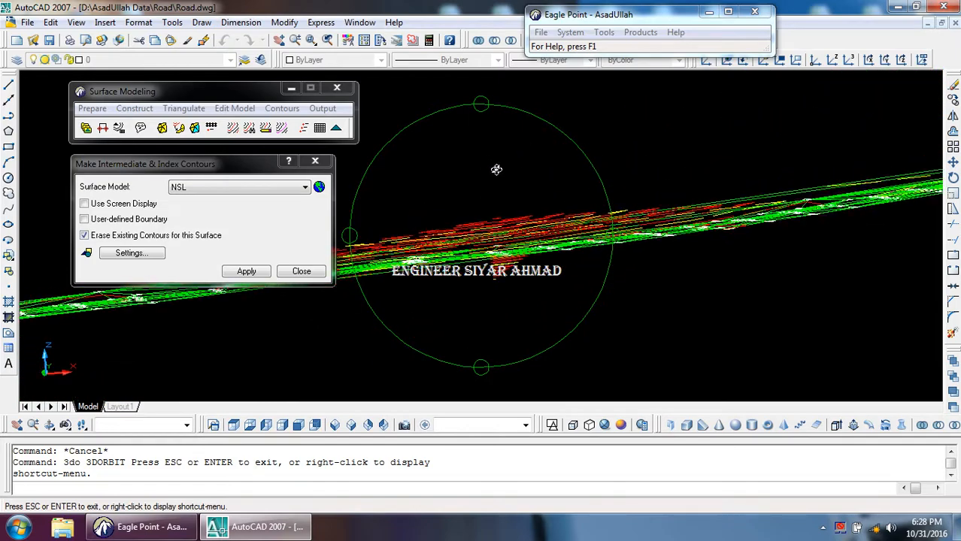
key("Escape")
Freeze the CONTOURS and CONTOURS_IDX layers, leaving only the triangulation and survey points displayed
left_click(168, 61)
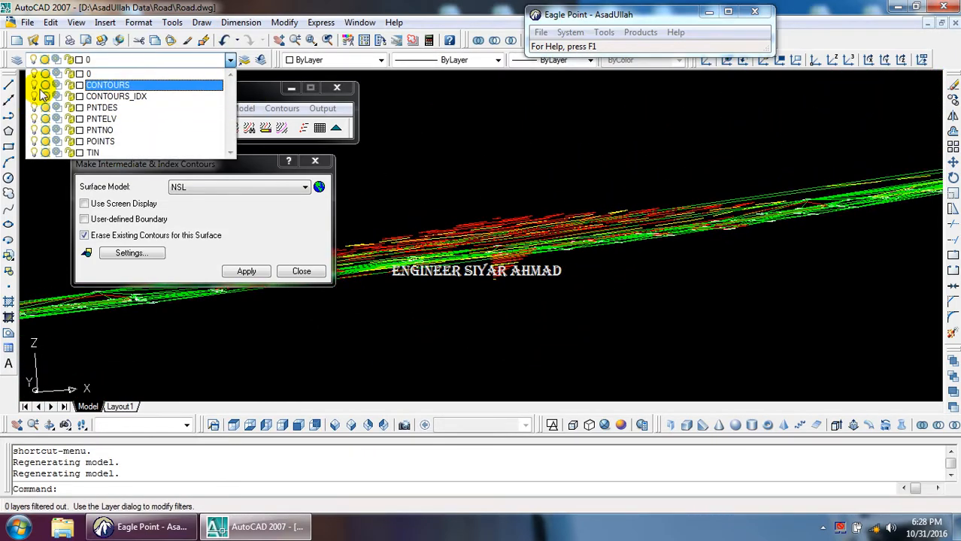
left_click(45, 85)
left_click(591, 282)
scroll(498, 219, "up", 5)
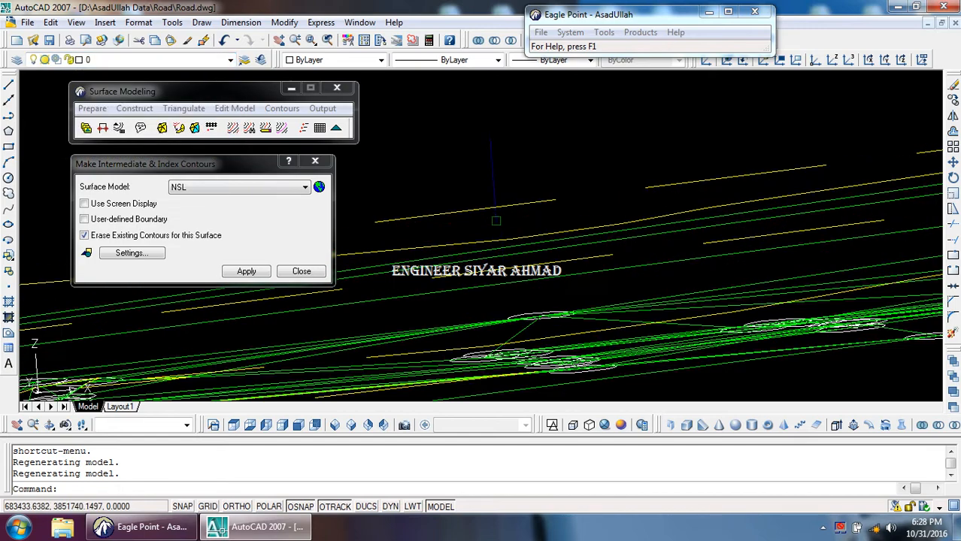
left_click(124, 60)
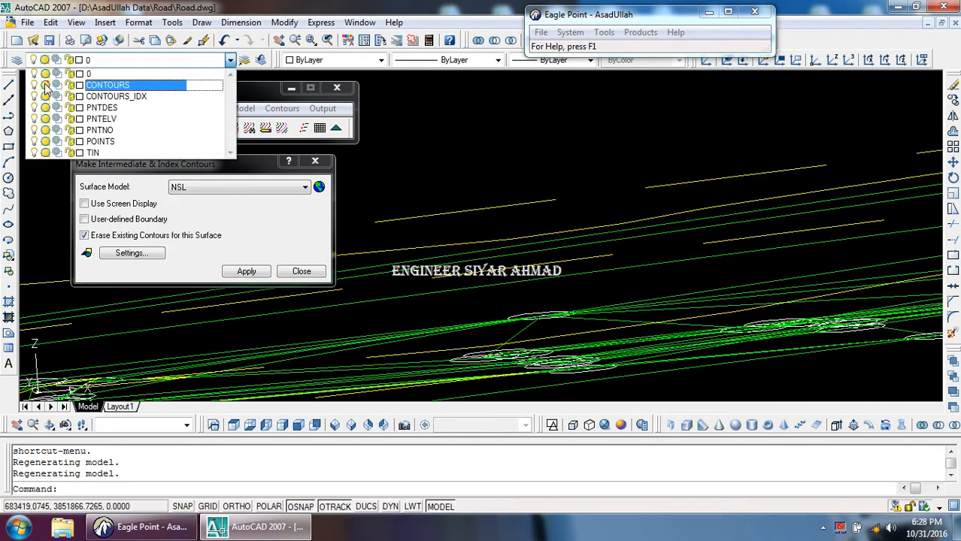
left_click(45, 97)
left_click(583, 227)
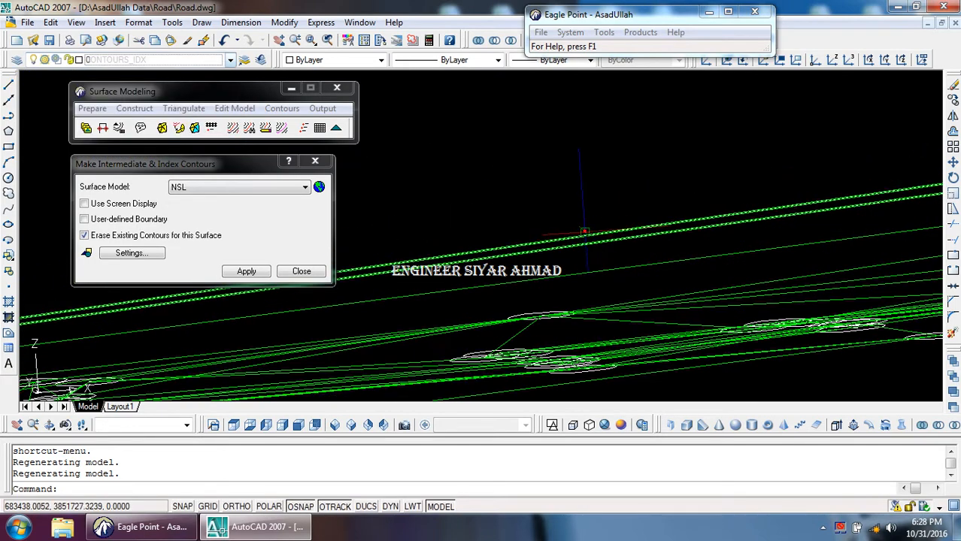
Orbit the triangulated surface in 3D, then restore the Top view of the whole road
scroll(574, 259, "down", 5)
type("3d")
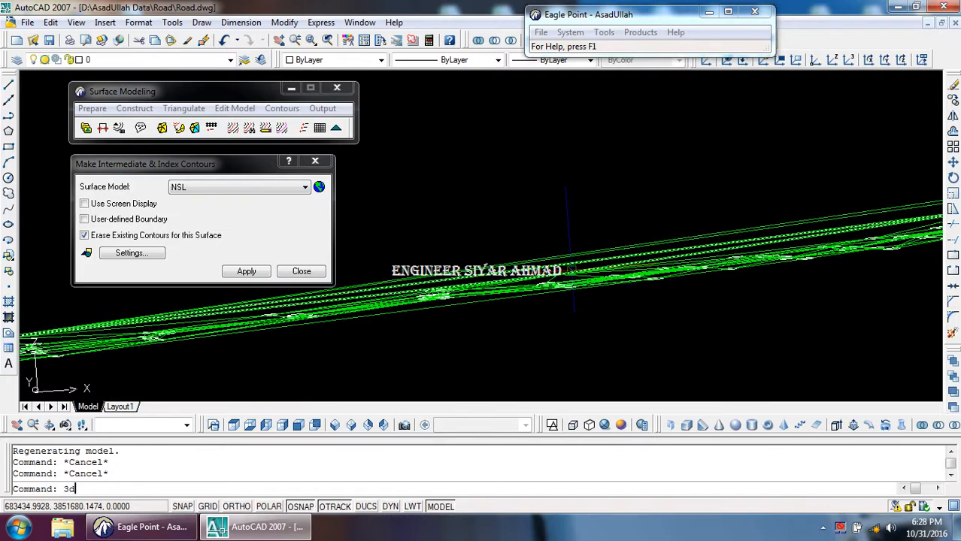
type("o")
key("Return")
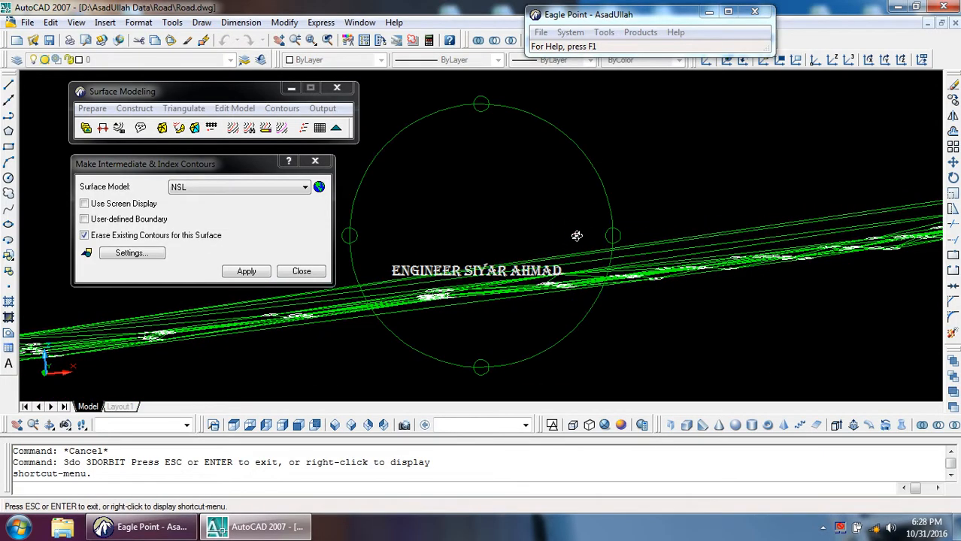
left_click_drag(575, 232, 509, 349)
left_click(351, 425)
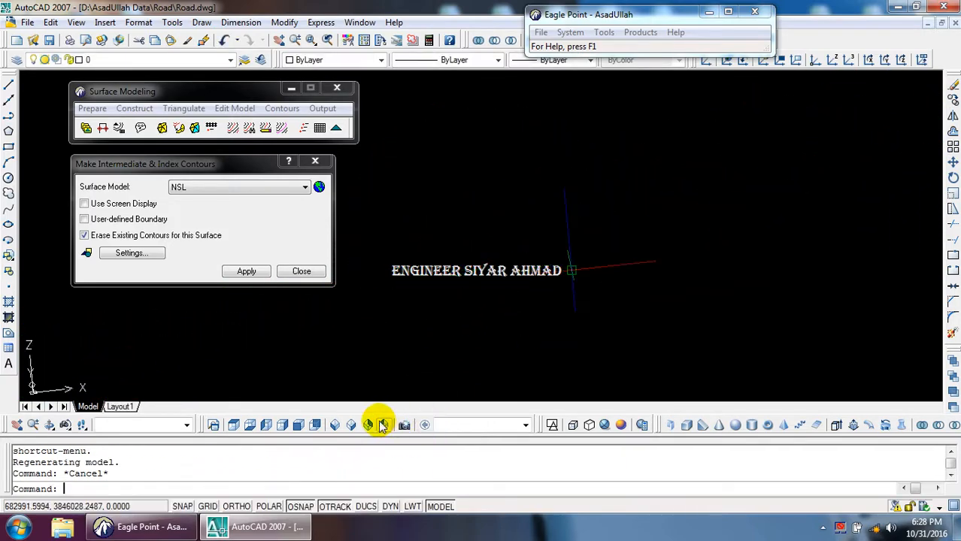
left_click(249, 426)
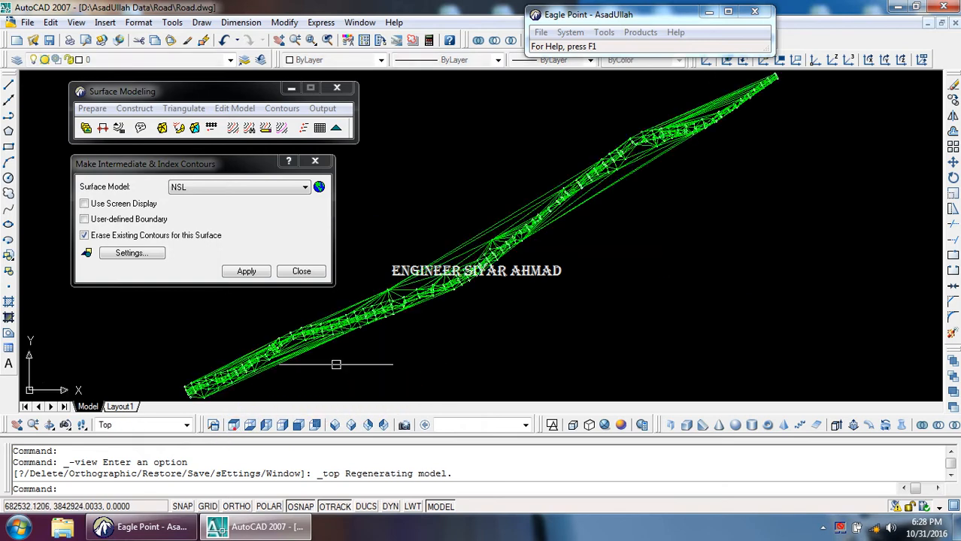
Erase the existing triangles and contours of the NSL surface model and close the contour-making dialog
left_click(280, 130)
left_click(322, 109)
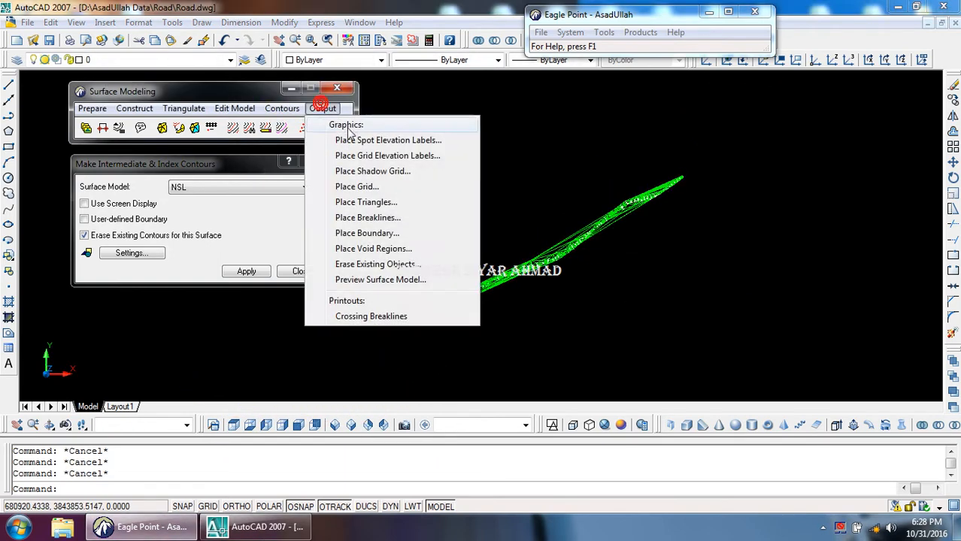
left_click(376, 262)
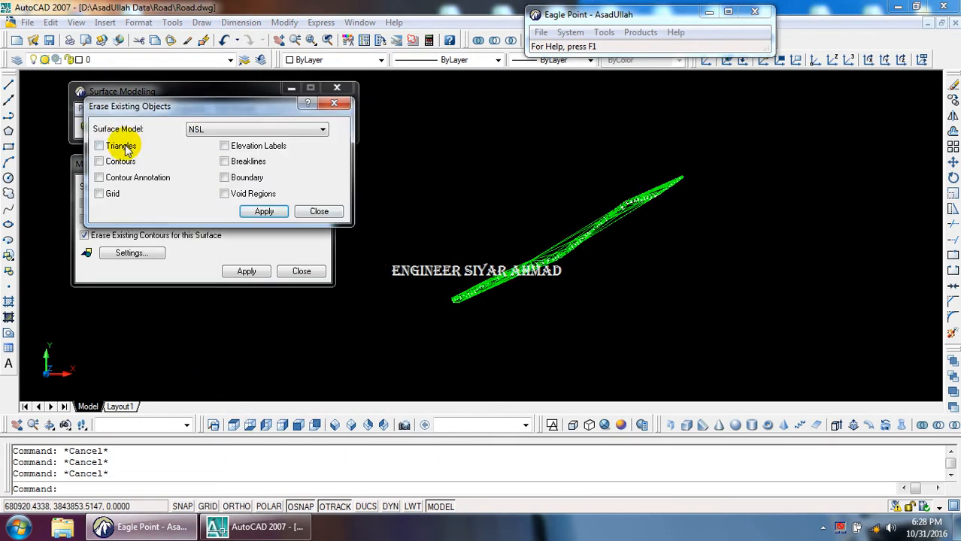
left_click(277, 215)
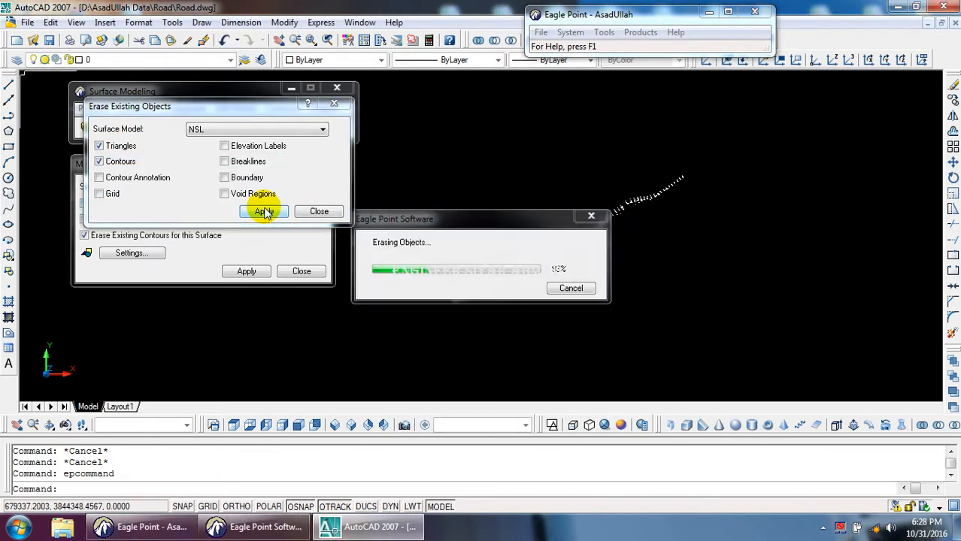
left_click(318, 211)
left_click(301, 271)
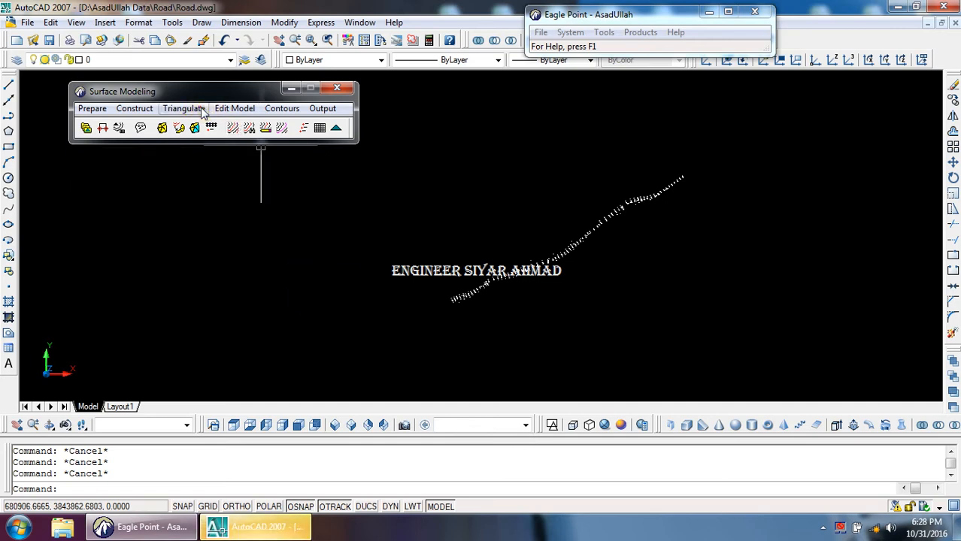
Retriangulate the NSL surface model from all survey points, overwriting the existing TIN, and switch the display to 2D wireframe
left_click(197, 108)
left_click(222, 128)
left_click(275, 270)
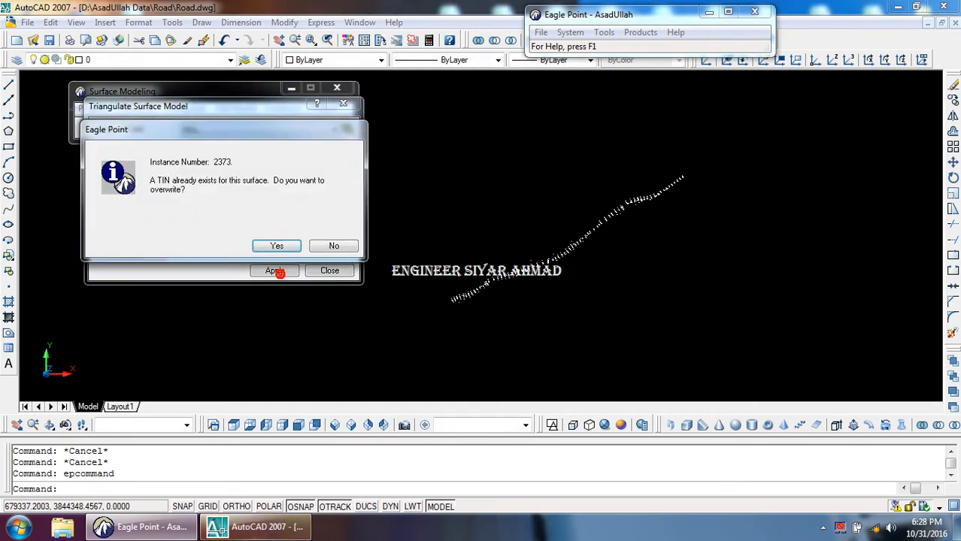
left_click(301, 242)
left_click(732, 145)
left_click(368, 369)
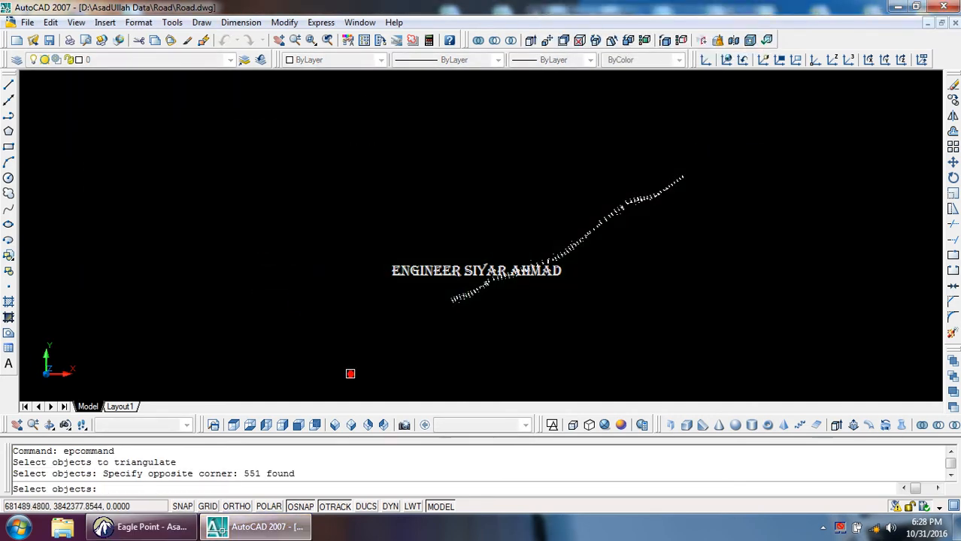
key("Return")
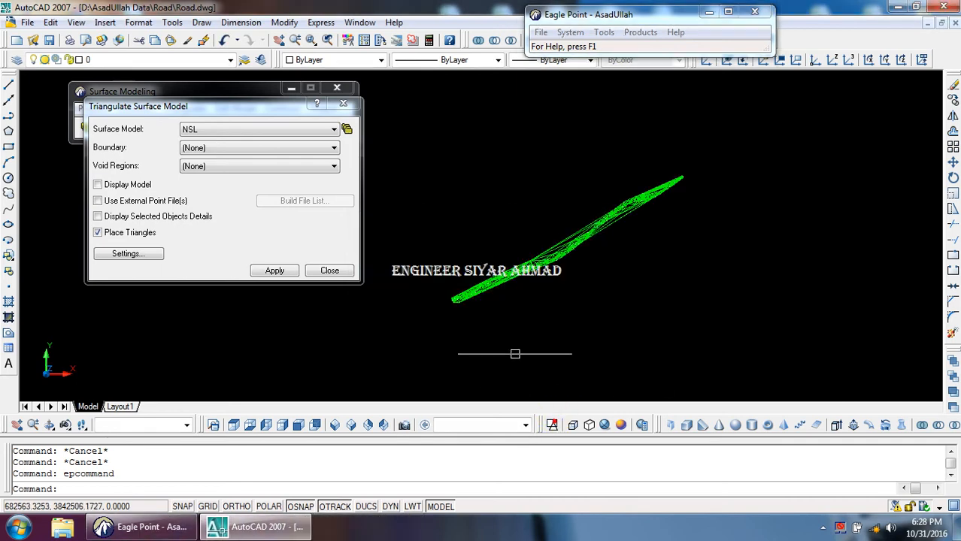
left_click(549, 426)
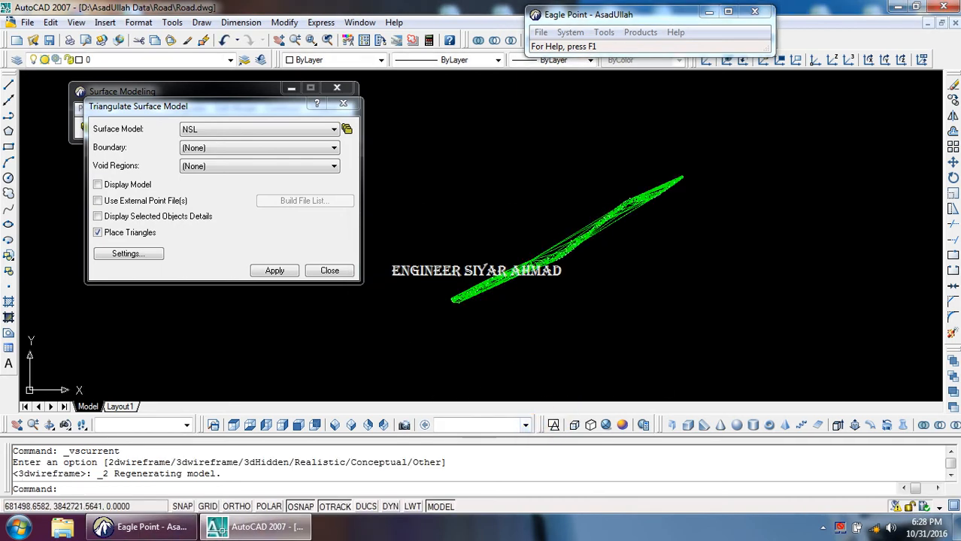
left_click(329, 271)
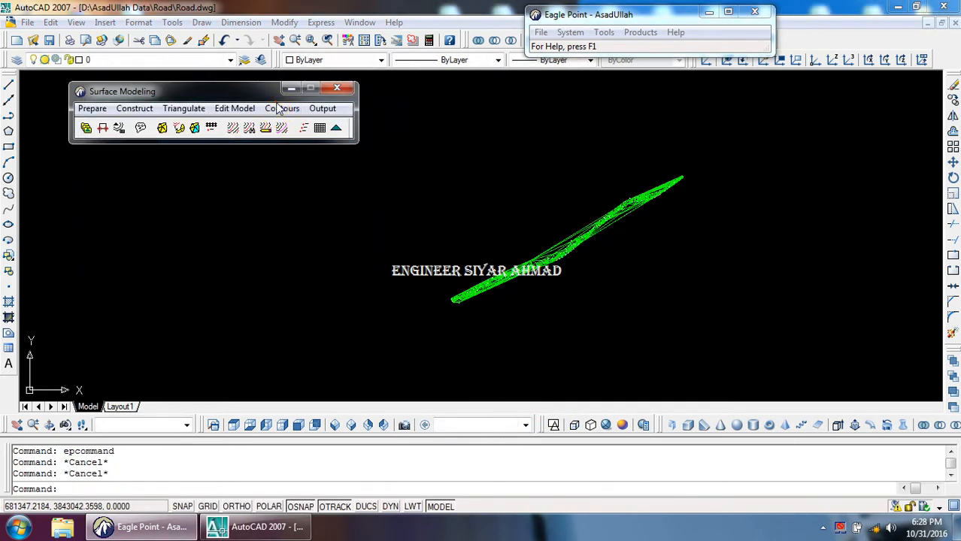
Make intermediate and index contours for the NSL surface model with the current contour settings
left_click(281, 108)
left_click(331, 161)
left_click(260, 214)
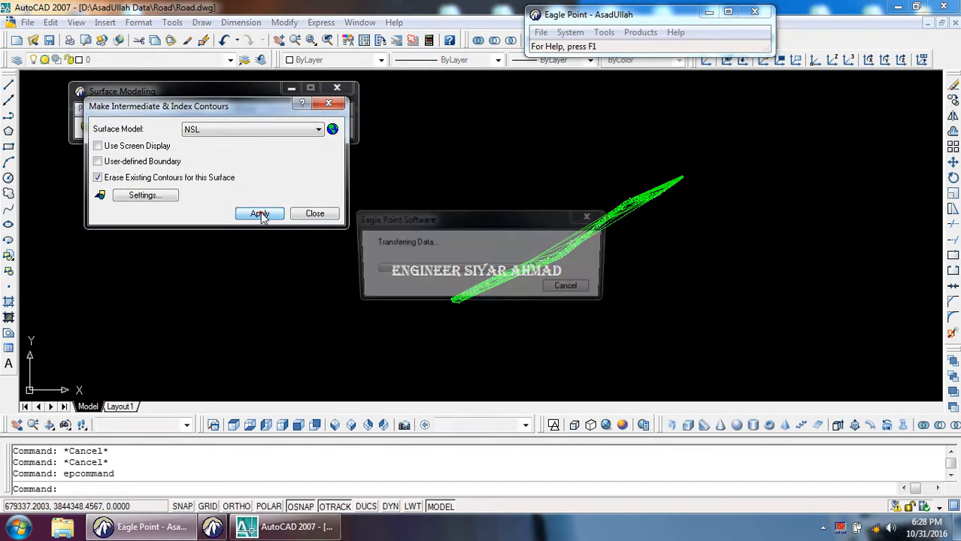
Freeze the TIN layer and thaw the CONTOURS and CONTOURS_IDX layers
left_click(158, 60)
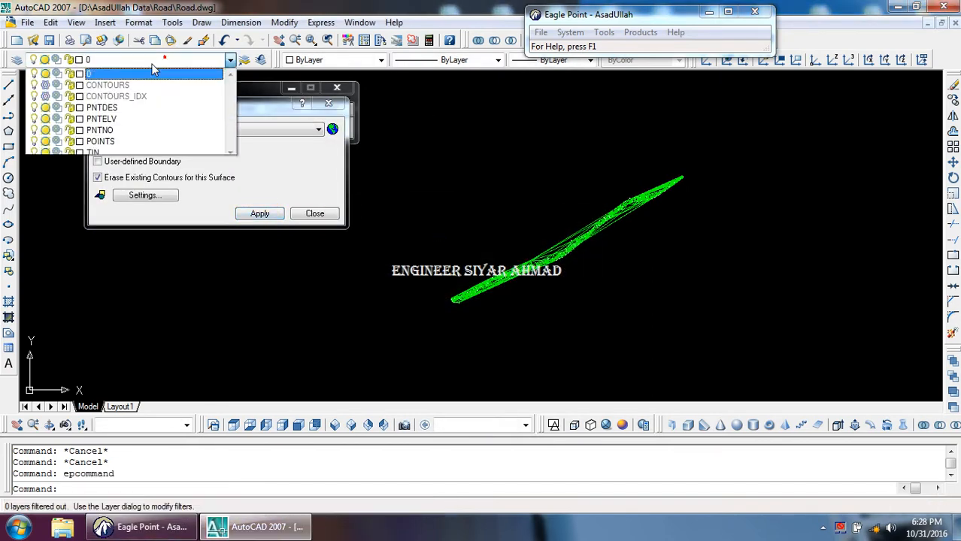
left_click(50, 152)
left_click(265, 253)
left_click(157, 59)
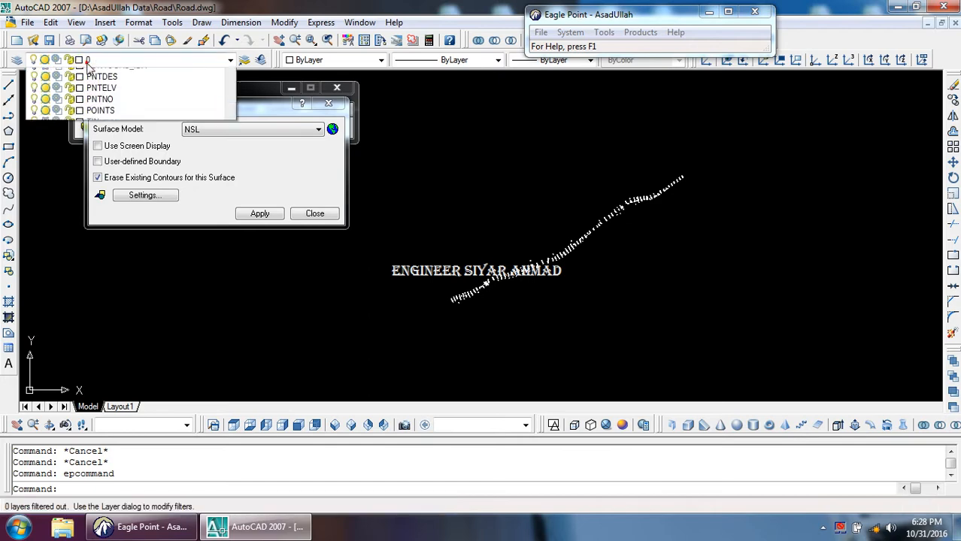
left_click(46, 85)
left_click(46, 96)
left_click(435, 281)
Examine how the new intermediate and index contours are spaced along the road's survey points
scroll(551, 261, "up", 8)
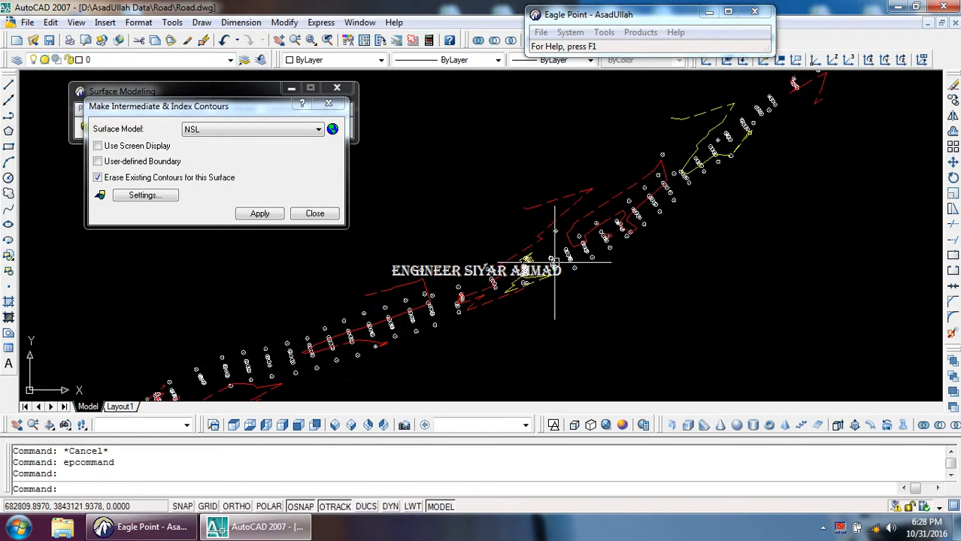
scroll(459, 235, "up", 2)
scroll(526, 240, "down", 8)
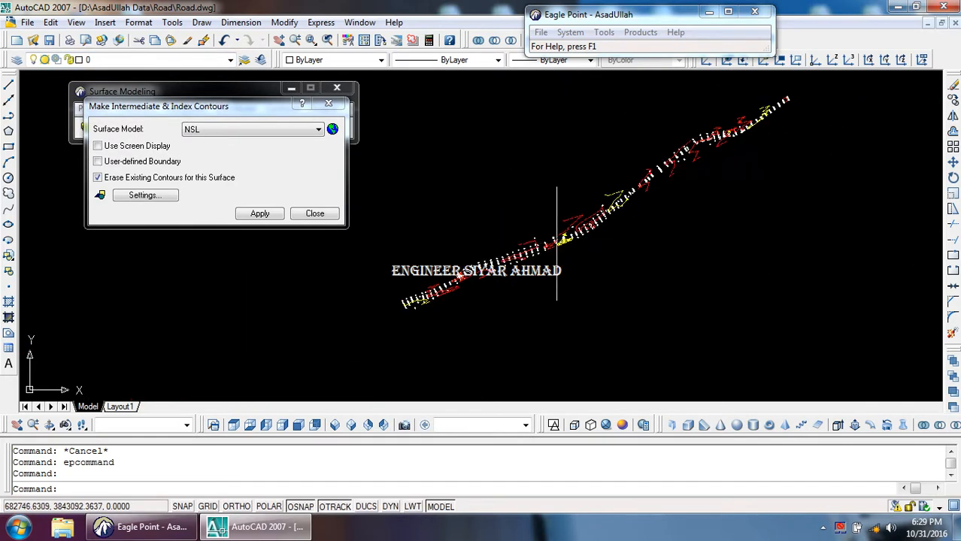
scroll(546, 247, "down", 3)
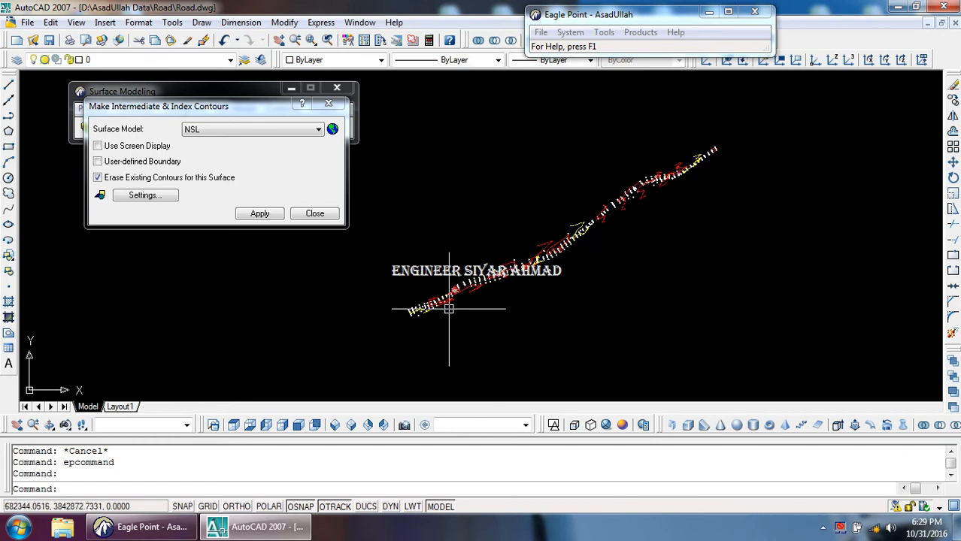
scroll(526, 241, "up", 5)
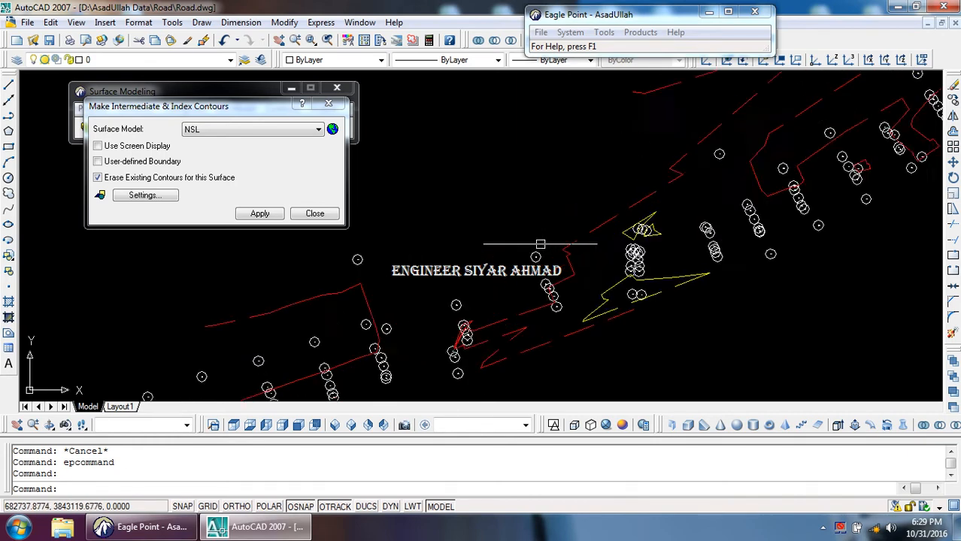
scroll(496, 276, "down", 5)
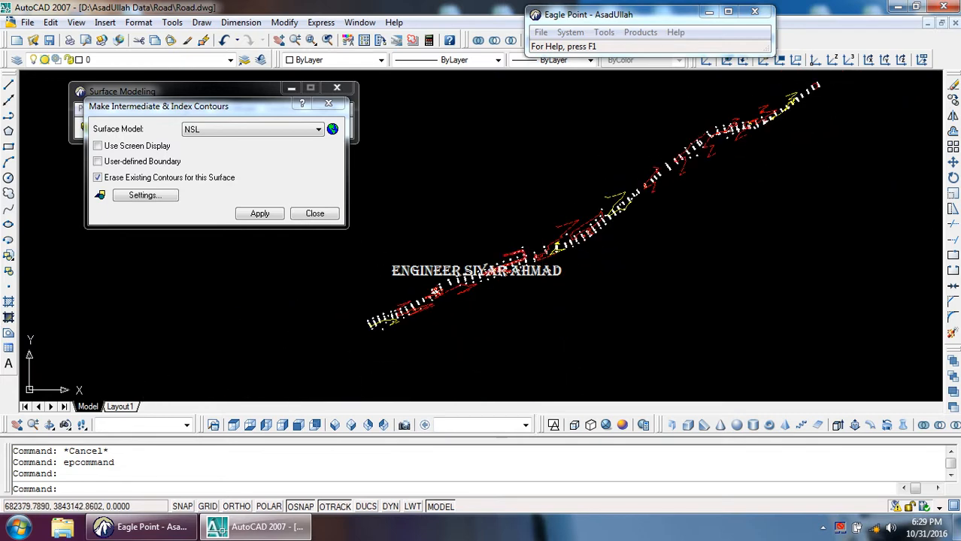
Set the intermediate interval to 0.10 and the index interval to 0.50, and remake the NSL contours
left_click(145, 195)
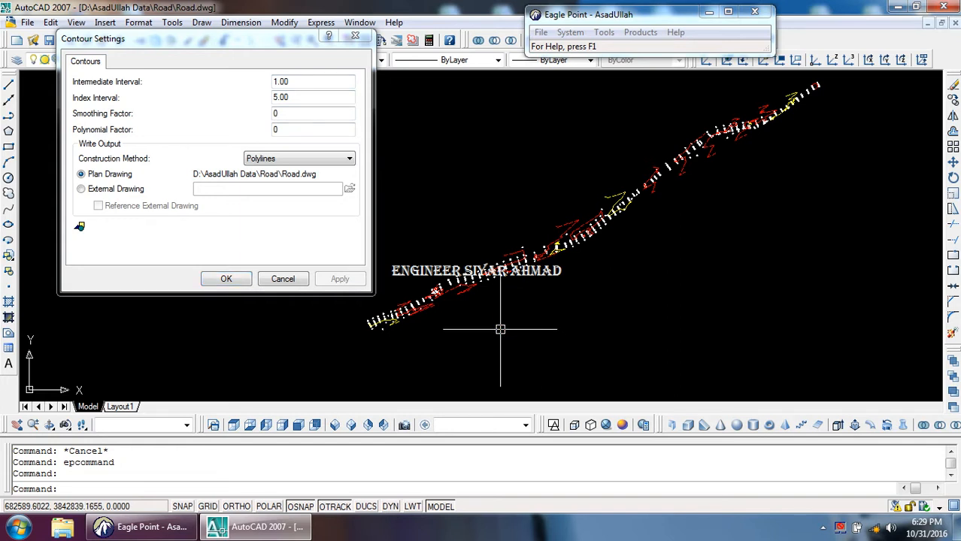
left_click(298, 84)
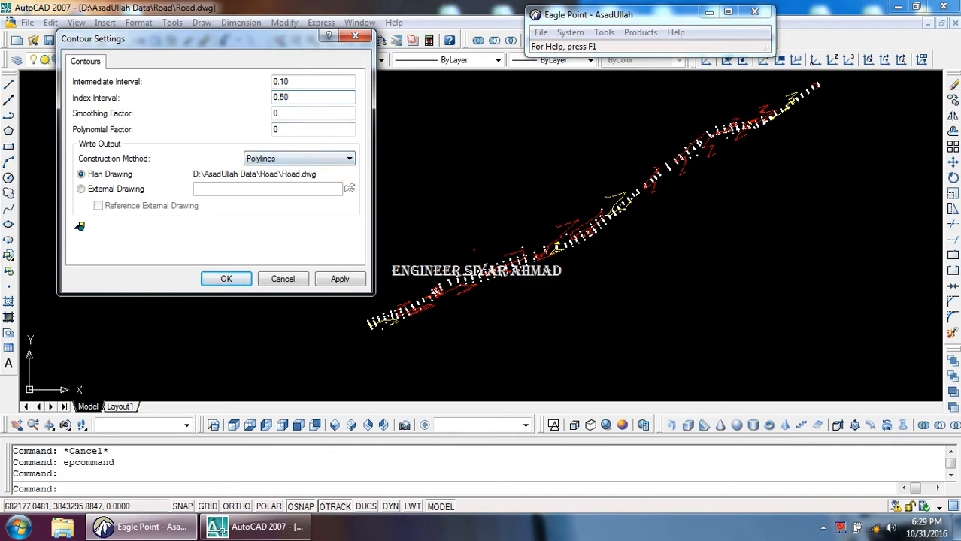
left_click(474, 250)
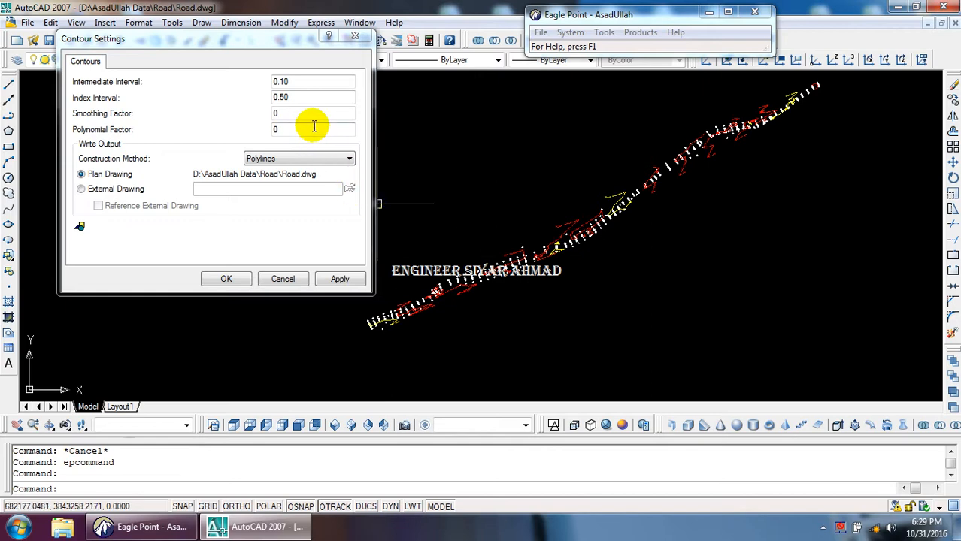
left_click(312, 84)
left_click(485, 314)
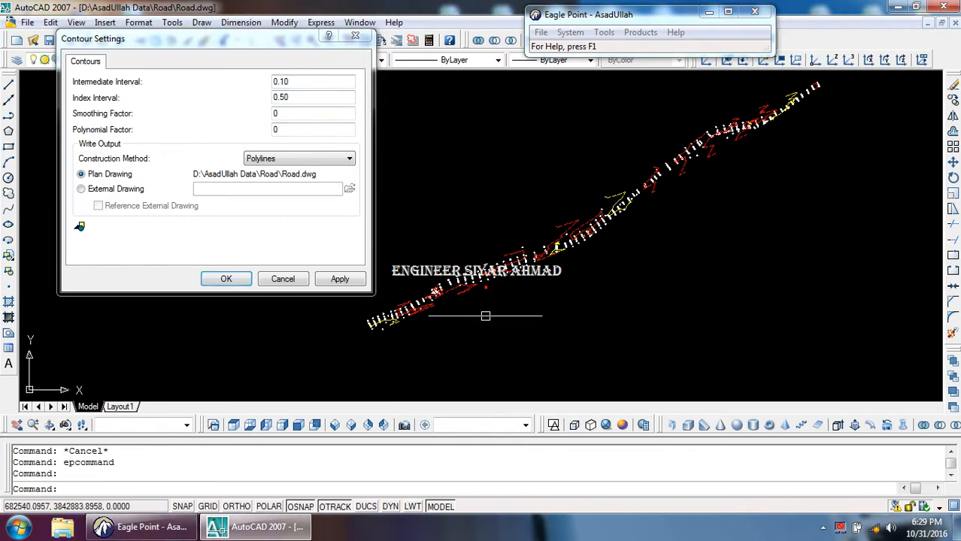
left_click(242, 281)
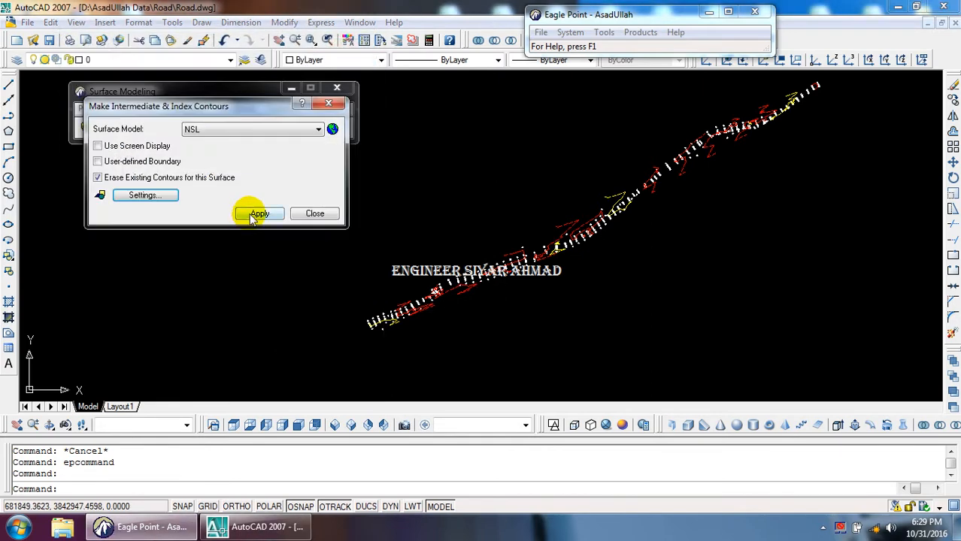
left_click(252, 213)
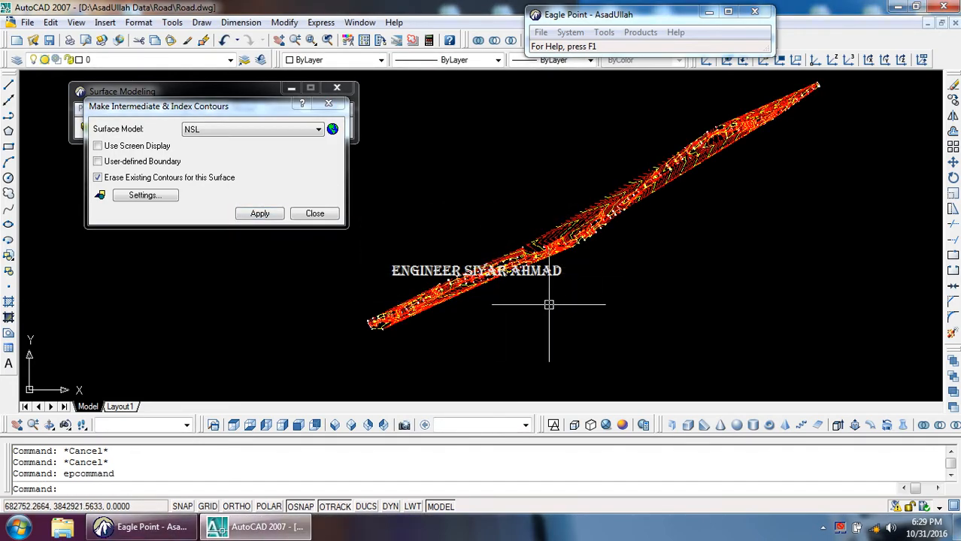
scroll(392, 323, "up", 2)
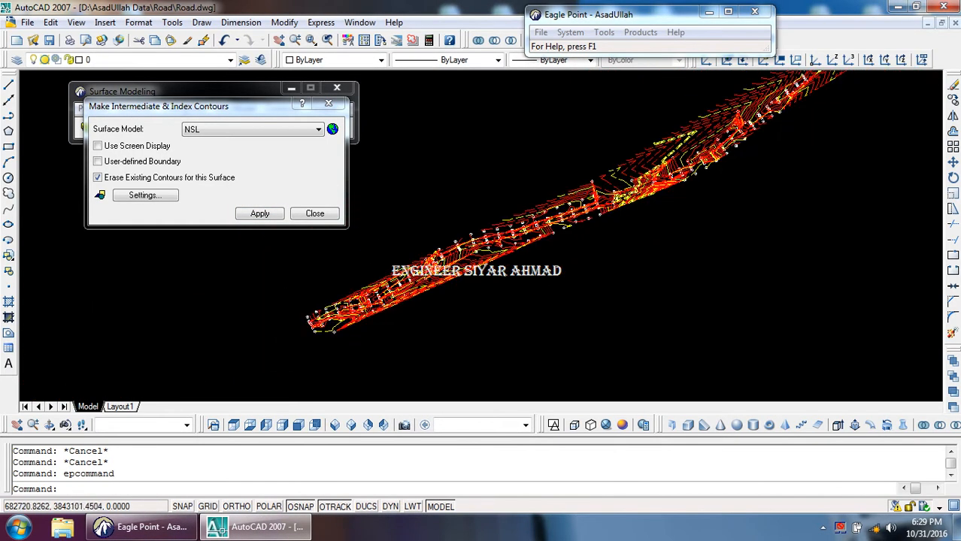
scroll(627, 163, "up", 5)
scroll(532, 227, "down", 3)
left_click(163, 196)
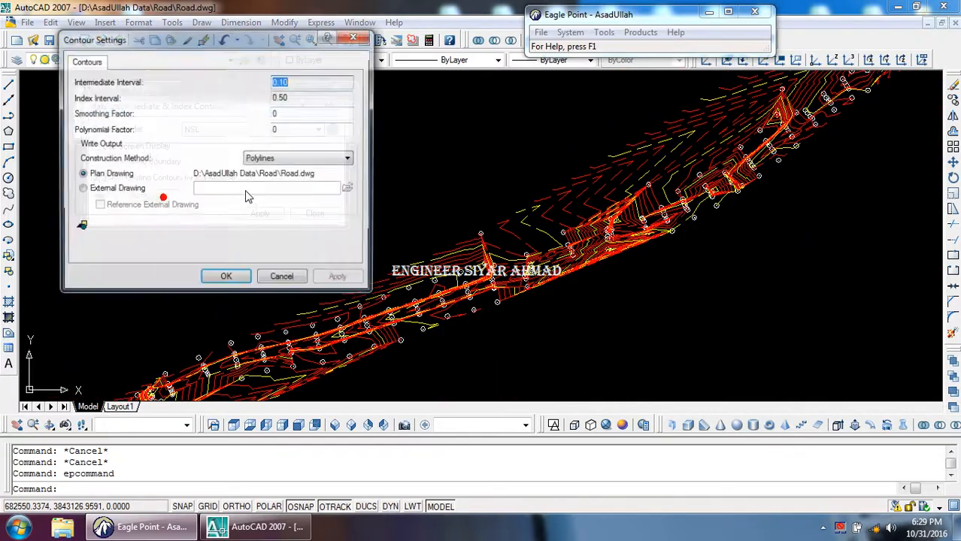
left_click(281, 276)
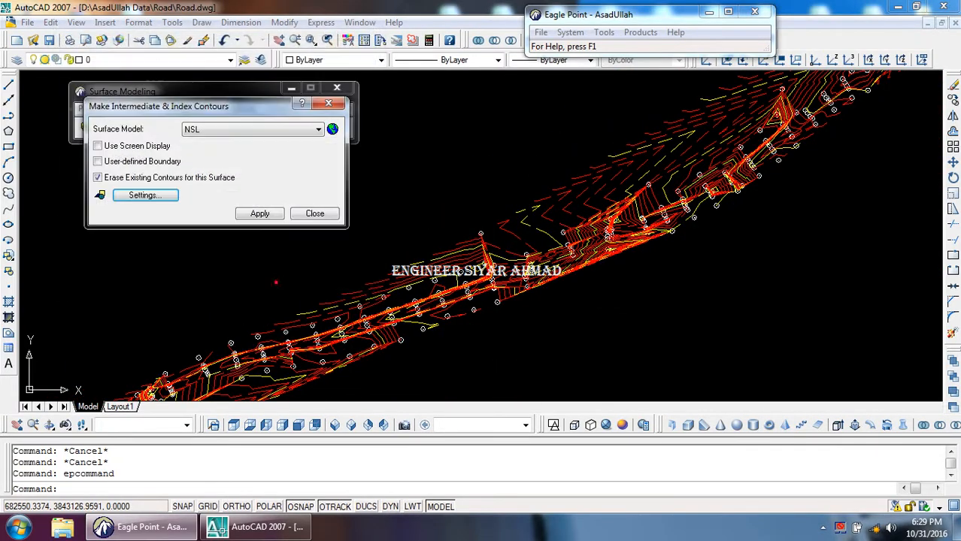
Set the contour smoothing factor to 10 and remake the NSL intermediate and index contours
scroll(556, 181, "up", 4)
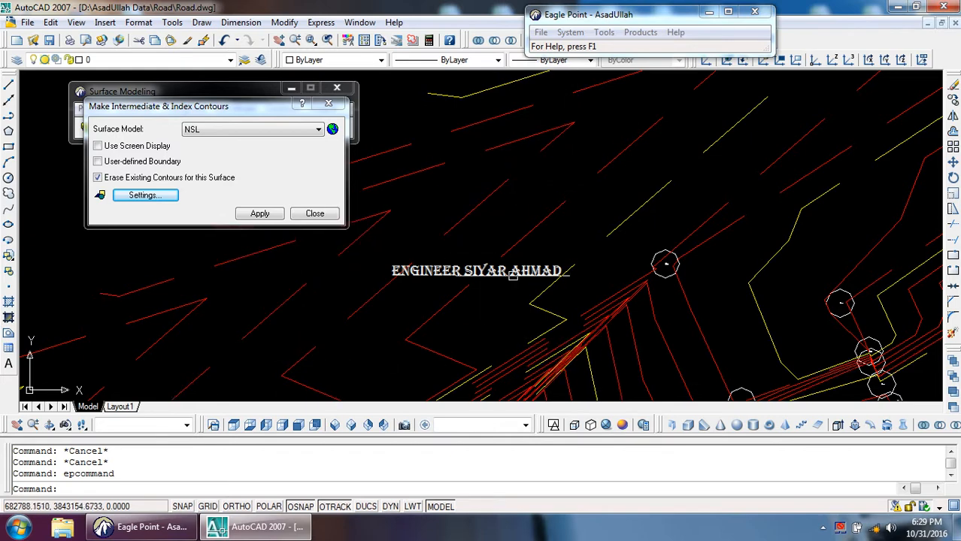
scroll(566, 319, "up", 2)
left_click(162, 195)
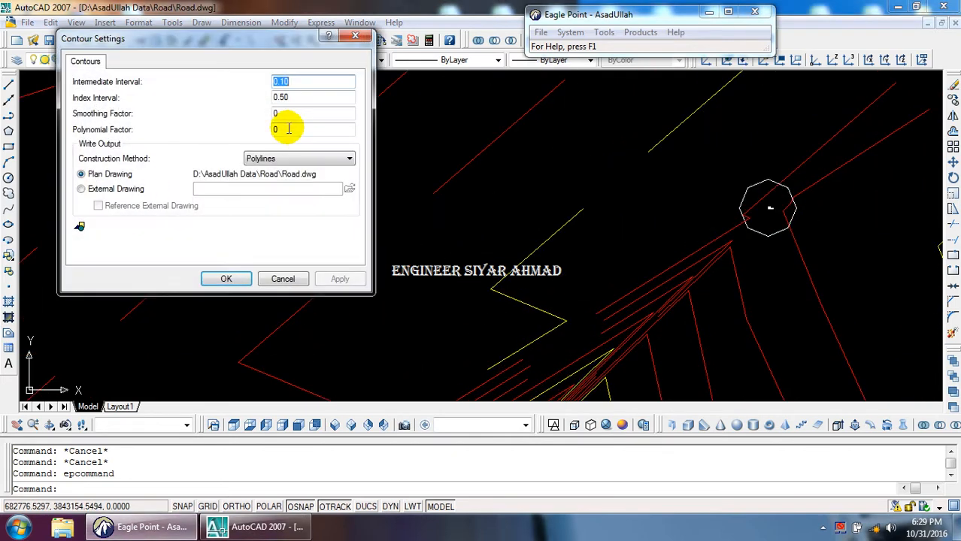
double_click(282, 113)
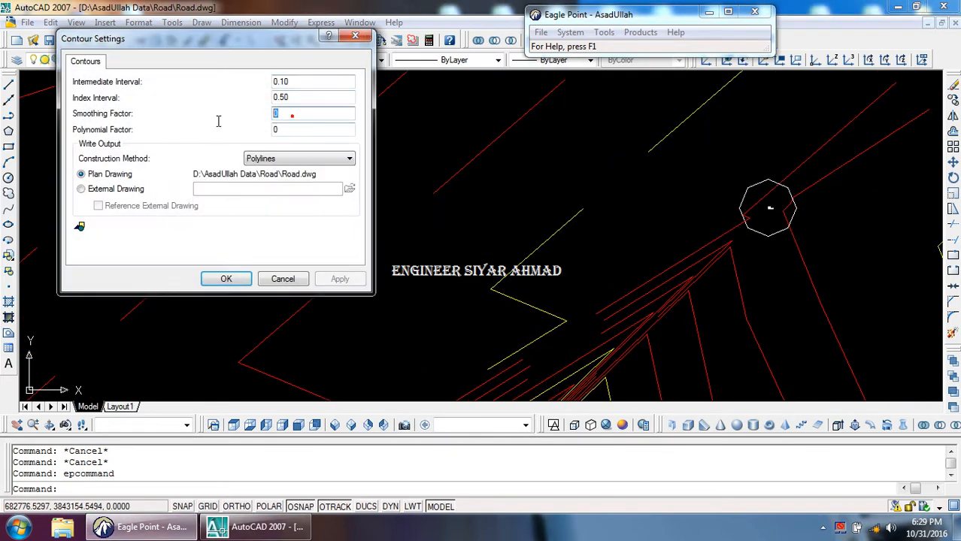
left_click(224, 279)
left_click(260, 213)
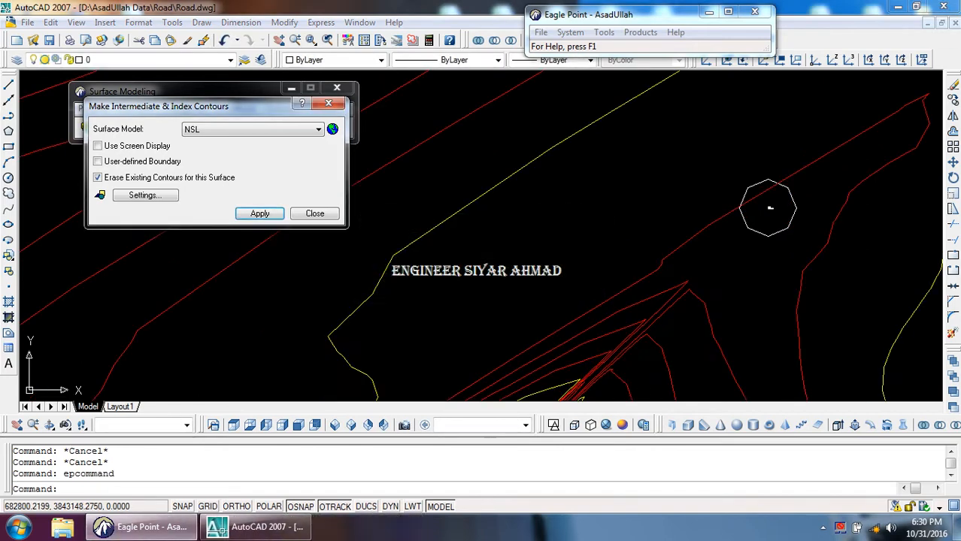
Examine the shape of the smoothed contours around the survey points along the whole road
scroll(577, 240, "up", 5)
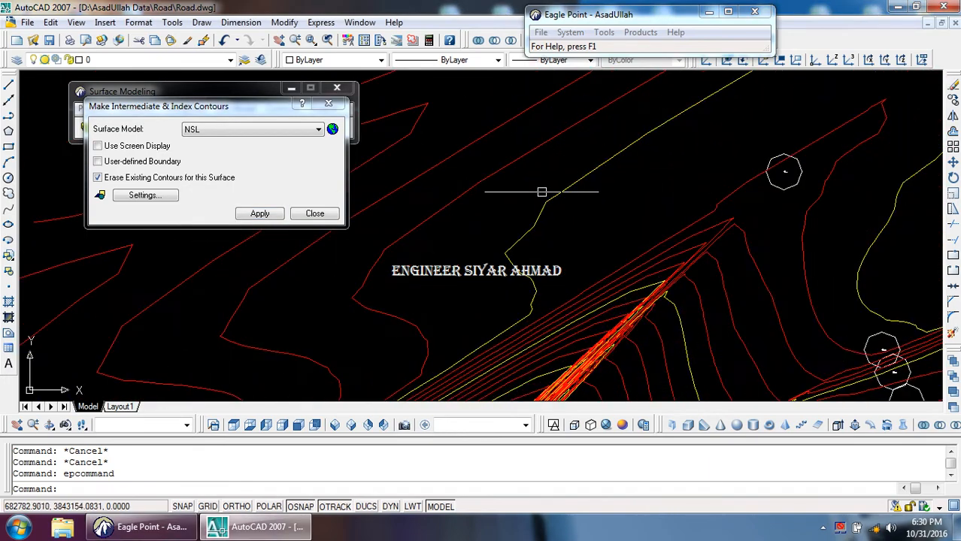
scroll(395, 303, "down", 8)
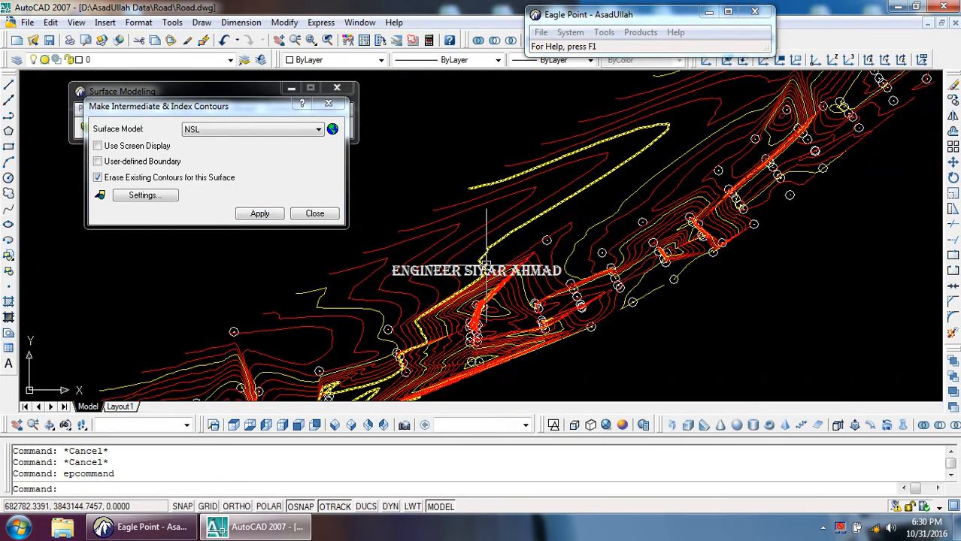
scroll(569, 235, "up", 1)
scroll(568, 230, "up", 2)
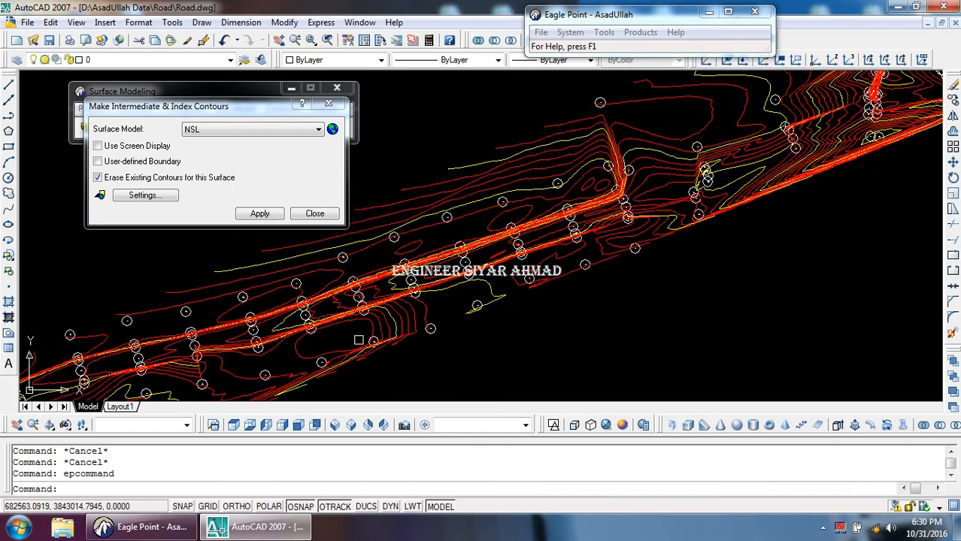
scroll(469, 283, "down", 8)
scroll(575, 212, "up", 5)
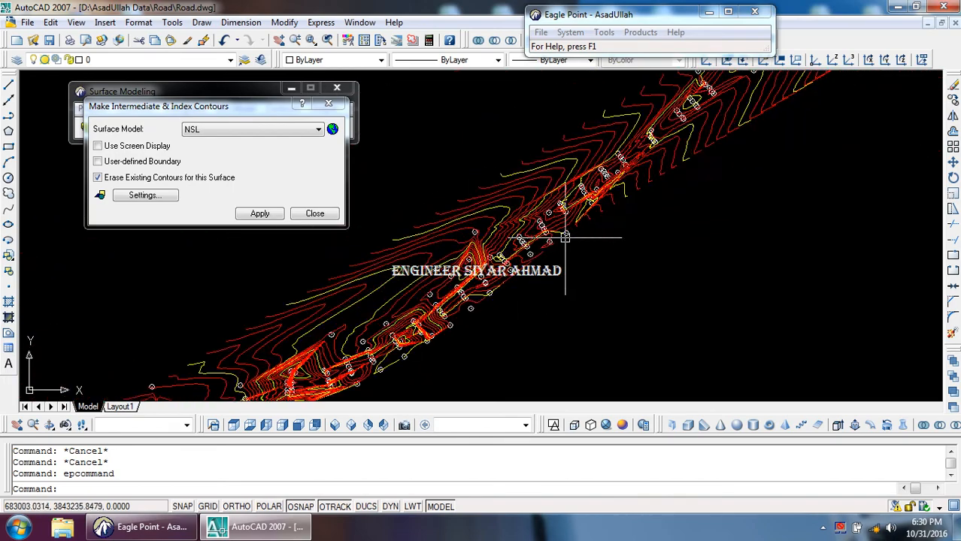
scroll(560, 212, "down", 5)
scroll(443, 324, "up", 1)
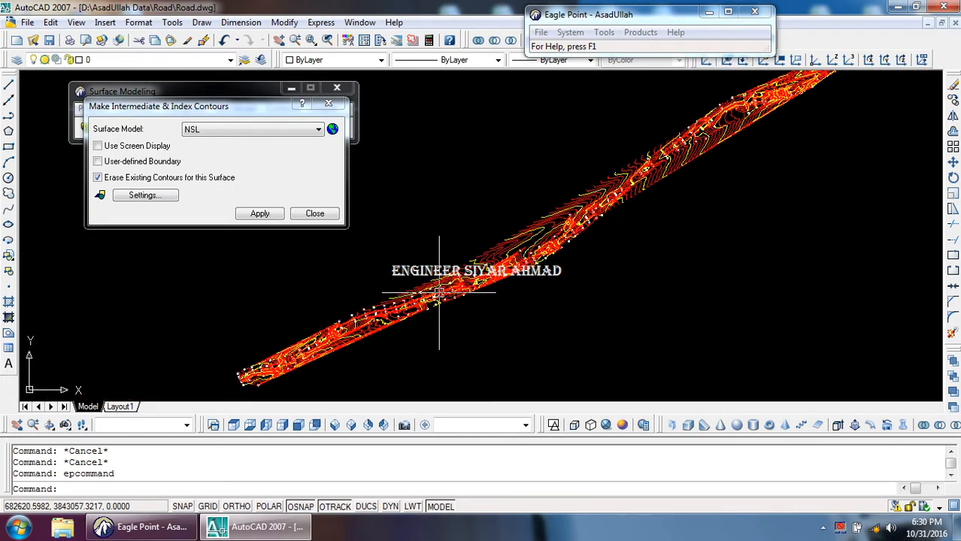
scroll(333, 360, "up", 2)
scroll(429, 332, "down", 3)
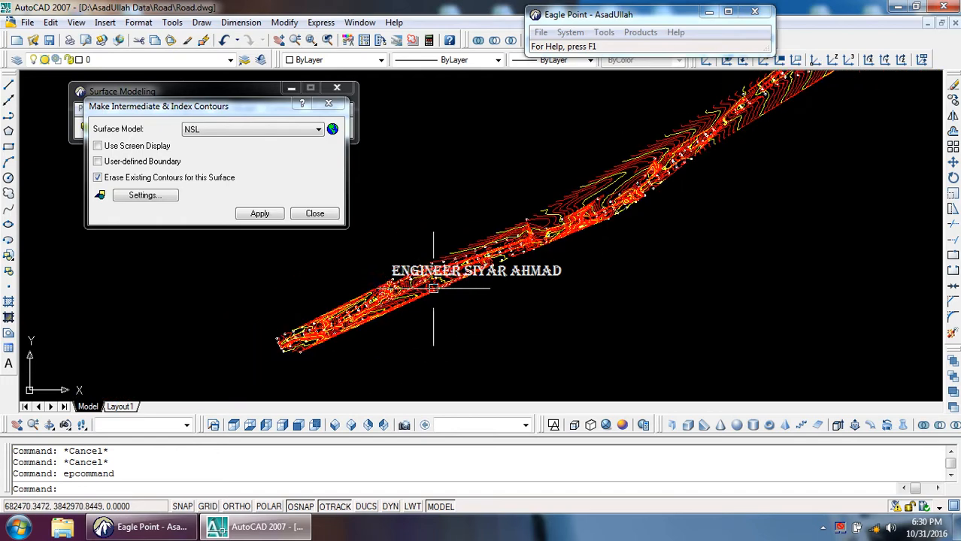
Set the intermediate interval to 1, change the index interval, and remake the NSL contours
left_click(164, 194)
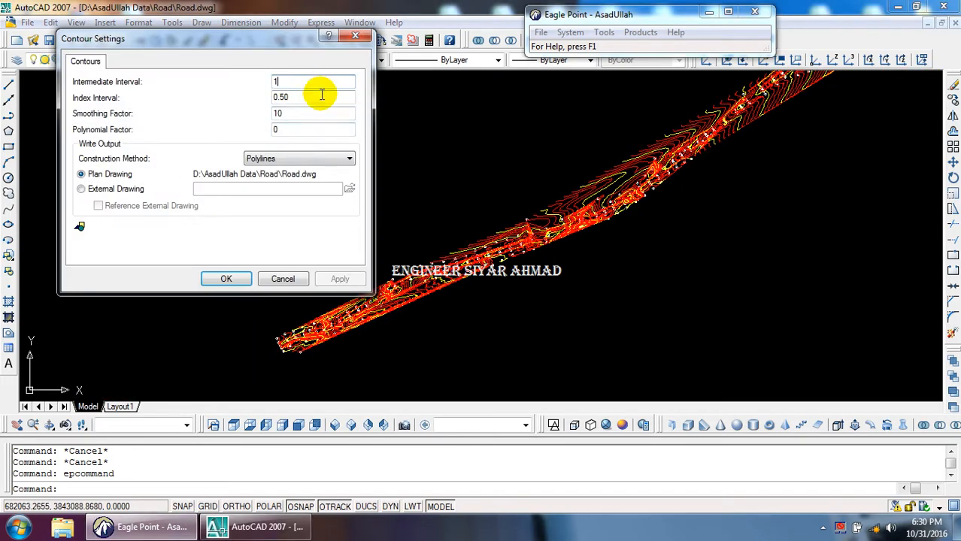
left_click(321, 98)
left_click(229, 279)
left_click(256, 215)
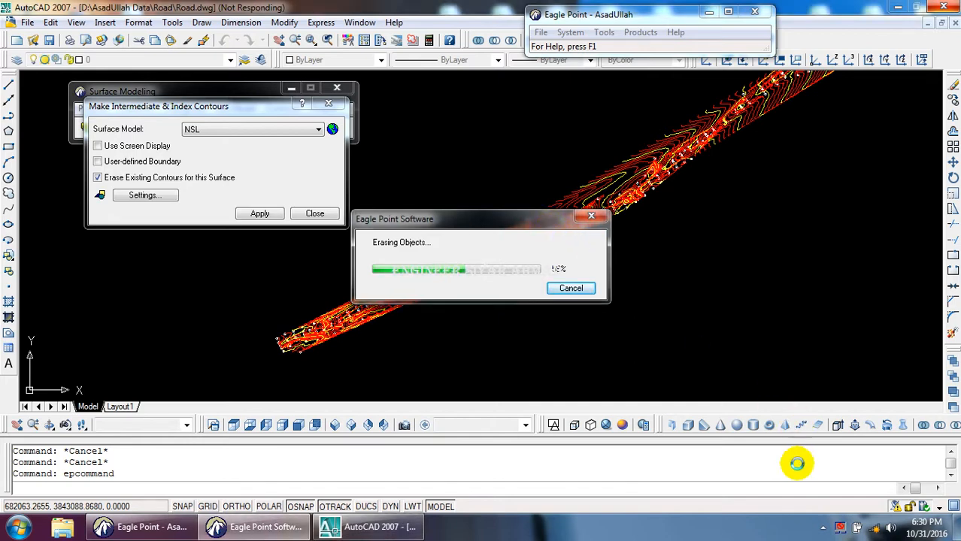
left_click(823, 528)
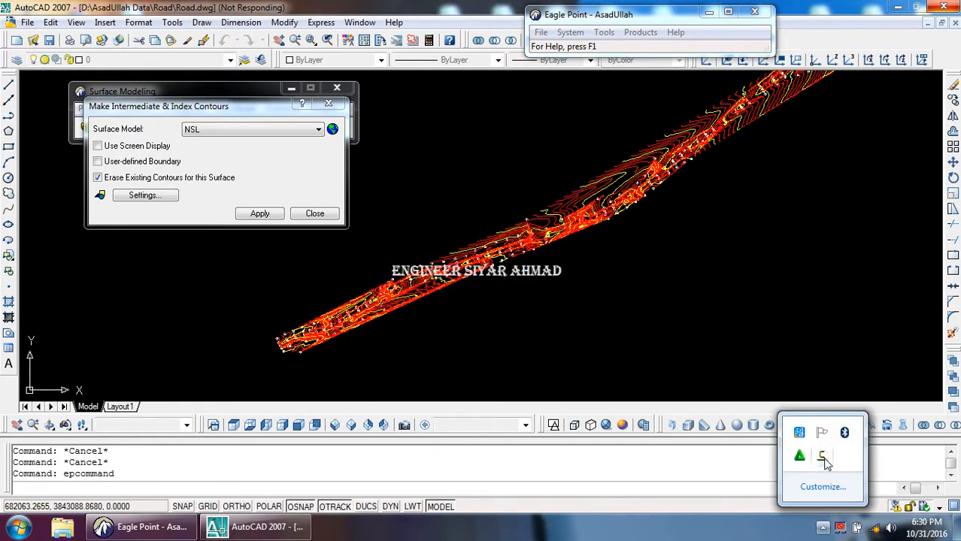
left_click(825, 522)
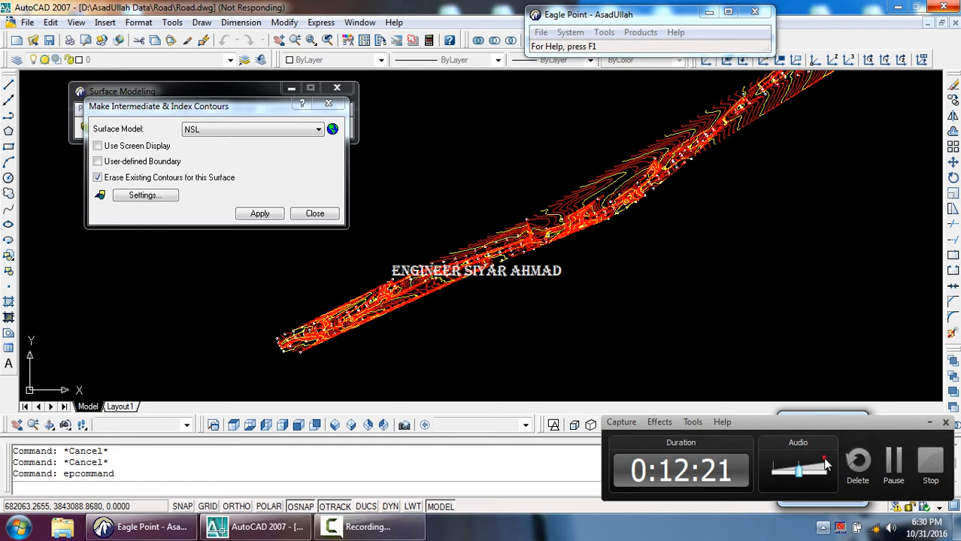
left_click(929, 422)
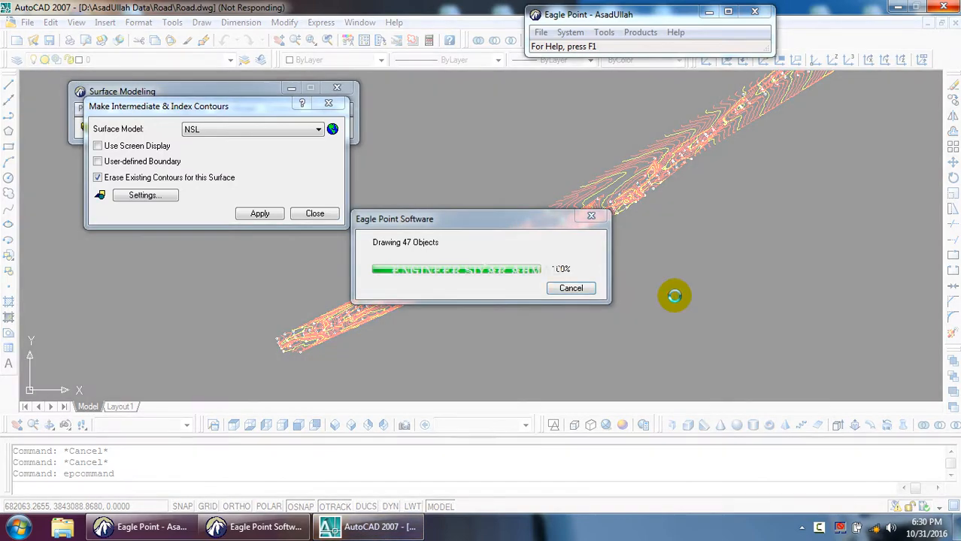
left_click(415, 529)
left_click(415, 529)
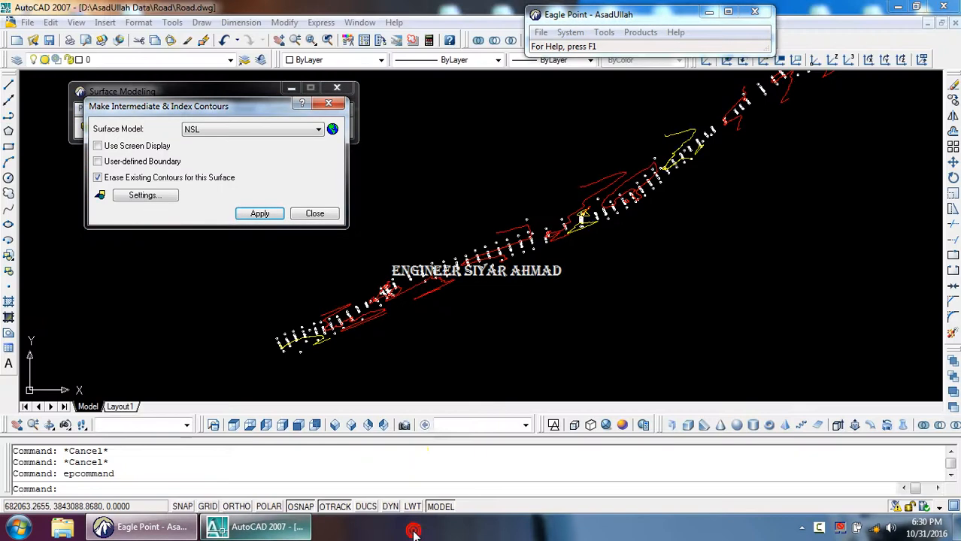
Examine the spacing of the remade intermediate and index contours from one end of the road to the other
scroll(632, 215, "up", 6)
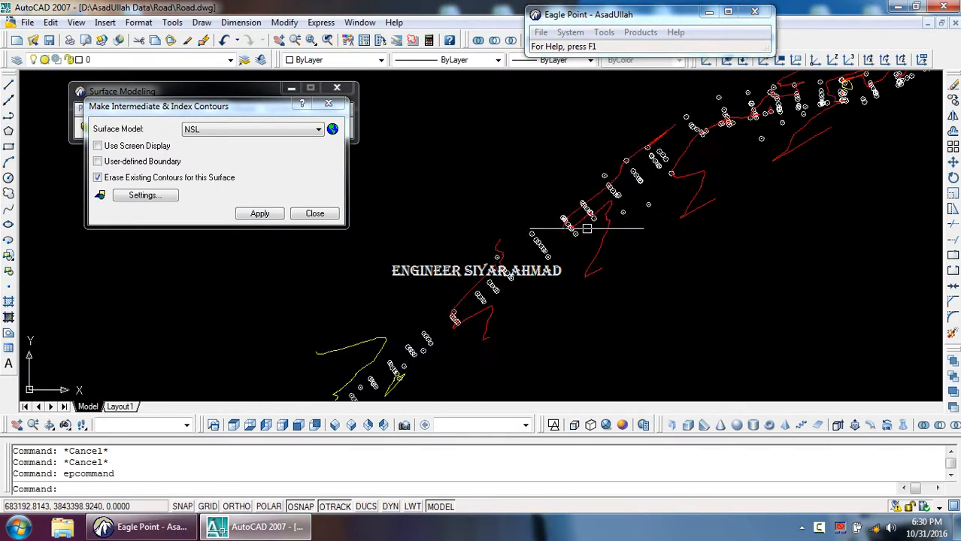
scroll(602, 203, "down", 7)
scroll(499, 221, "up", 5)
scroll(500, 218, "down", 4)
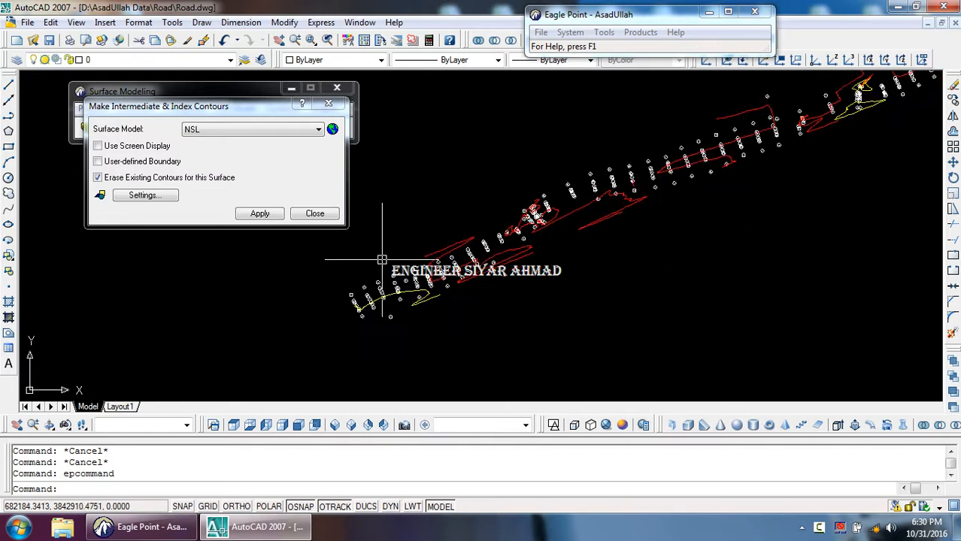
scroll(490, 269, "up", 2)
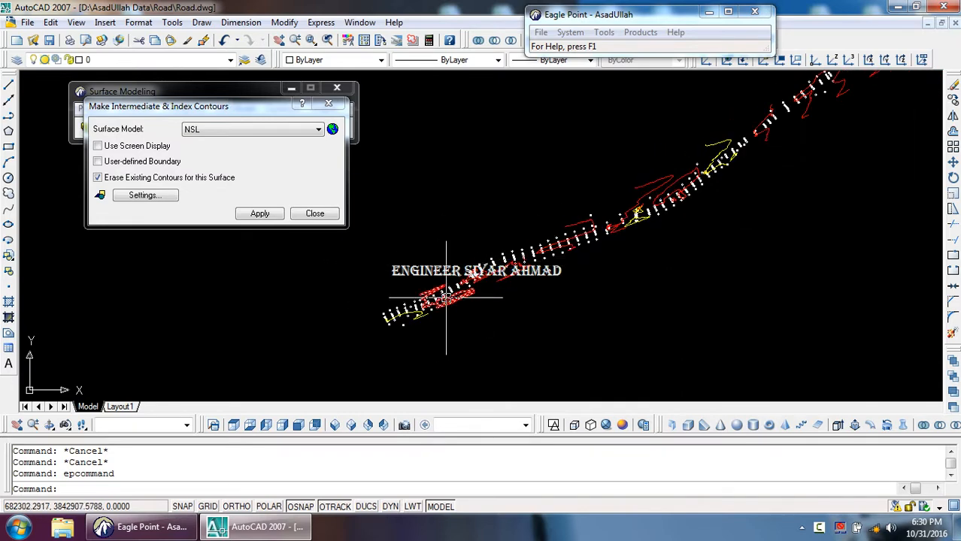
scroll(446, 297, "up", 4)
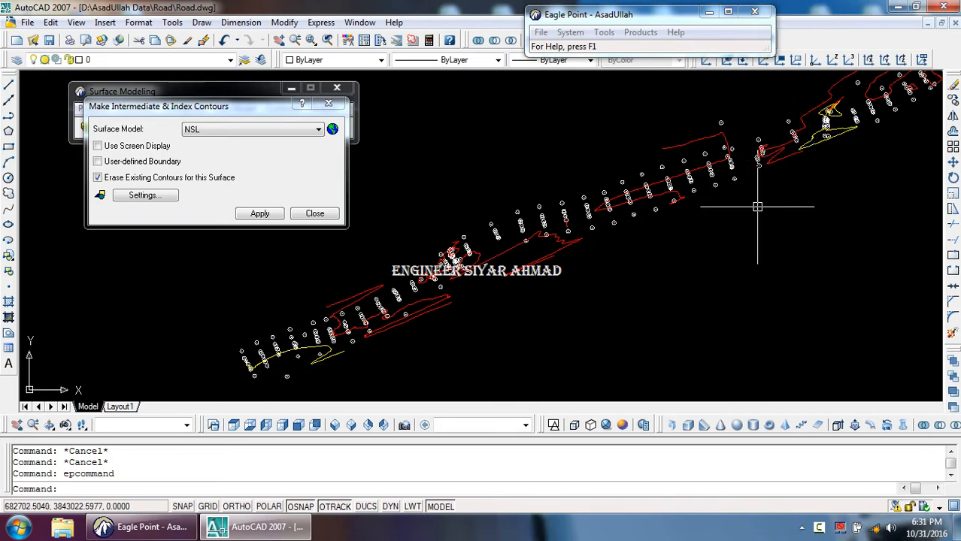
scroll(572, 275, "down", 5)
scroll(574, 271, "up", 4)
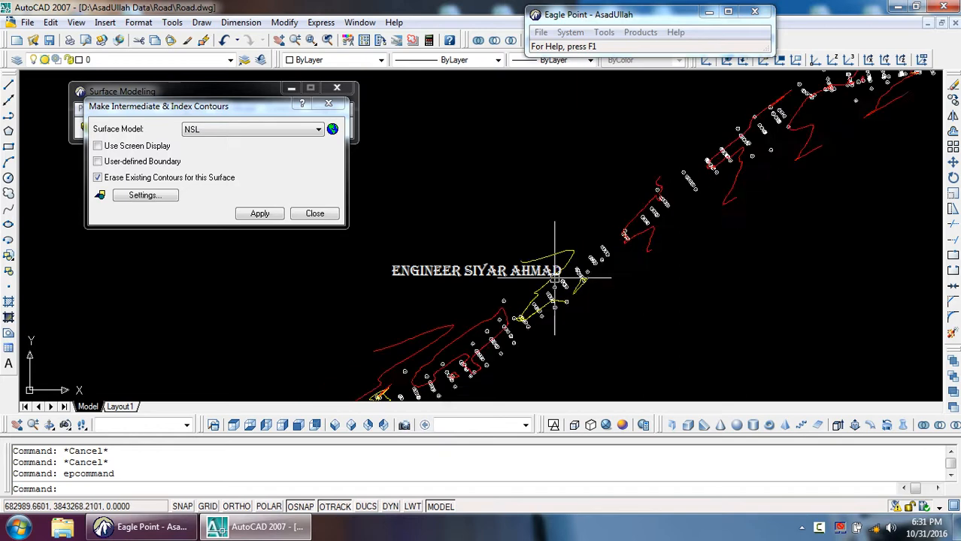
Identify the elevation of a point on the yellow index contour near mid-road, and check the neighbouring red intermediate contour's layer
type("d")
key("Return")
left_click(550, 257)
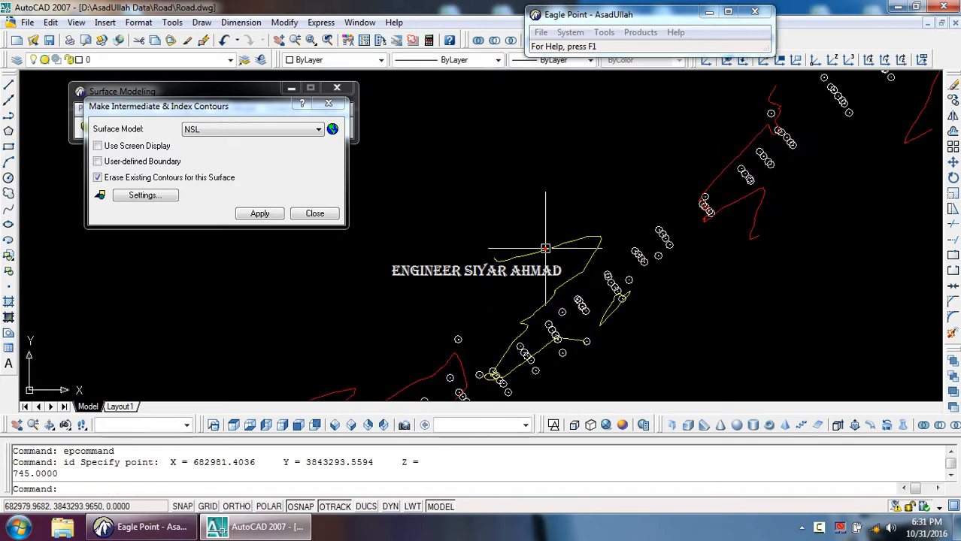
left_click(720, 159)
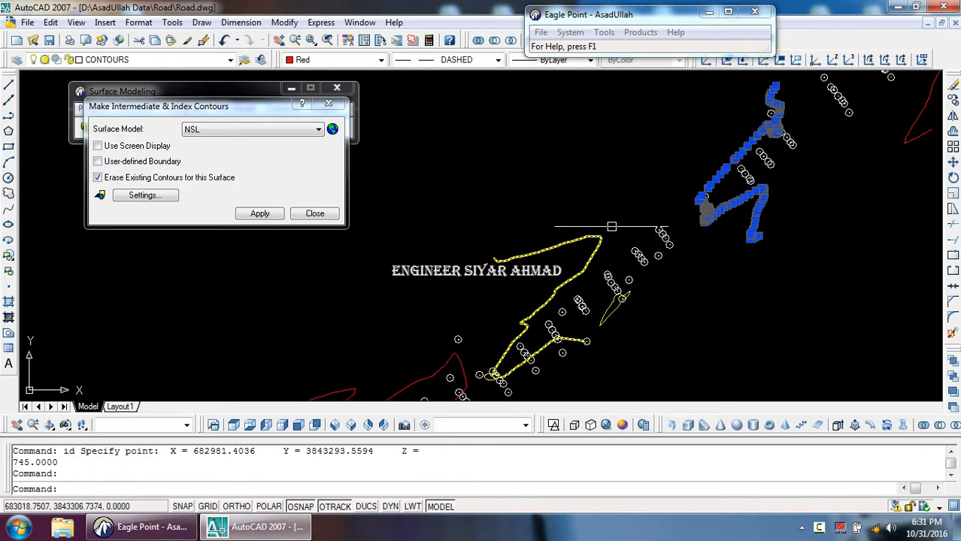
key("Escape")
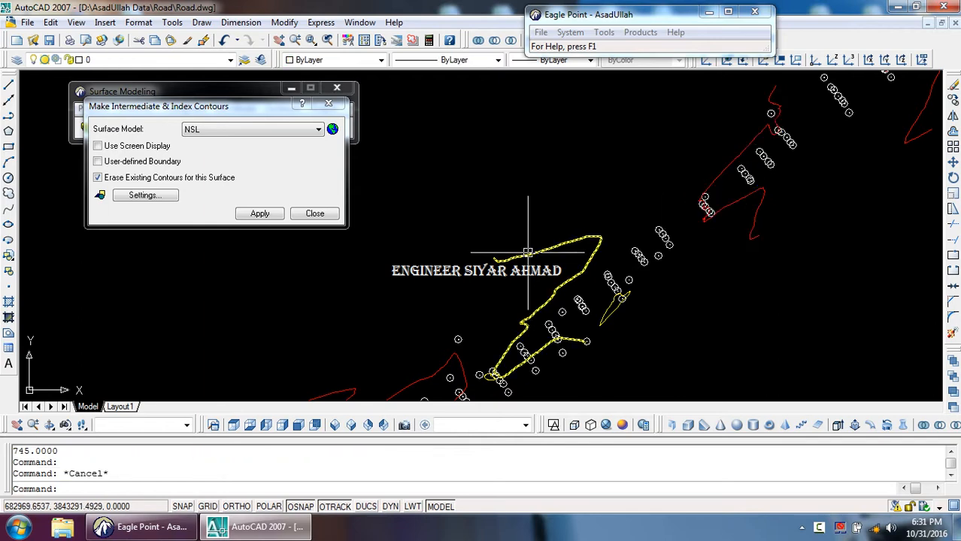
left_click(528, 253)
scroll(476, 284, "down", 7)
key("Escape")
key("Escape")
Identify the elevation of a point on the yellow index contour near the road's northeastern end
scroll(691, 154, "up", 3)
scroll(766, 114, "up", 3)
key("Escape")
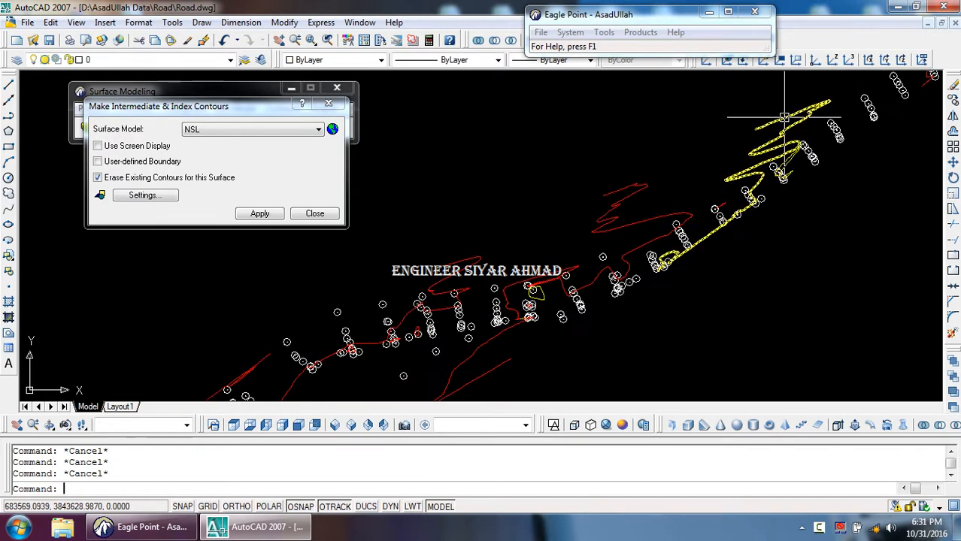
type("id")
key("Return")
left_click(786, 118)
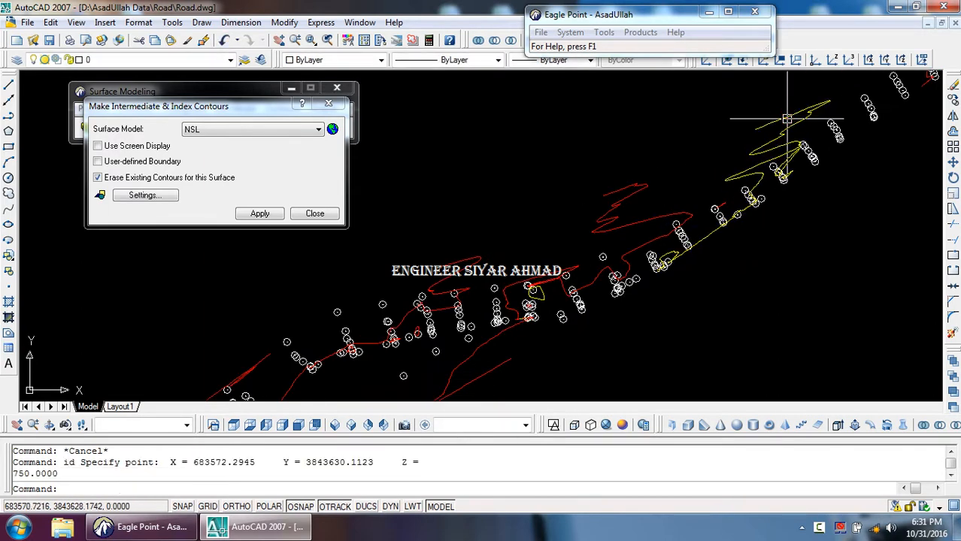
Inspect the index contour at the road's southwestern end and compare it with the other index contours along the road
scroll(578, 199, "down", 8)
scroll(363, 317, "up", 6)
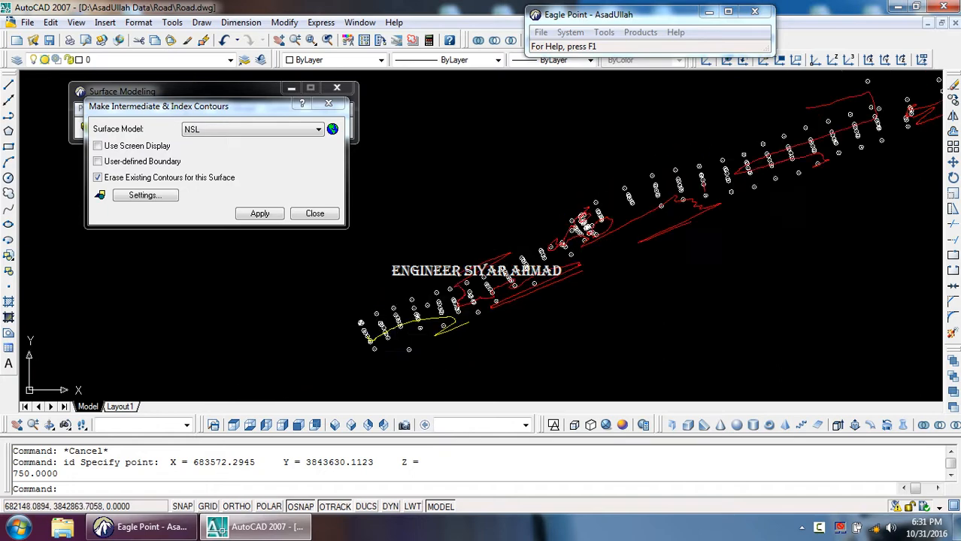
scroll(363, 319, "up", 5)
left_click(343, 302)
scroll(378, 305, "down", 5)
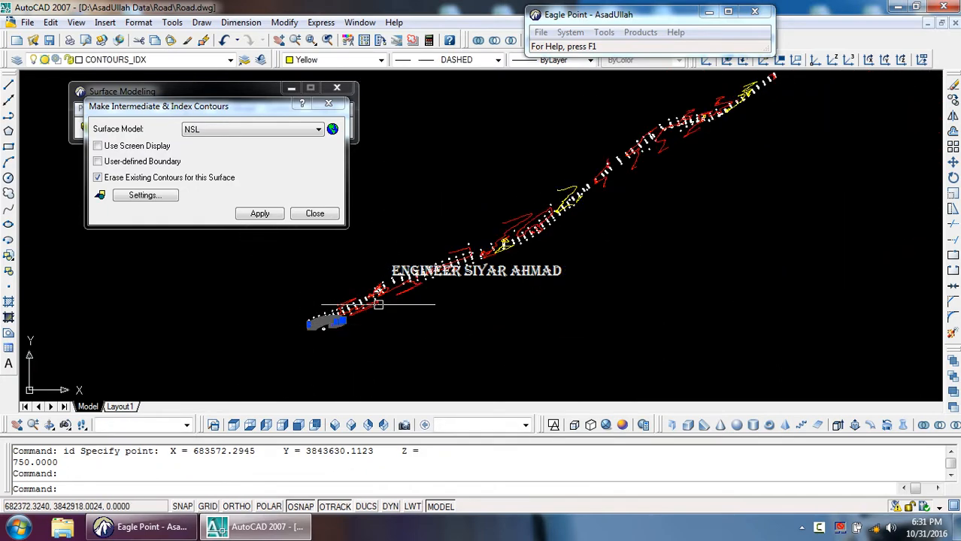
scroll(600, 178, "down", 4)
scroll(676, 127, "up", 8)
key("Escape")
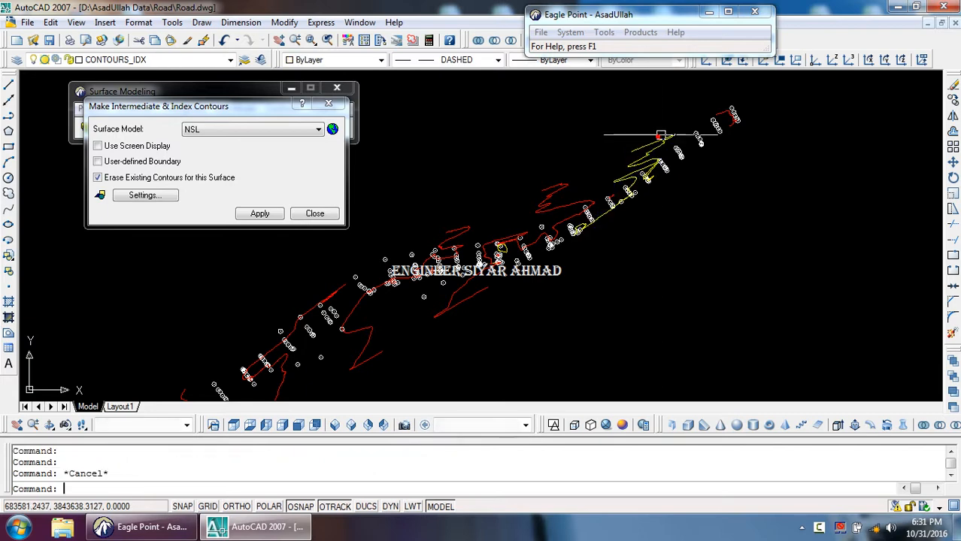
key("Escape")
key("Escape")
scroll(664, 133, "down", 2)
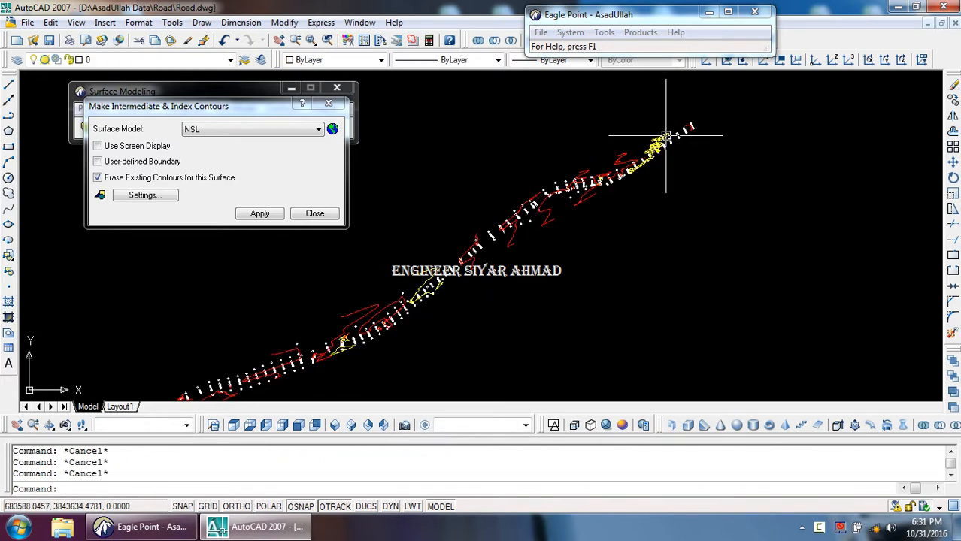
scroll(666, 158, "down", 5)
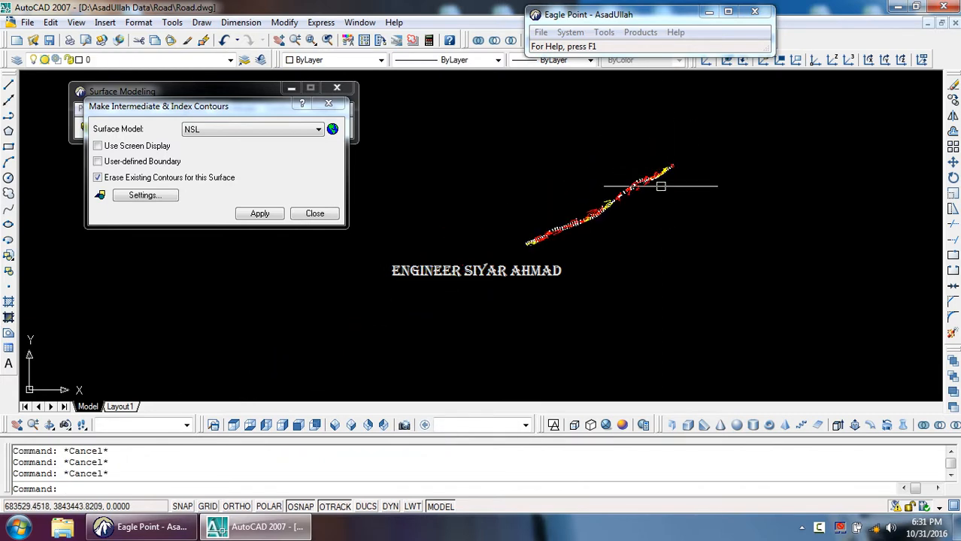
scroll(660, 185, "up", 3)
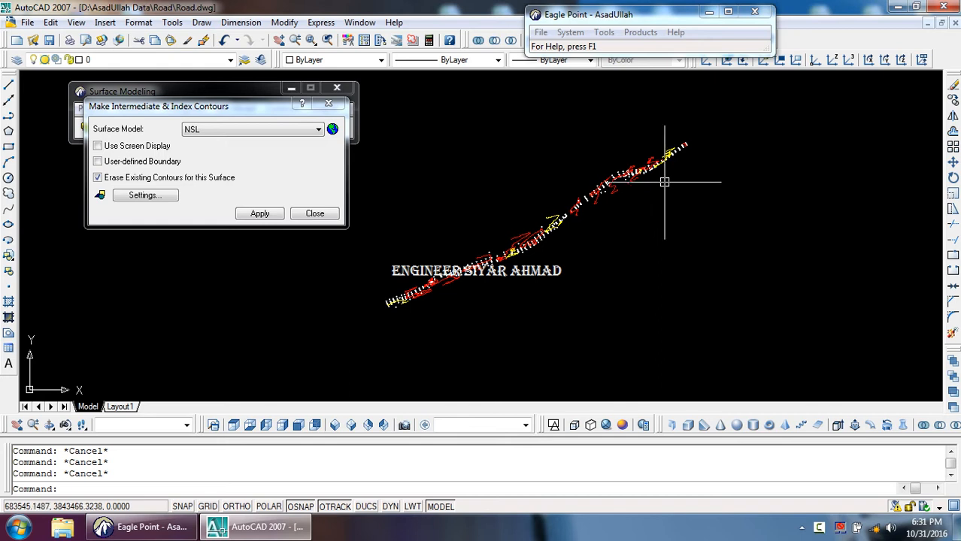
scroll(569, 219, "up", 2)
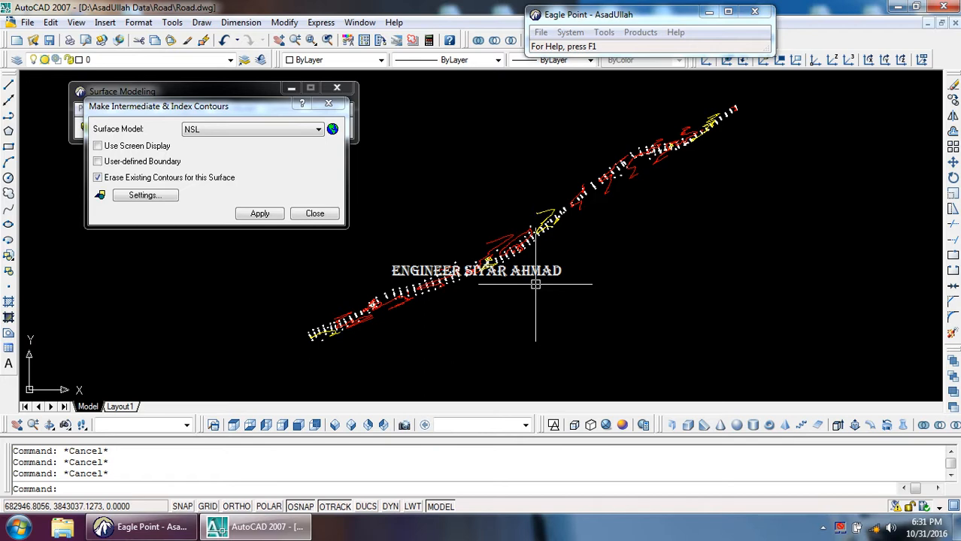
Select red intermediate contours along the road's southwestern half to examine their extents and layer, and clear the selection
scroll(338, 326, "up", 5)
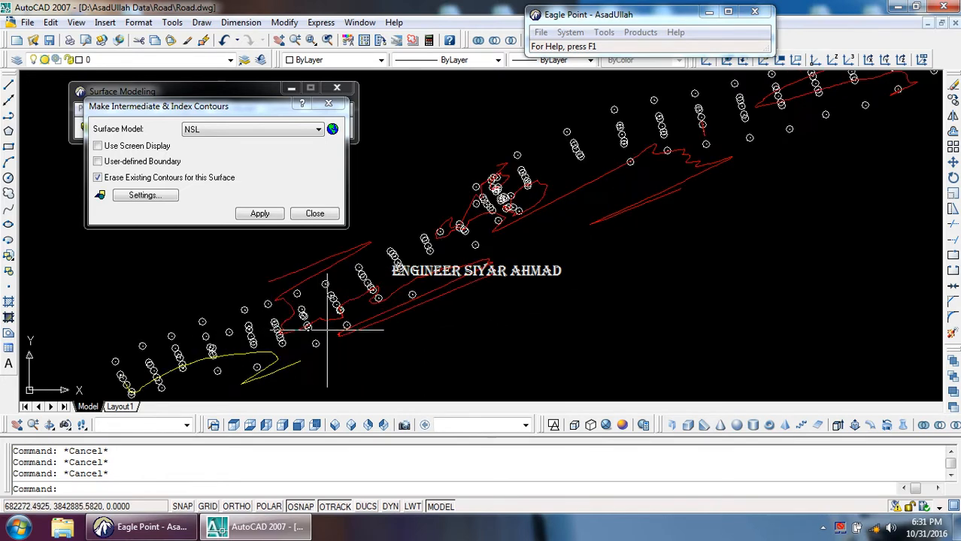
left_click(387, 320)
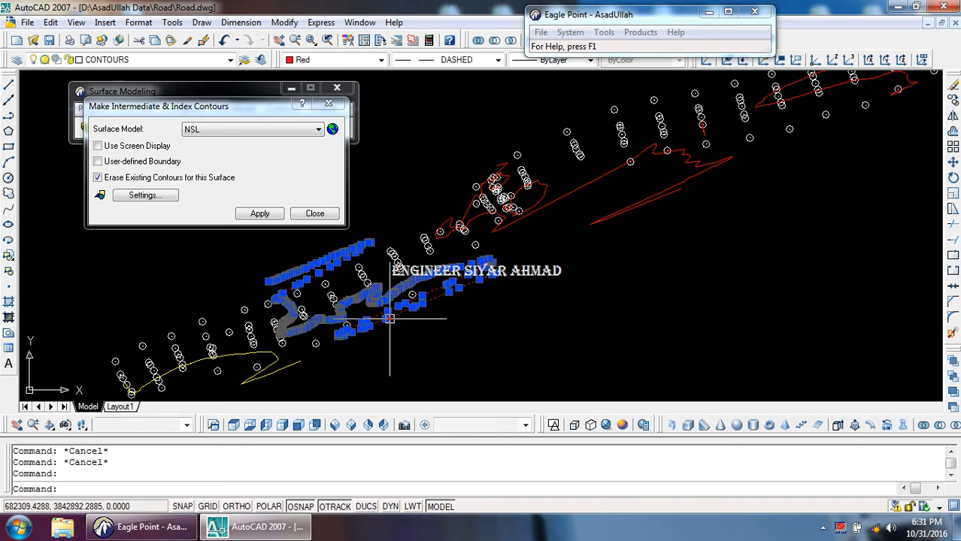
left_click(599, 215)
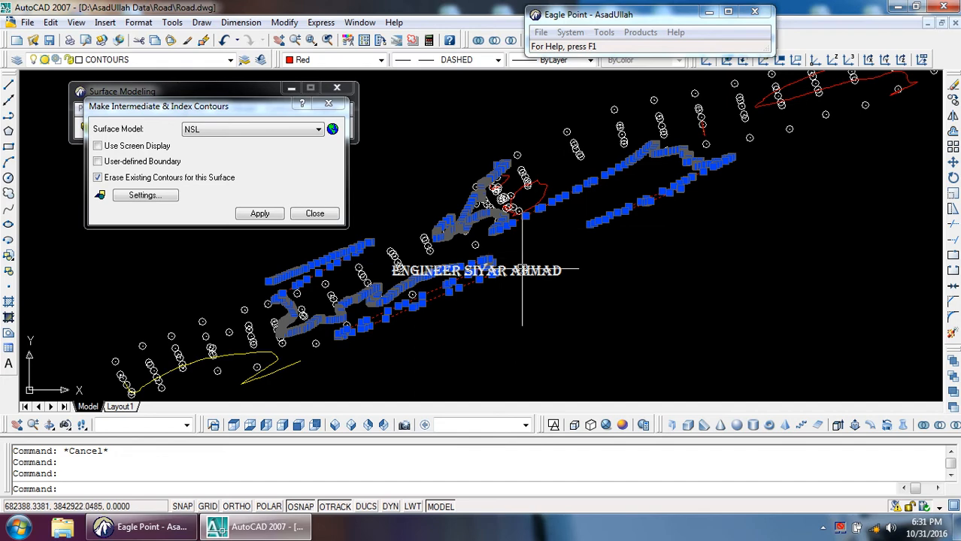
key("Escape")
key("Escape")
key("Escape")
Select the yellow index contour at the road's southwestern end, clear the selection, and compare its spacing with the other contours along the road
scroll(454, 287, "down", 2)
scroll(353, 327, "up", 3)
left_click(339, 329)
scroll(292, 343, "down", 4)
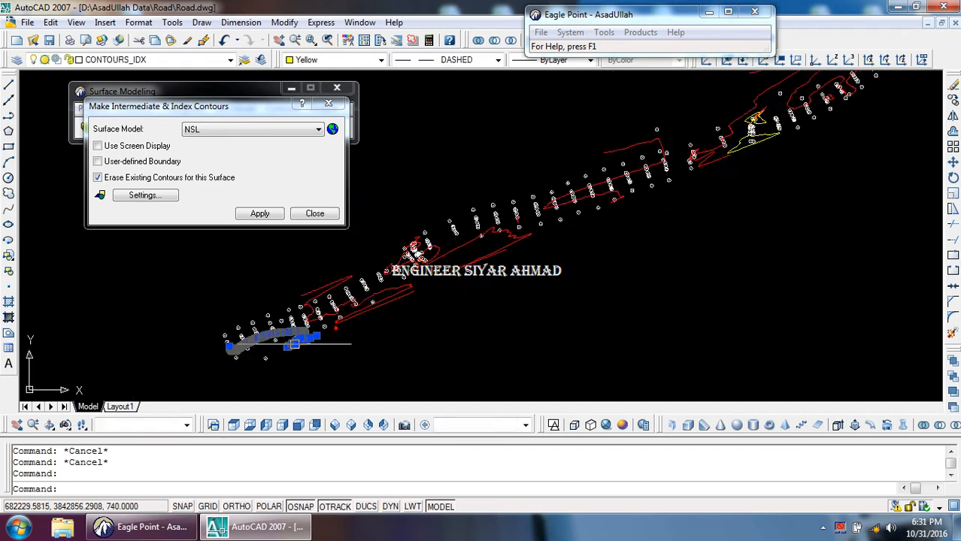
scroll(743, 156, "up", 2)
key("Escape")
key("Escape")
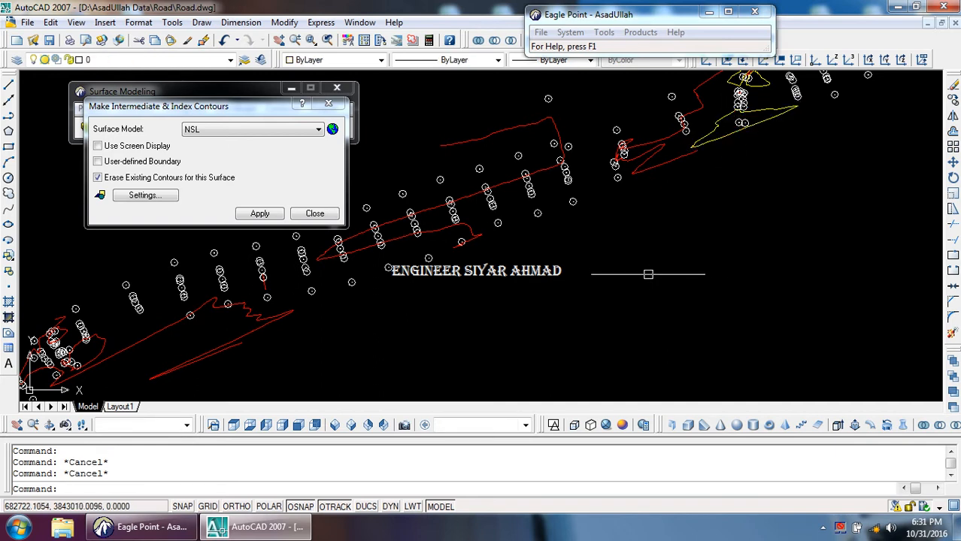
scroll(646, 267, "down", 2)
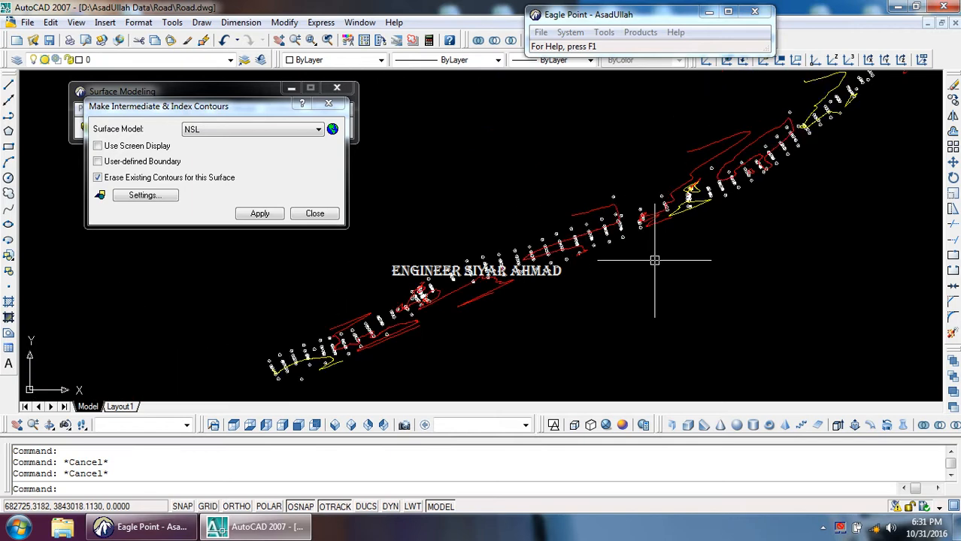
scroll(645, 285, "up", 1)
scroll(645, 289, "down", 1)
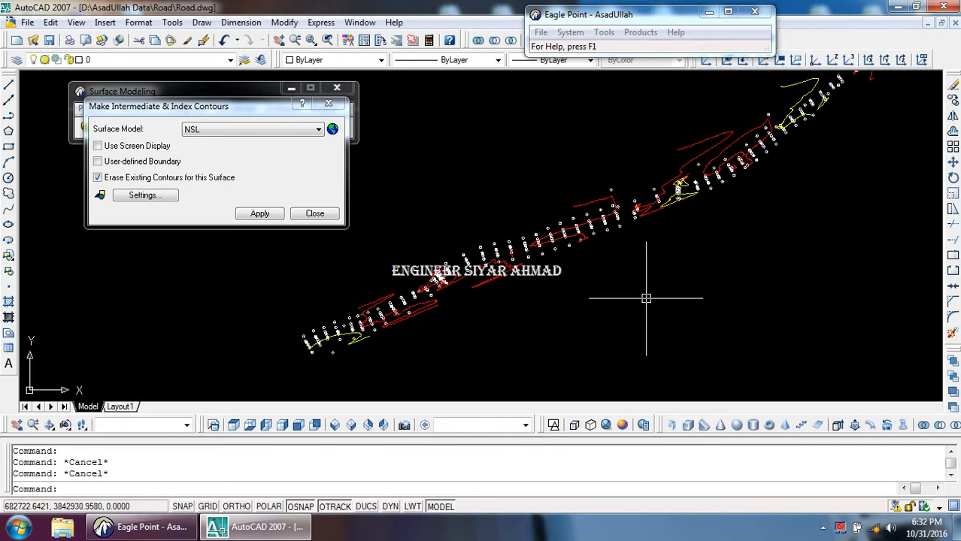
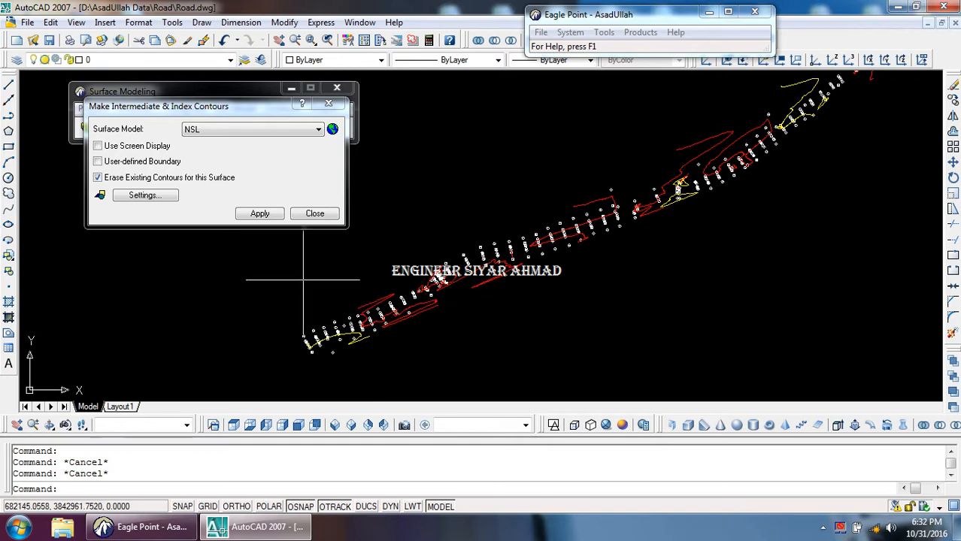
left_click(145, 195)
left_click(305, 97)
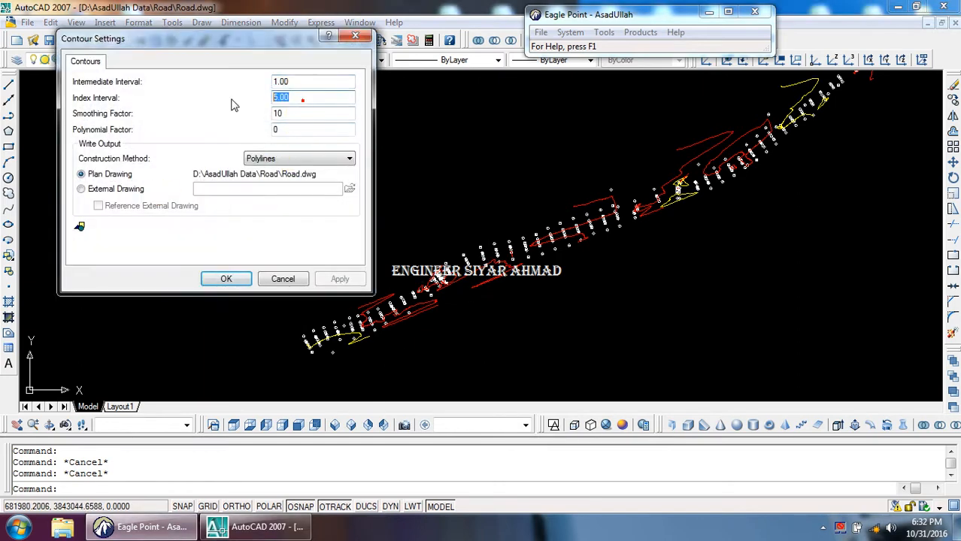
left_click(282, 279)
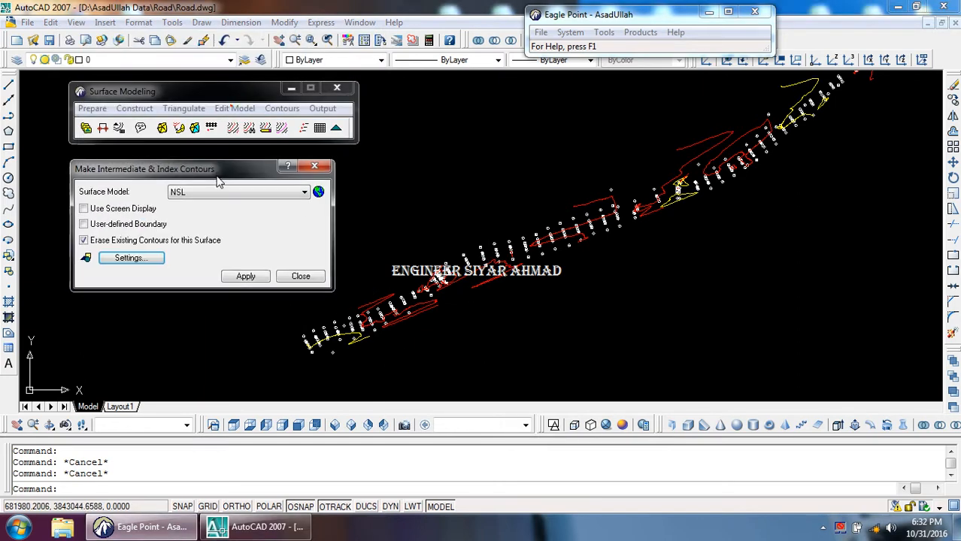
left_click(301, 281)
Open the contour settings for making the NSL surface's intermediate and index contours
left_click(278, 111)
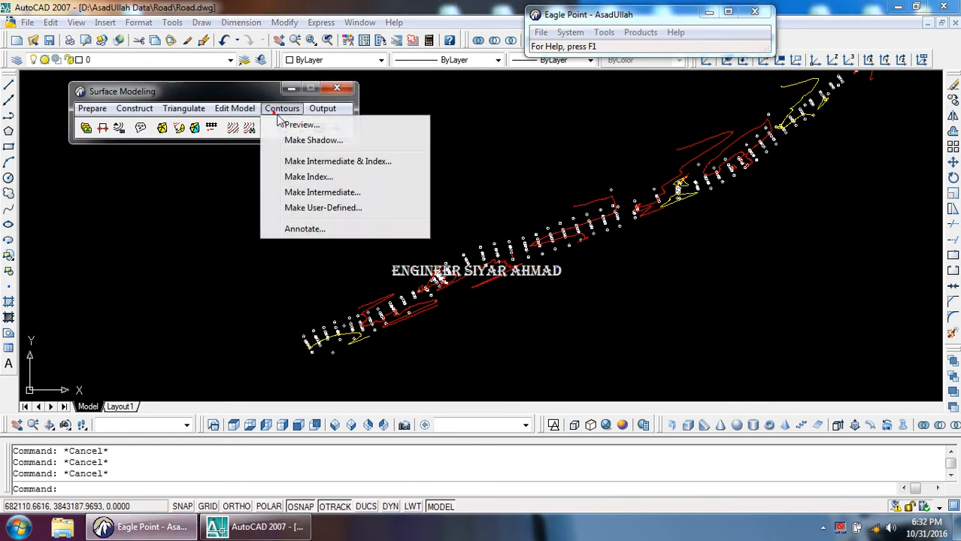
left_click(317, 160)
left_click(161, 196)
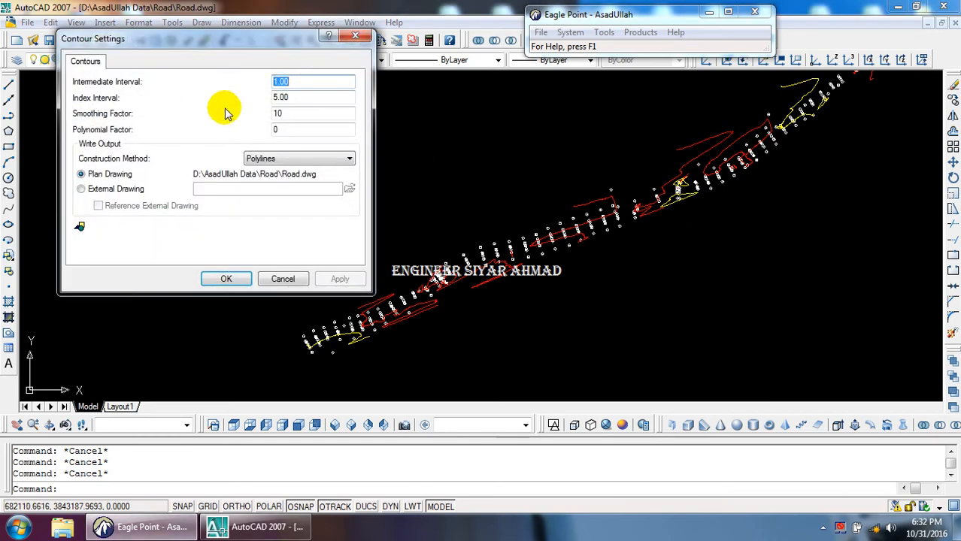
Try an index interval of 3.000, and try an intermediate interval of 2.00 with an index interval of 10.00
left_click(299, 85)
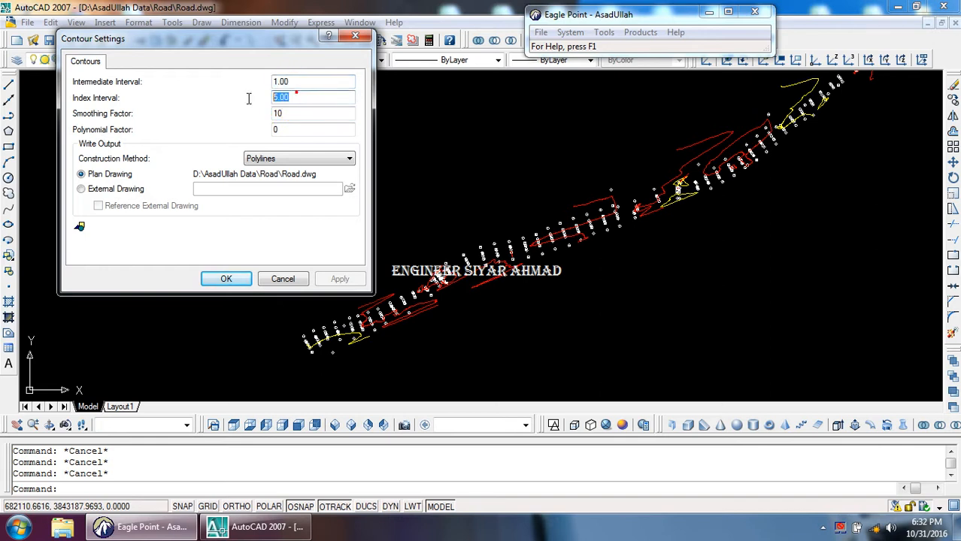
type("3.000")
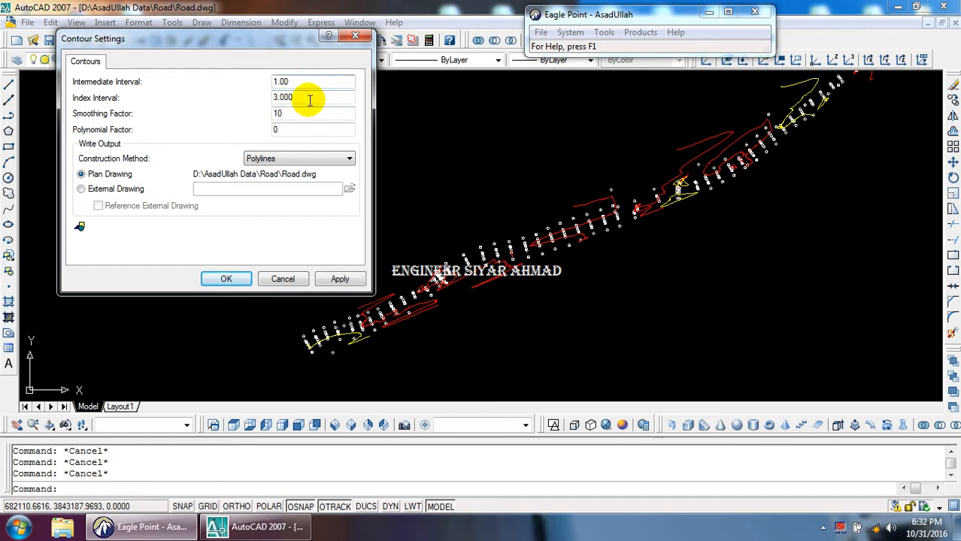
double_click(276, 82)
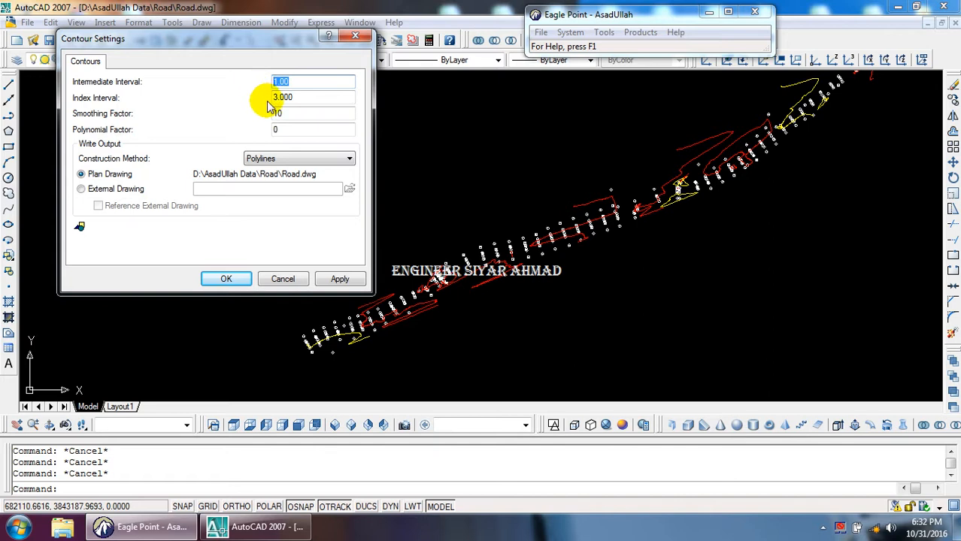
type("2.00")
double_click(311, 95)
type("10.00")
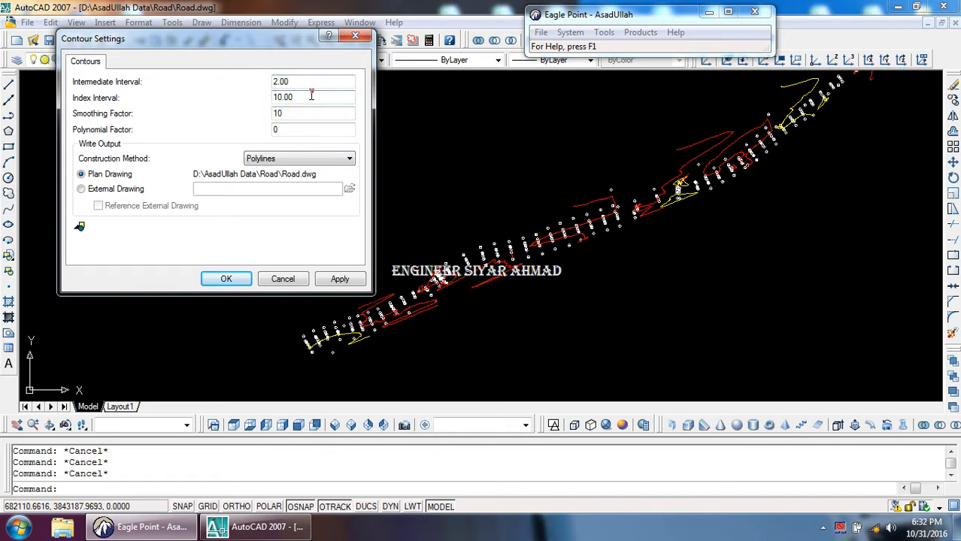
Set the intermediate contour interval to 1.00 and the index contour interval to 3.000
left_click(304, 97)
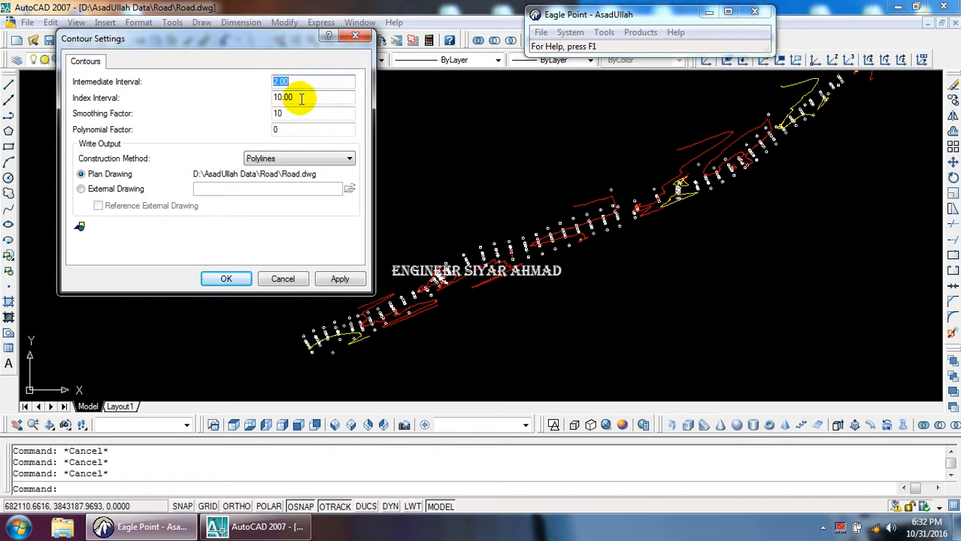
double_click(300, 98)
type("1")
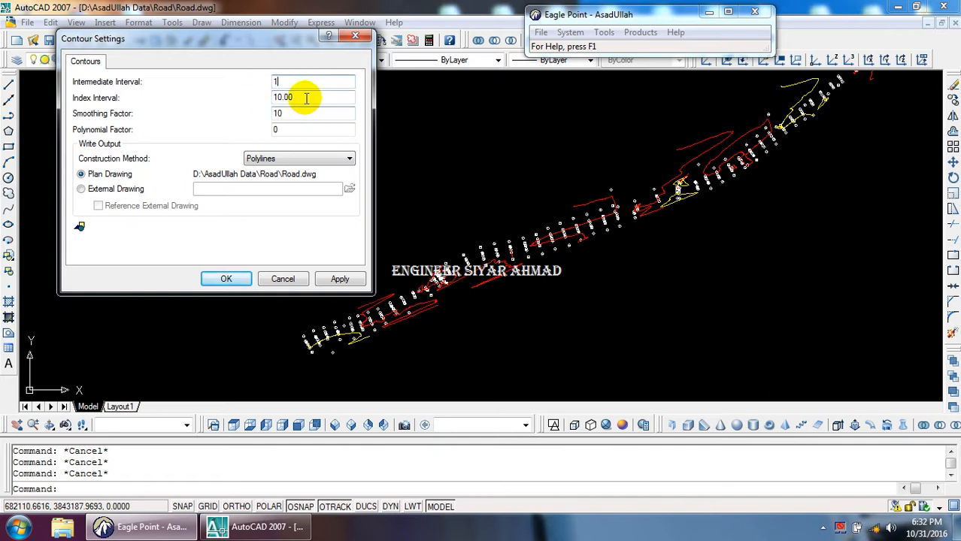
type("3")
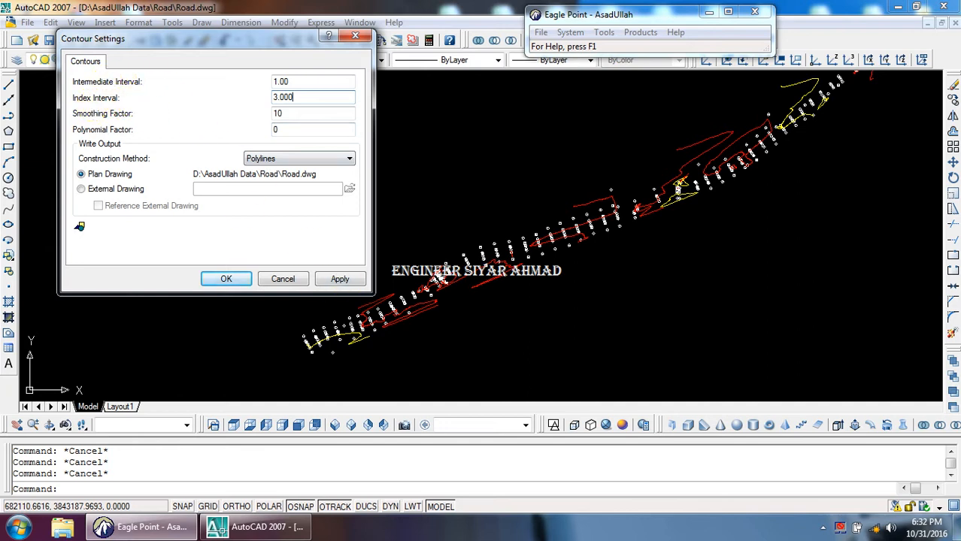
Try an intermediate contour interval of 12.00 with an index contour interval of 60.00
double_click(306, 81)
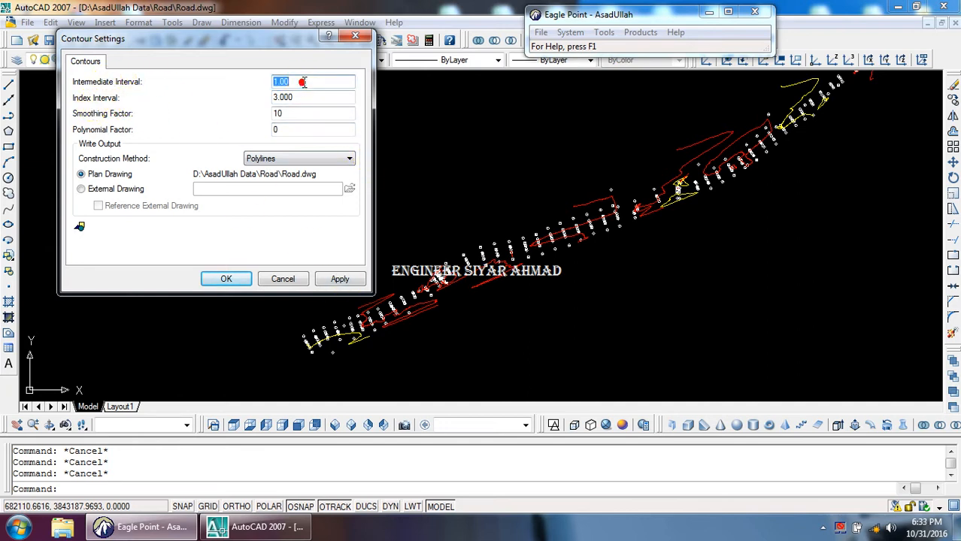
type("1")
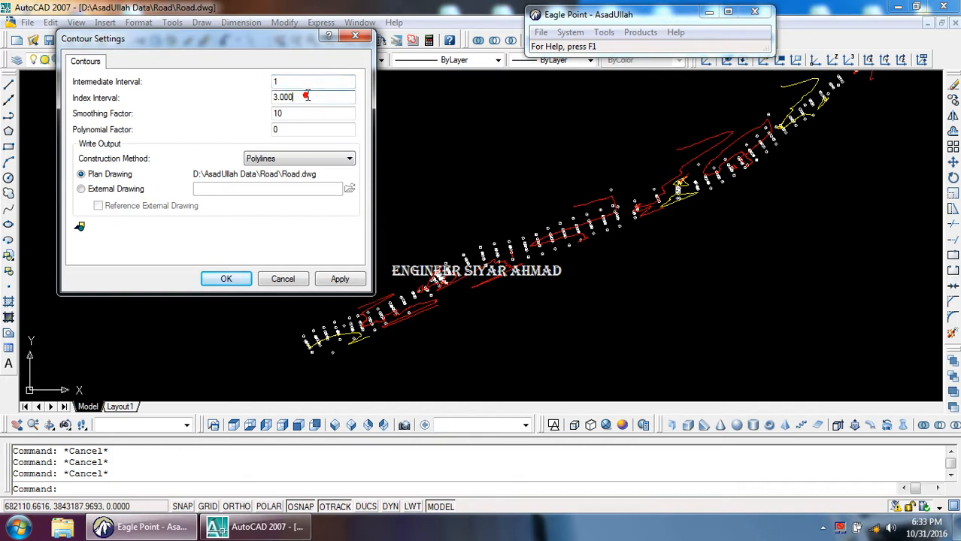
type("2.00")
double_click(297, 98)
type("60.00")
Set the intermediate interval to 1.00 and the index interval to 5.00, and apply the contour settings
double_click(303, 82)
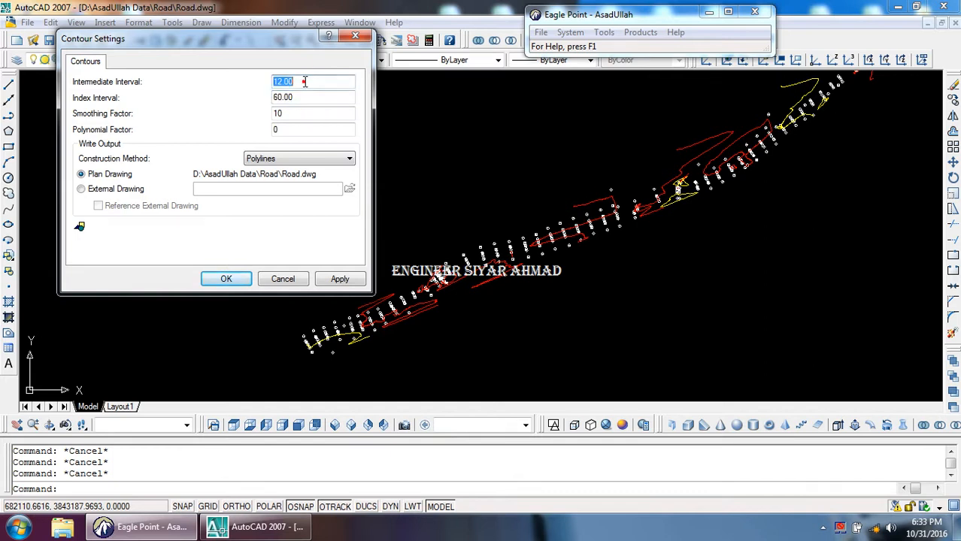
type("1.00")
double_click(303, 98)
type("5.00")
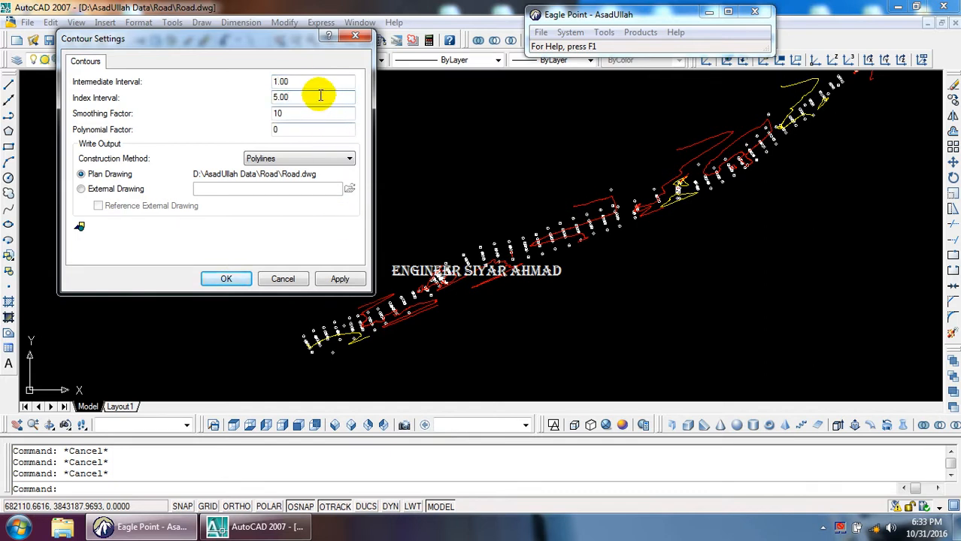
left_click(340, 279)
left_click(340, 279)
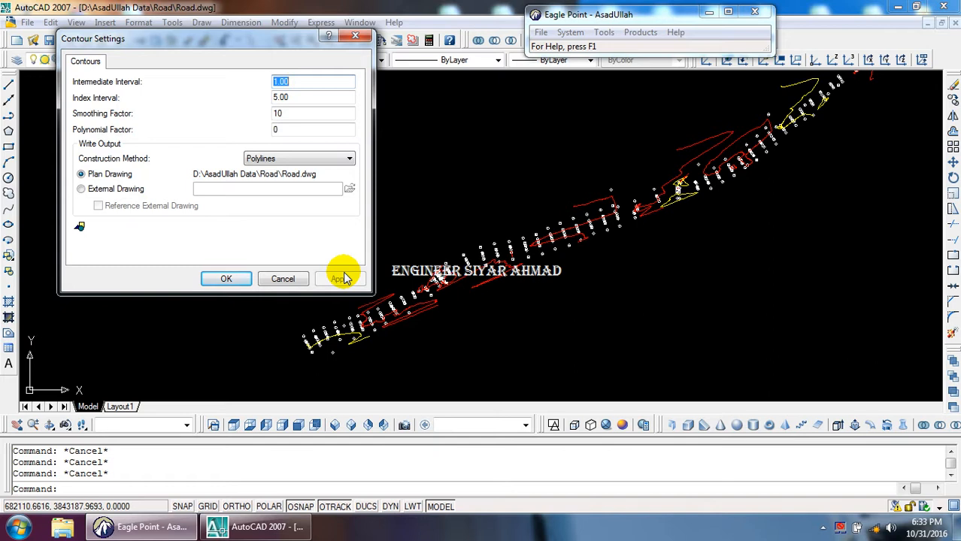
Try an intermediate interval of 2 with an index interval of 10.00 in the contour settings
left_click(311, 80)
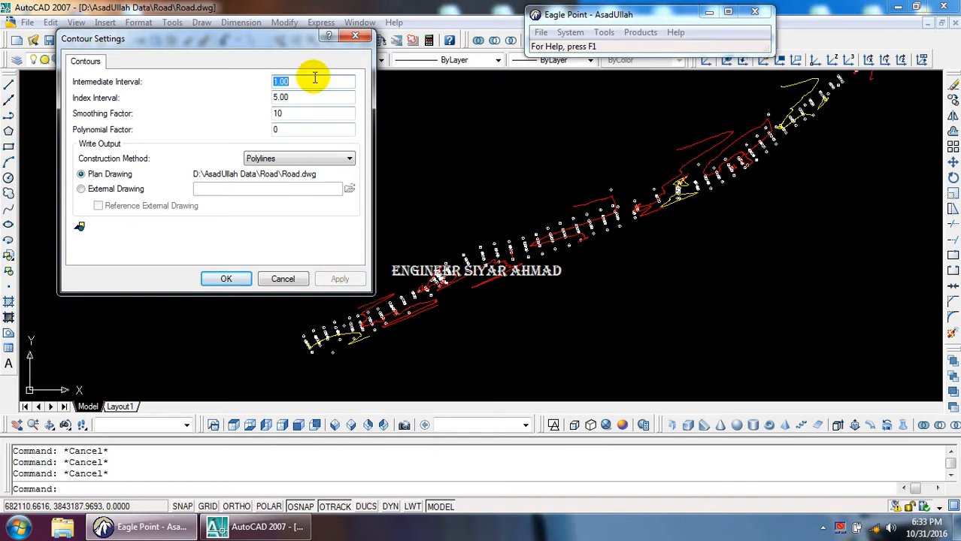
left_click(315, 81)
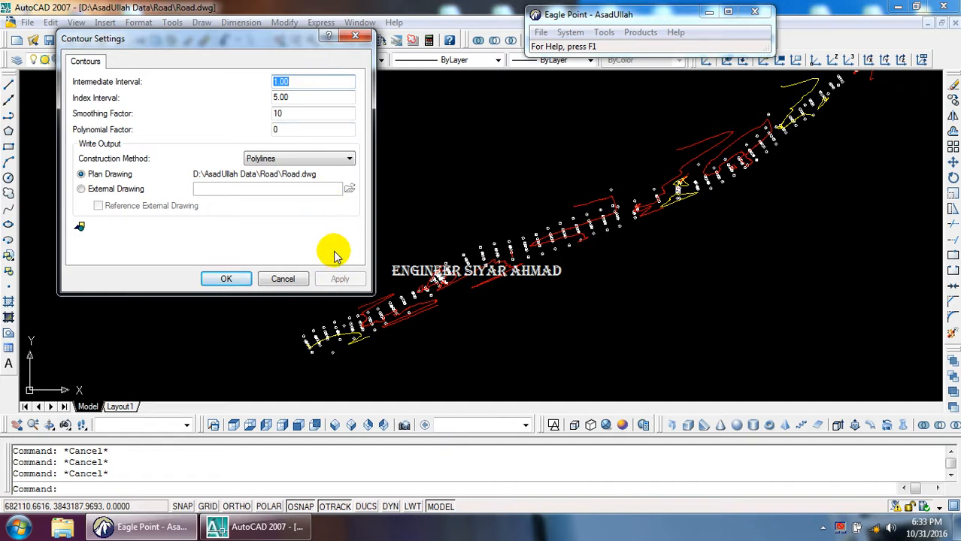
type("2")
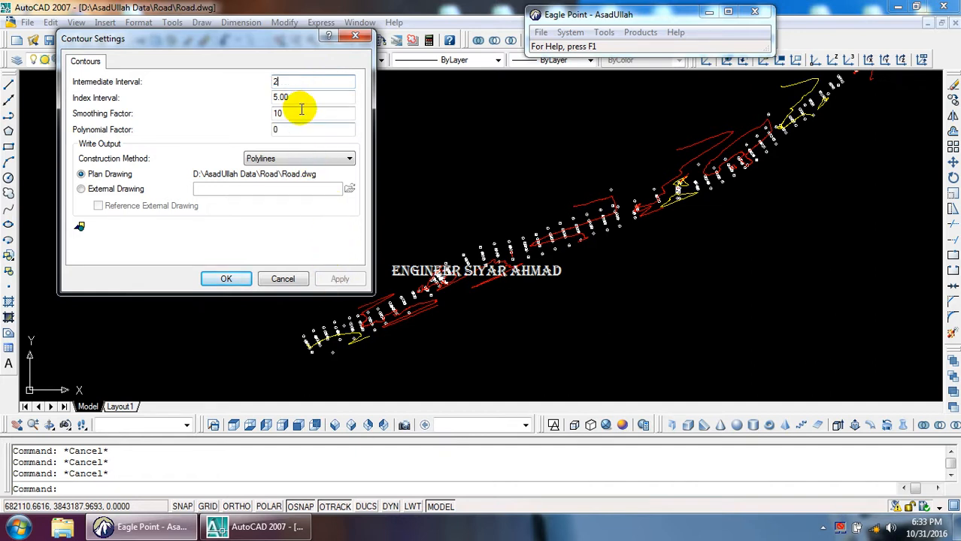
key("Tab")
type("10.00")
Restore the intermediate interval to 1.00 and the index interval to 5.00, and apply both values
double_click(310, 83)
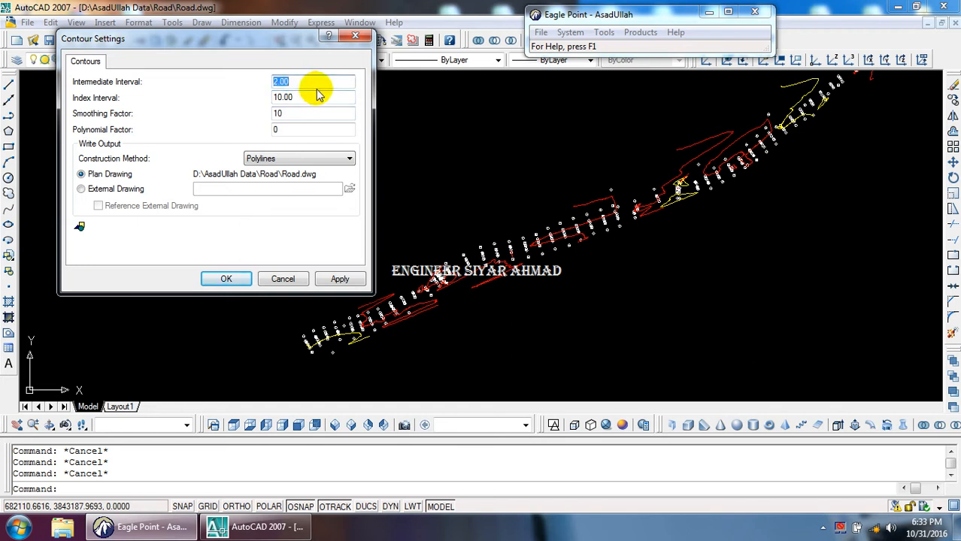
type("1")
key("Tab")
type("5.00")
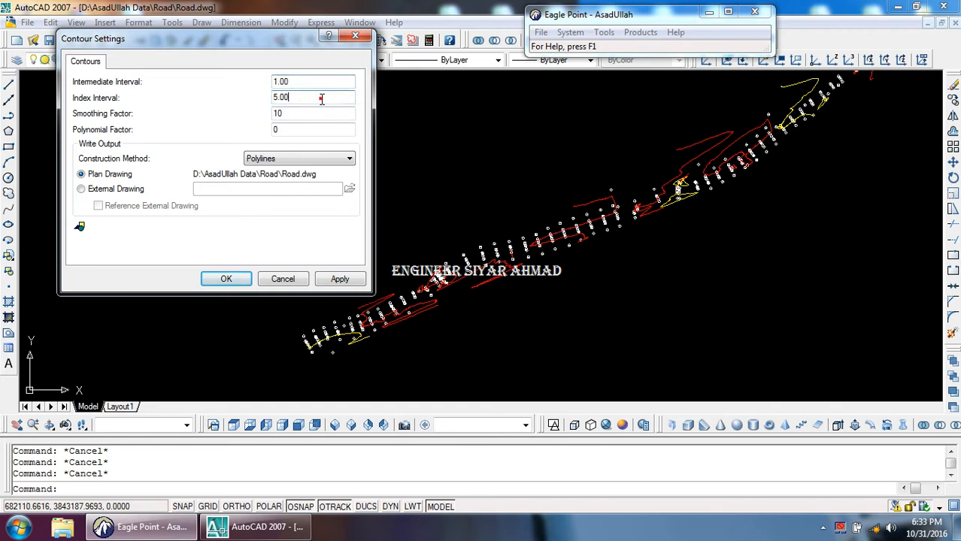
left_click(342, 280)
Set the contour smoothing factor to 0 and apply it
double_click(304, 111)
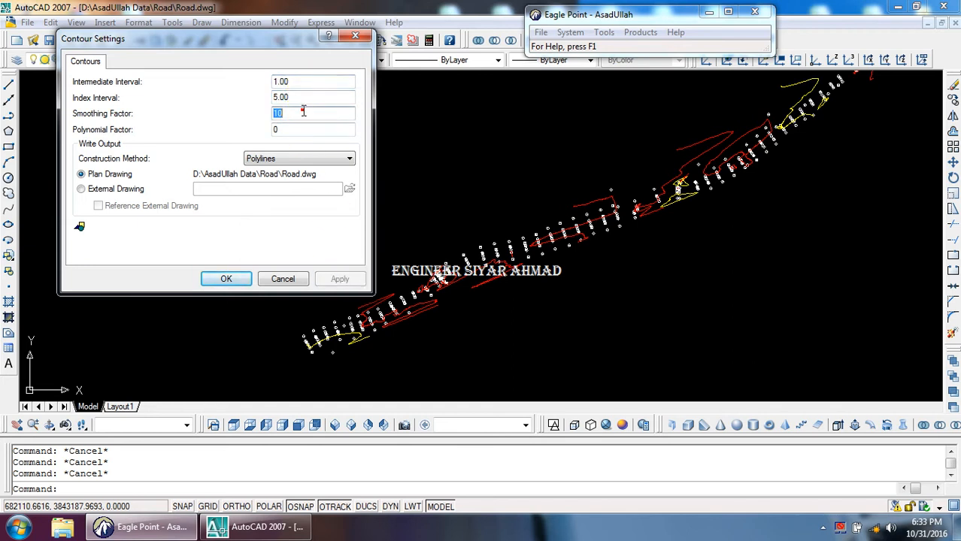
type("0")
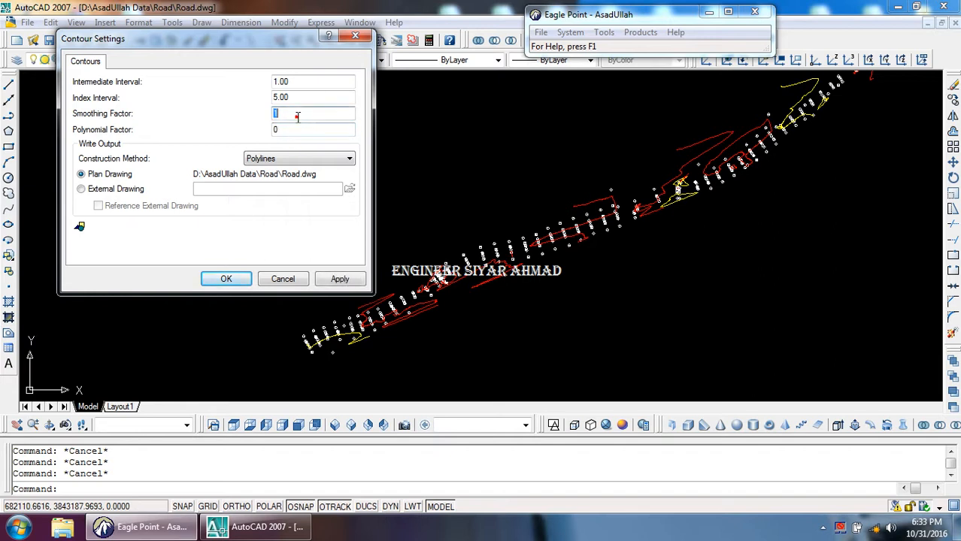
left_click(340, 279)
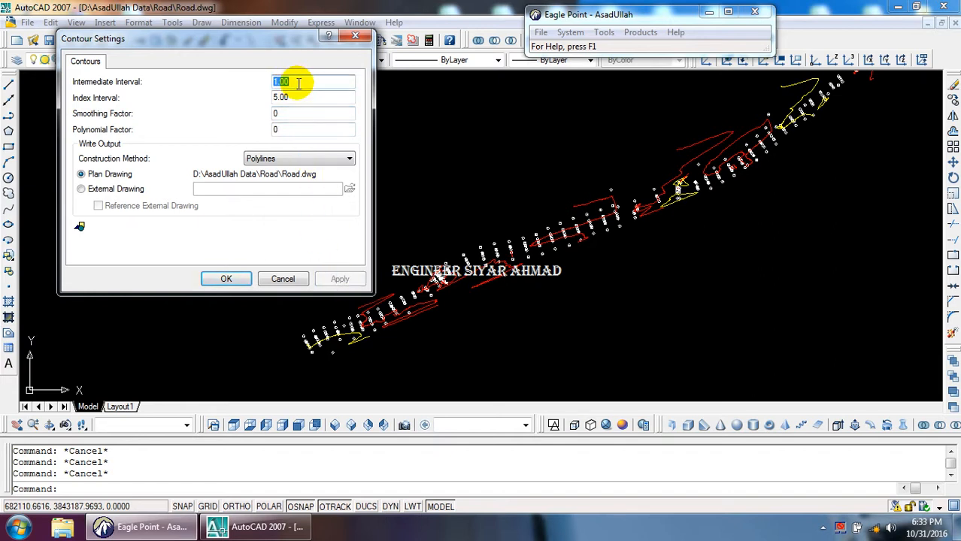
Set the intermediate contour interval to 10.00 and the index contour interval to 50.00
type("10")
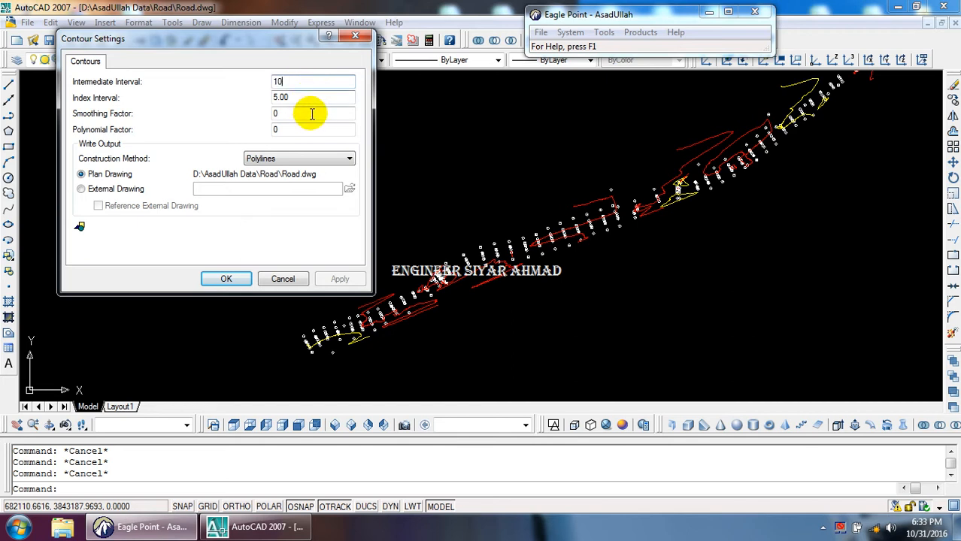
left_click(311, 113)
double_click(298, 98)
Set the intermediate contour interval back to 1.00 and the index contour interval to 5.00
double_click(310, 82)
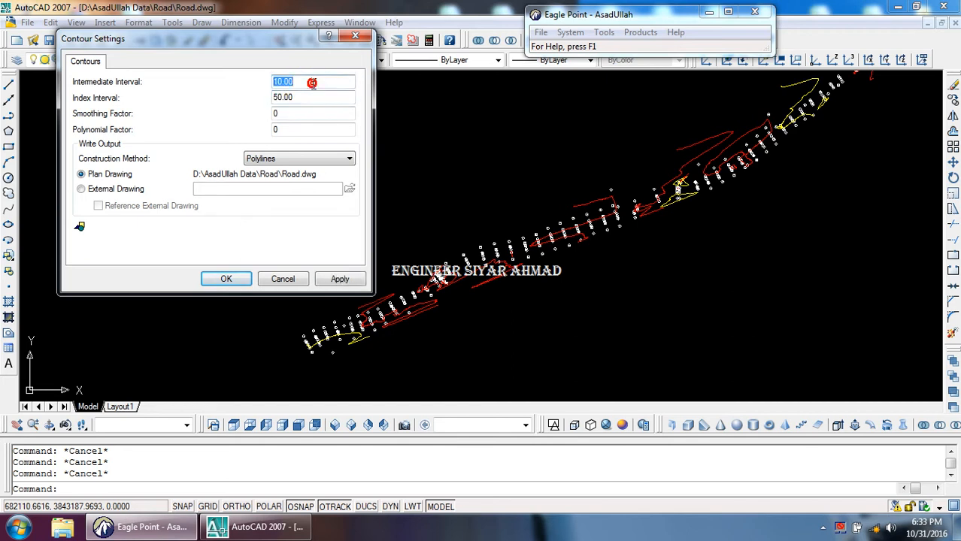
type("1")
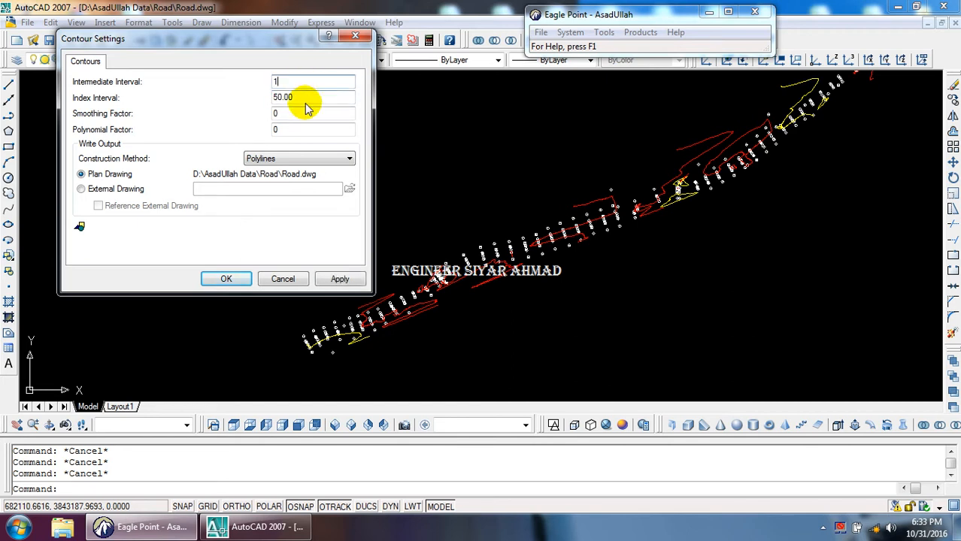
left_click(305, 112)
left_click(305, 112)
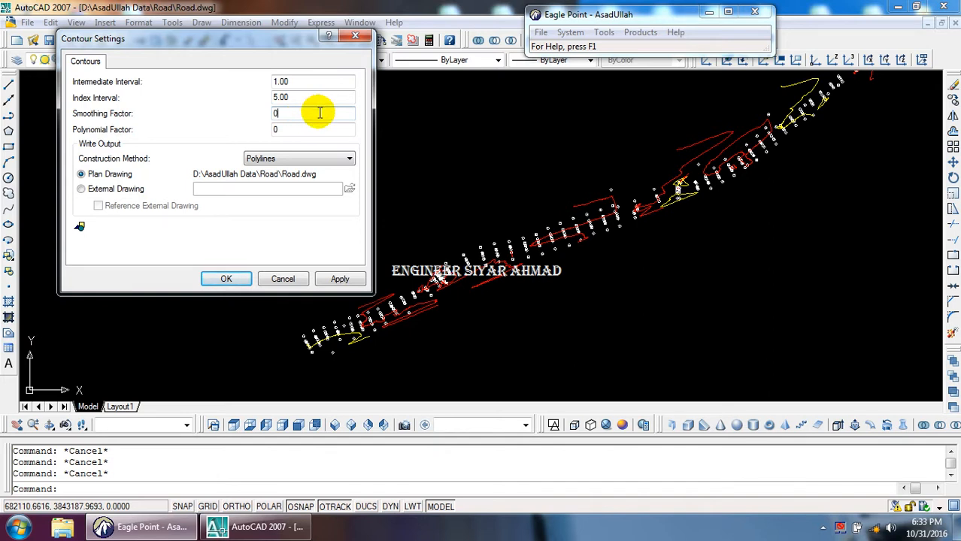
Examine the shape and spacing of the existing red and yellow contours along the whole length of the road
left_click(673, 322)
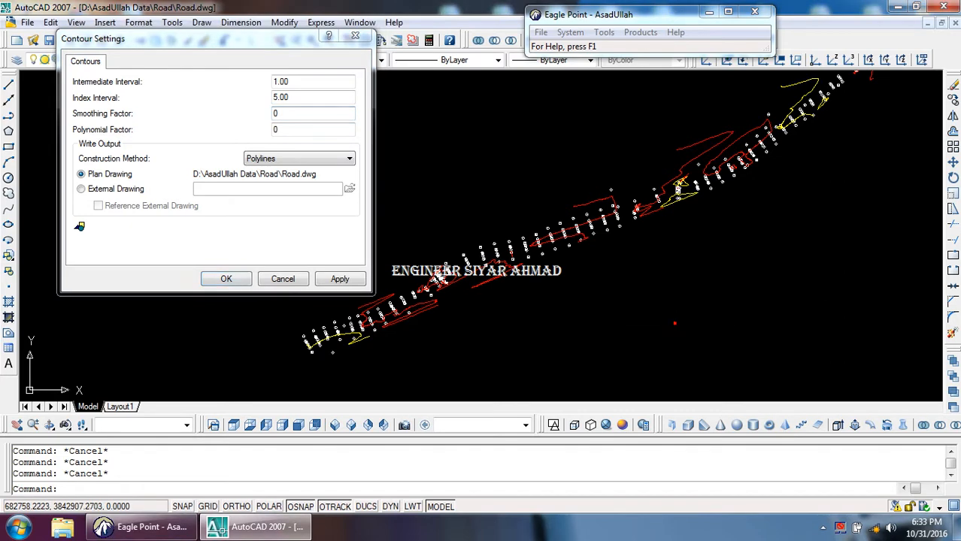
scroll(501, 271, "down", 2)
scroll(468, 289, "up", 3)
scroll(466, 290, "down", 2)
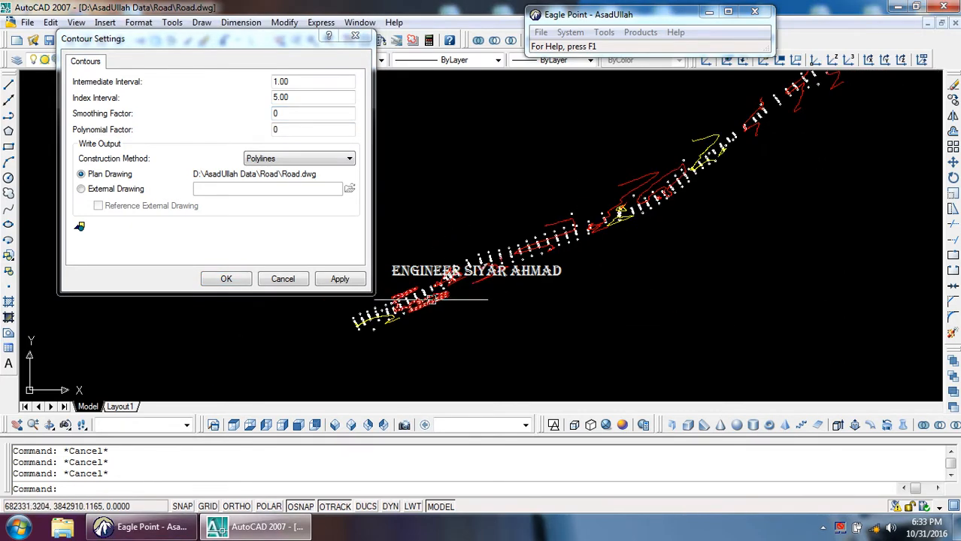
scroll(439, 305, "up", 2)
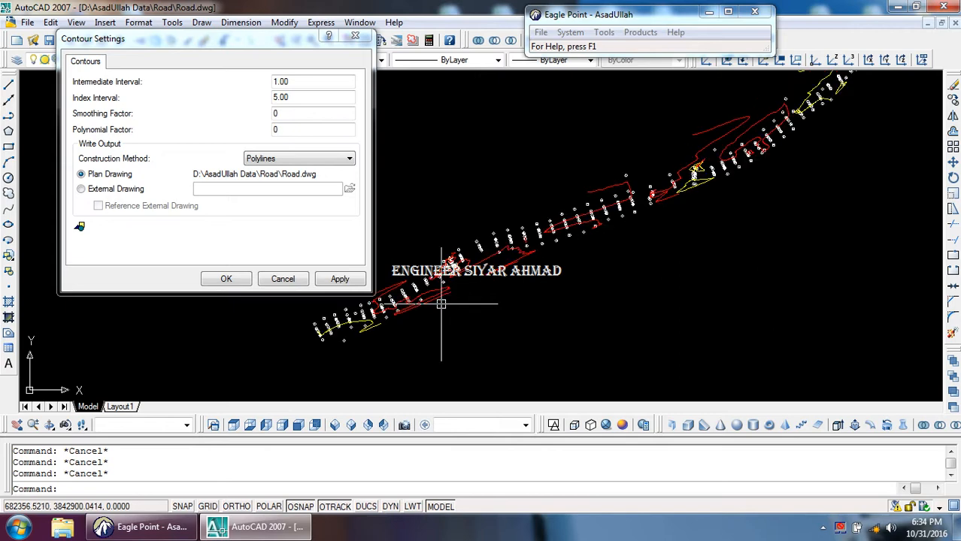
scroll(447, 305, "down", 4)
scroll(456, 306, "up", 1)
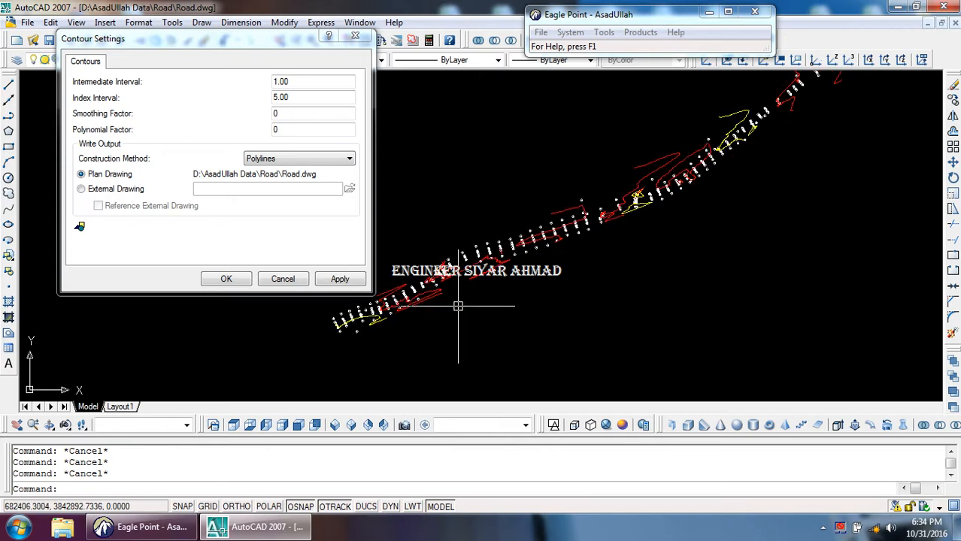
scroll(490, 302, "down", 1)
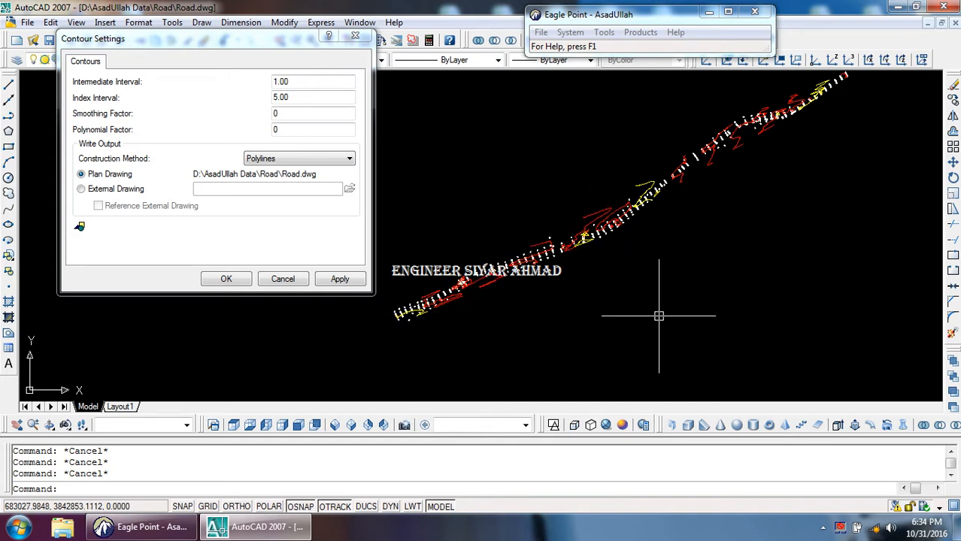
scroll(440, 296, "up", 1)
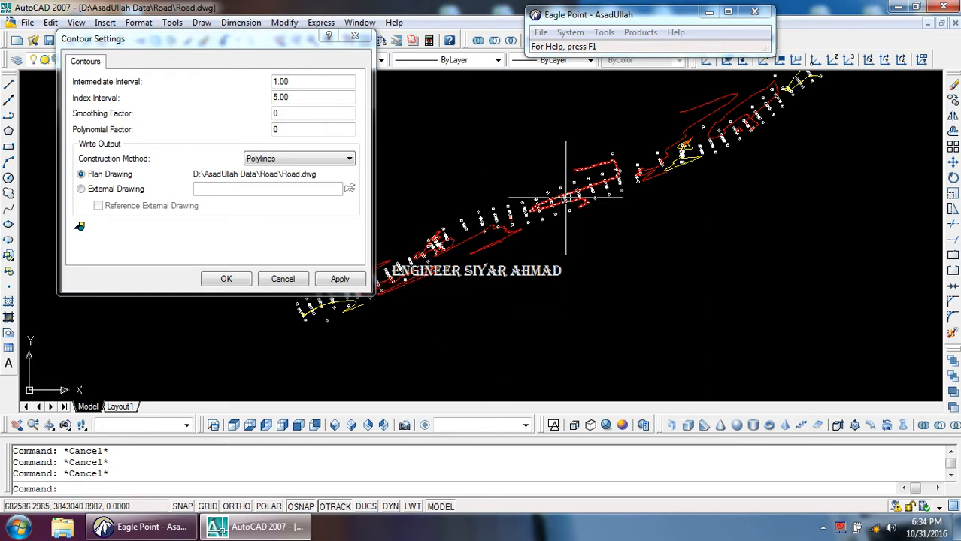
scroll(640, 190, "up", 3)
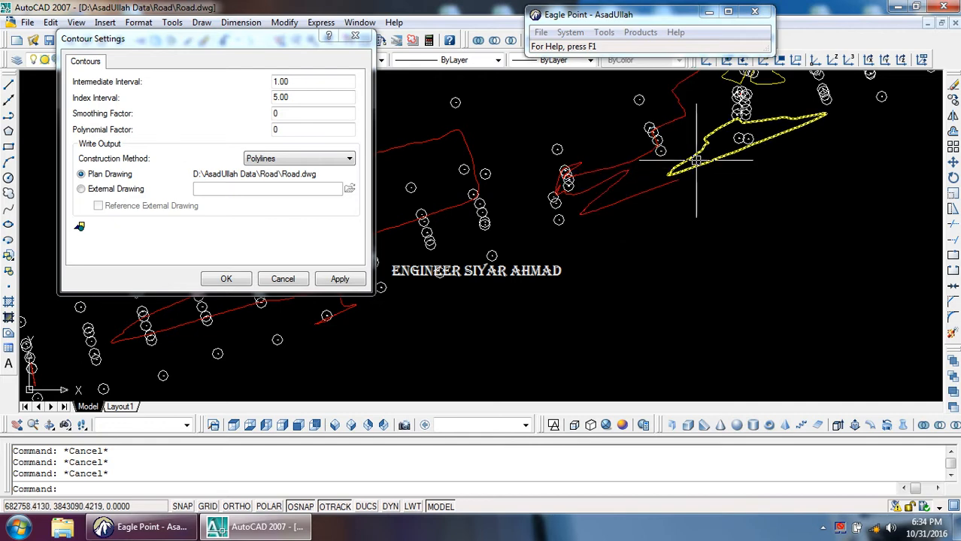
scroll(687, 160, "down", 5)
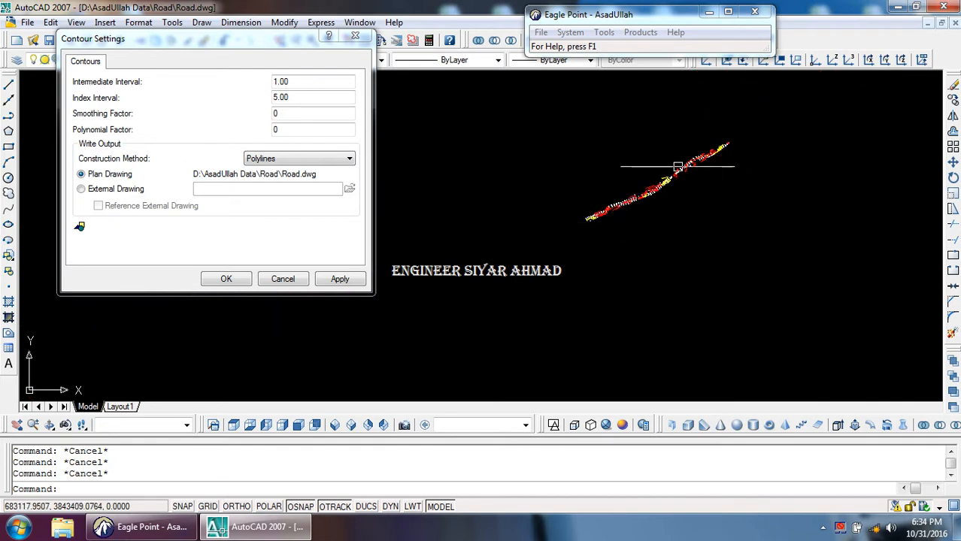
scroll(682, 171, "up", 3)
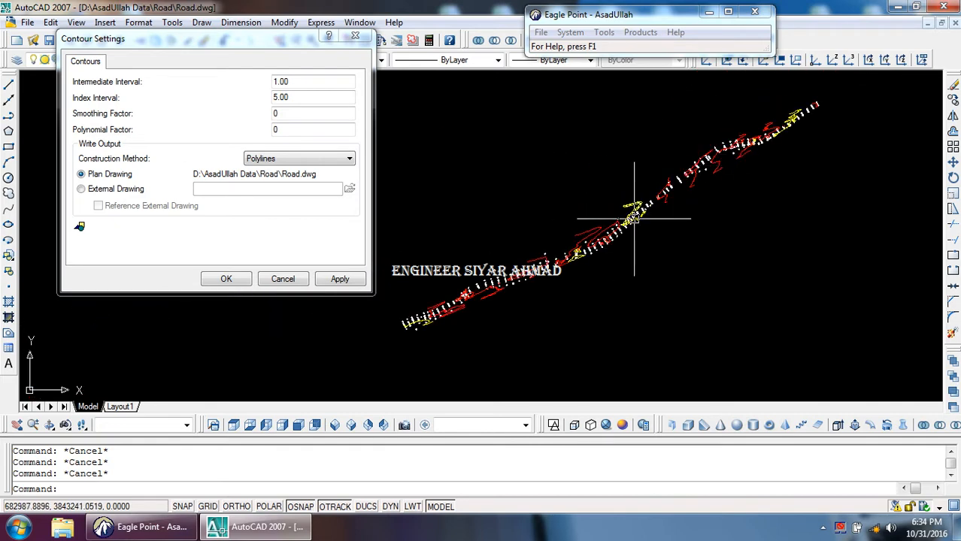
Apply the changed contour interval settings
left_click(348, 284)
left_click(339, 279)
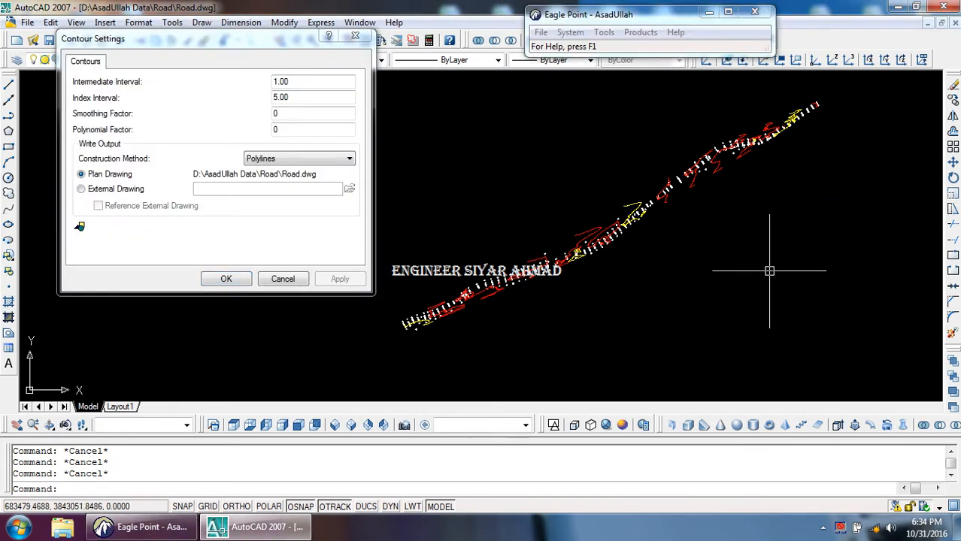
left_click(615, 310)
left_click(554, 344)
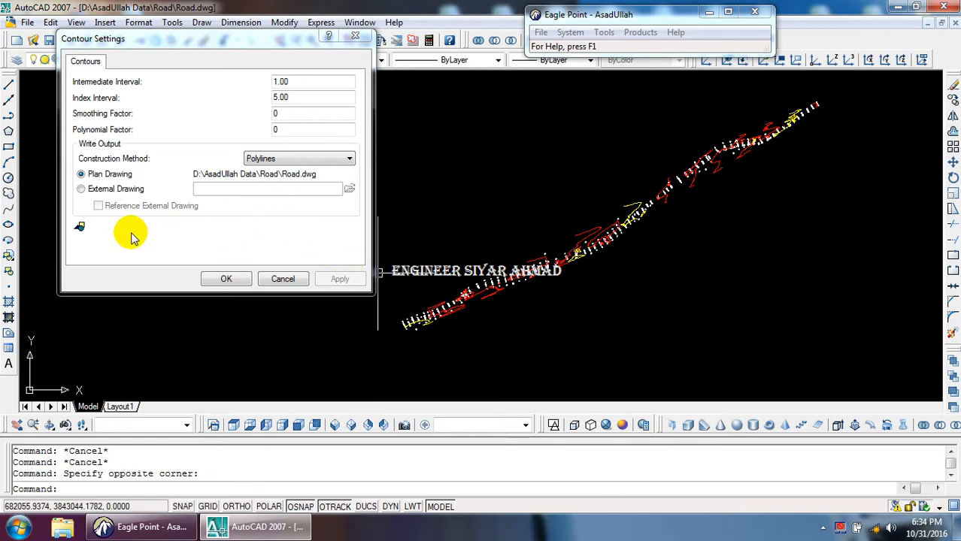
Review the line type in the index contours' CAD settings, and close the contour settings and contour-making dialogs
left_click(80, 226)
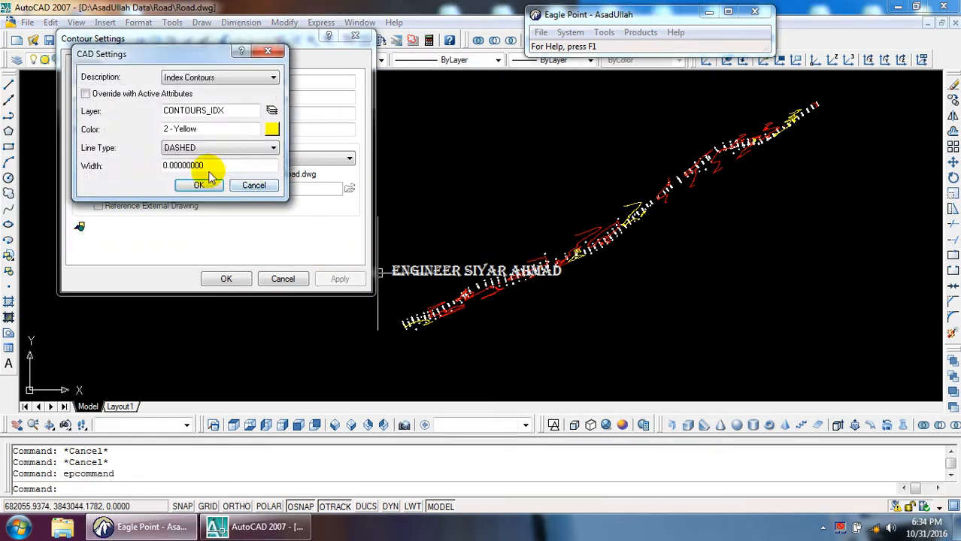
left_click(214, 153)
left_click(213, 153)
left_click(236, 182)
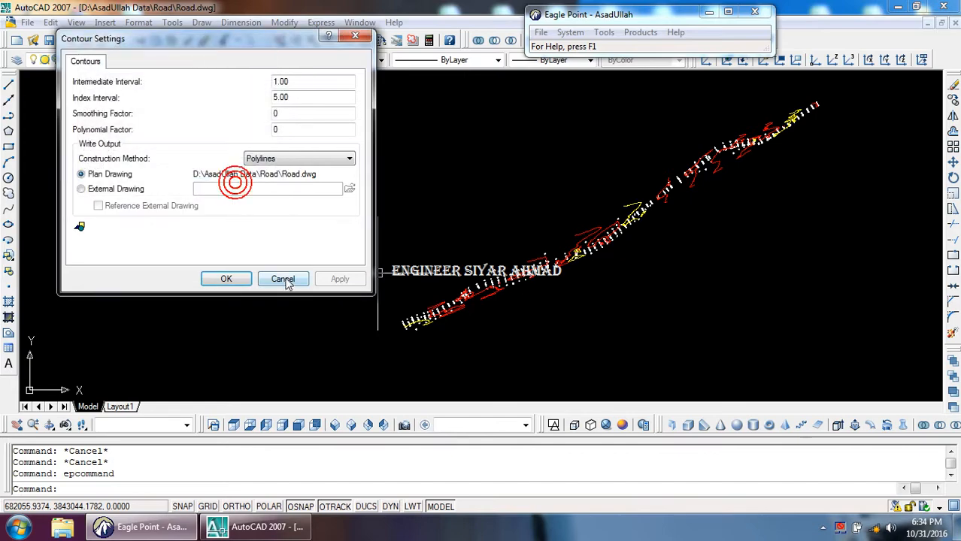
left_click(284, 278)
left_click(316, 212)
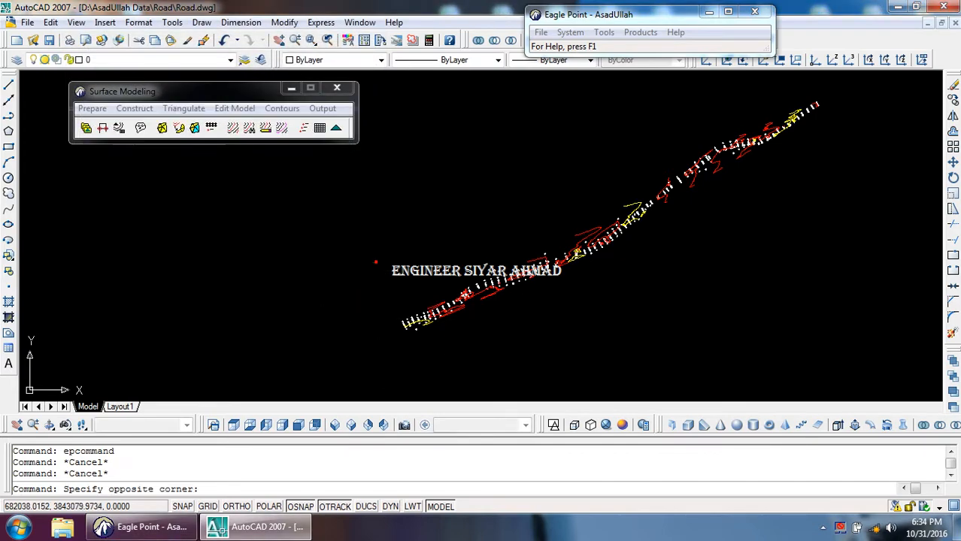
Inspect a red intermediate contour near the southwestern end of the road up close, and clear the selection
scroll(401, 319, "up", 8)
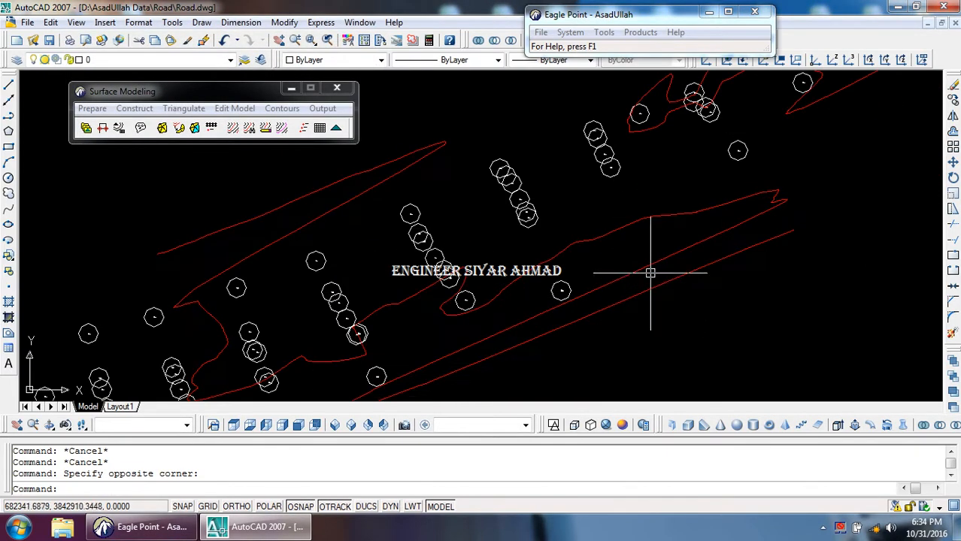
scroll(622, 214, "down", 5)
scroll(632, 247, "up", 5)
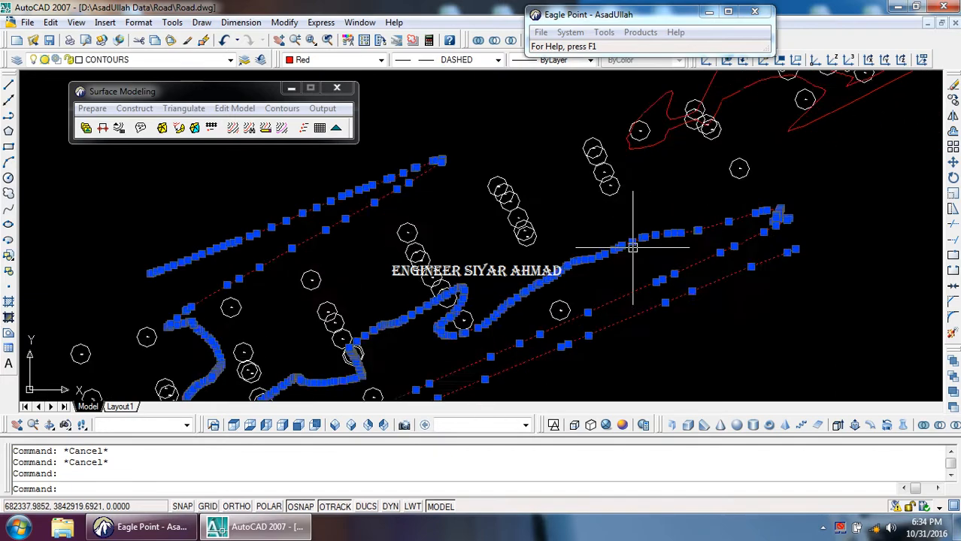
scroll(632, 247, "up", 5)
scroll(611, 215, "down", 8)
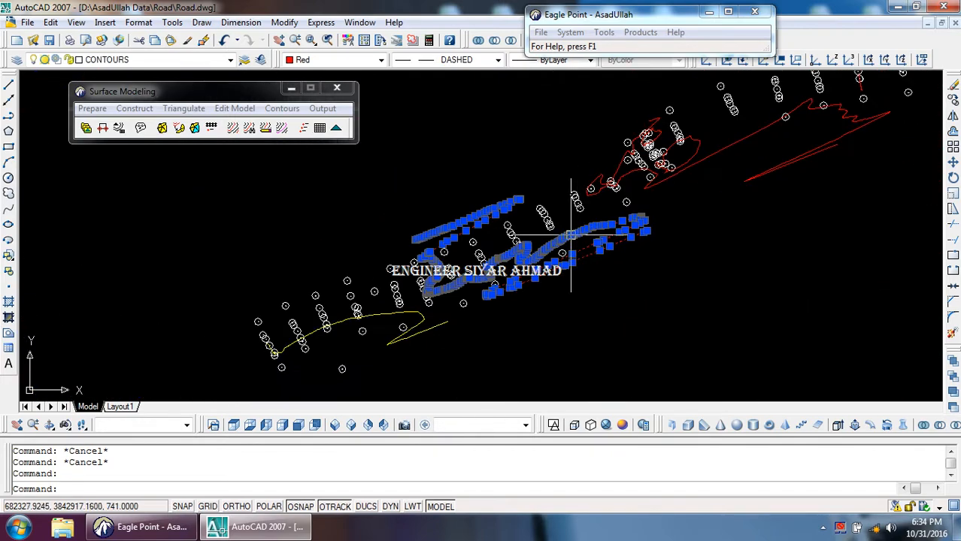
key("Escape")
Start making intermediate and index contours for the NSL surface model and confirm the contour settings
left_click(280, 108)
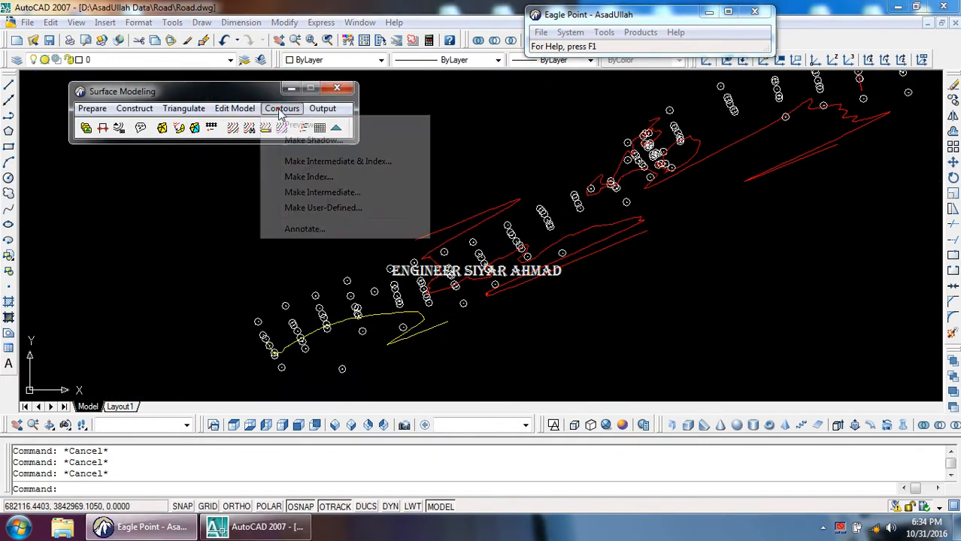
left_click(308, 161)
left_click(145, 194)
key("Return")
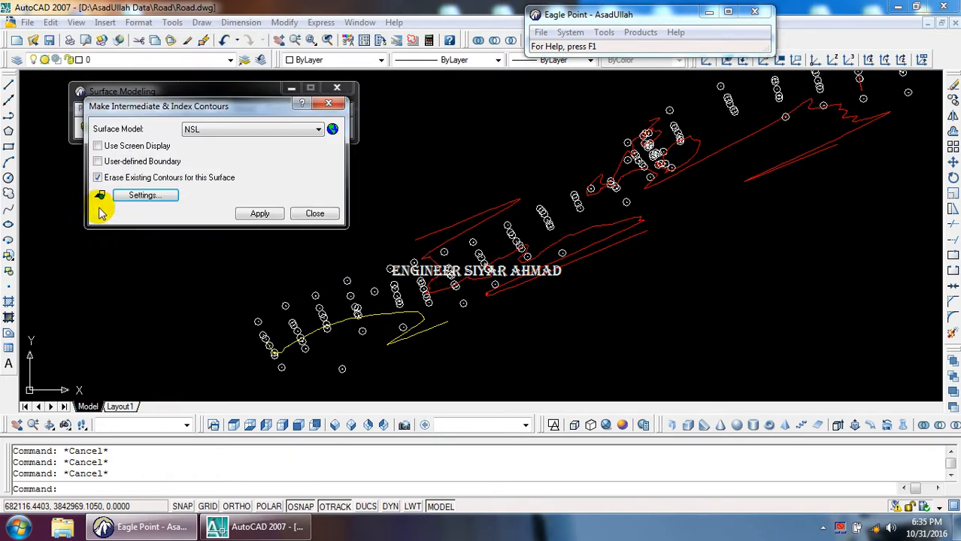
Choose the DASHED line type for Index Contours in the contour CAD settings
left_click(101, 194)
left_click(273, 147)
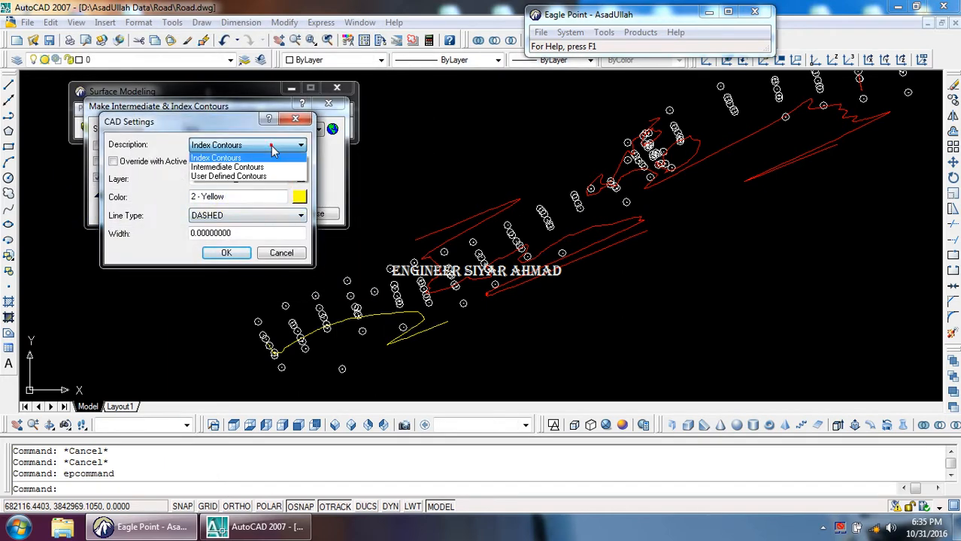
left_click(272, 158)
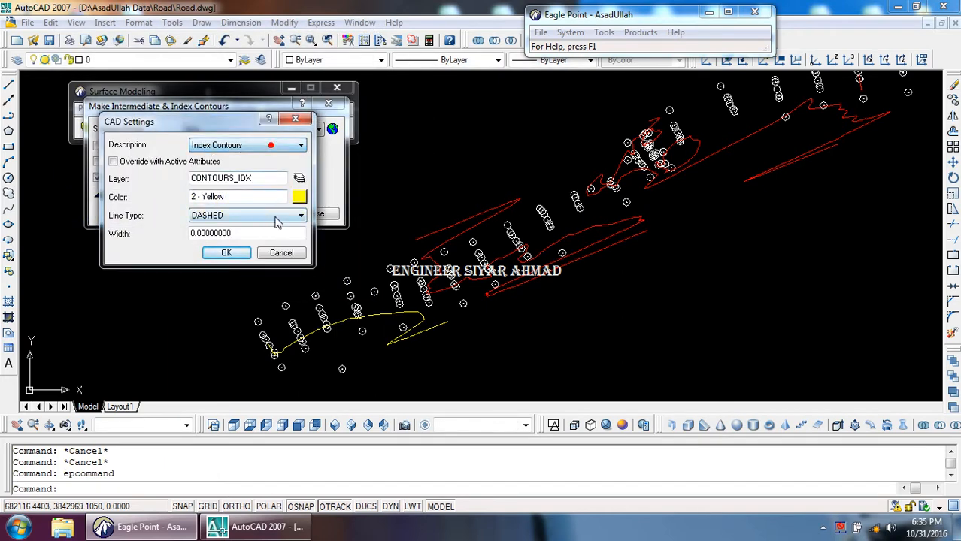
left_click(242, 218)
left_click(240, 251)
Confirm the CAD settings for Intermediate Contours and remake the NSL contours, erasing the existing ones
left_click(234, 147)
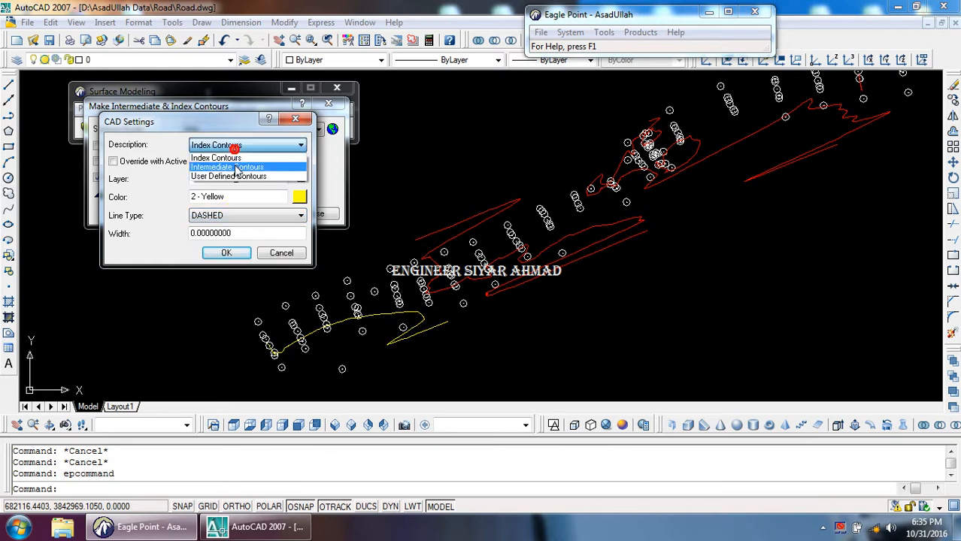
left_click(235, 167)
left_click(242, 253)
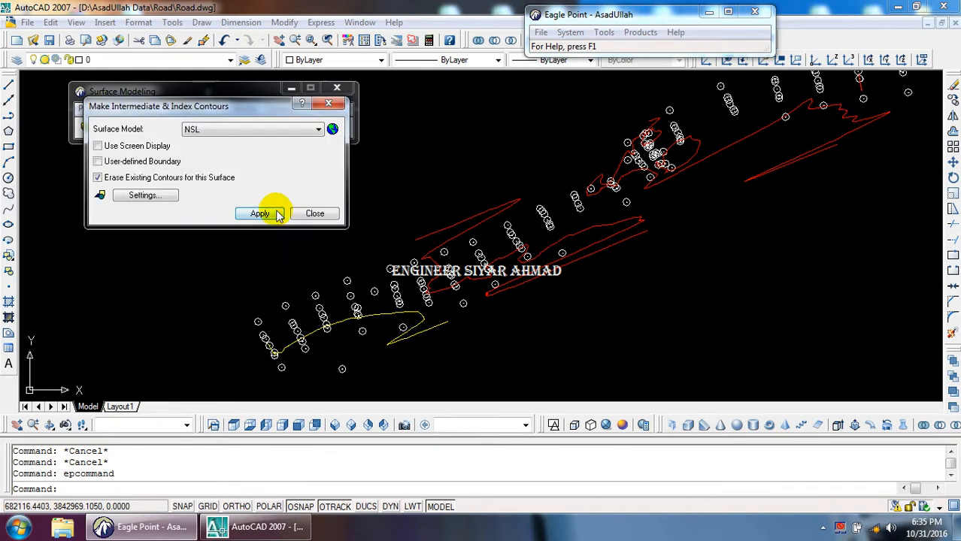
left_click(269, 214)
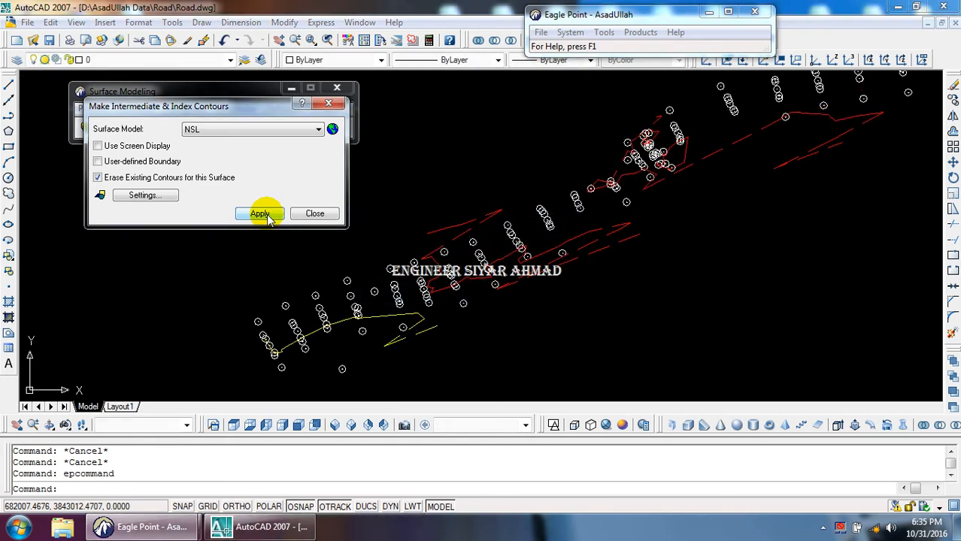
Regenerate the drawing with the remade contours and try to save it
right_click(568, 286)
key("Return")
key("ctrl+s")
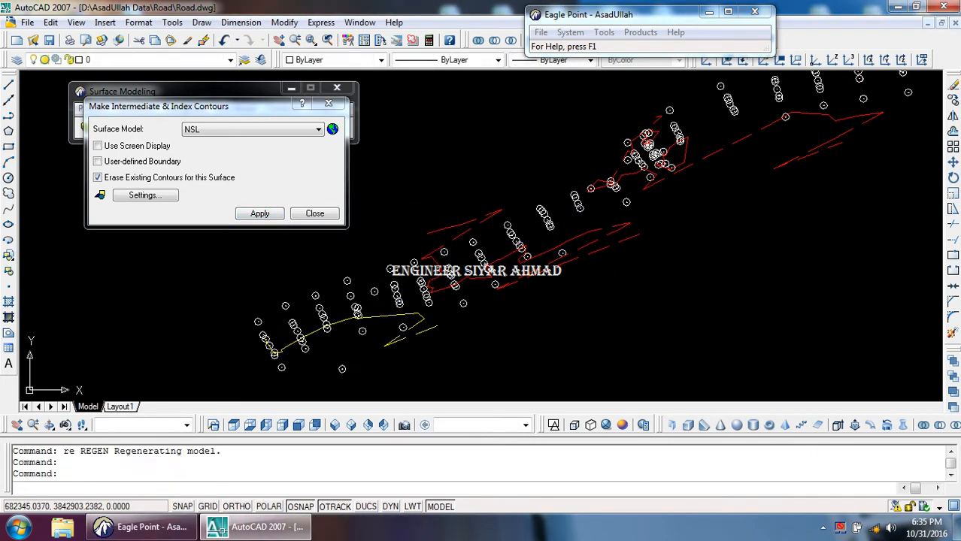
key("Escape")
key("Escape")
key("Escape")
key("Escape")
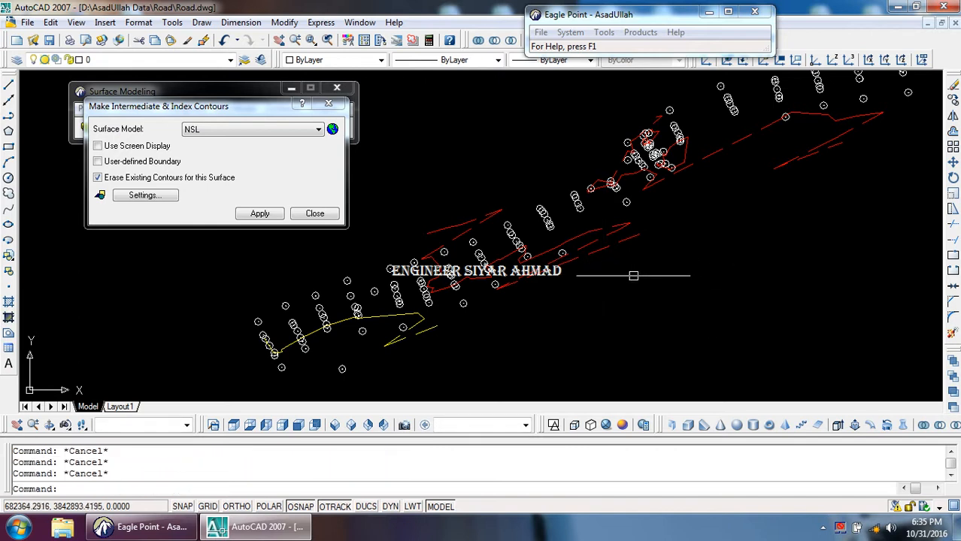
Set the drawing's linetype scale factor to .25 with LTSCALE
type("lts")
key("Return")
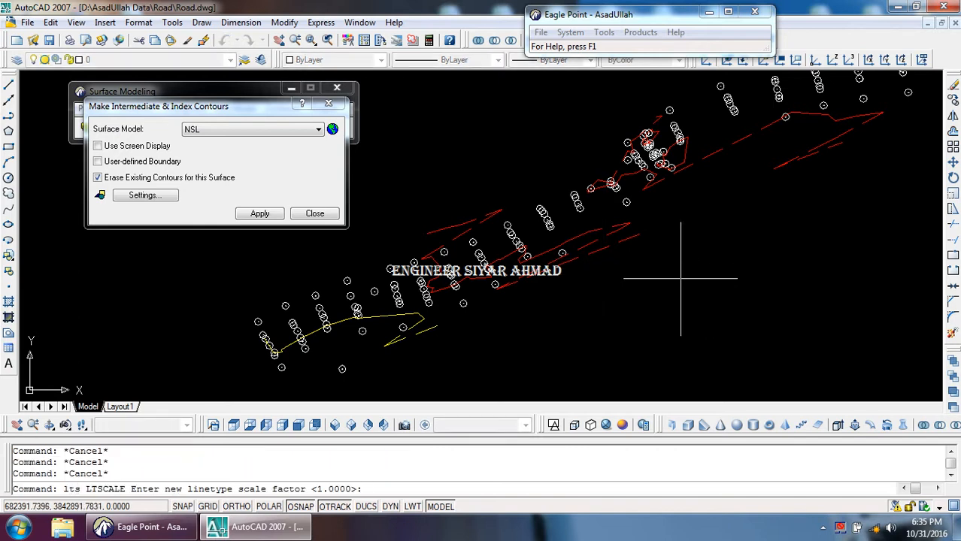
type(".25")
key("Return")
Check the dash pattern of the contours up close and from farther out along the road
scroll(661, 263, "up", 3)
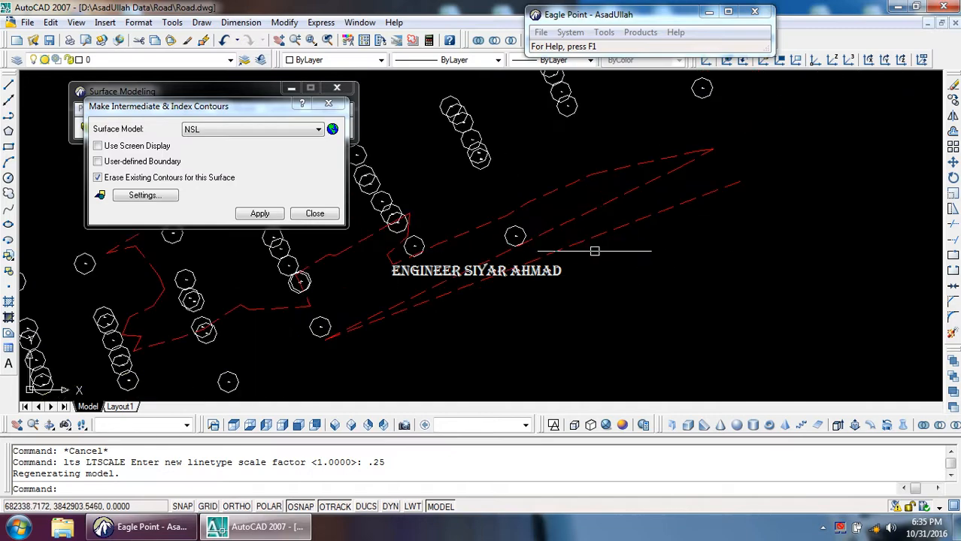
scroll(593, 259, "down", 3)
scroll(558, 263, "down", 3)
scroll(622, 208, "up", 3)
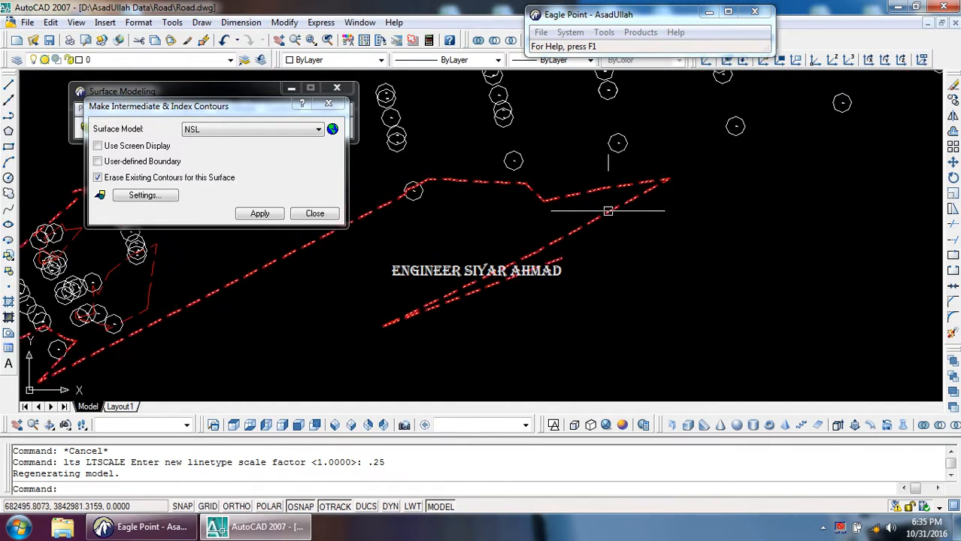
scroll(624, 195, "down", 3)
scroll(636, 179, "up", 3)
scroll(528, 199, "down", 4)
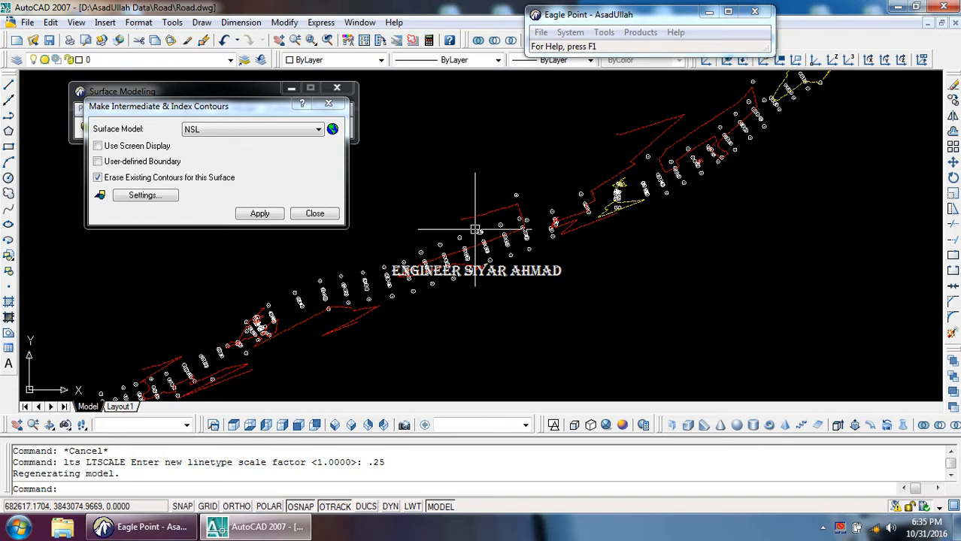
Try repeatedly to save the Road.dwg drawing, cancelling or retrying the command in progress between attempts
key("ctrl+s")
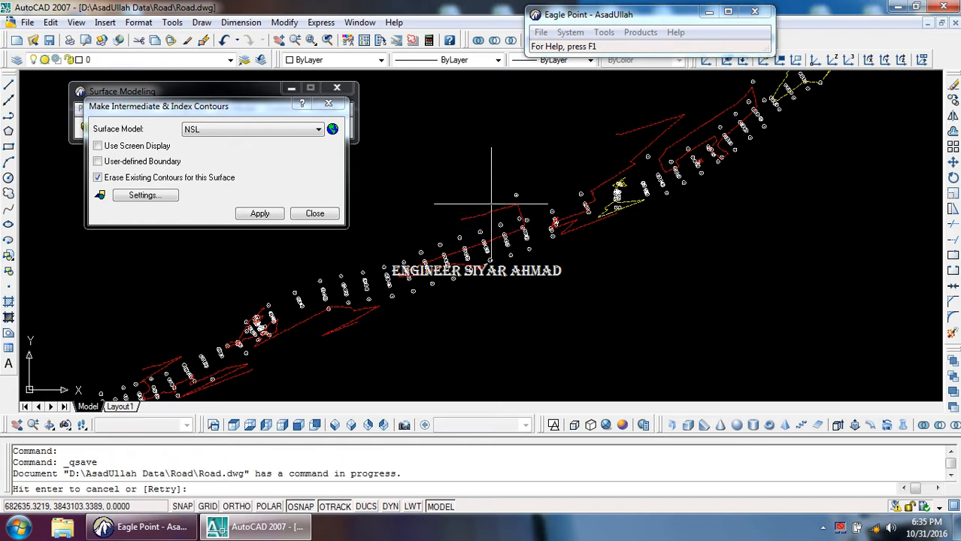
key("Escape")
key("Escape")
key("Escape")
key("Escape")
key("ctrl+s")
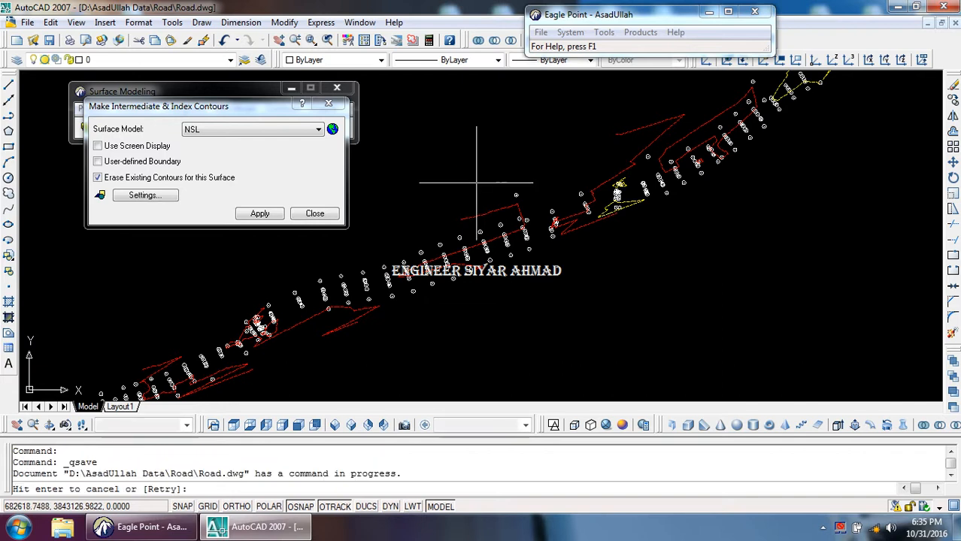
key("Escape")
key("Escape")
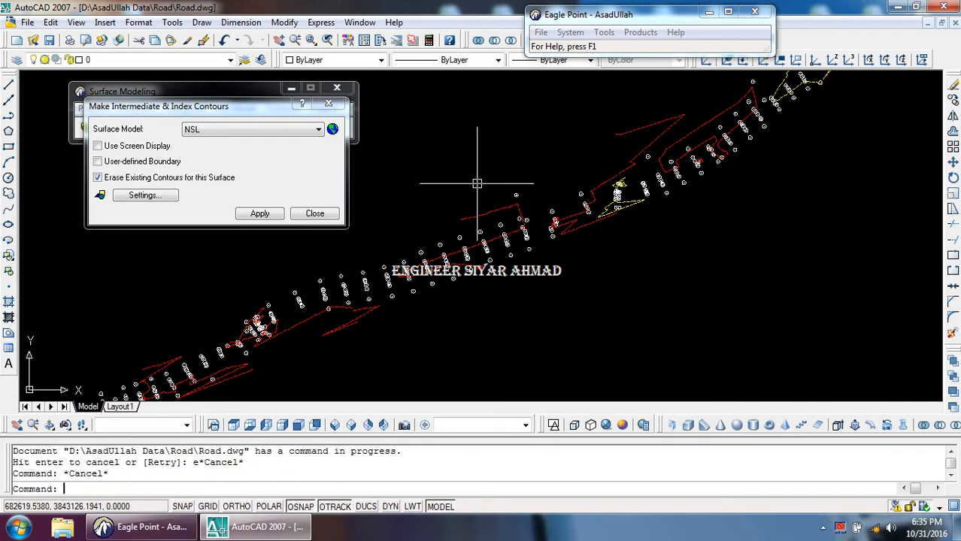
key("ctrl+s")
type("r")
key("Return")
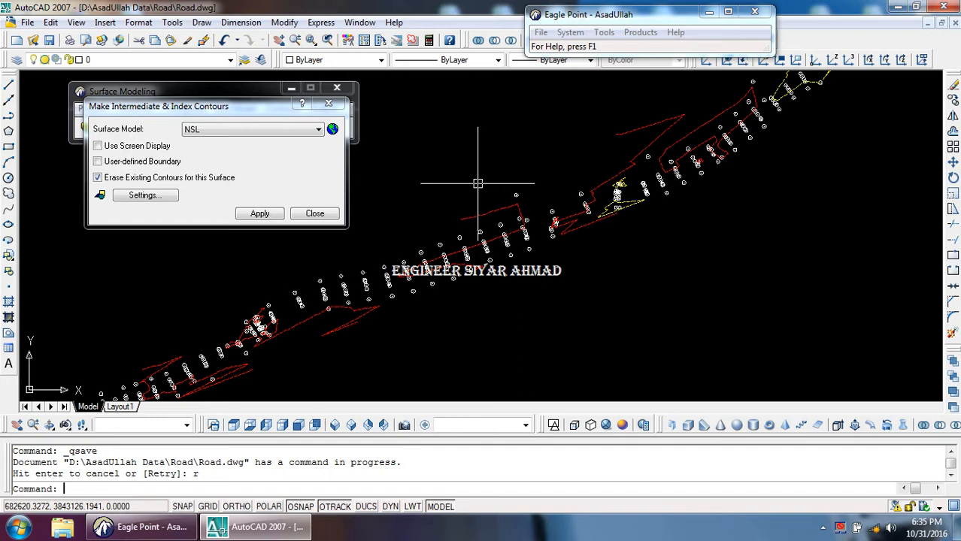
key("ctrl+s")
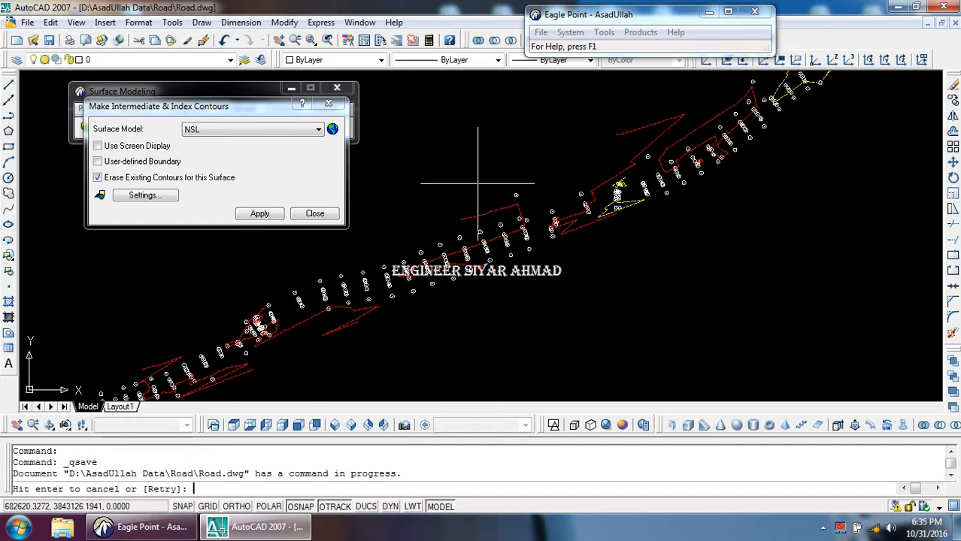
key("Escape")
key("ctrl+s")
key("Escape")
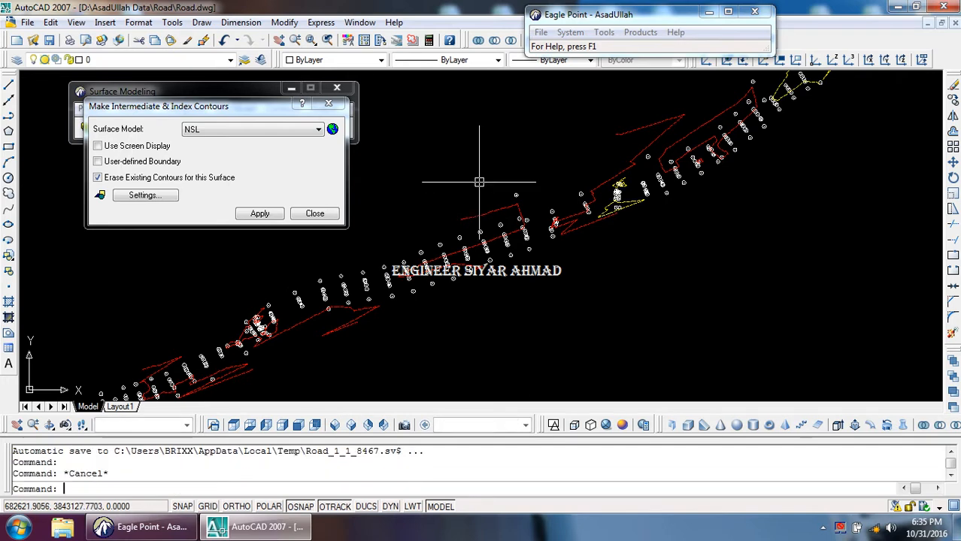
key("ctrl+s")
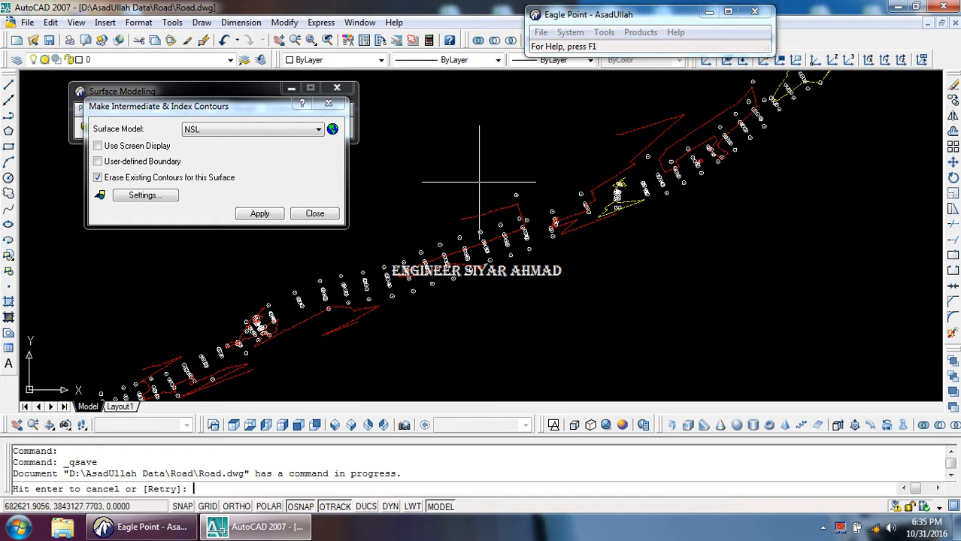
key("Escape")
key("Escape")
Cancel any active selection or command and quit AutoCAD with the EXIT command
left_click(331, 214)
left_click(415, 194)
key("Escape")
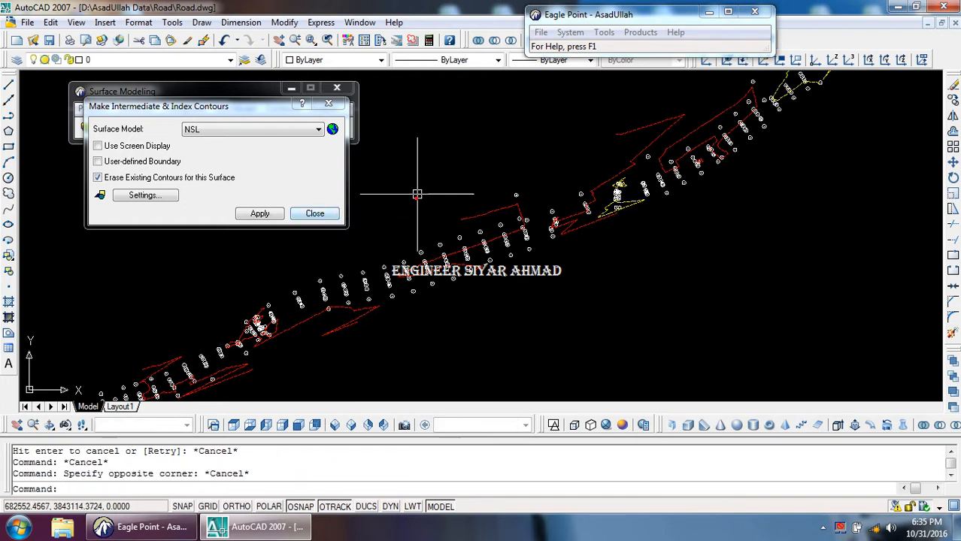
key("Escape")
key("Escape")
key("Escape")
type("ex")
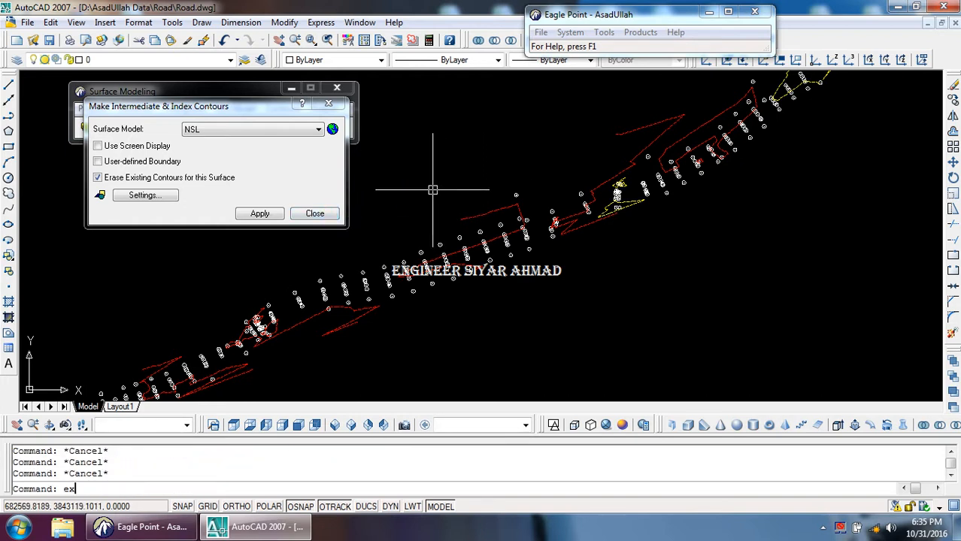
type("it")
key("Return")
left_click(444, 293)
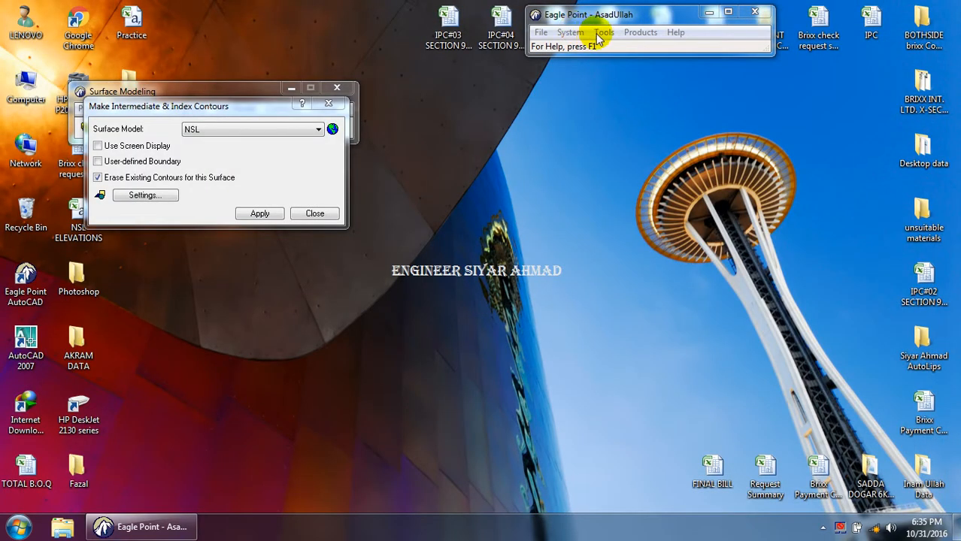
Relaunch CAD from Eagle Point with Road.dwg and close the Make Intermediate & Index Contours dialog
left_click(603, 32)
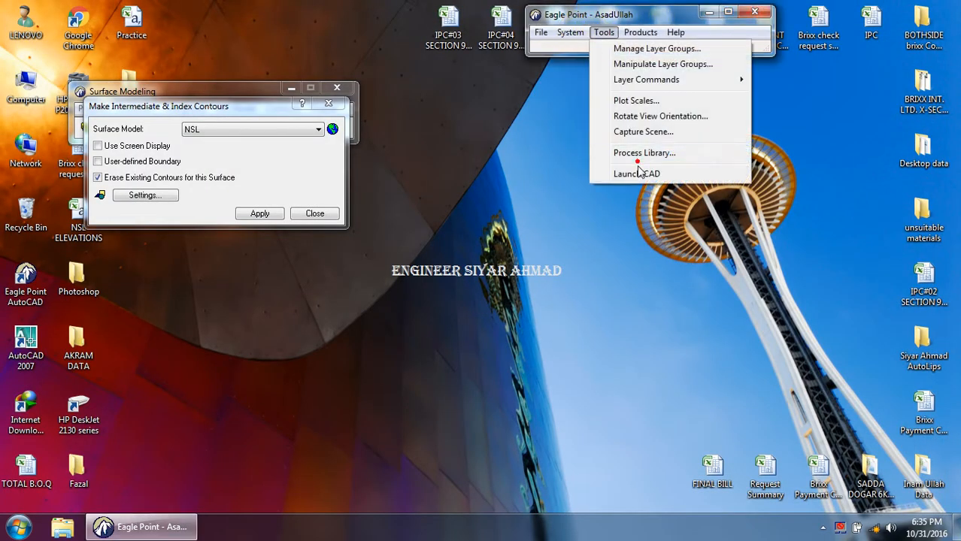
left_click(637, 173)
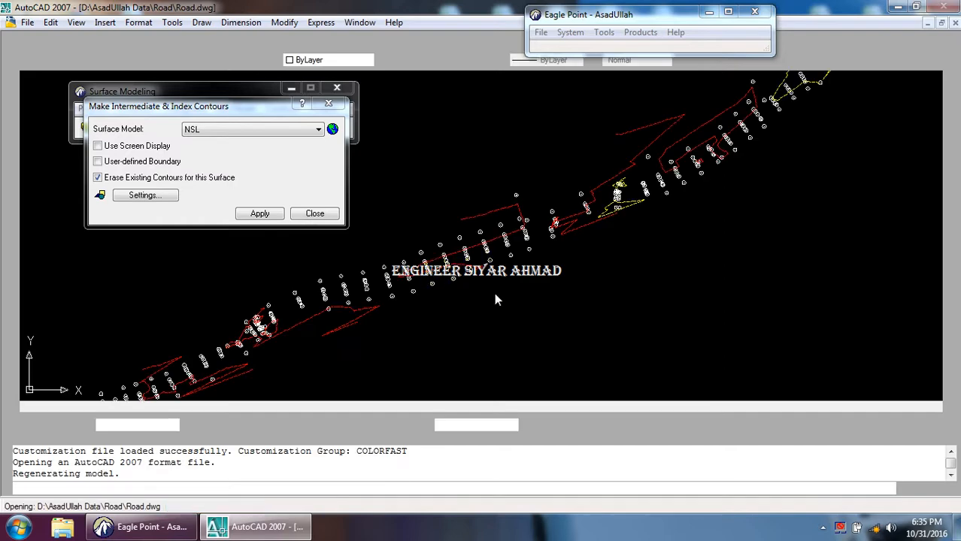
left_click(493, 317)
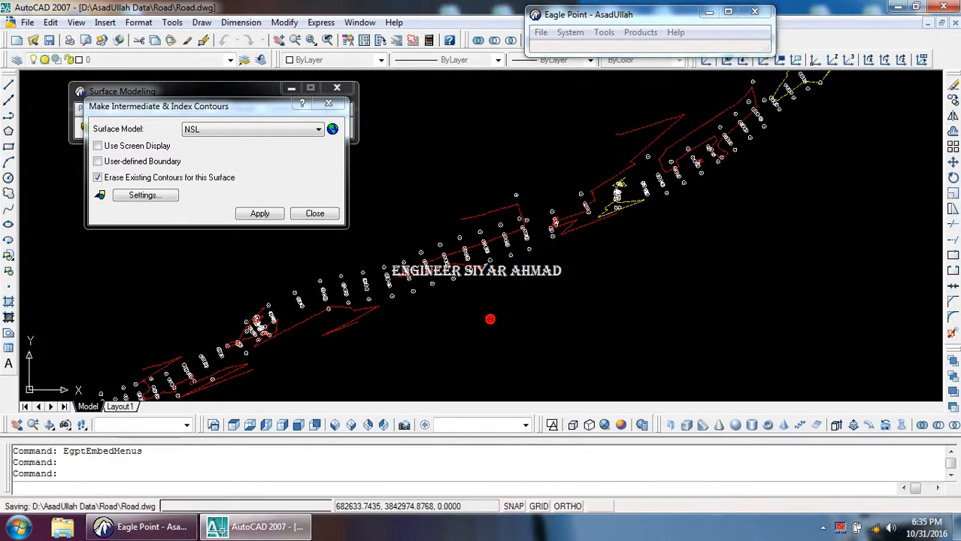
left_click(315, 214)
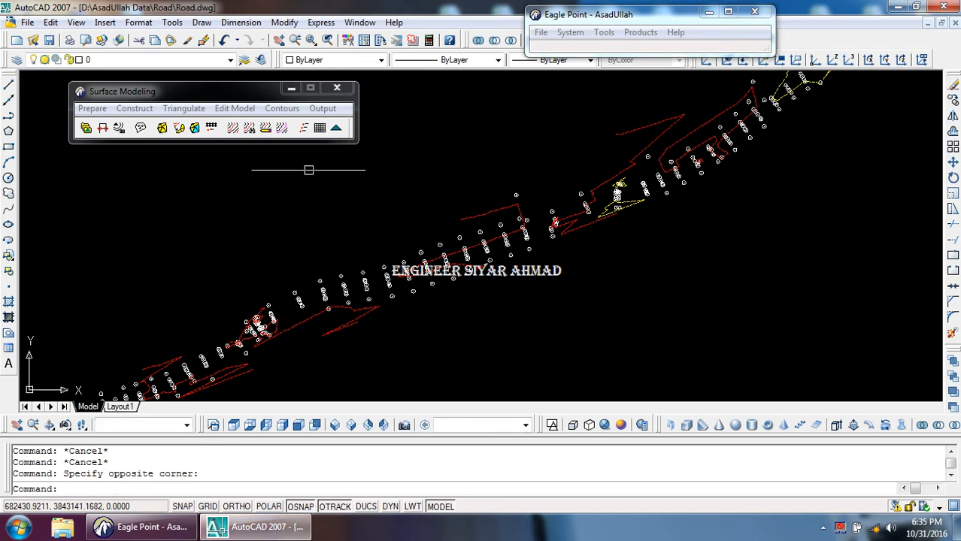
Erase the existing triangles and contours of the NSL surface model from the drawing
left_click(282, 108)
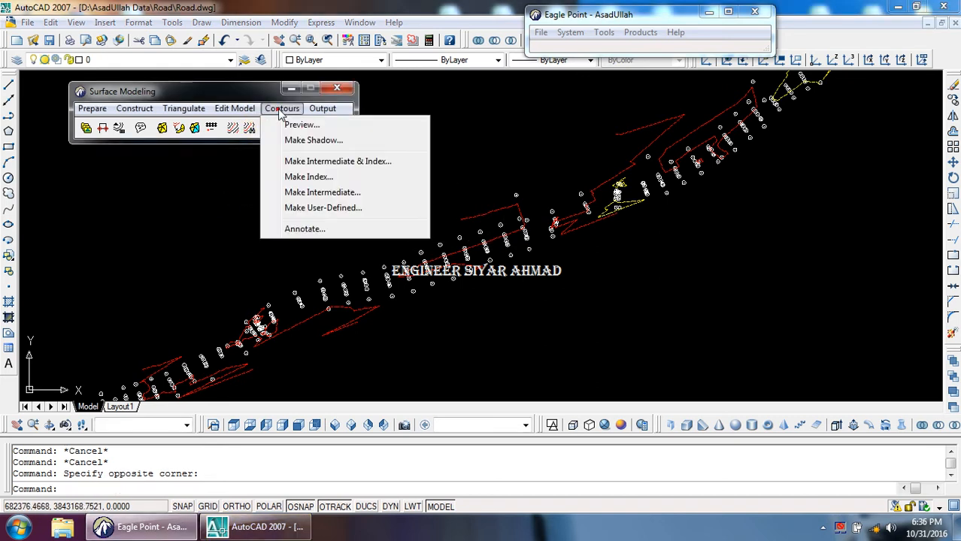
left_click(348, 178)
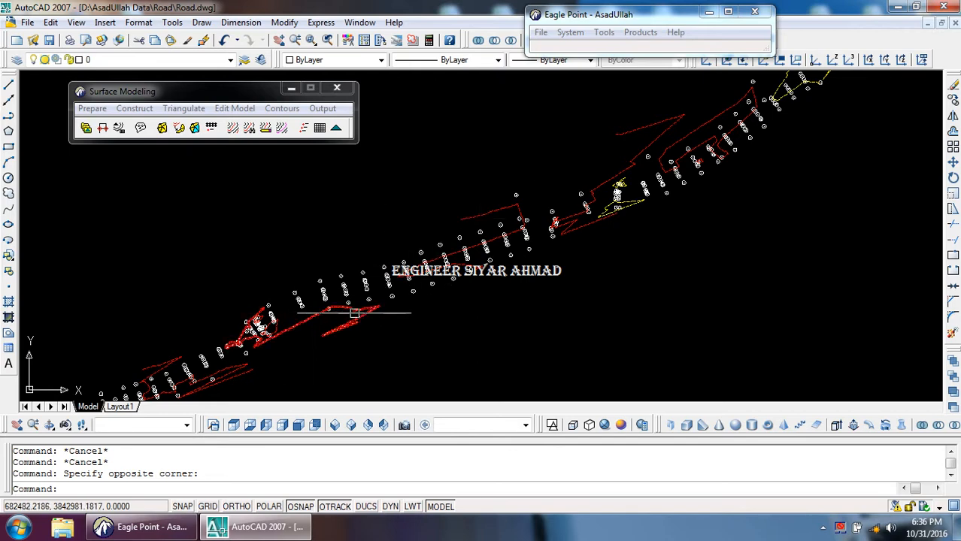
left_click(324, 108)
left_click(362, 254)
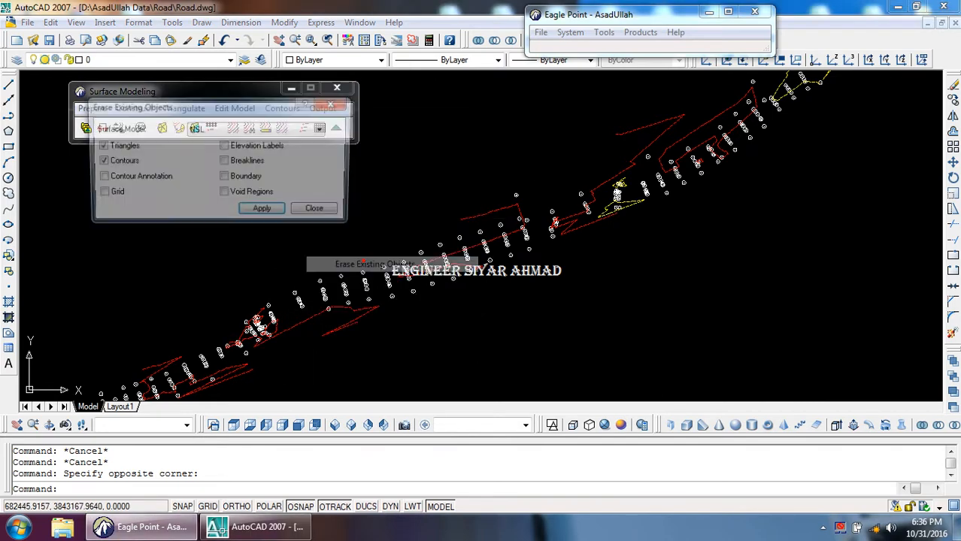
left_click(265, 212)
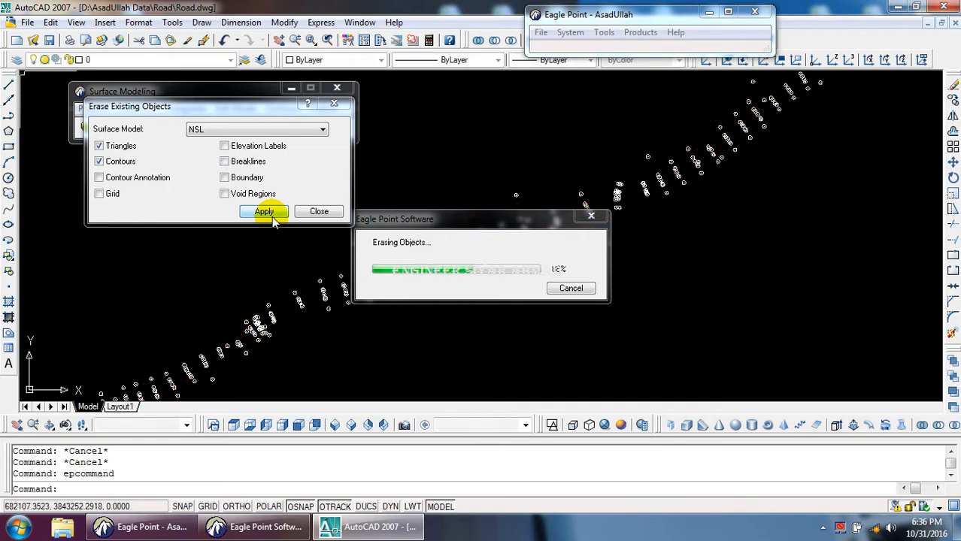
Triangulate the NSL surface model from all survey points along the road, placing triangles and overwriting the existing TIN
left_click(321, 212)
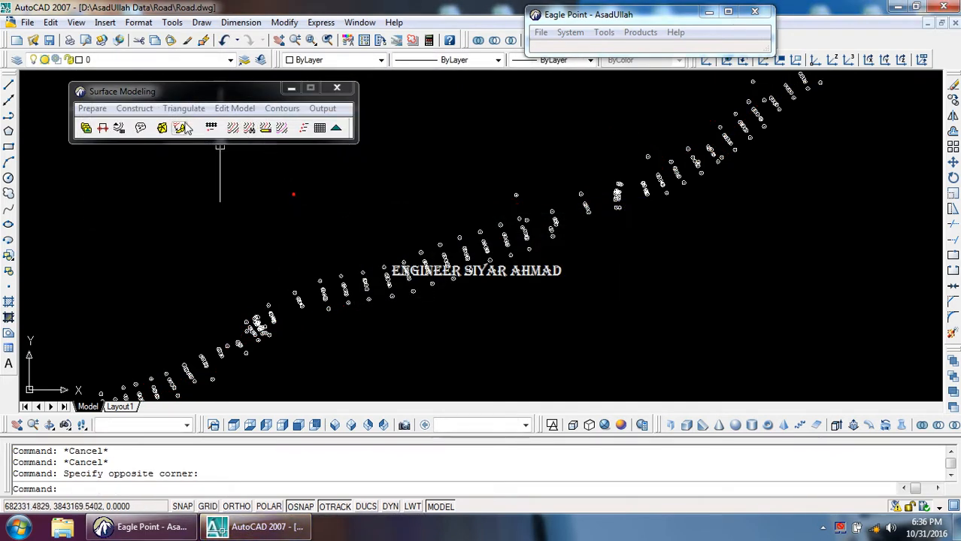
left_click(188, 108)
left_click(212, 125)
left_click(273, 268)
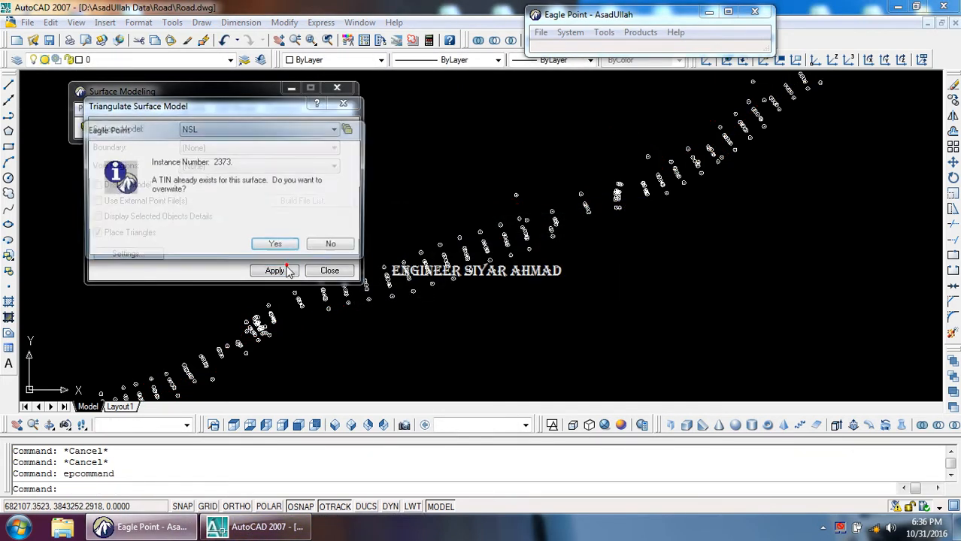
left_click(311, 242)
left_click(283, 243)
left_click(424, 227)
scroll(436, 248, "down", 6)
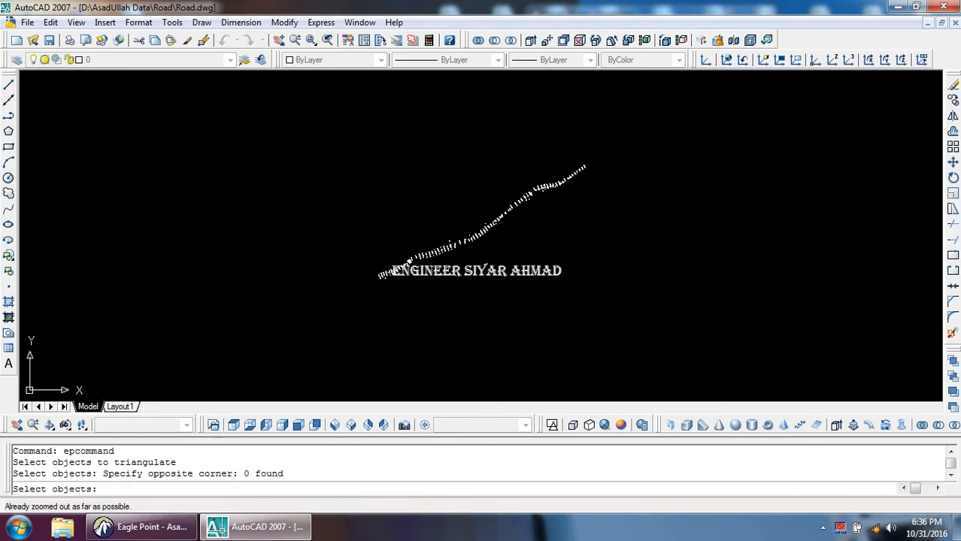
left_click(609, 120)
left_click(283, 318)
key("Return")
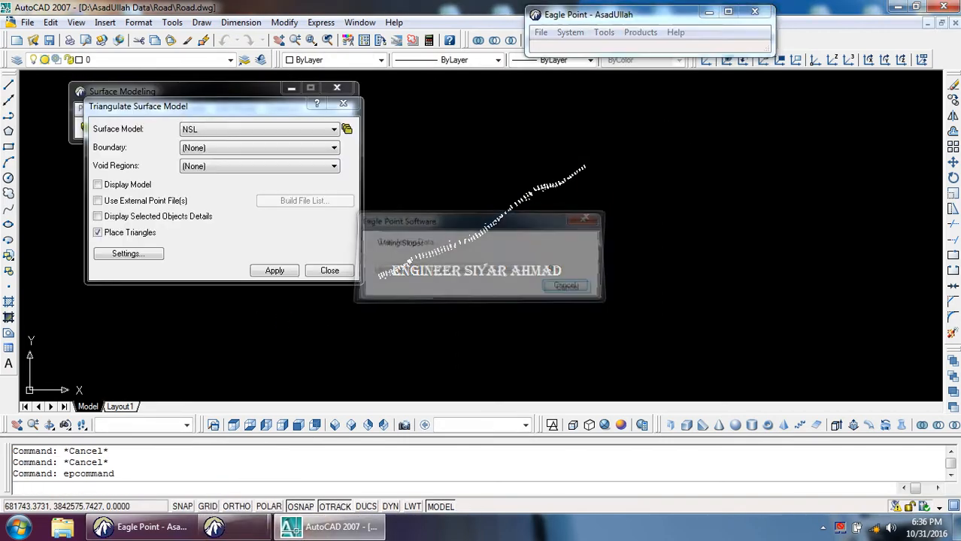
left_click(394, 282)
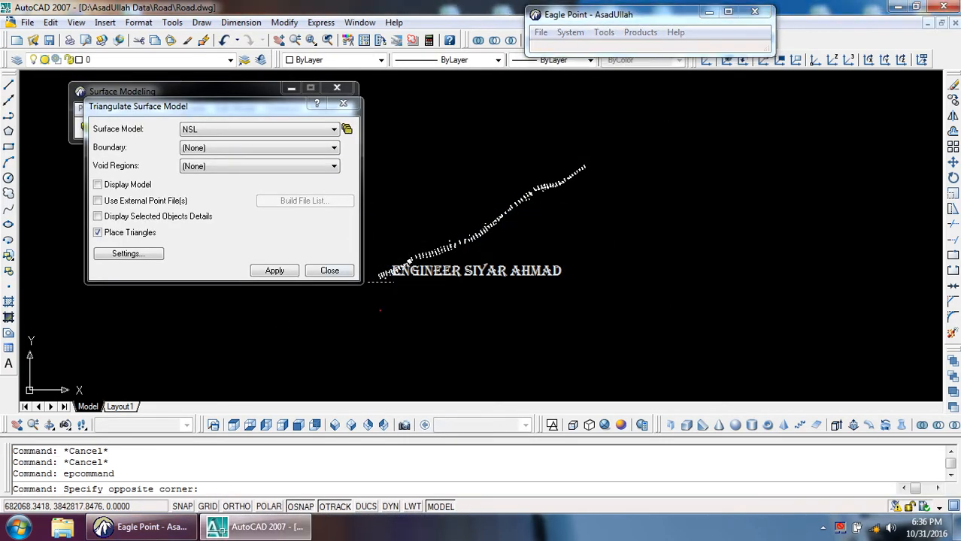
key("Escape")
key("Escape")
left_click(329, 272)
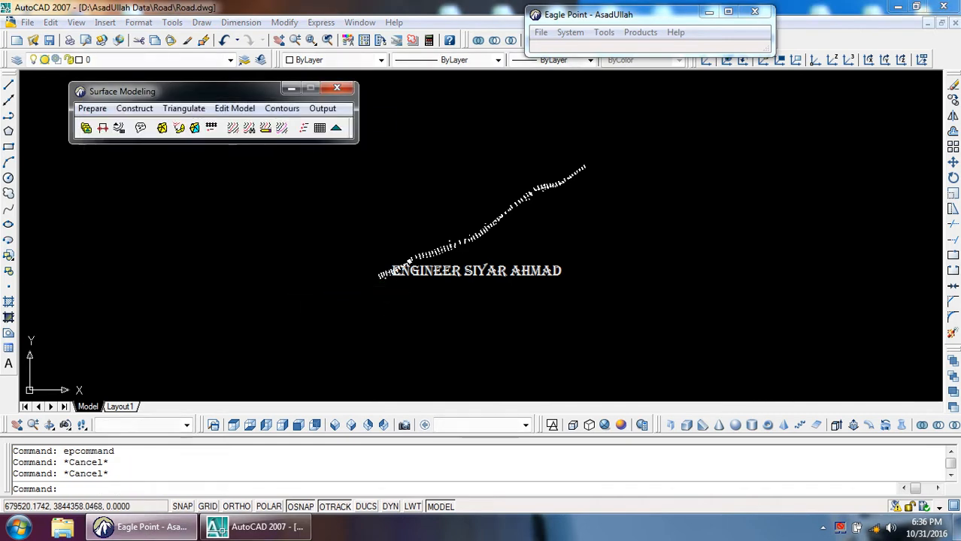
Thaw the TIN layer to inspect the triangles between the survey points, and freeze it again
left_click(75, 60)
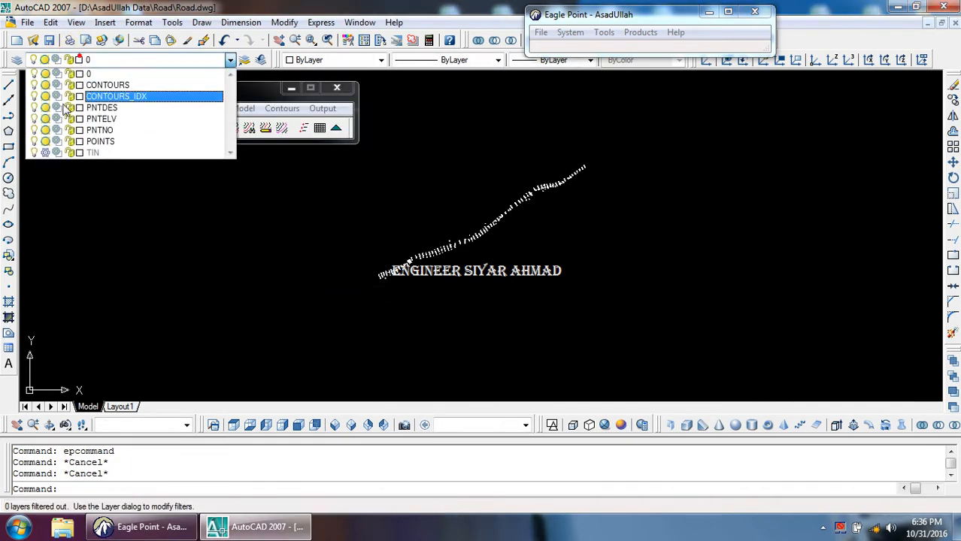
left_click(75, 59)
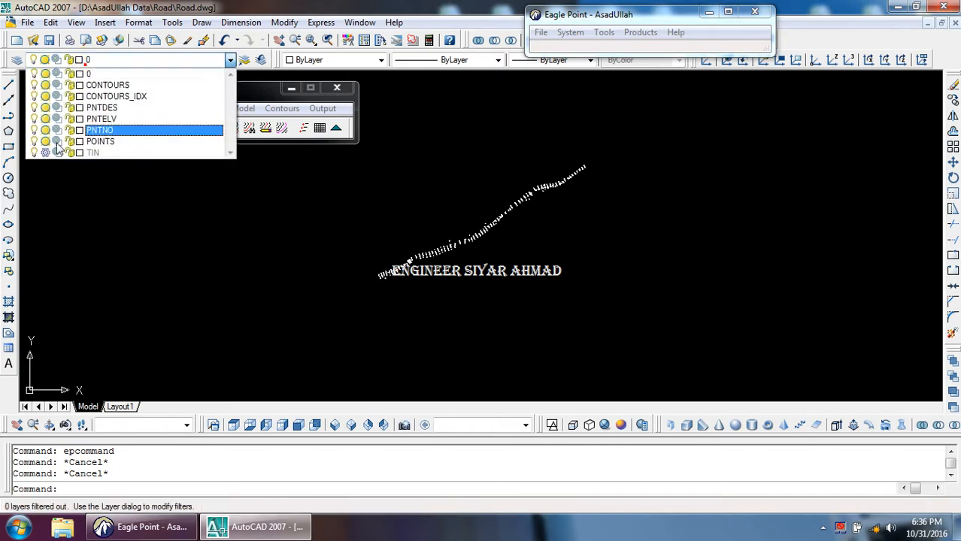
left_click(45, 153)
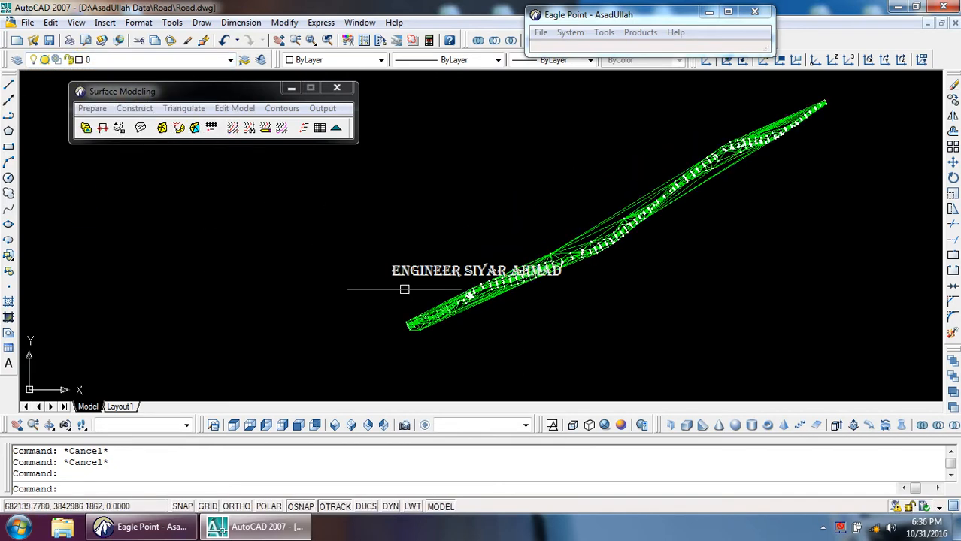
scroll(451, 297, "up", 2)
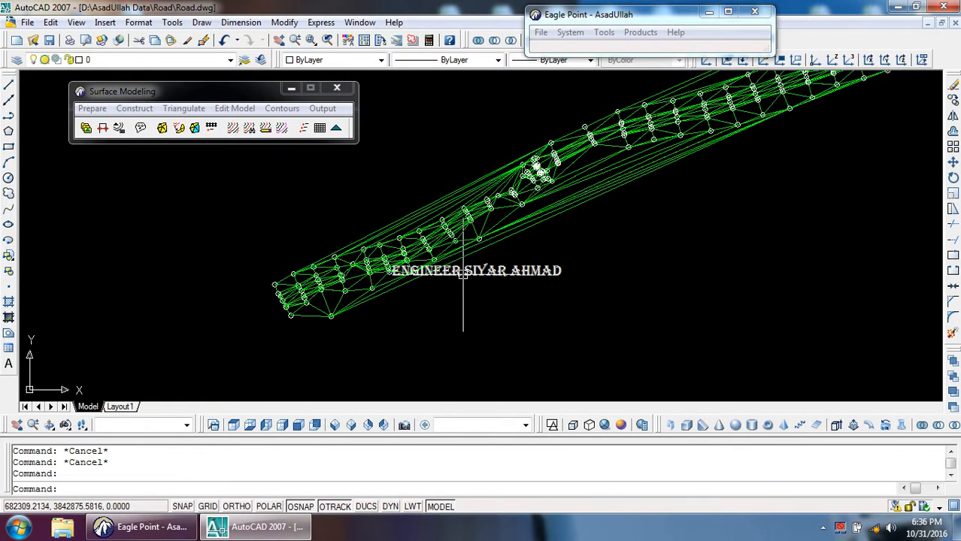
left_click(96, 59)
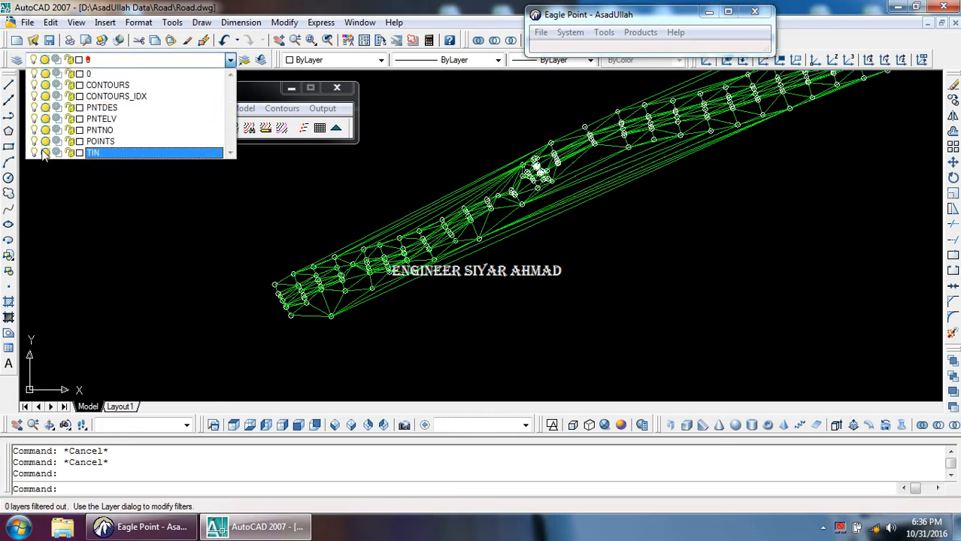
left_click(107, 206)
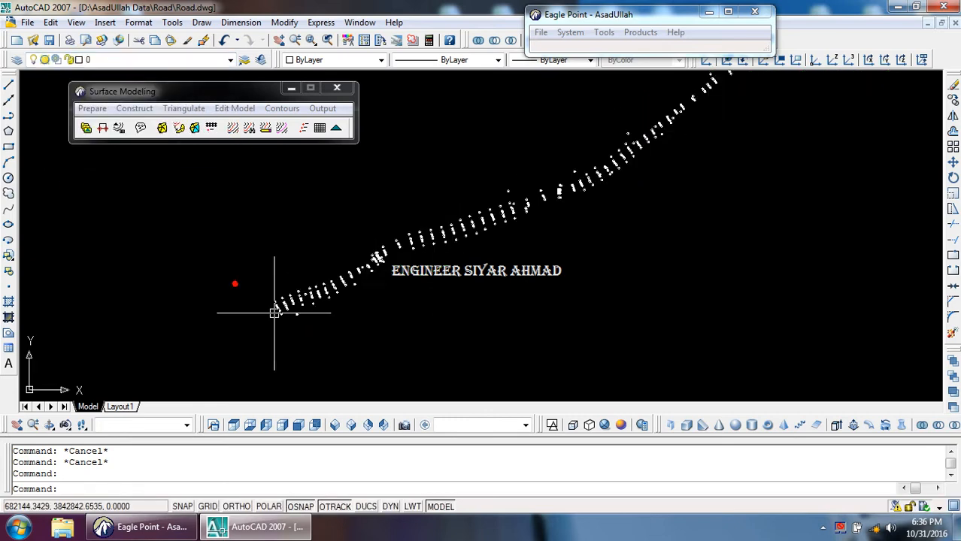
Make index contours for the NSL surface model with intervals of 1.00 intermediate and 5.00 index, erasing its existing contours
left_click(276, 110)
left_click(326, 178)
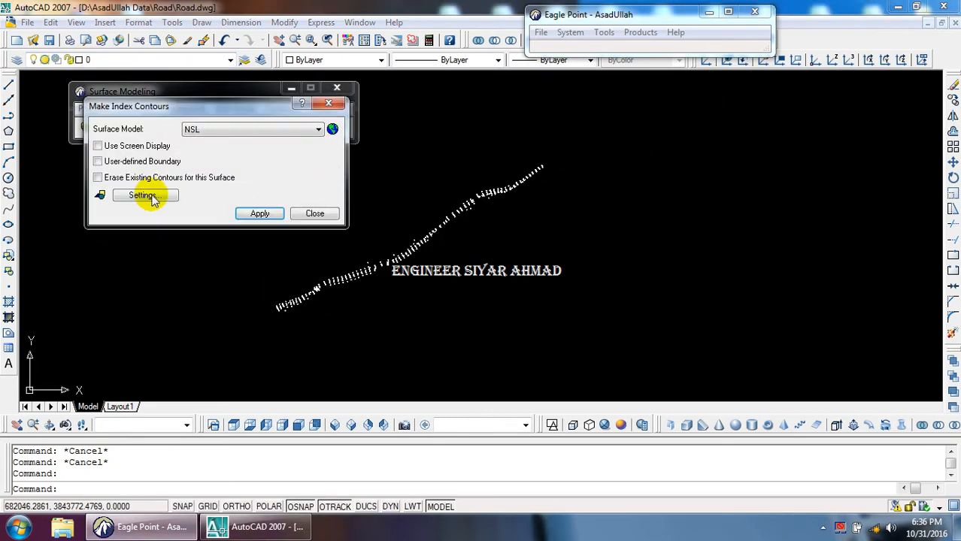
left_click(144, 195)
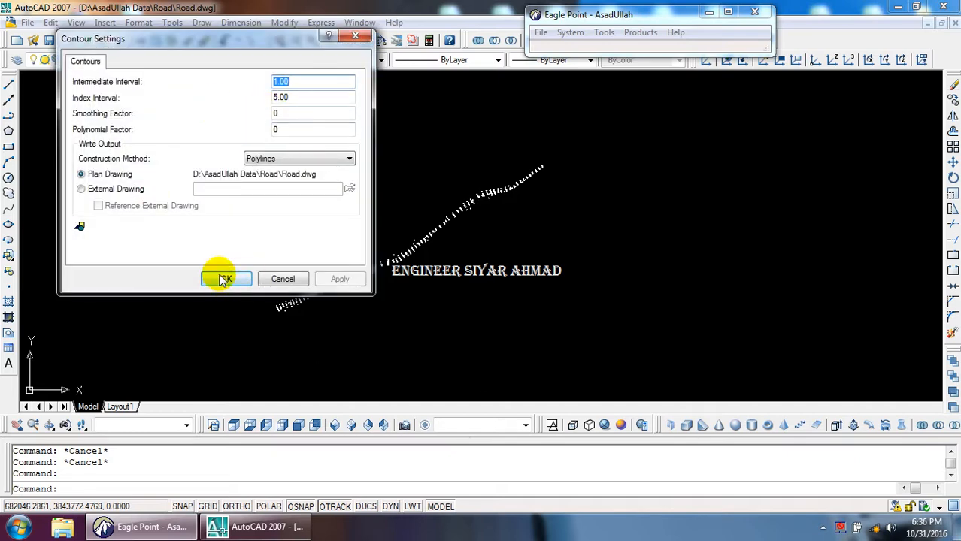
left_click(224, 279)
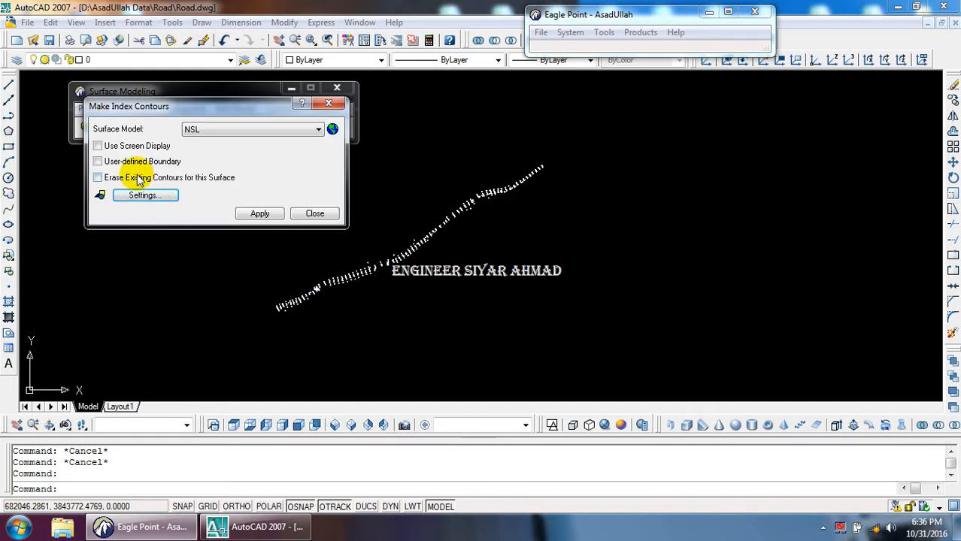
left_click(258, 214)
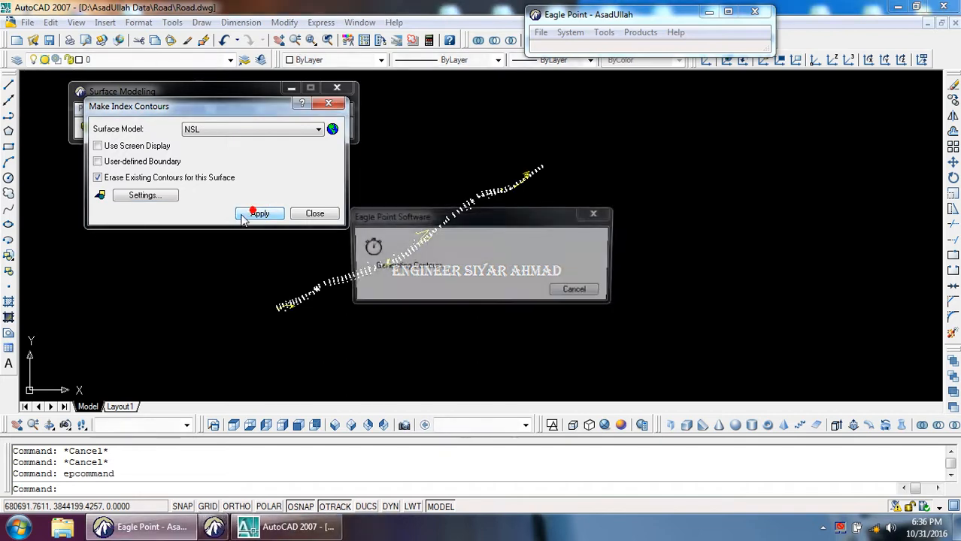
Query the coordinates and elevations of three points on the small index contours around the dense point cluster with the ID command
scroll(281, 311, "down", 4)
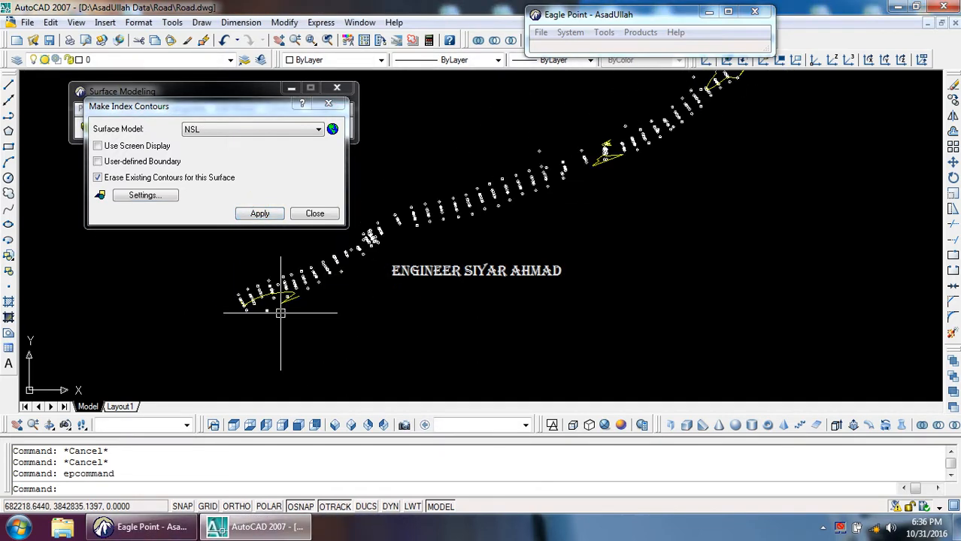
scroll(281, 308, "up", 3)
scroll(266, 312, "down", 2)
scroll(266, 312, "up", 3)
scroll(270, 312, "down", 4)
scroll(582, 180, "up", 5)
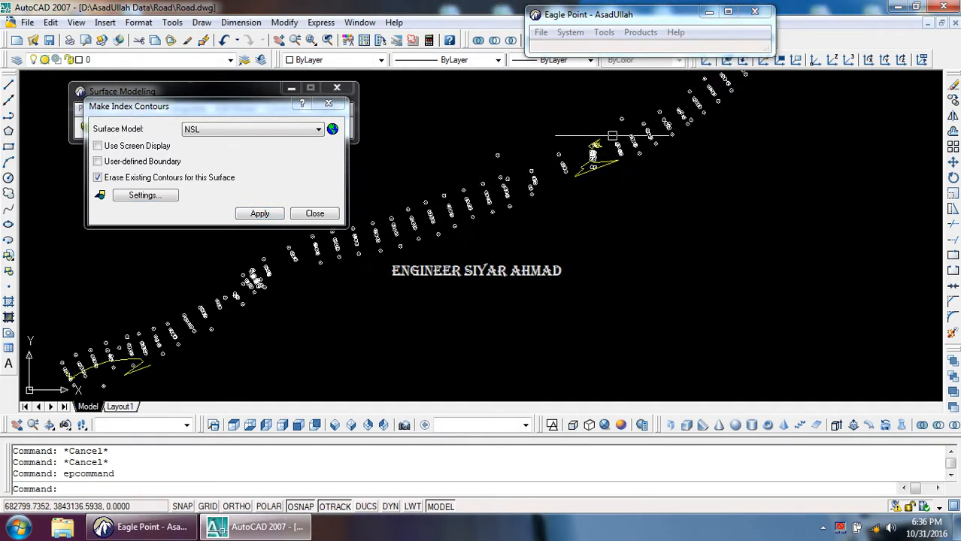
type("d")
key("Return")
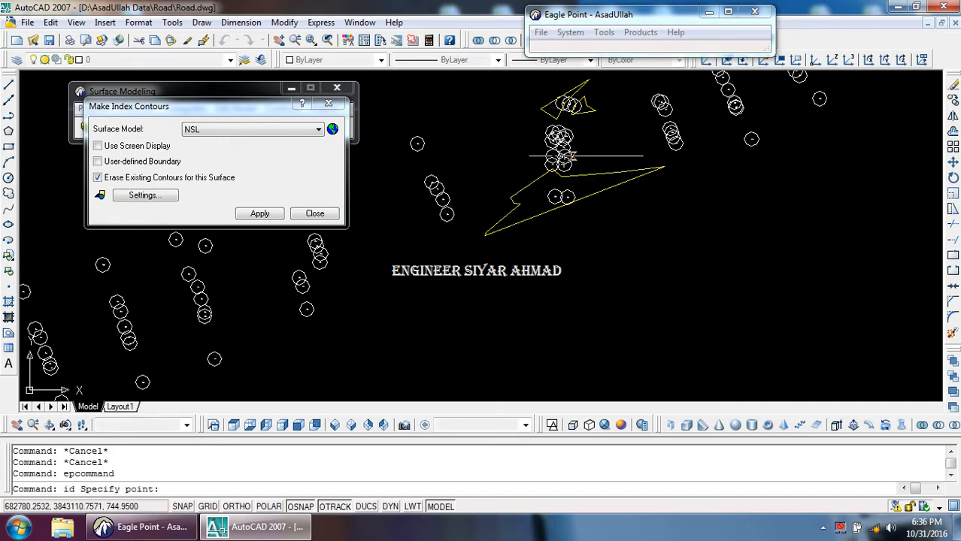
left_click(591, 159)
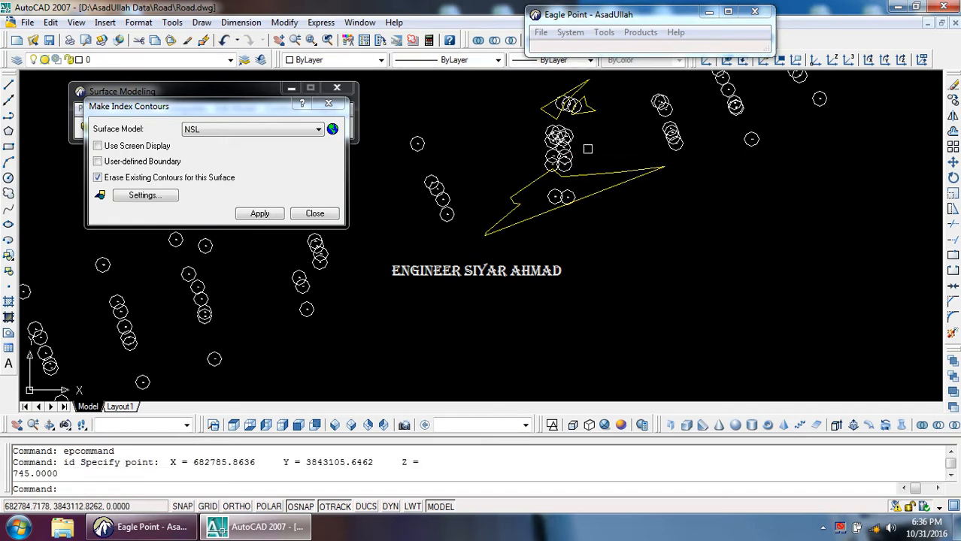
key("Return")
left_click(589, 79)
scroll(583, 81, "up", 4)
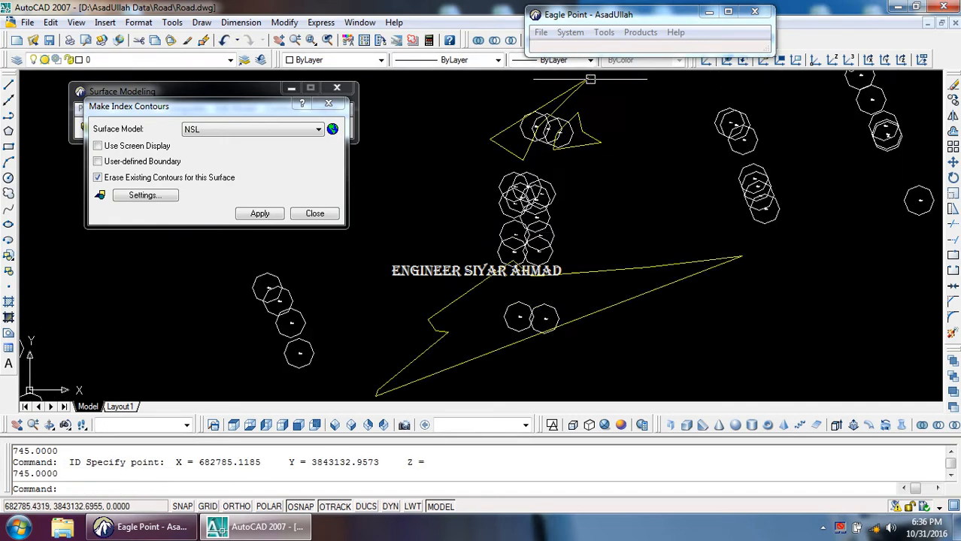
key("Return")
left_click(601, 171)
scroll(438, 291, "down", 7)
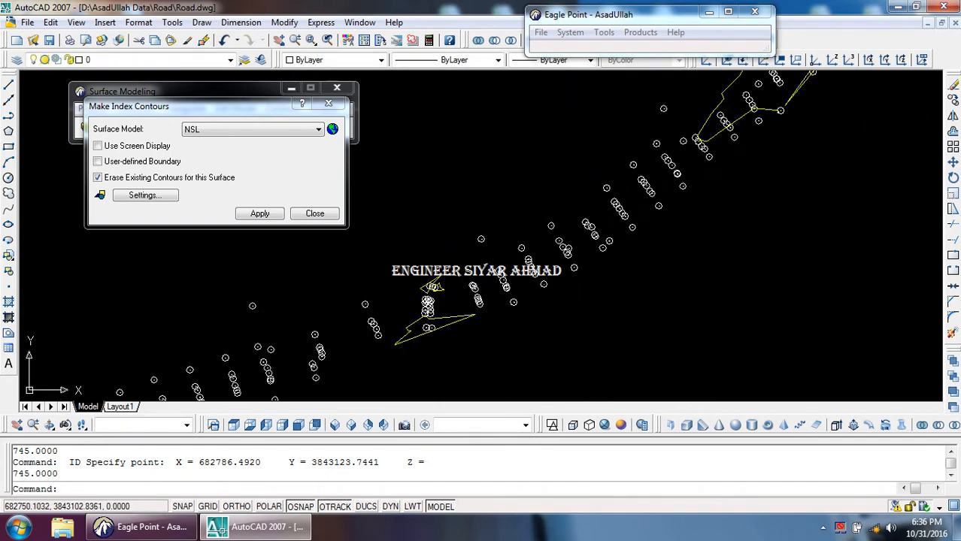
Query the elevation of one point on each of the next two index contours farther northeast along the road with ID
scroll(466, 283, "up", 5)
key("Escape")
key("Return")
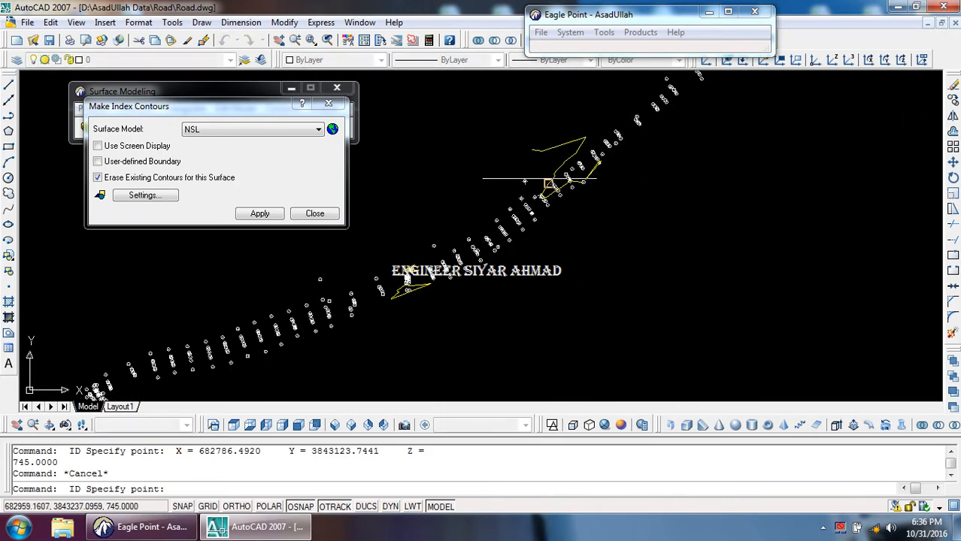
left_click(557, 148)
scroll(403, 314, "down", 2)
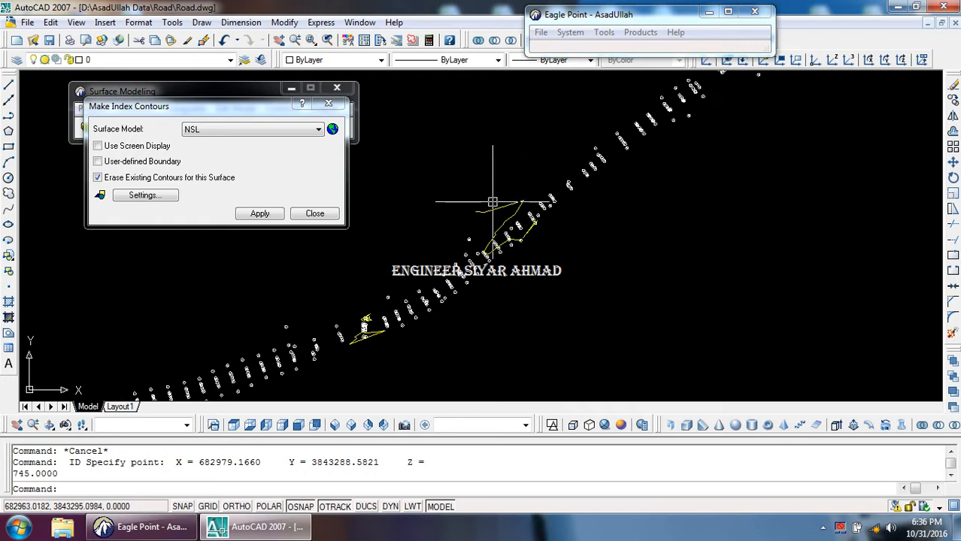
scroll(556, 203, "up", 4)
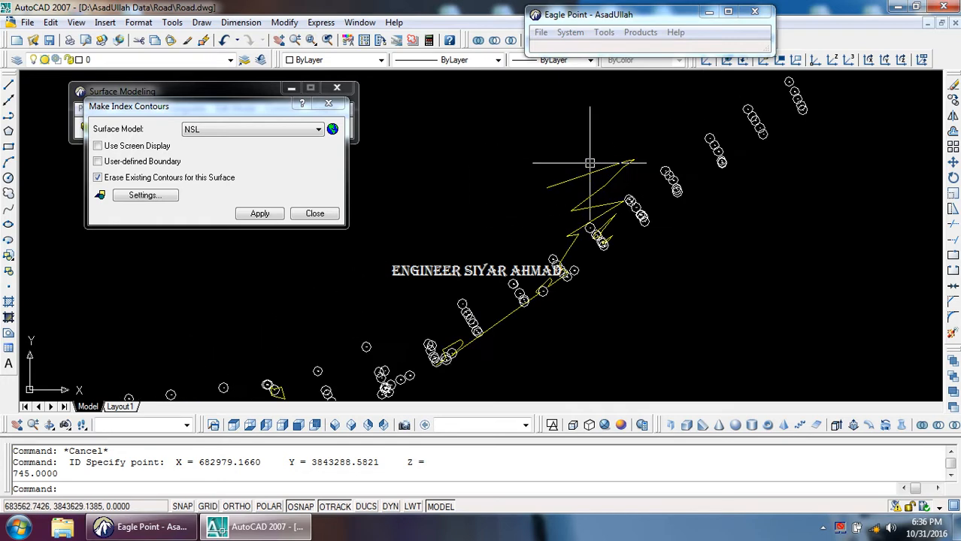
key("Return")
left_click(586, 175)
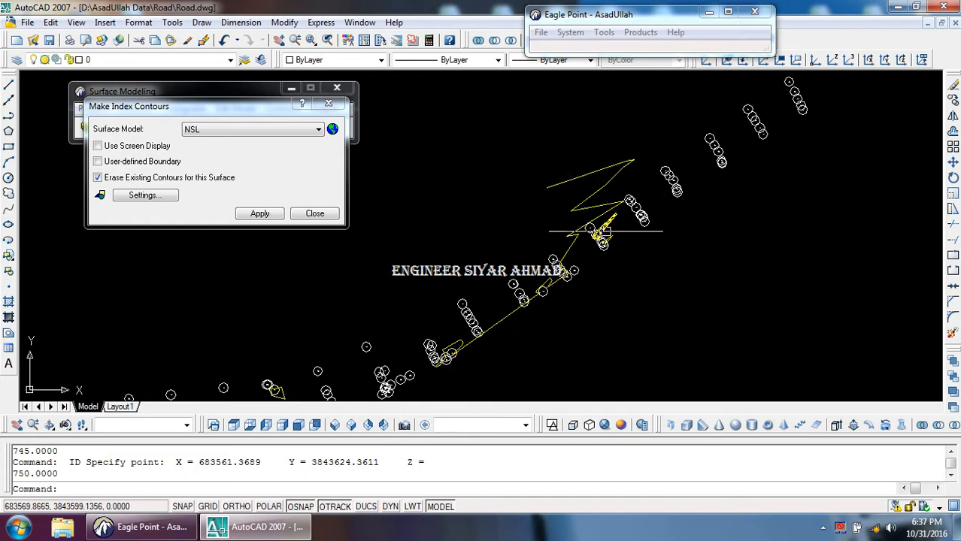
Select the long zigzag index contour and examine how its vertices run between the survey points, clearing the selection at the end
scroll(564, 292, "up", 2)
left_click(581, 210)
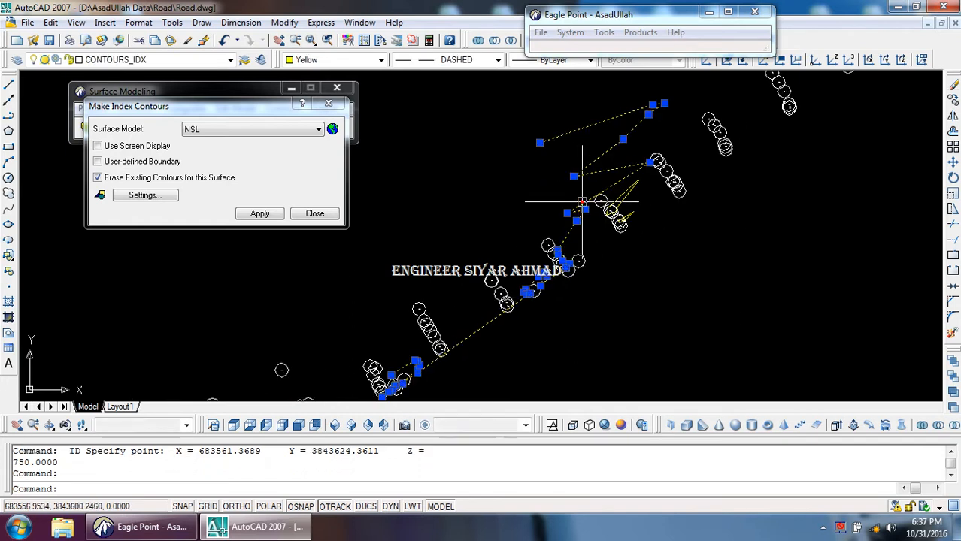
scroll(481, 315, "up", 5)
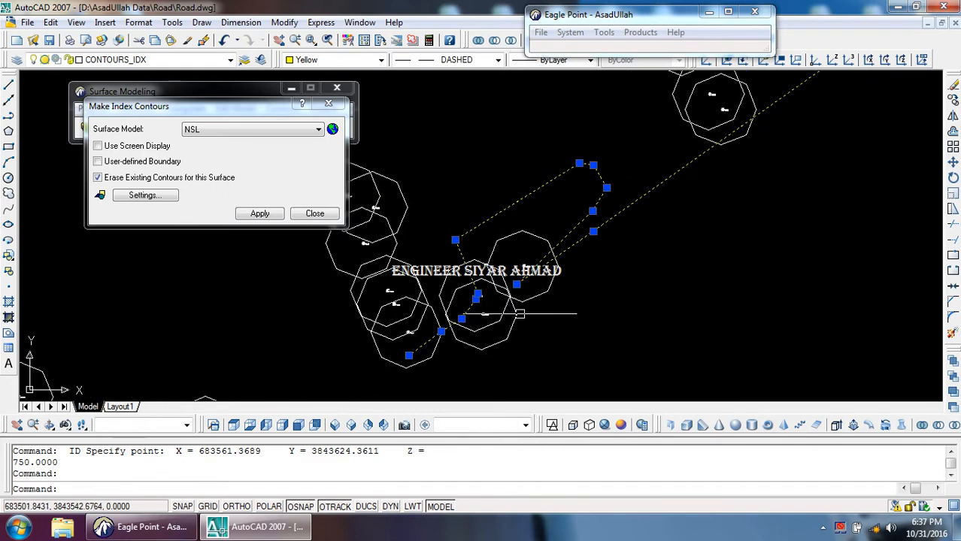
scroll(472, 310, "down", 5)
scroll(457, 300, "up", 3)
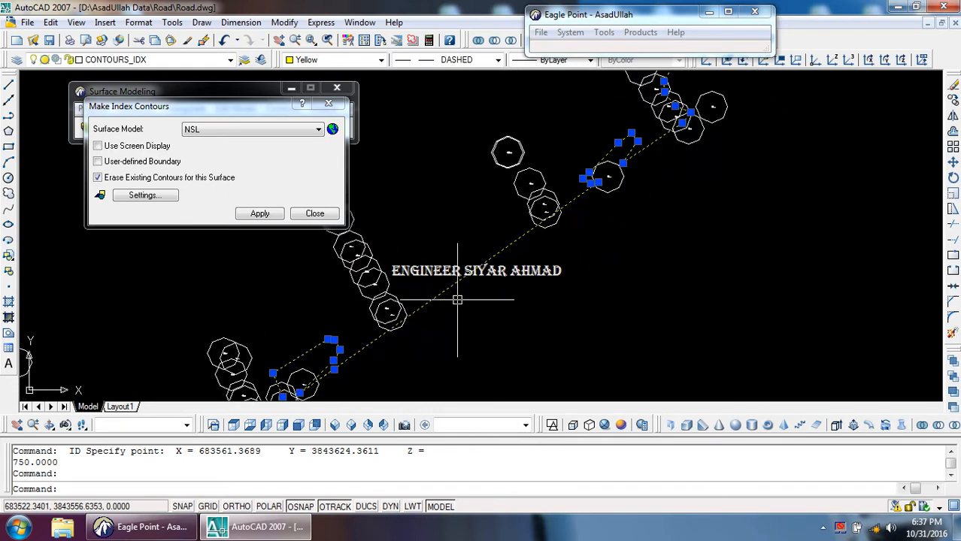
scroll(534, 242, "down", 2)
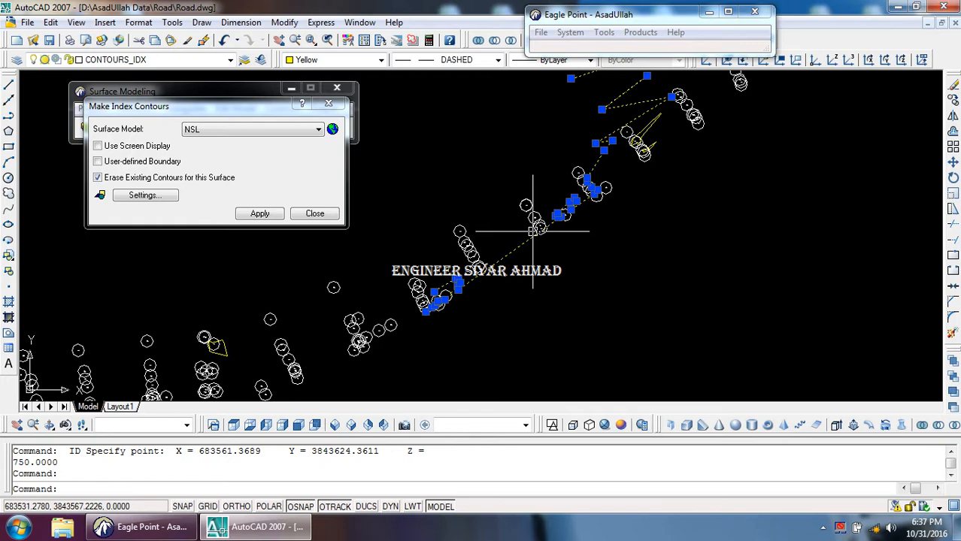
scroll(441, 278, "up", 3)
scroll(444, 263, "up", 4)
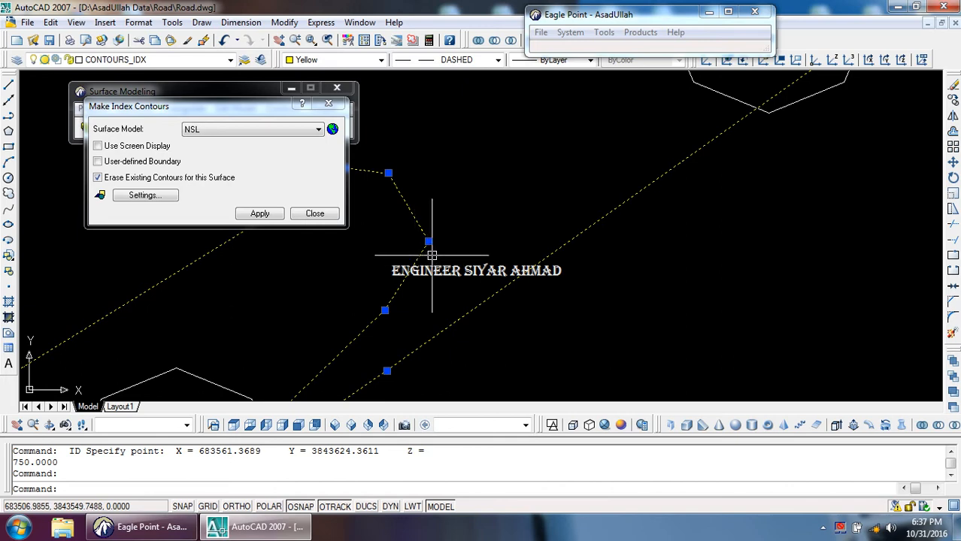
scroll(443, 247, "down", 3)
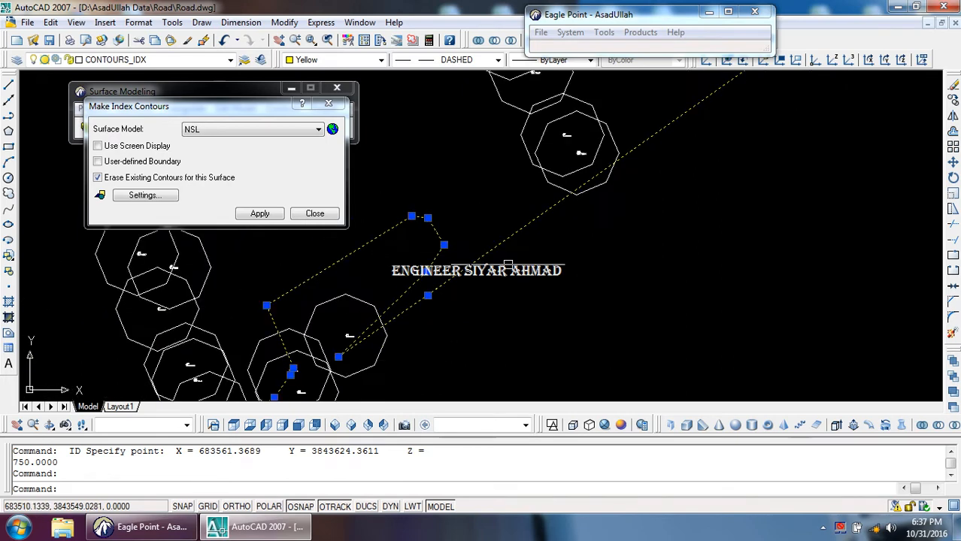
scroll(460, 275, "down", 2)
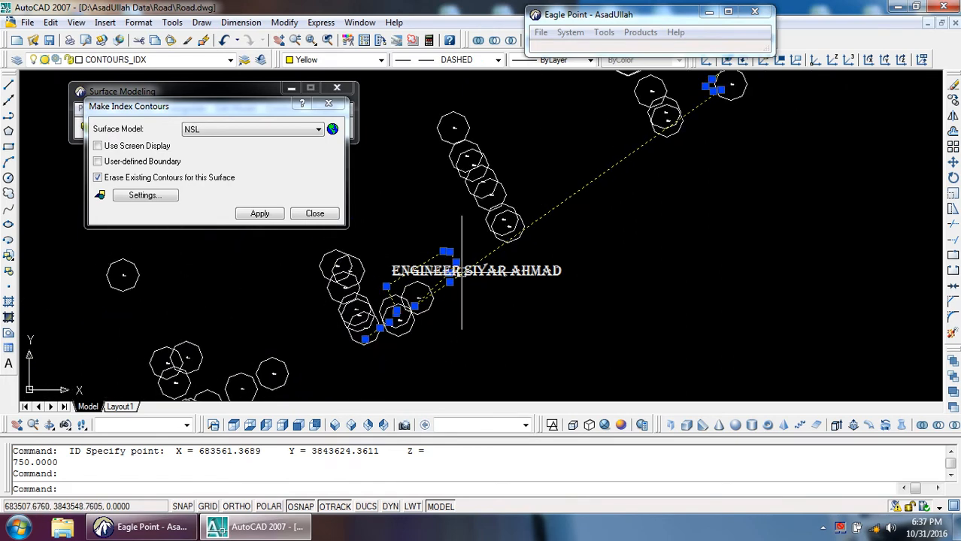
key("Escape")
key("Escape")
key("Escape")
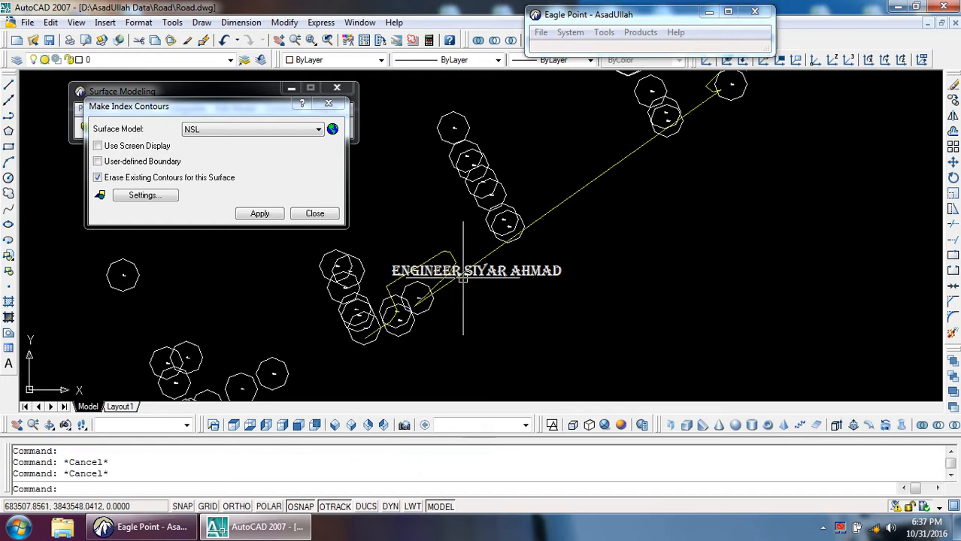
scroll(461, 282, "down", 3)
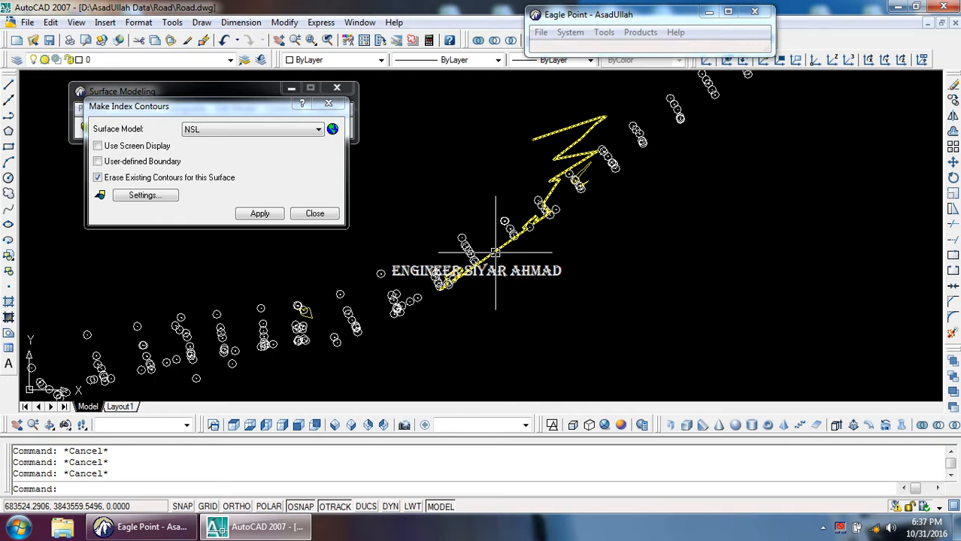
Thaw the TIN layer and examine how the long zigzag index contour runs across the triangles between the survey points
scroll(495, 253, "up", 10)
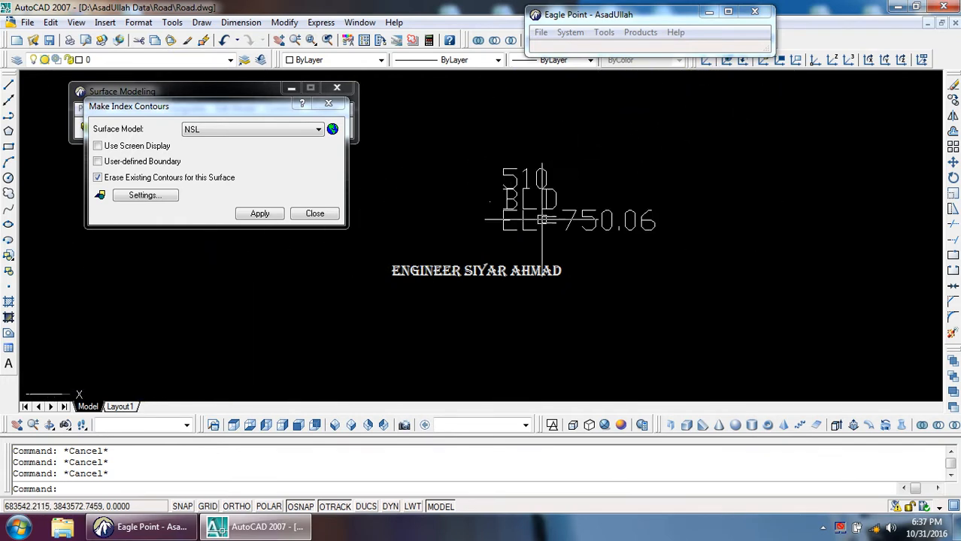
scroll(651, 248, "down", 4)
scroll(474, 366, "up", 8)
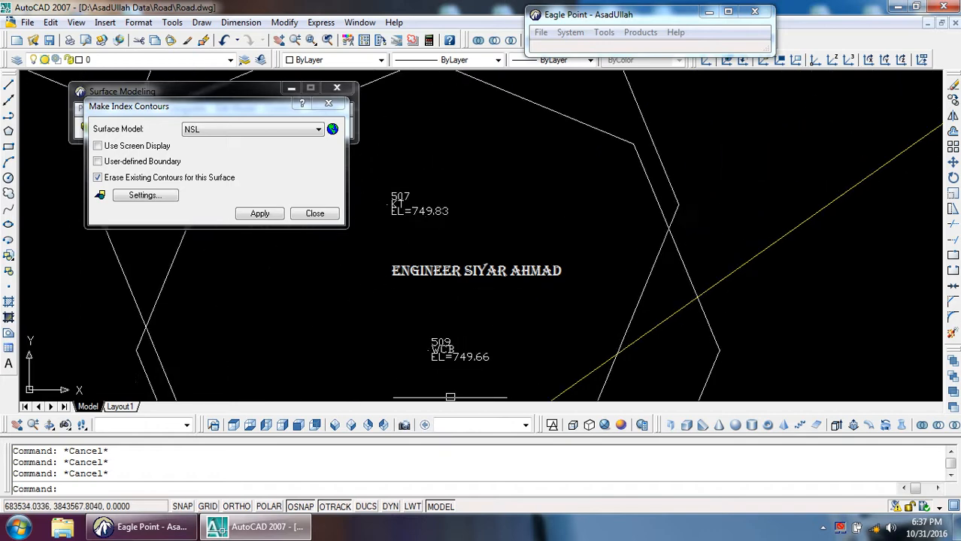
scroll(500, 339, "down", 5)
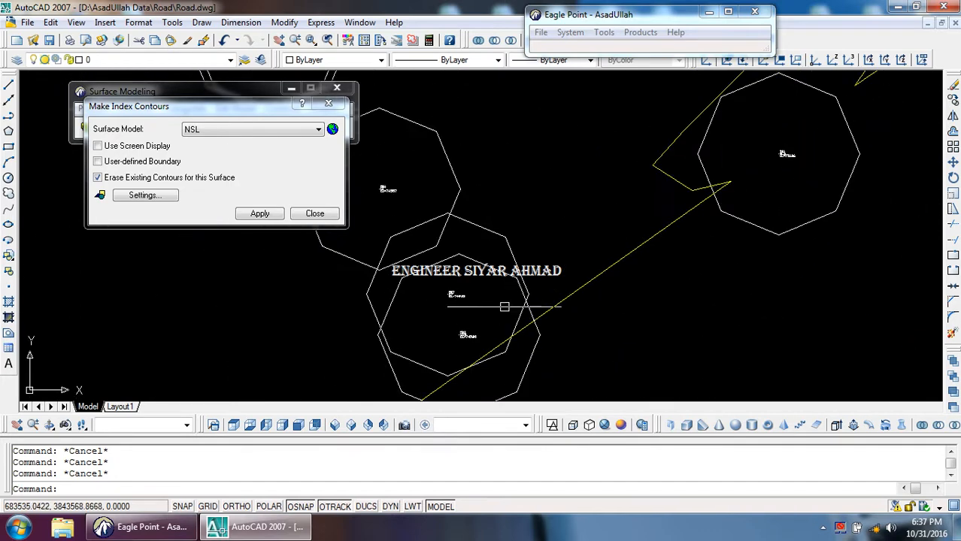
left_click(209, 60)
left_click(45, 153)
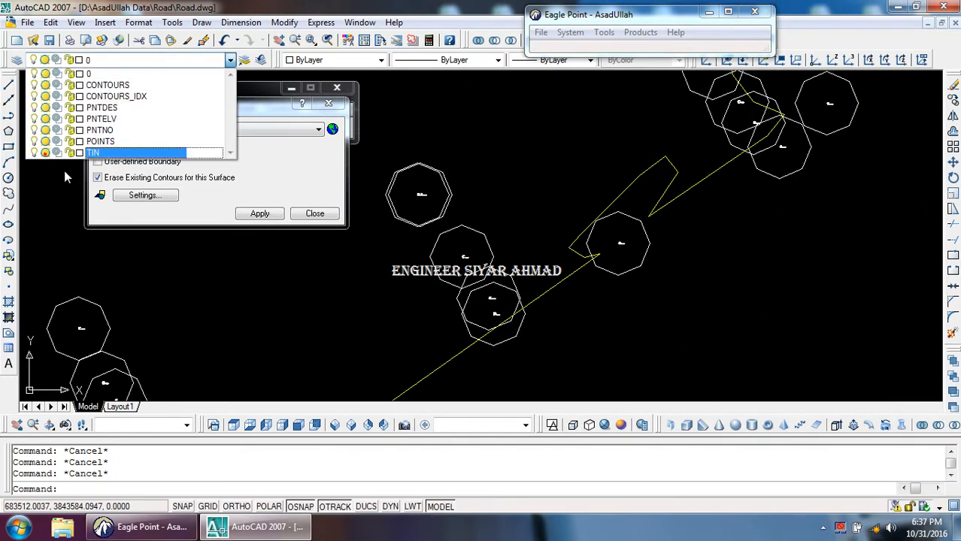
left_click(466, 375)
scroll(557, 306, "up", 3)
scroll(539, 299, "down", 8)
scroll(539, 296, "up", 5)
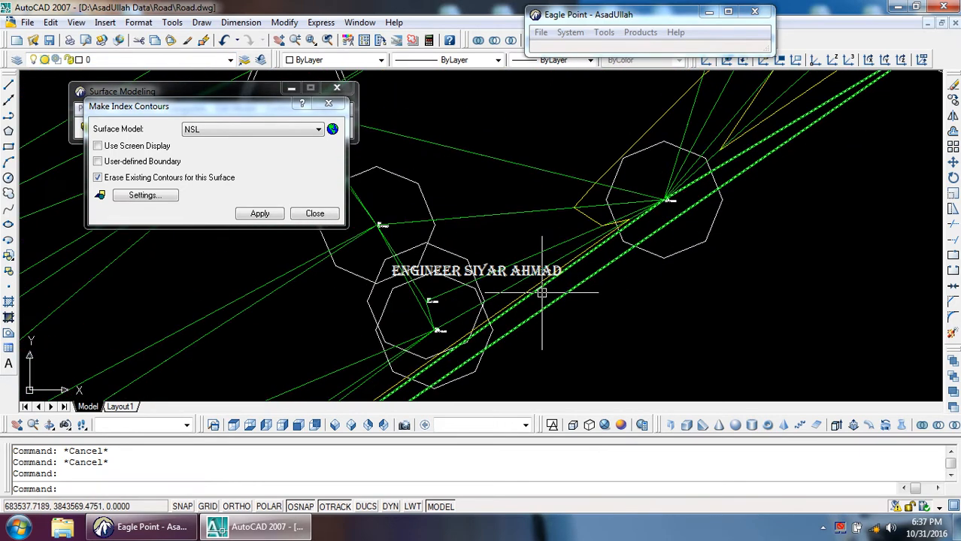
scroll(551, 286, "up", 3)
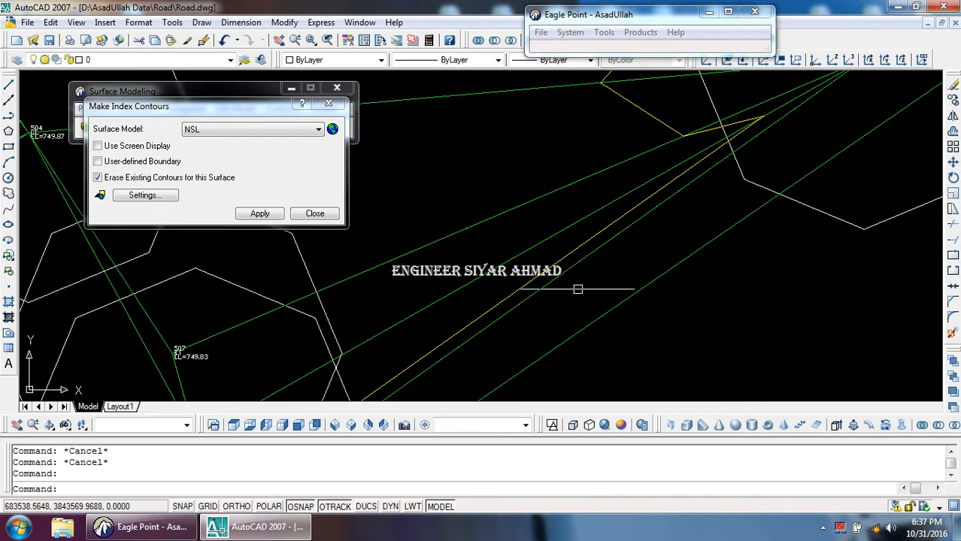
scroll(560, 278, "down", 6)
scroll(556, 223, "up", 3)
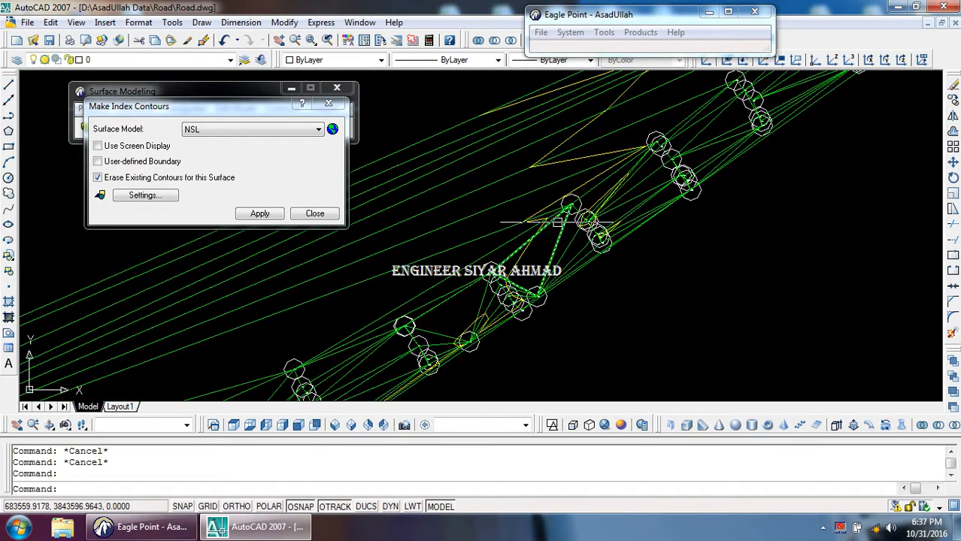
Freeze the TIN layer and save the drawing
left_click(112, 59)
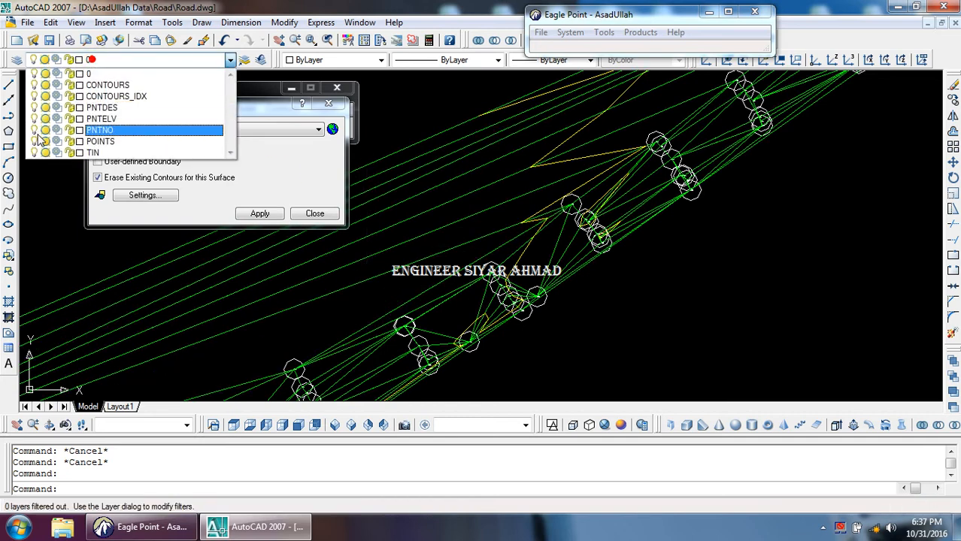
left_click(46, 153)
left_click(534, 299)
scroll(575, 236, "down", 9)
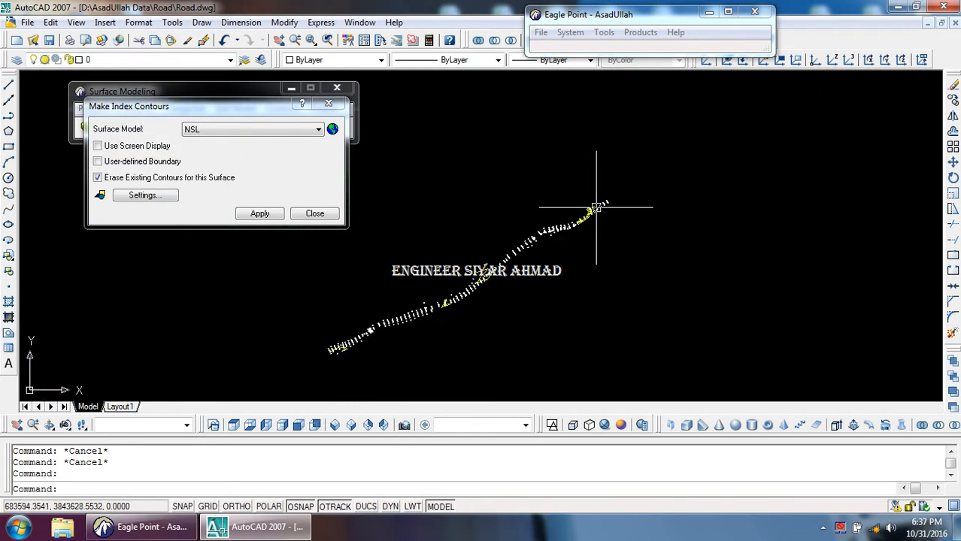
key("ctrl+s")
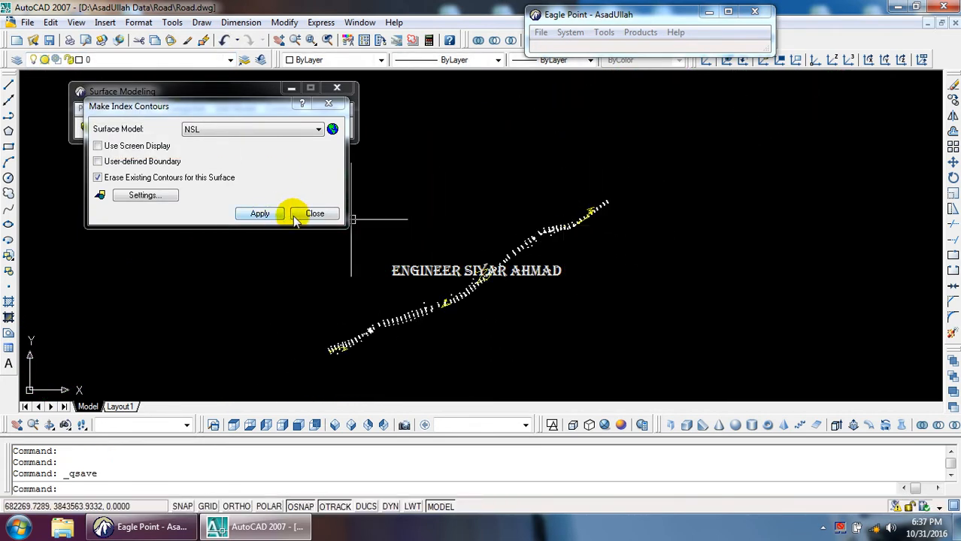
Finish with the index contours and make intermediate contours for the NSL surface model at a 1.00 interval, erasing its existing contours
left_click(398, 254)
left_click(314, 213)
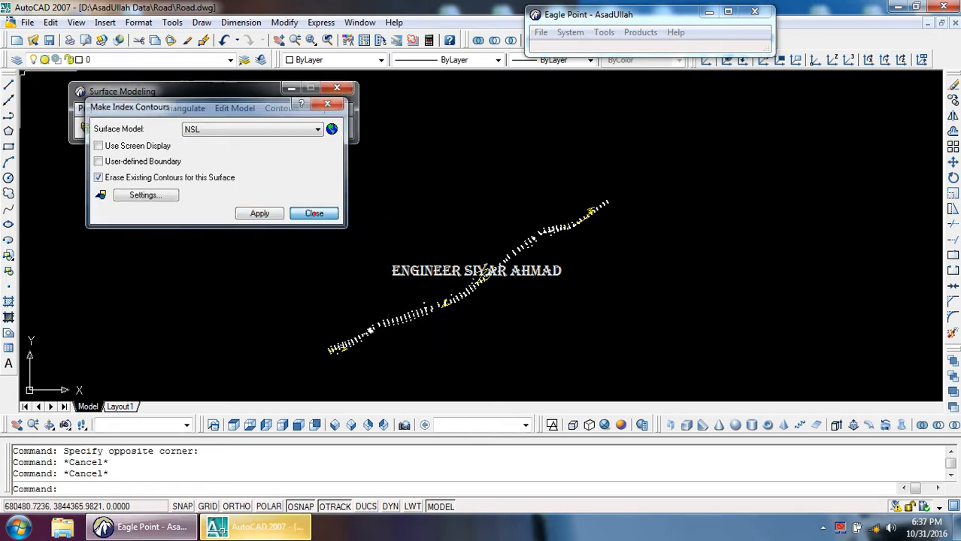
left_click(278, 109)
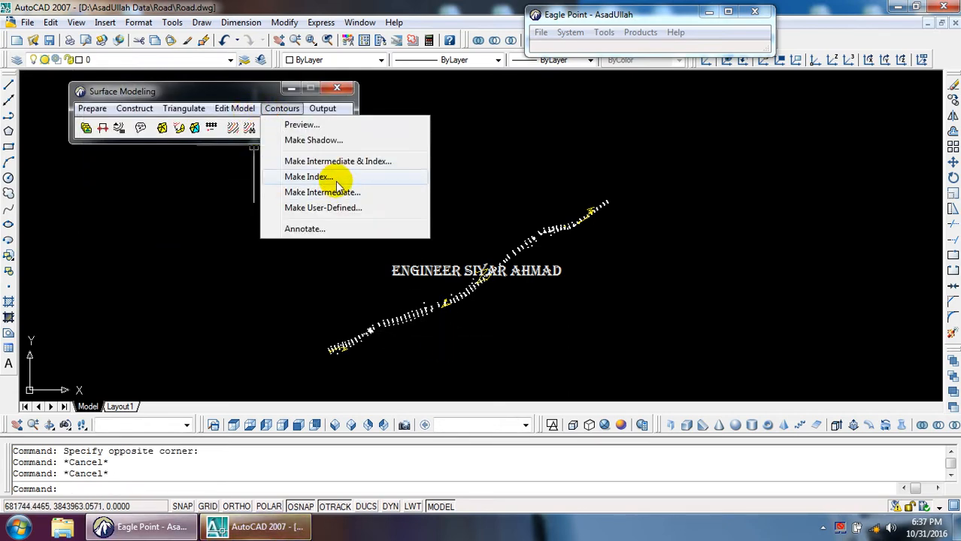
left_click(340, 191)
left_click(166, 178)
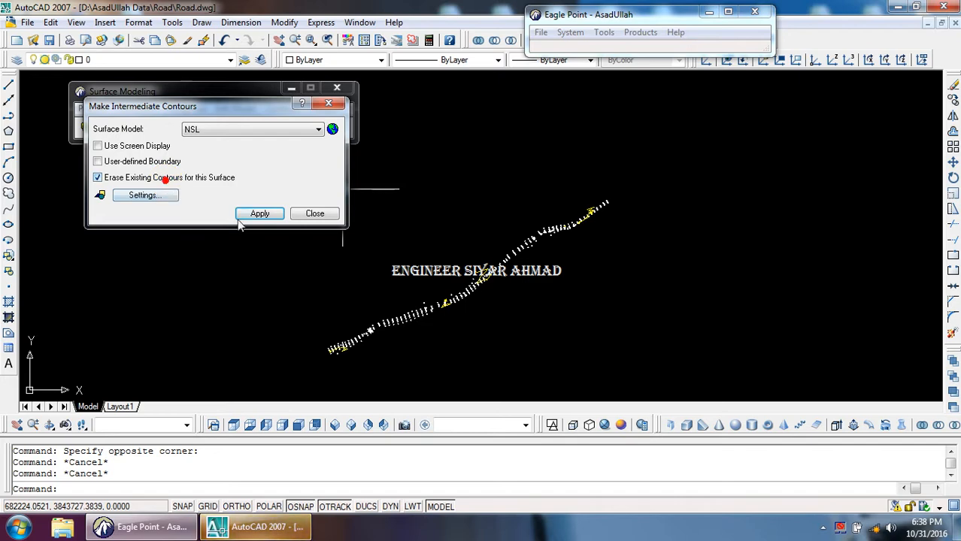
left_click(120, 195)
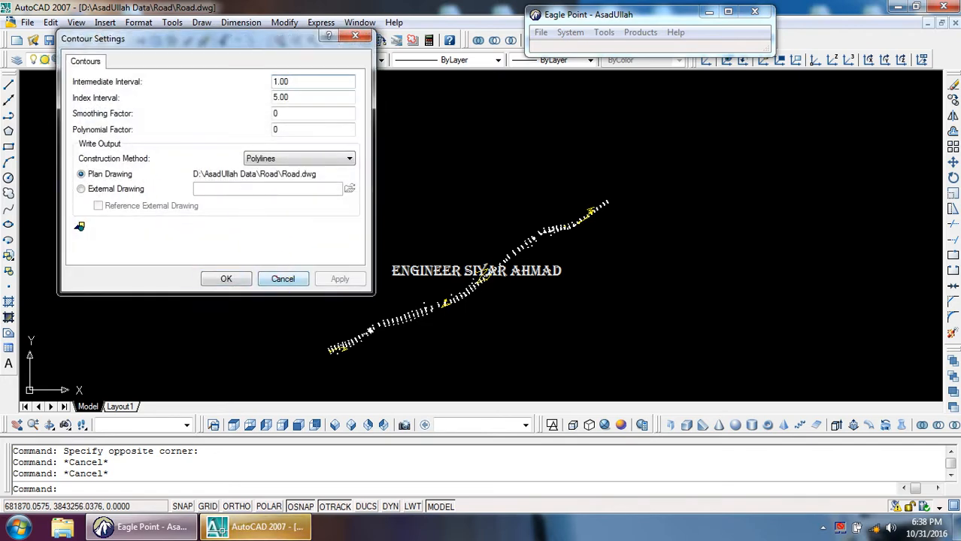
left_click(277, 276)
left_click(268, 218)
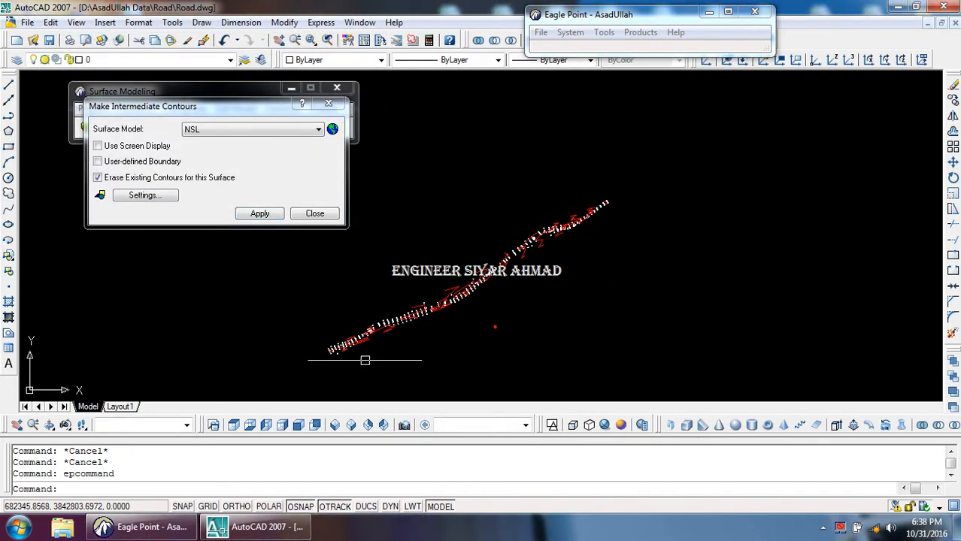
Examine the course of the red intermediate contours along the whole road, from the southwest end to the northeast end
scroll(363, 323, "up", 2)
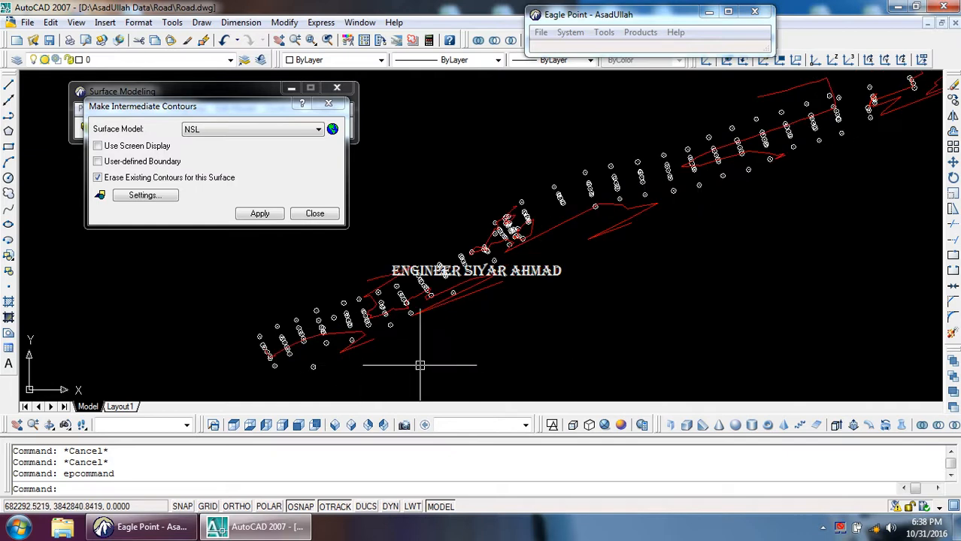
scroll(398, 351, "down", 3)
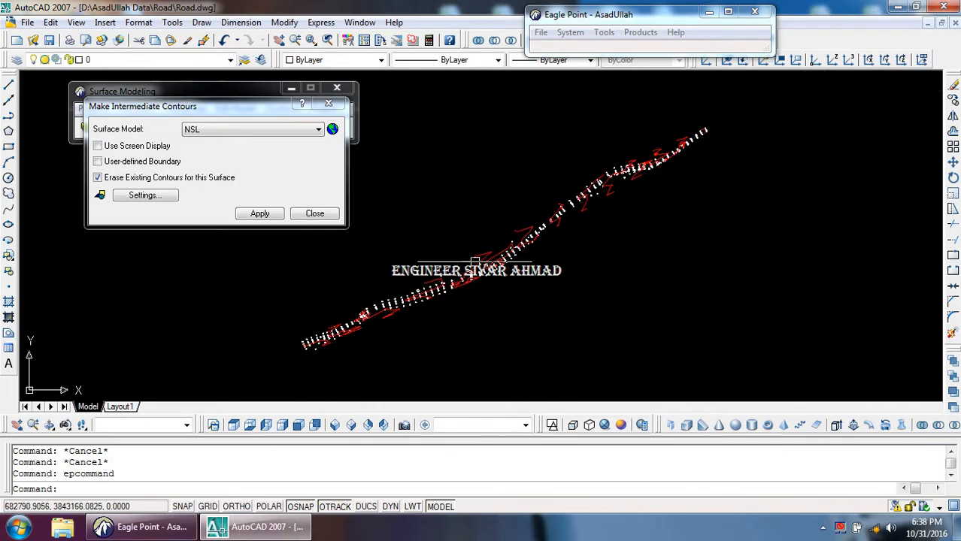
scroll(691, 146, "up", 5)
scroll(724, 91, "down", 3)
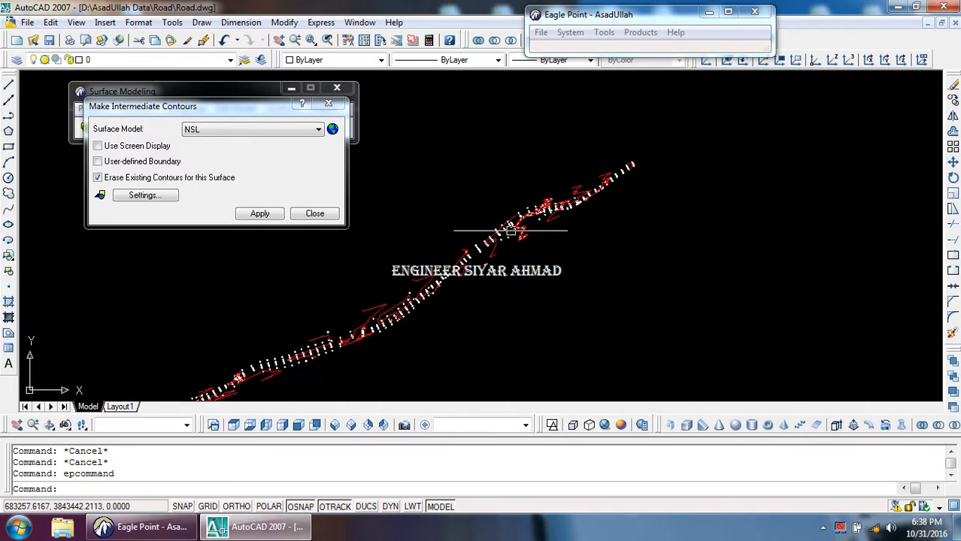
scroll(533, 229, "down", 2)
scroll(385, 296, "up", 4)
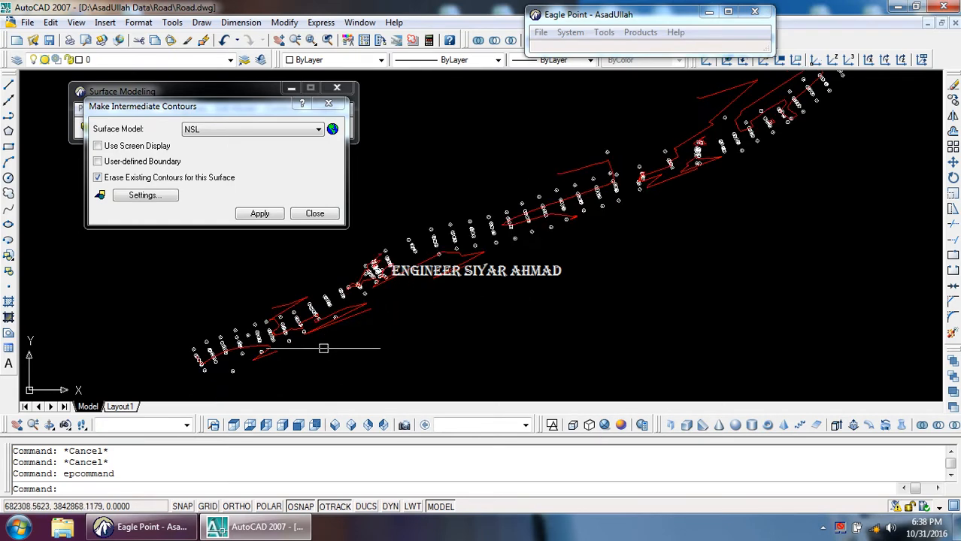
scroll(409, 282, "down", 2)
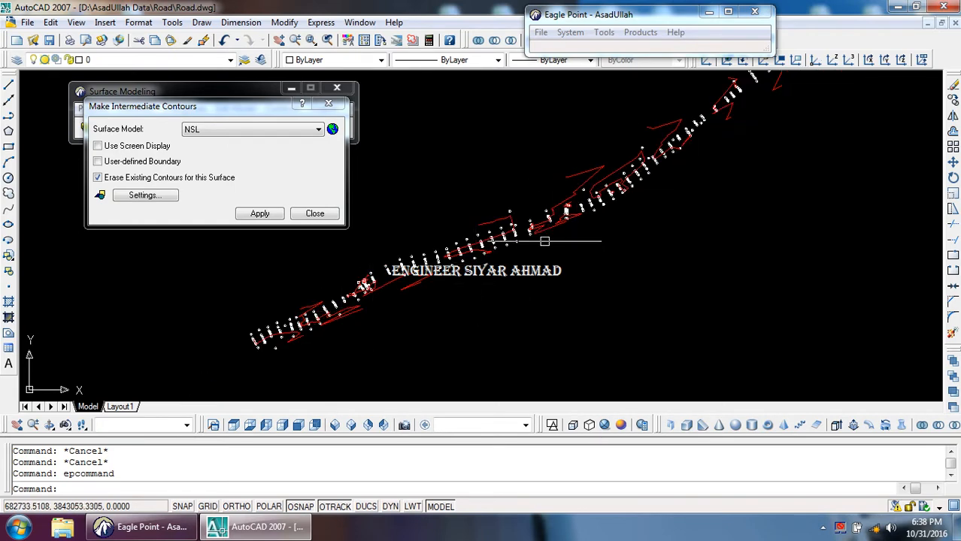
scroll(545, 219, "down", 1)
scroll(601, 207, "up", 1)
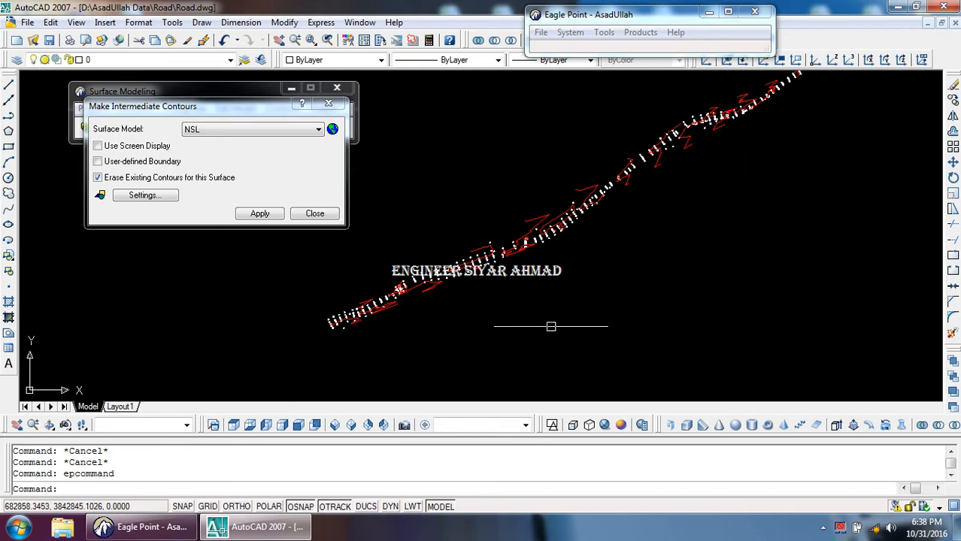
Query the coordinates and elevation of a vertex on the intermediate contour near the road's northeast end with the ID command
scroll(553, 320, "up", 1)
scroll(752, 150, "up", 3)
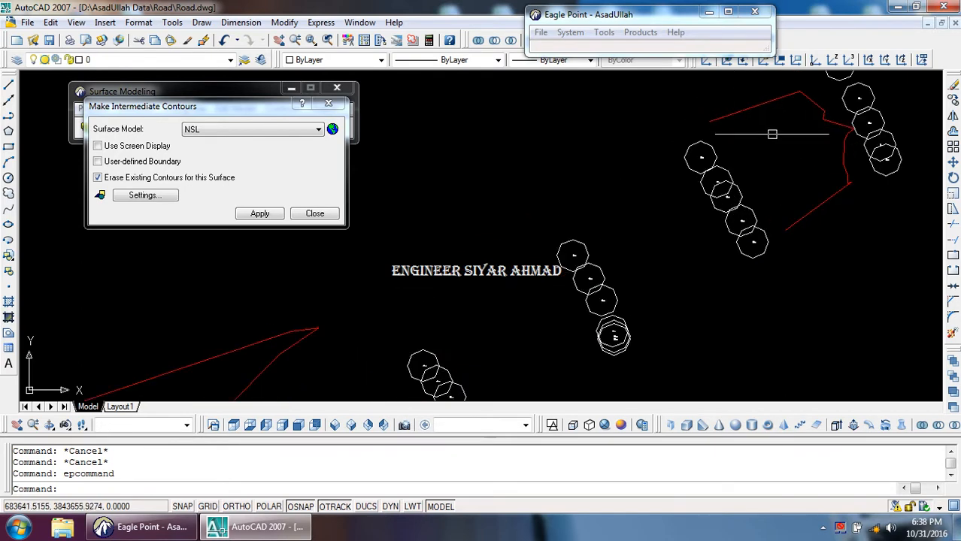
scroll(772, 134, "down", 2)
type("id")
key("Return")
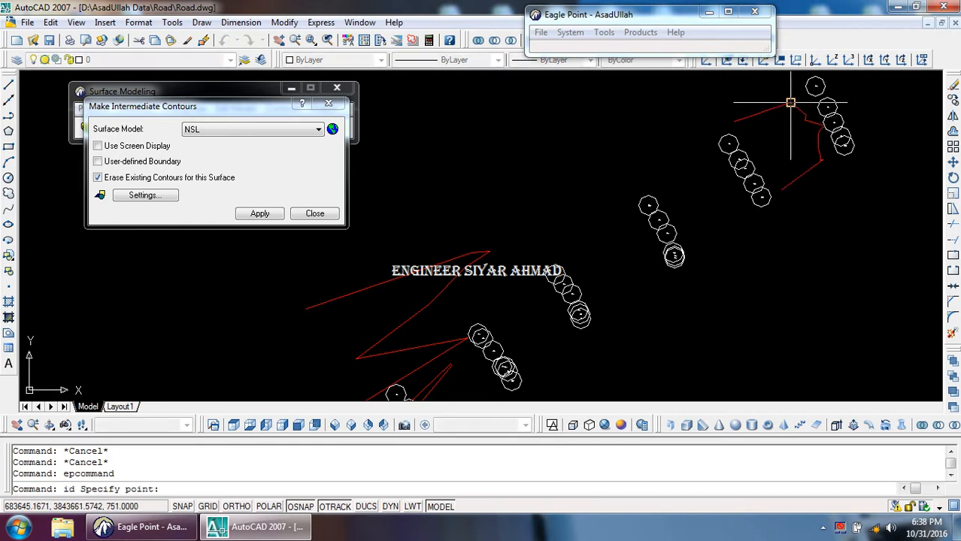
left_click(788, 104)
Query the coordinates and elevation of one point on the intermediate contour near the road's southwest end with ID
scroll(666, 152, "down", 8)
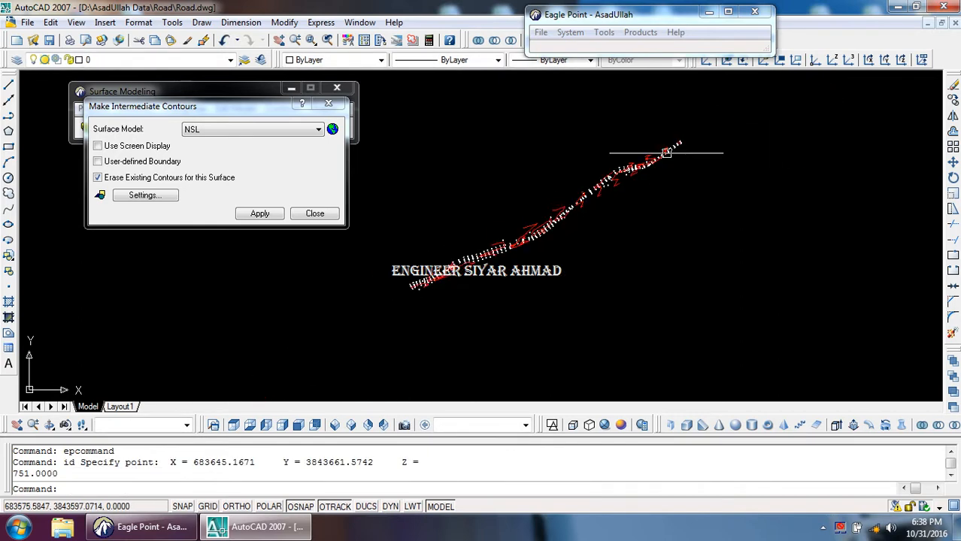
scroll(401, 287, "up", 4)
scroll(499, 269, "up", 4)
scroll(502, 270, "up", 1)
key("Return")
left_click(479, 278)
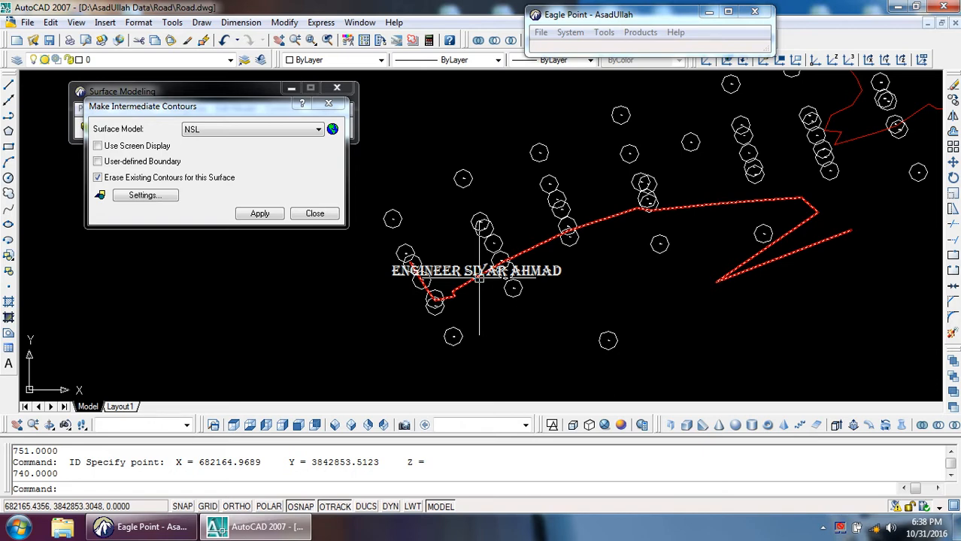
Examine how the intermediate contours run between the survey points from the southwest end to the middle of the road
scroll(384, 332, "down", 3)
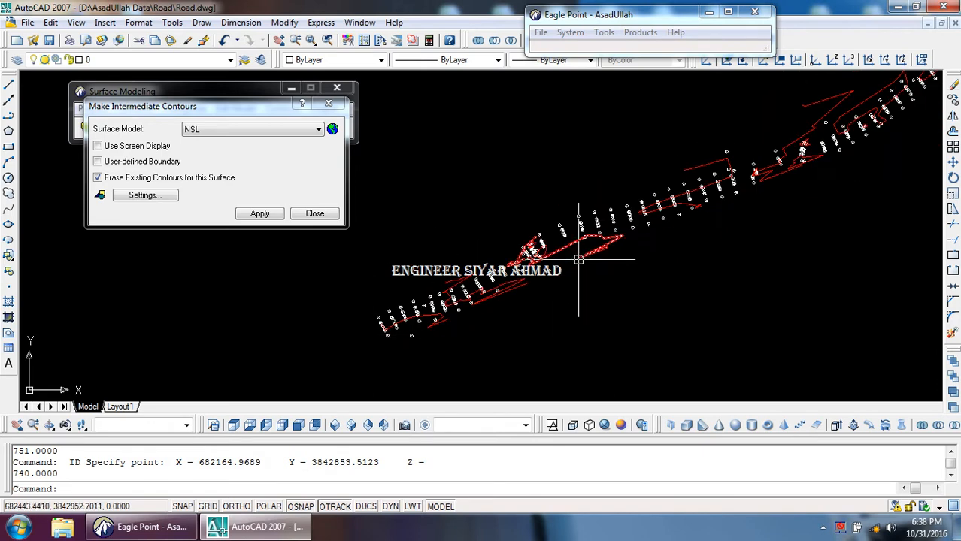
scroll(578, 260, "up", 4)
scroll(361, 280, "down", 8)
scroll(490, 223, "up", 2)
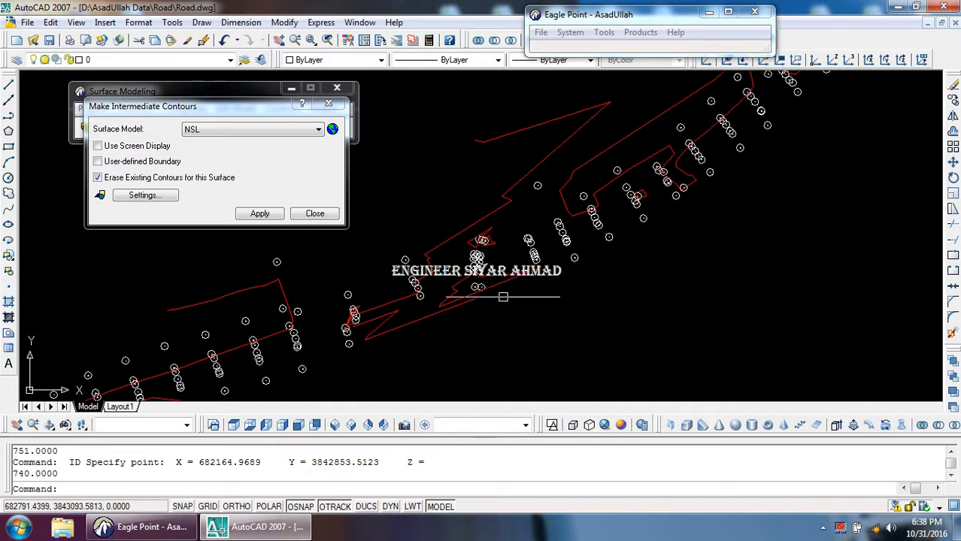
scroll(501, 296, "down", 4)
scroll(460, 271, "up", 2)
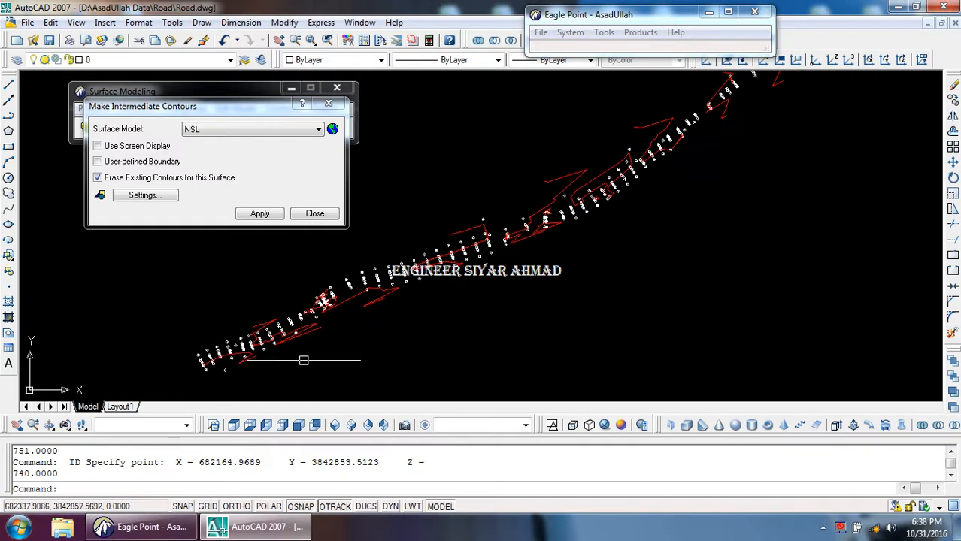
scroll(554, 206, "up", 5)
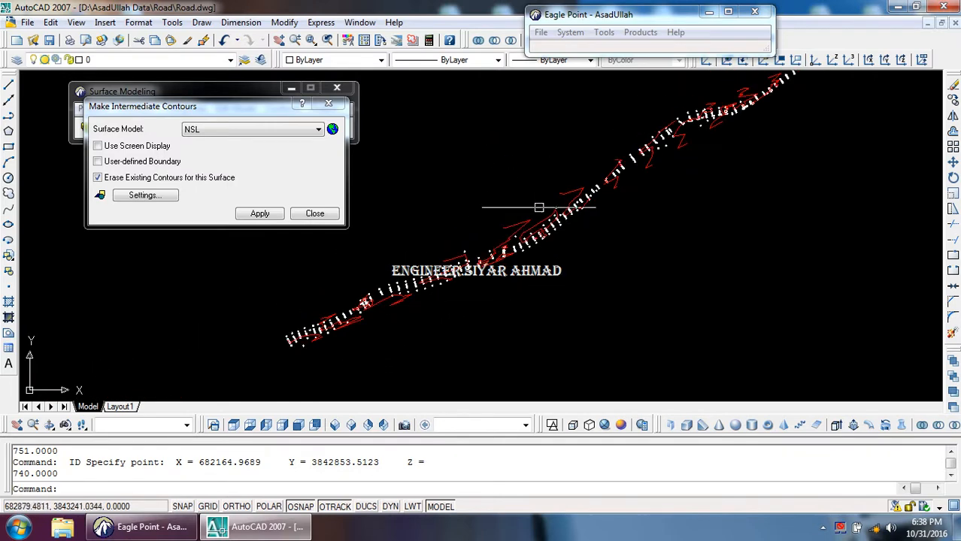
scroll(541, 251, "down", 2)
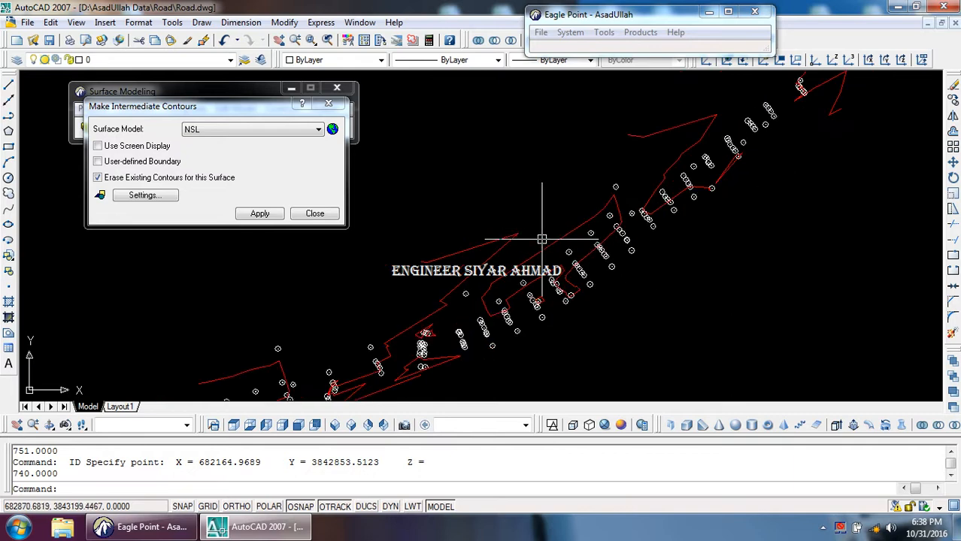
Query the elevation of one point on each of three neighbouring intermediate contours along the middle of the road with ID
type("d")
key("Return")
left_click(532, 248)
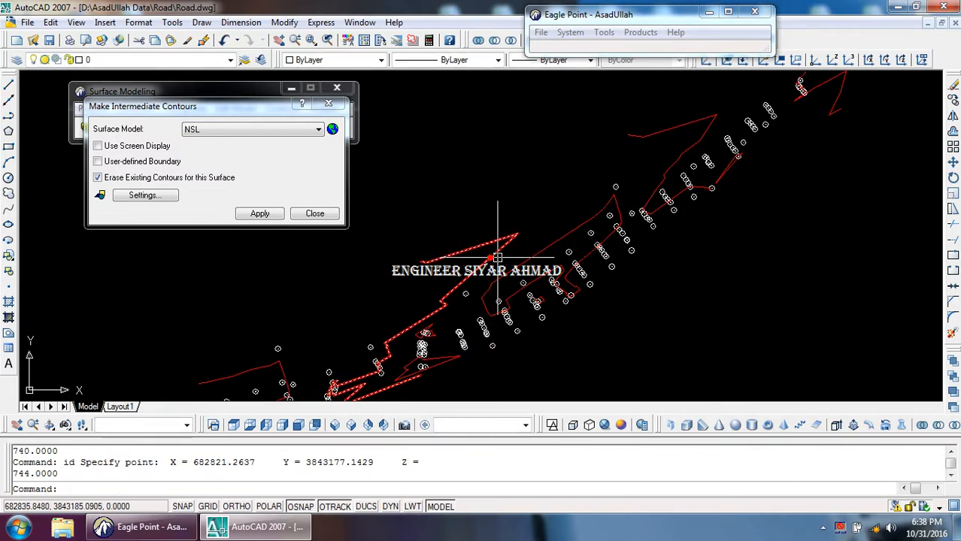
key("Return")
left_click(542, 256)
scroll(399, 328, "down", 2)
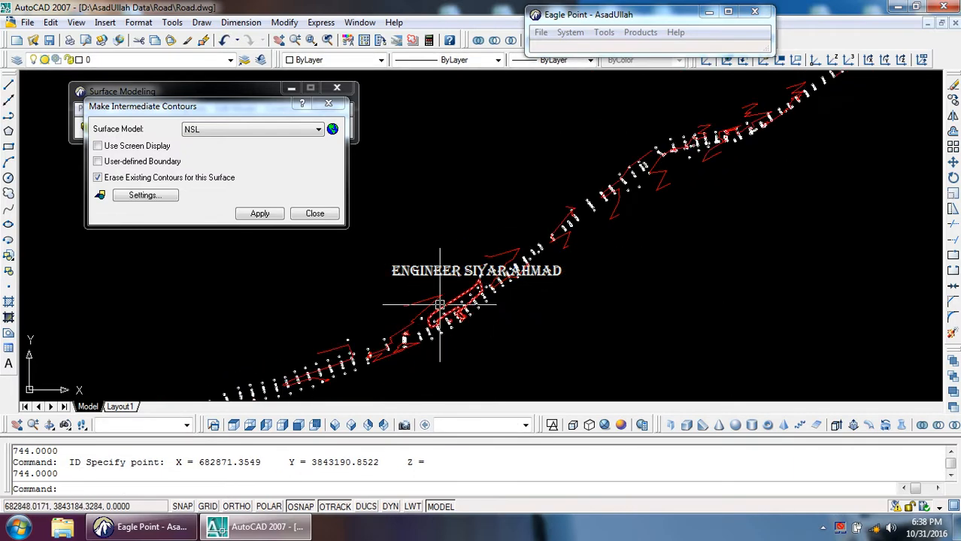
key("Return")
left_click(486, 255)
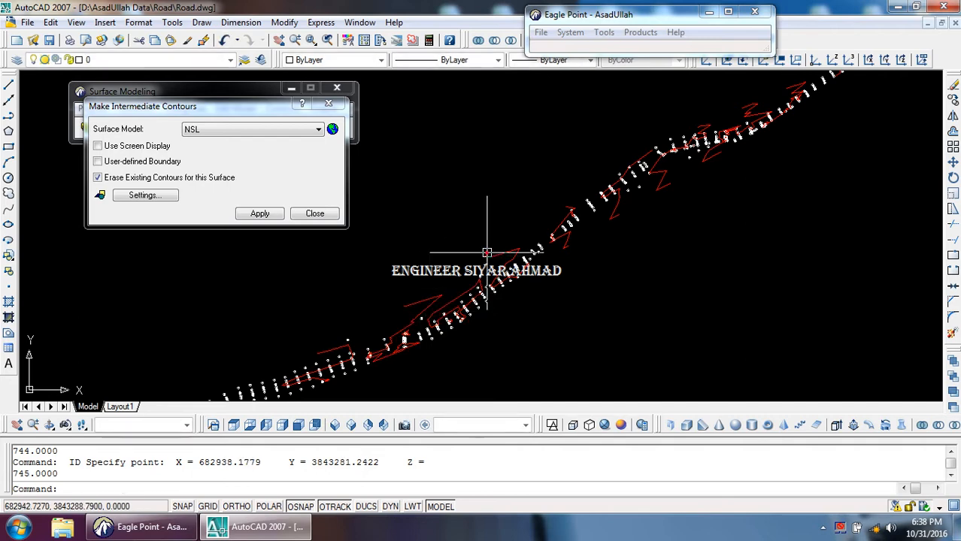
Select the intermediate contours southwest of the road's middle to examine their course and vertices, then clear the selection
scroll(444, 315, "up", 5)
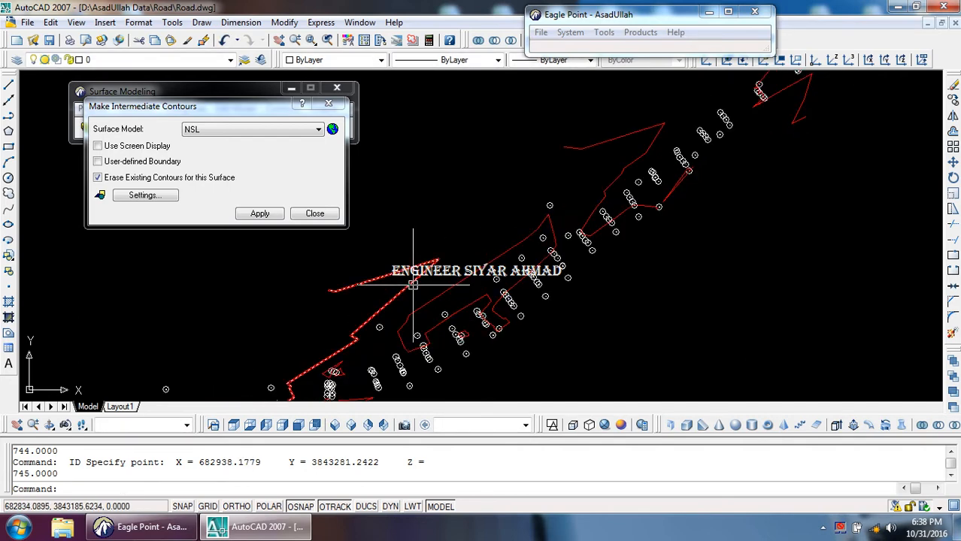
left_click(414, 284)
left_click(454, 288)
scroll(456, 316, "up", 4)
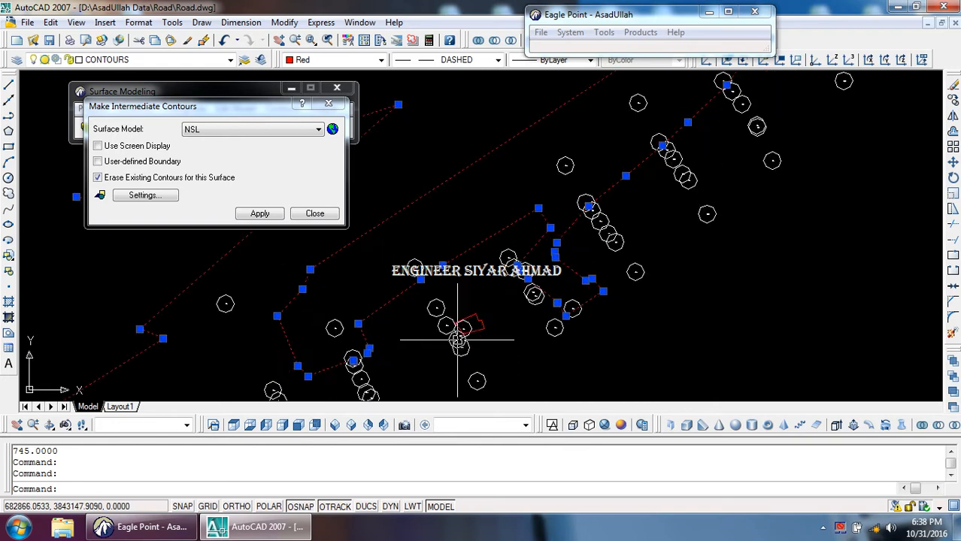
key("Escape")
key("Escape")
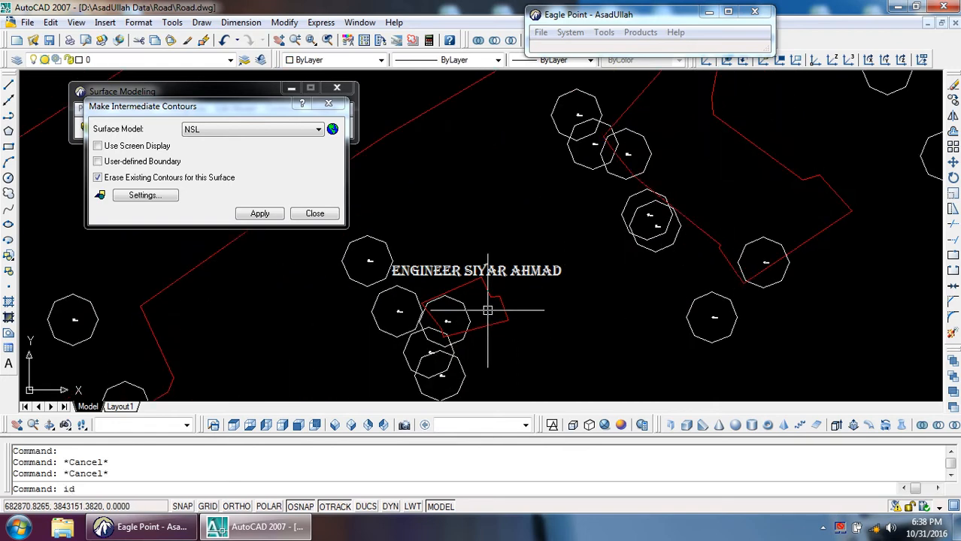
Query the elevation of the small closed contour southwest of the road's middle and of two more contour points nearby with ID
type("id")
key("Return")
left_click(490, 296)
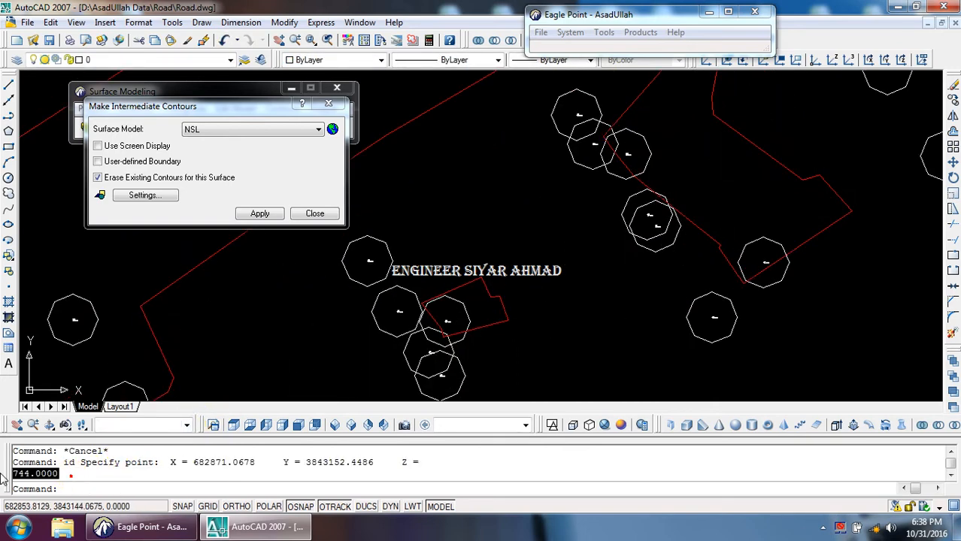
scroll(447, 296, "down", 3)
key("Return")
left_click(449, 323)
scroll(449, 256, "down", 3)
key("Return")
left_click(442, 247)
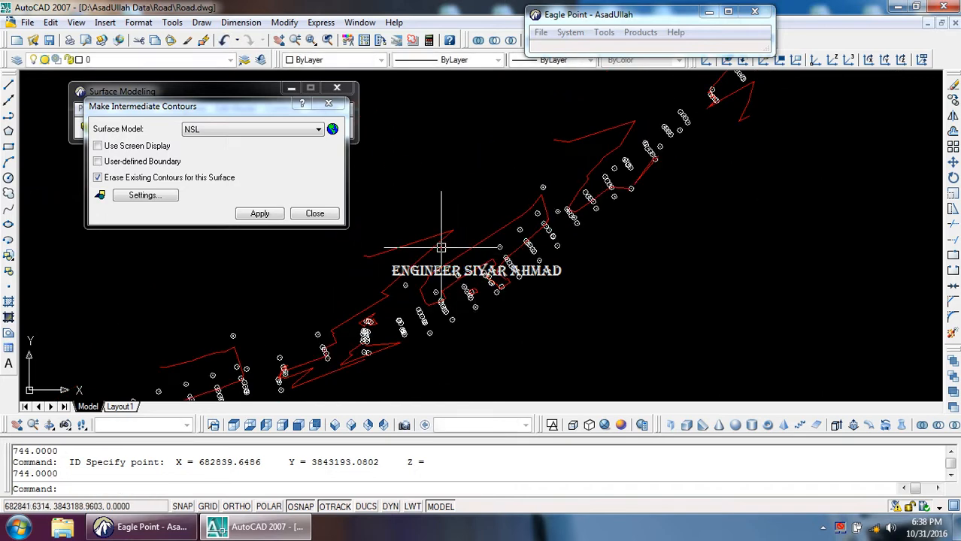
scroll(440, 285, "down", 3)
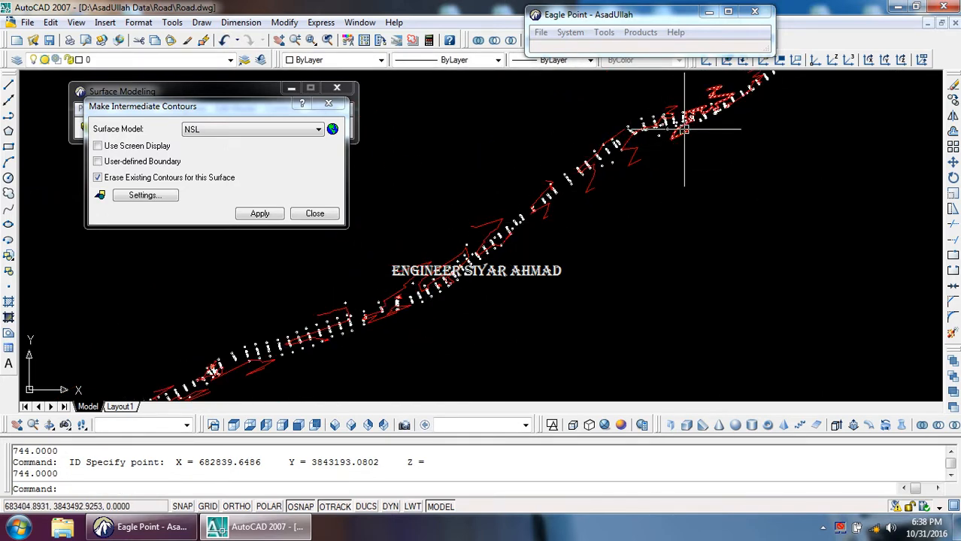
Query the elevation of the zigzag contour near the road's northeast end and of the contour at the very end with ID
scroll(684, 130, "down", 4)
scroll(677, 147, "up", 5)
scroll(665, 149, "up", 4)
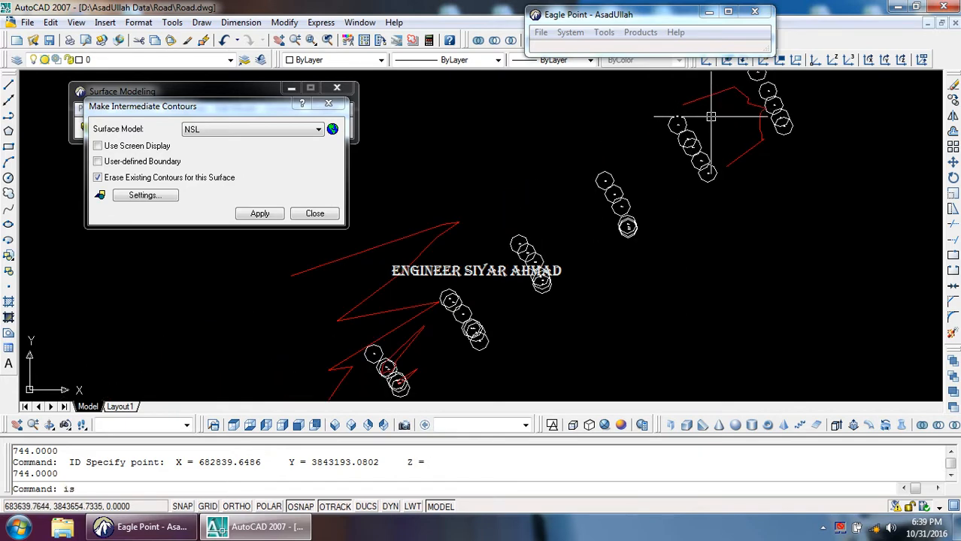
key("Escape")
key("Escape")
type("id")
key("Return")
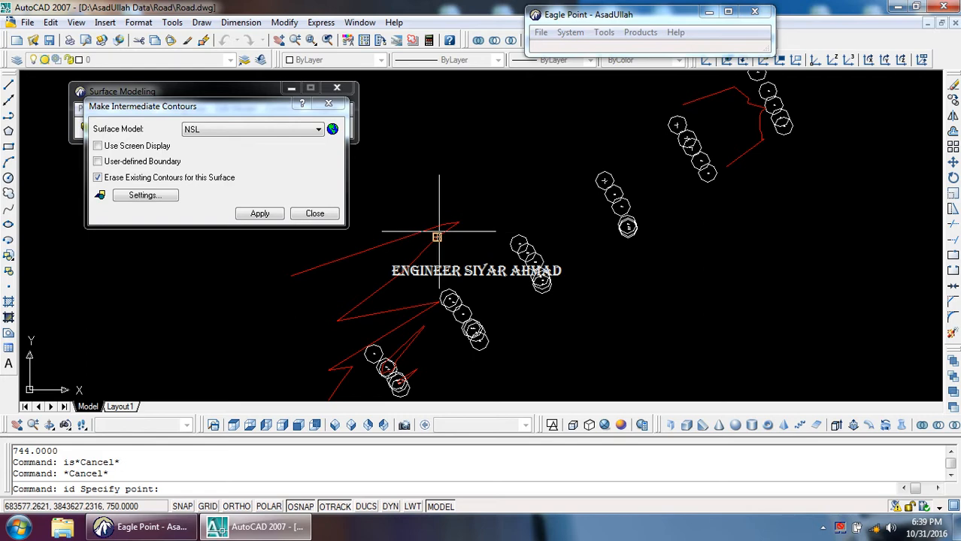
left_click(437, 237)
key("Return")
left_click(696, 100)
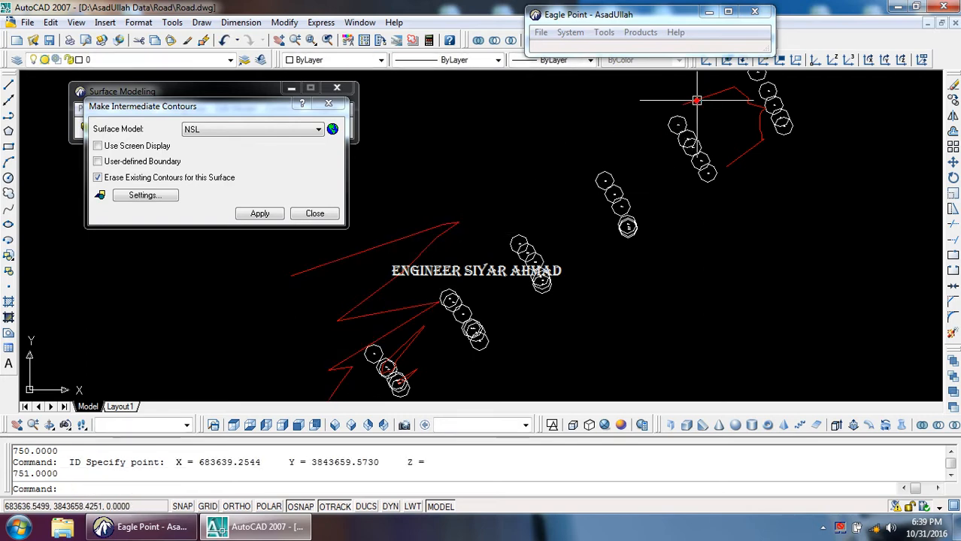
Query the elevations of two neighbouring contours on either side of the survey points in the road's northeast part with ID
scroll(694, 161, "down", 5)
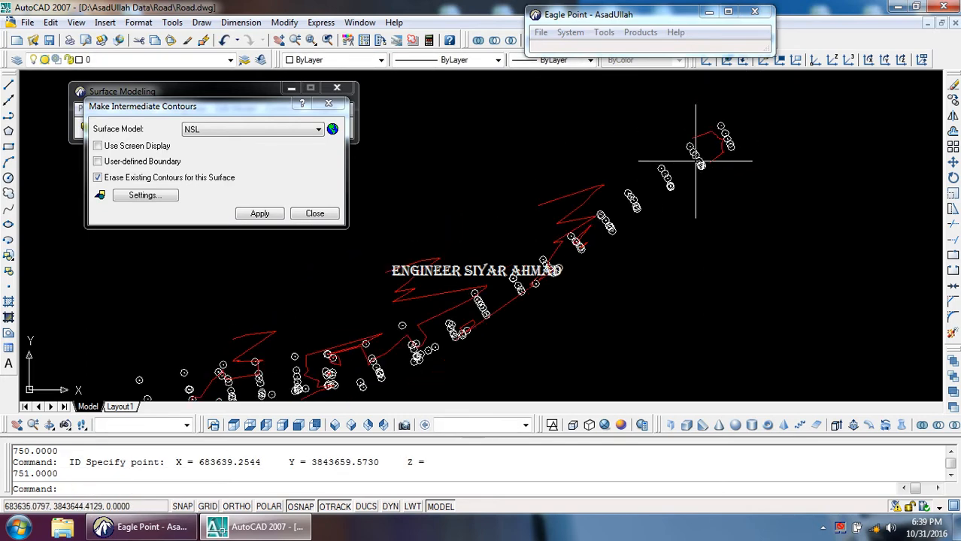
scroll(463, 336, "up", 2)
key("Return")
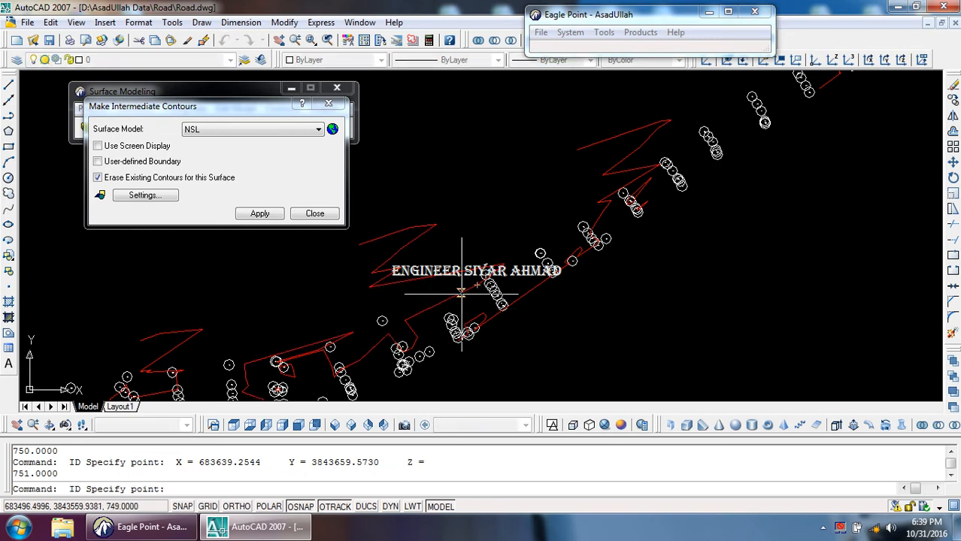
left_click(461, 293)
key("Return")
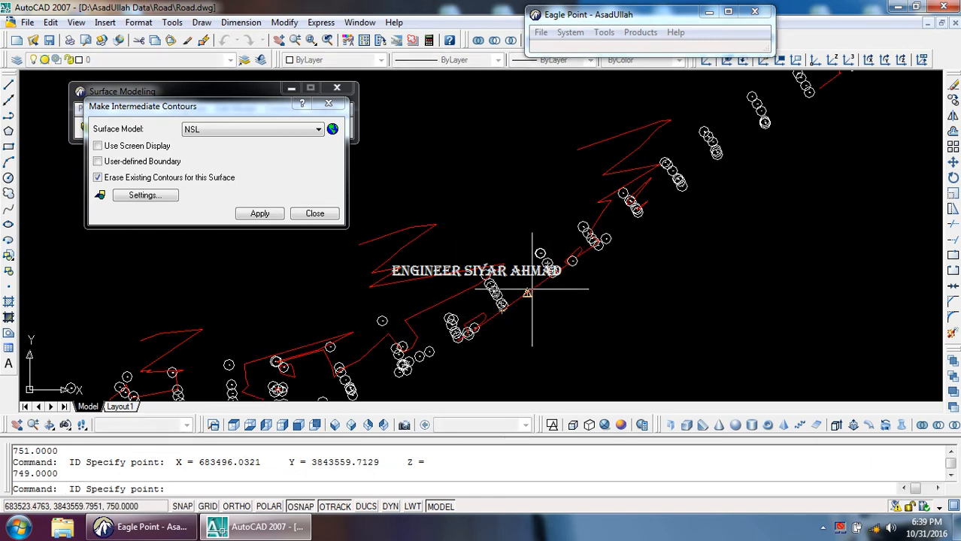
left_click(531, 288)
Query the elevations of two neighbouring contours further southwest along the road's northeast part with ID
scroll(380, 340, "down", 3)
scroll(379, 353, "up", 3)
scroll(382, 306, "down", 3)
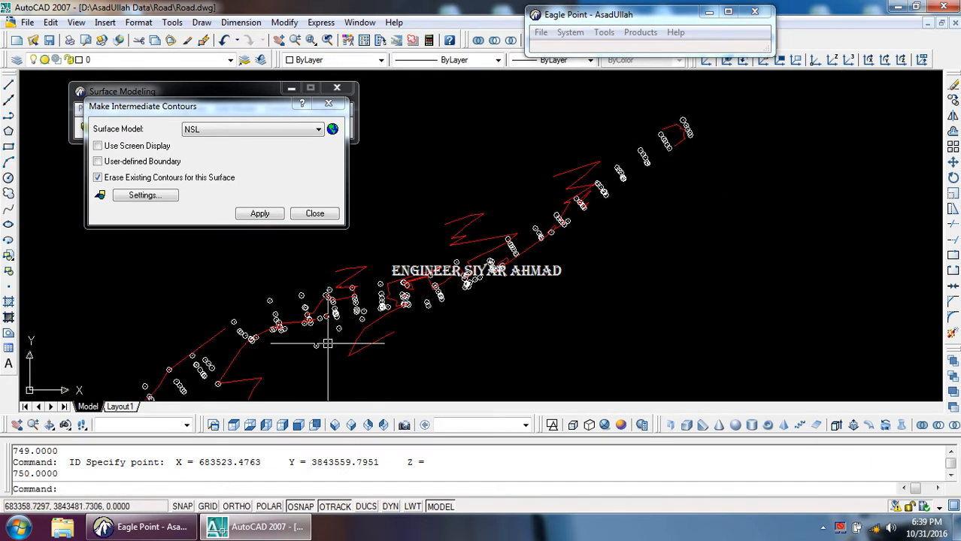
key("Return")
scroll(374, 214, "up", 3)
left_click(434, 221)
key("Return")
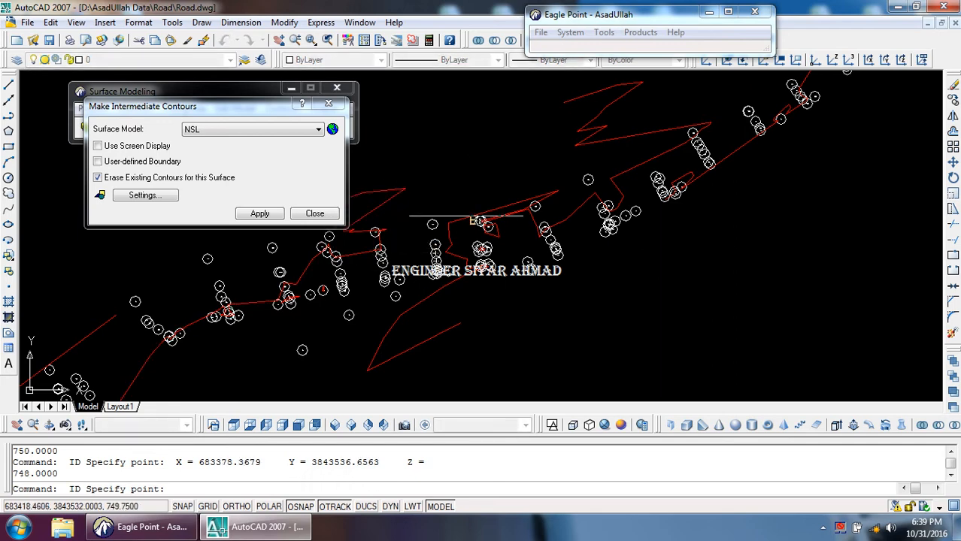
left_click(457, 223)
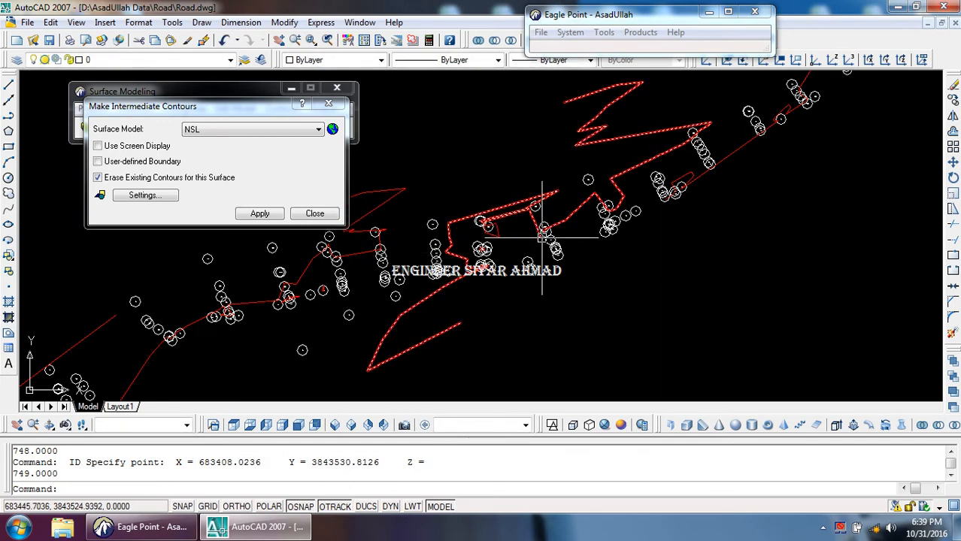
key("Escape")
Return to the whole road in view and close the Make Intermediate Contours dialog
scroll(526, 225, "down", 5)
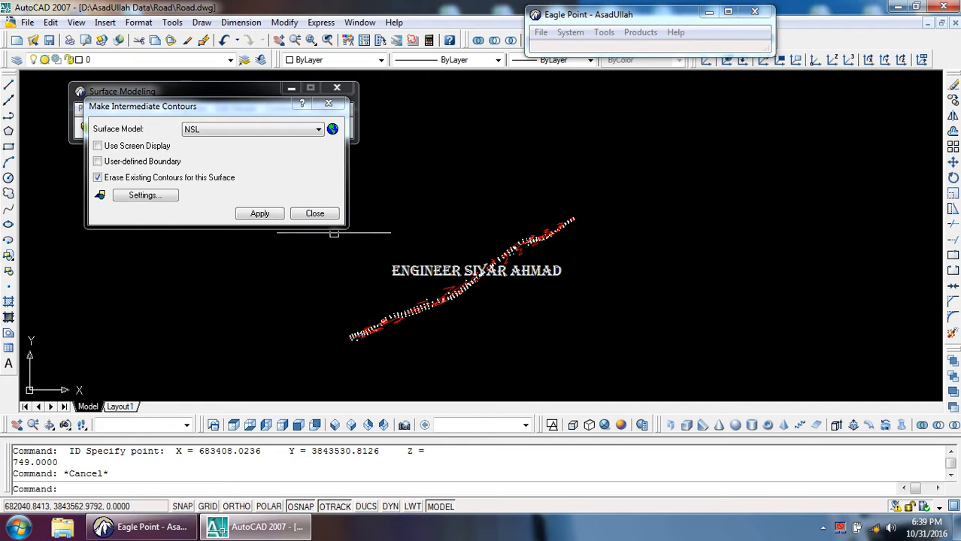
left_click(256, 216)
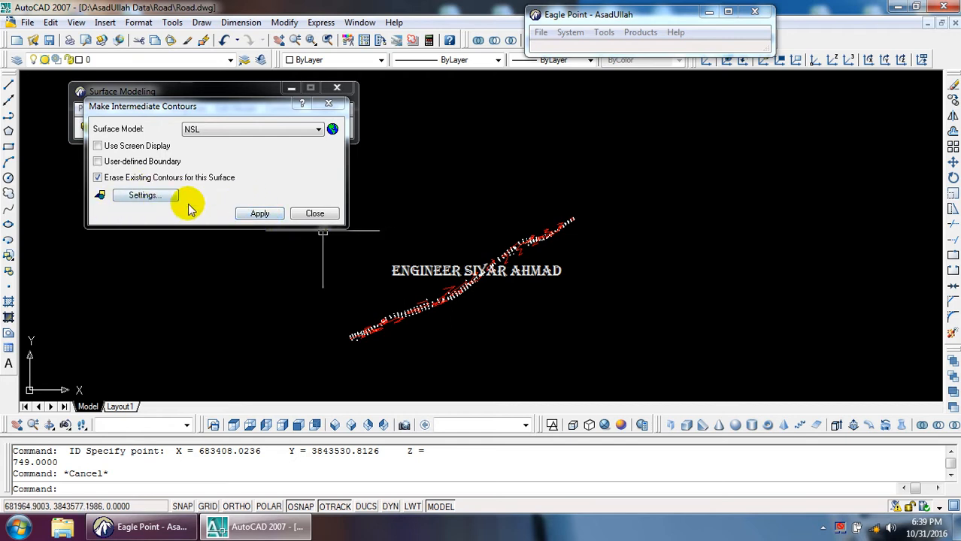
left_click(309, 212)
left_click(280, 109)
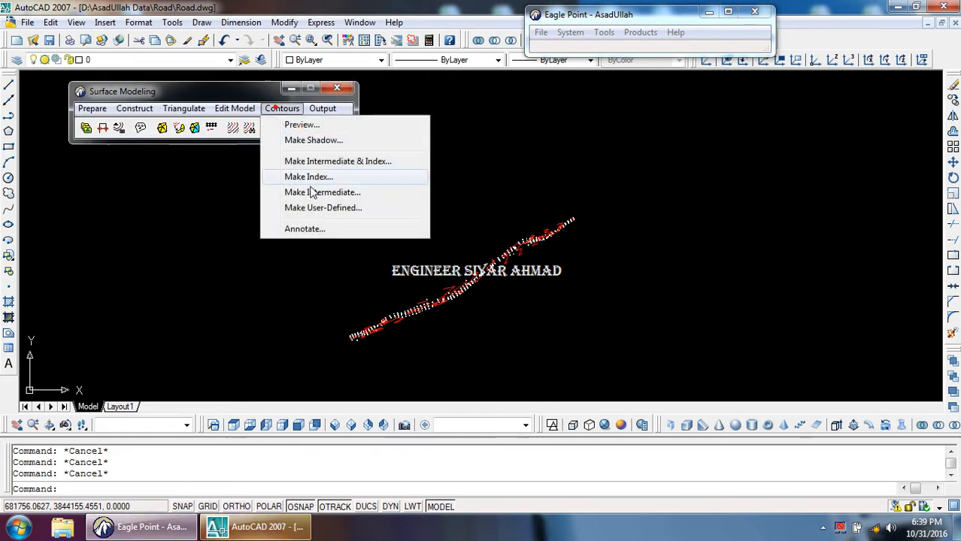
left_click(352, 212)
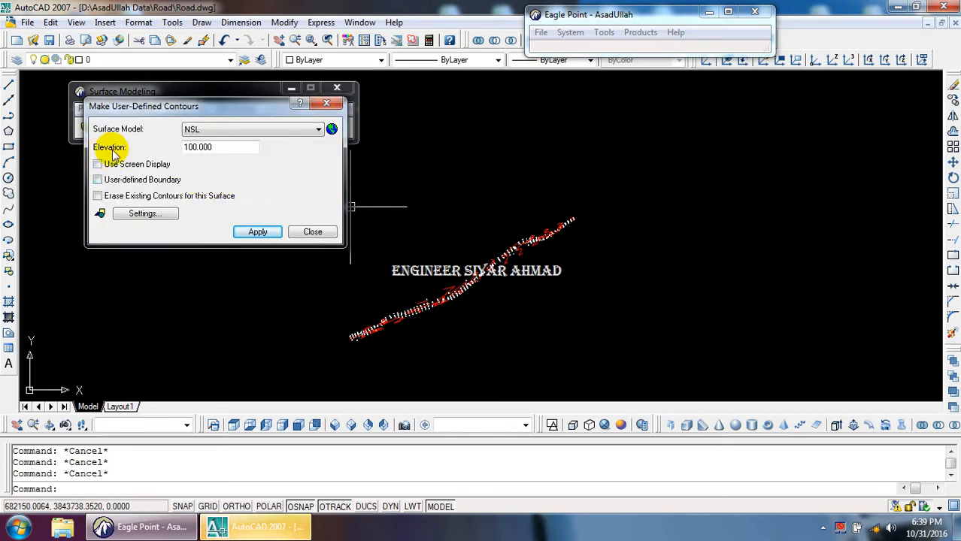
double_click(228, 149)
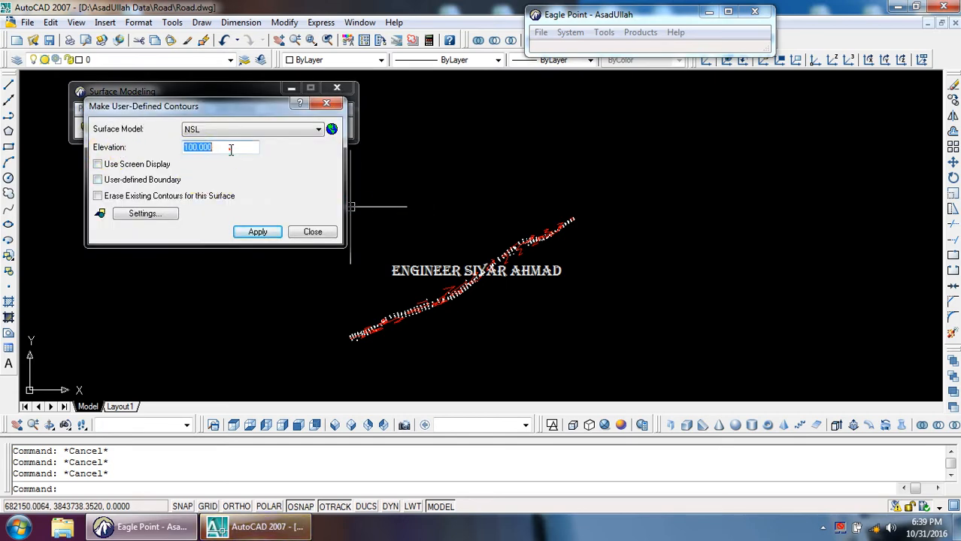
left_click(308, 232)
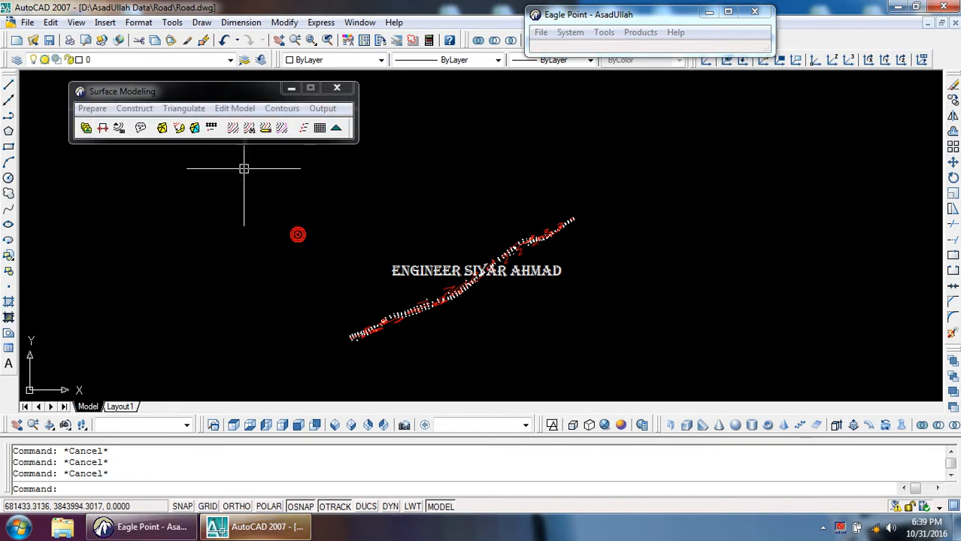
Start Make User-Defined Contours for the NSL surface with existing contours erased, and review the contour settings without changing them
left_click(282, 109)
left_click(308, 207)
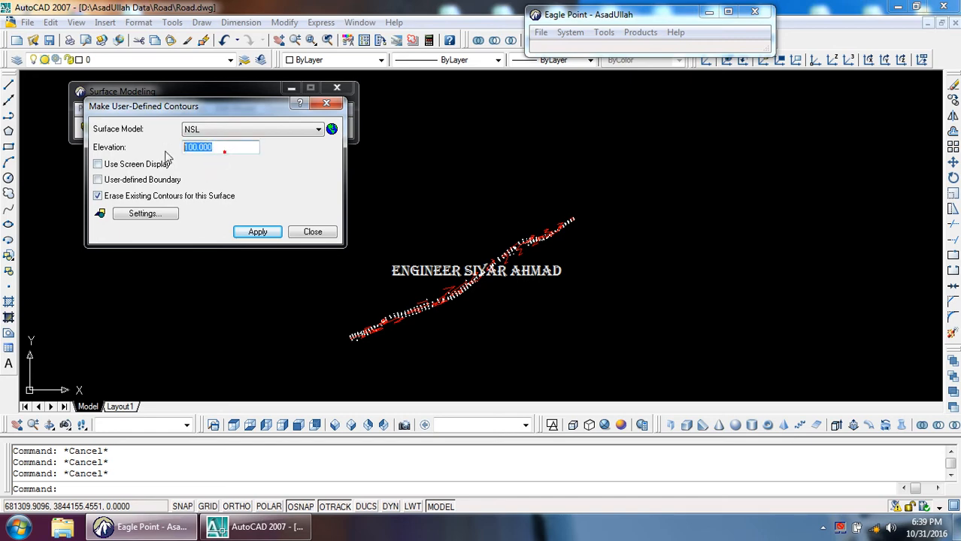
left_click(145, 214)
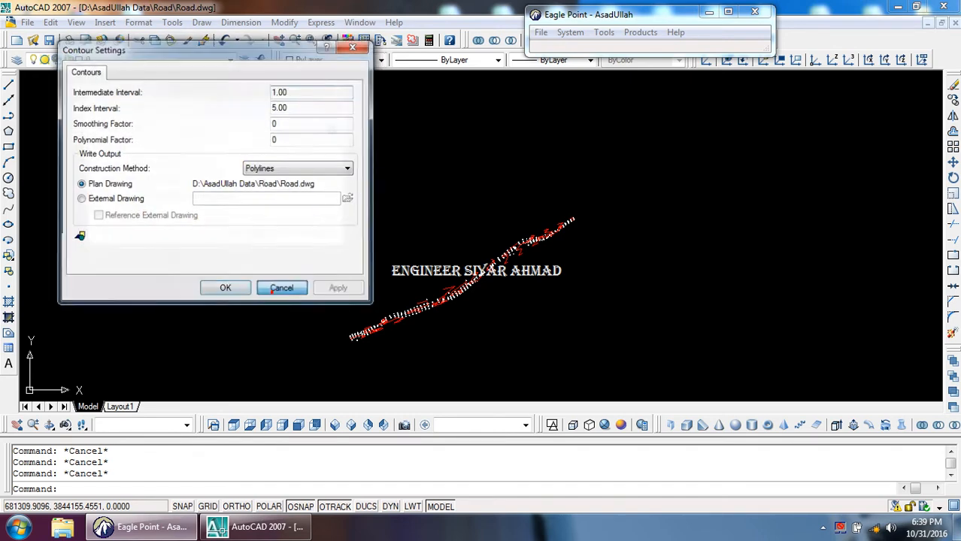
left_click(274, 289)
Review the layer, color and line type of User Defined Contours in the CAD settings, plus the contour intervals
left_click(99, 213)
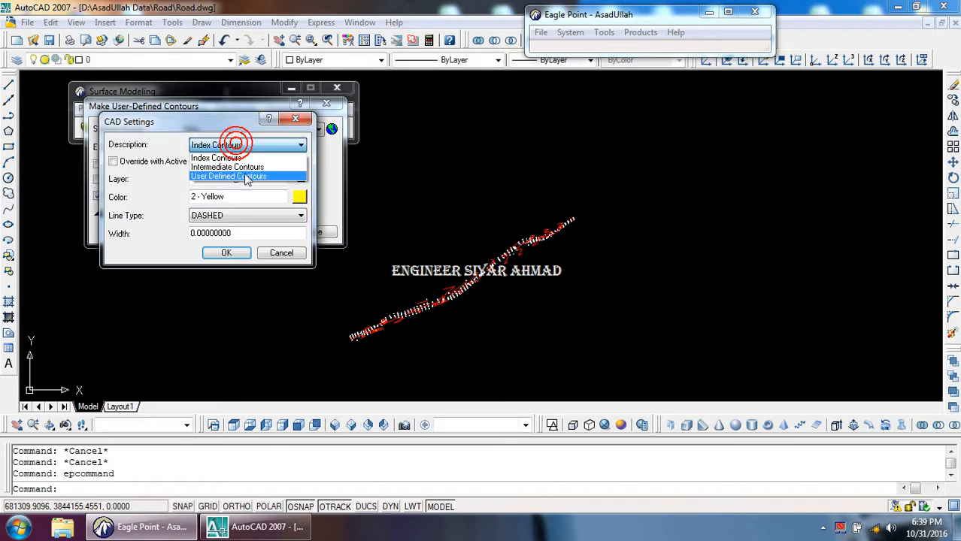
left_click(251, 178)
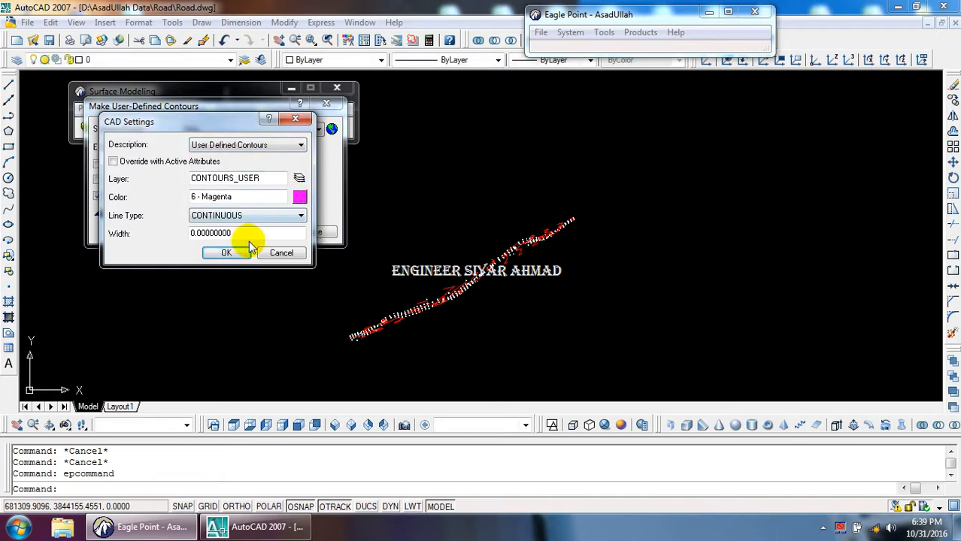
left_click(226, 253)
left_click(136, 215)
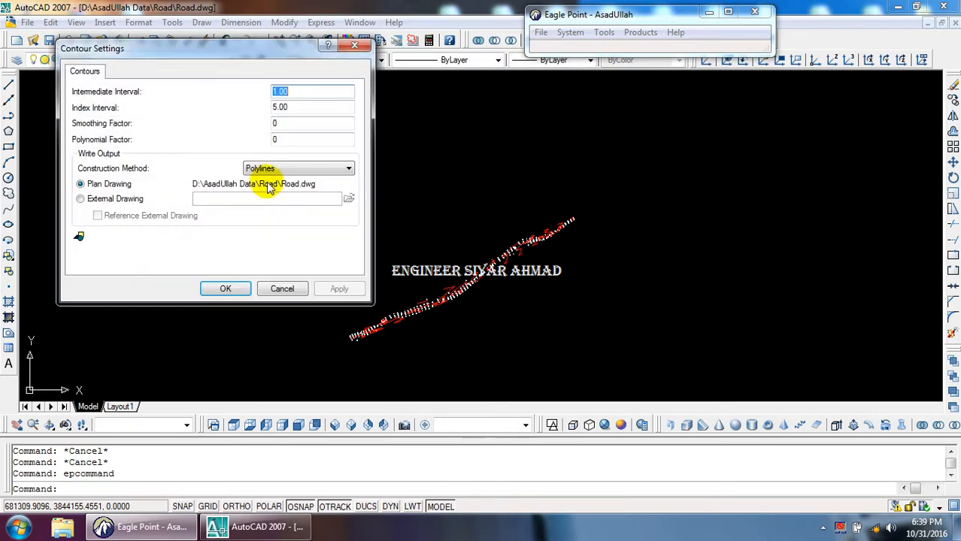
left_click(278, 289)
Set the line type of User Defined Contours to DASHED in the CAD settings
left_click(144, 213)
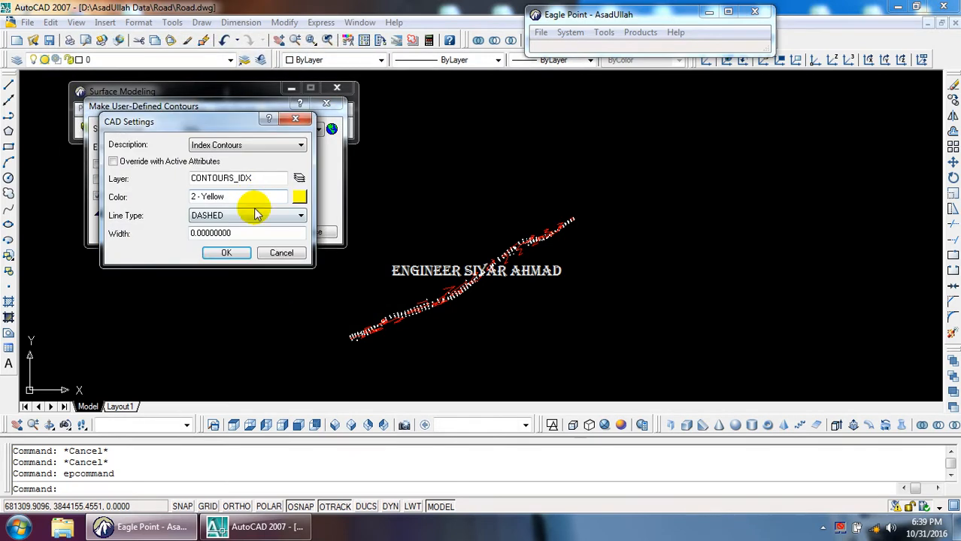
left_click(248, 215)
left_click(240, 145)
left_click(231, 177)
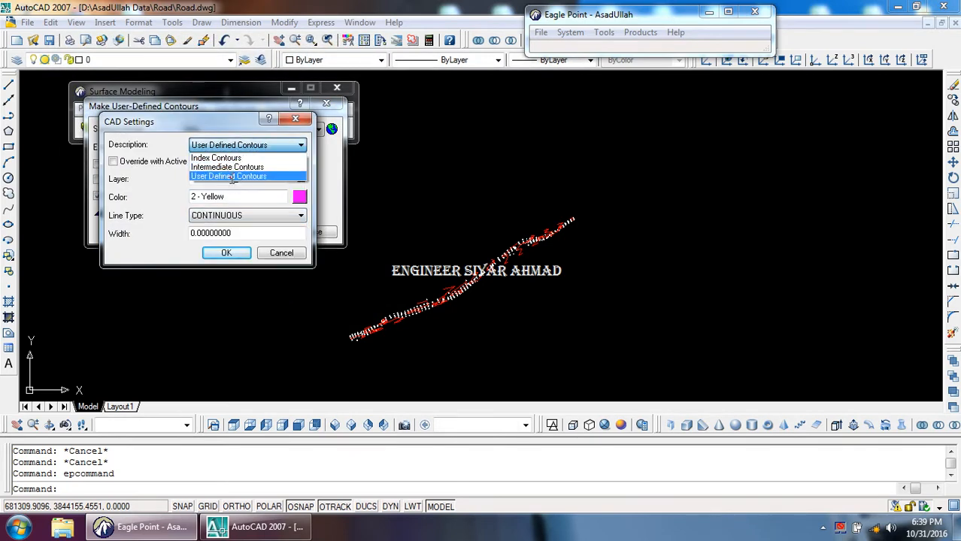
left_click(241, 216)
left_click(228, 255)
left_click(226, 253)
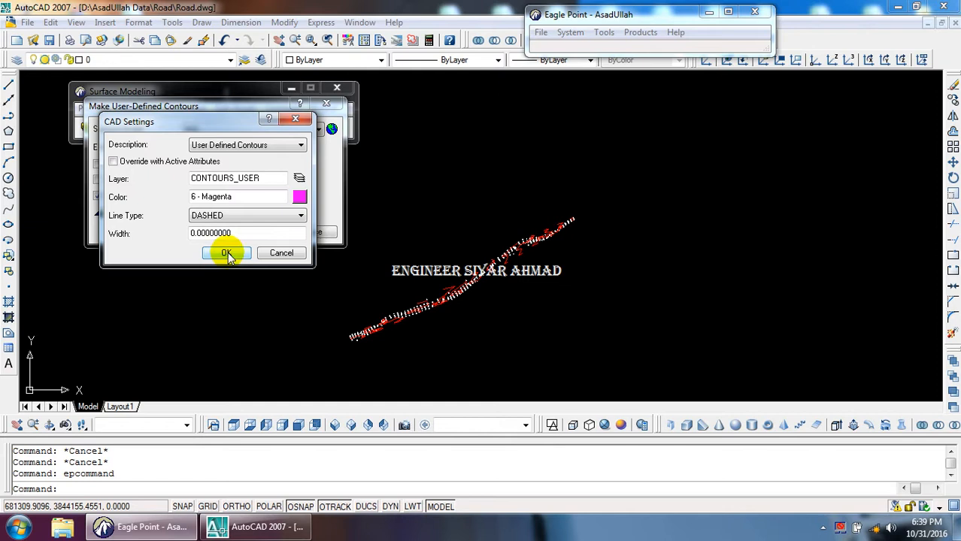
Try to generate user-defined contours for the NSL surface at elevation 100, then at elevation 0.1
left_click(258, 233)
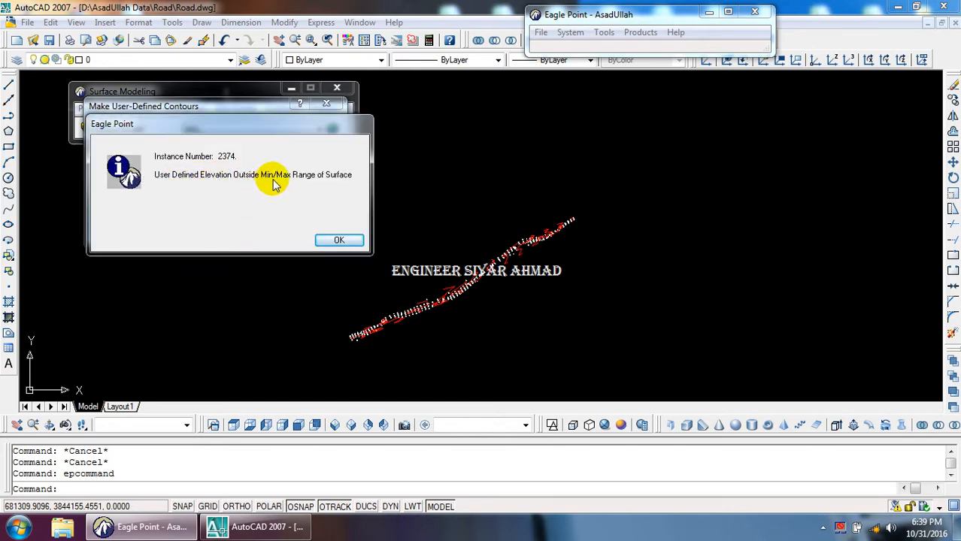
left_click(337, 239)
left_click(224, 147)
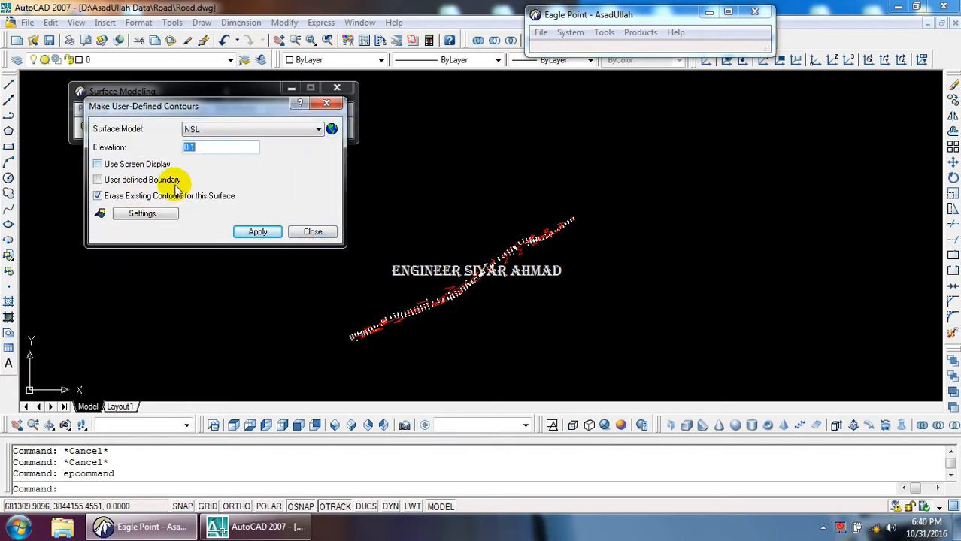
left_click(145, 213)
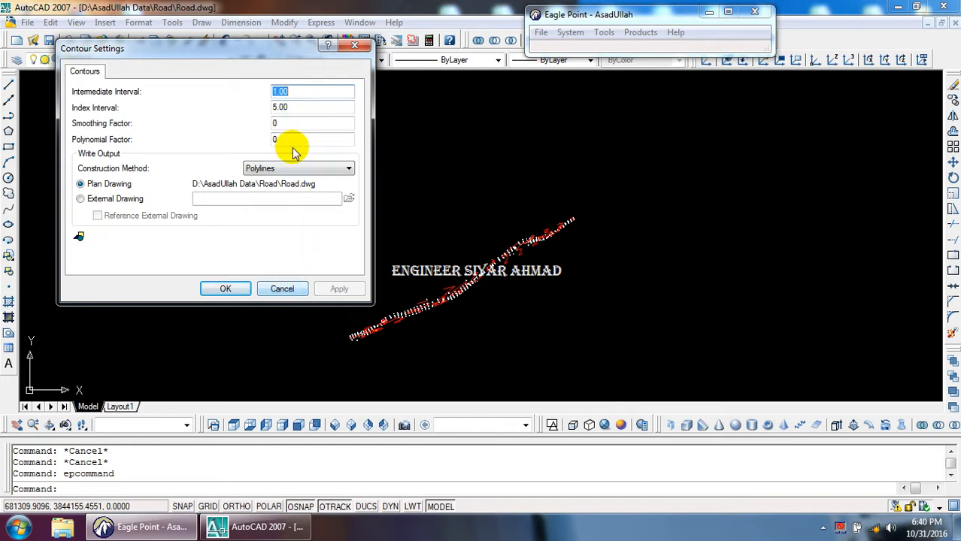
left_click(275, 288)
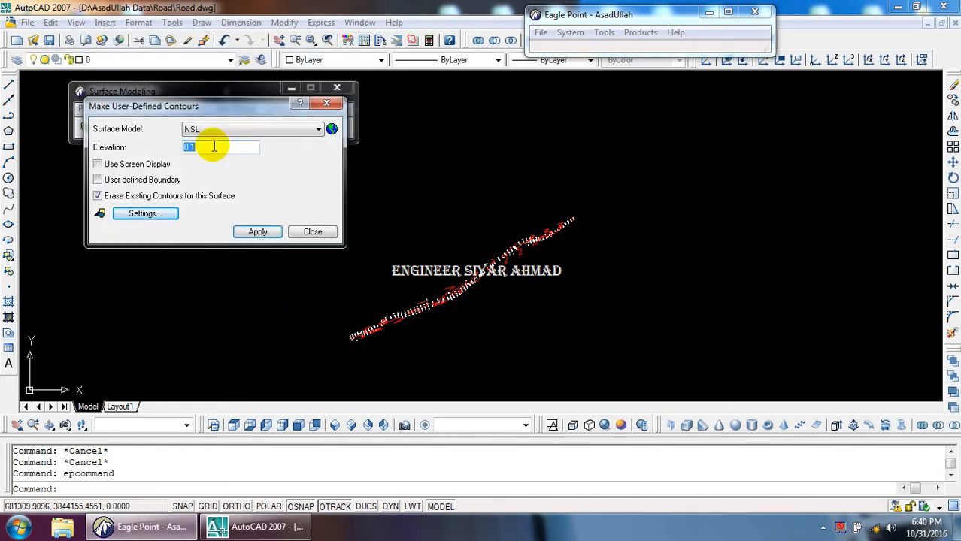
left_click(252, 232)
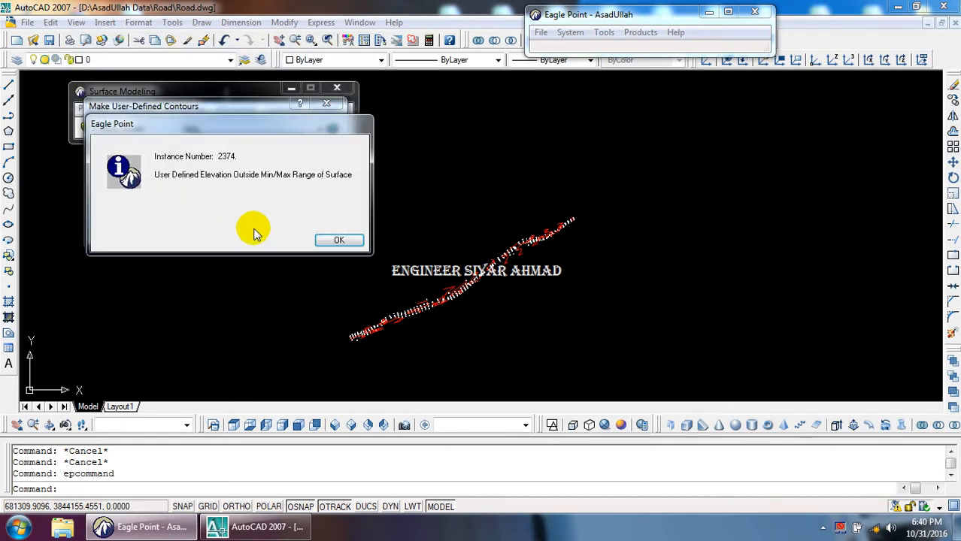
left_click(336, 241)
Generate the user-defined contours for the NSL surface at elevation 744, in the range of the surface point elevations
left_click(220, 131)
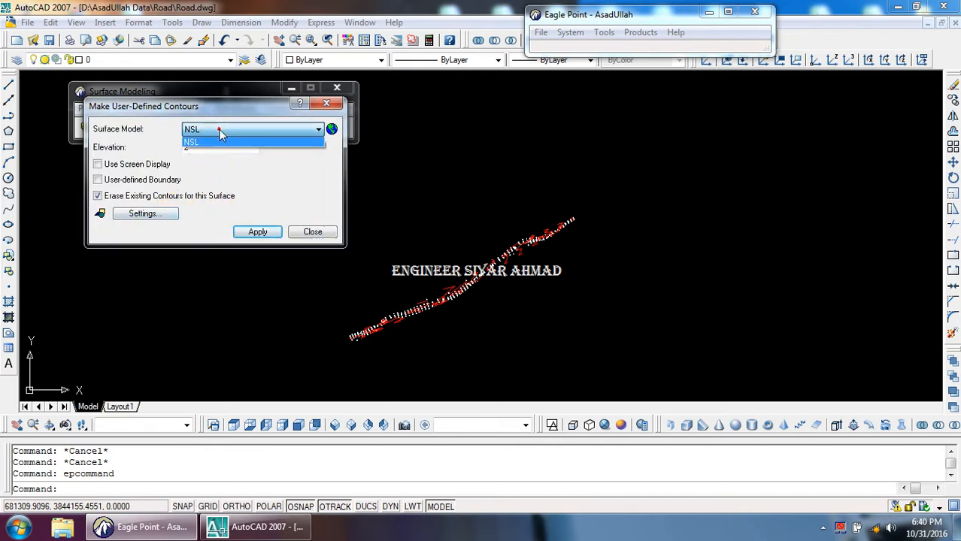
left_click(221, 131)
double_click(211, 147)
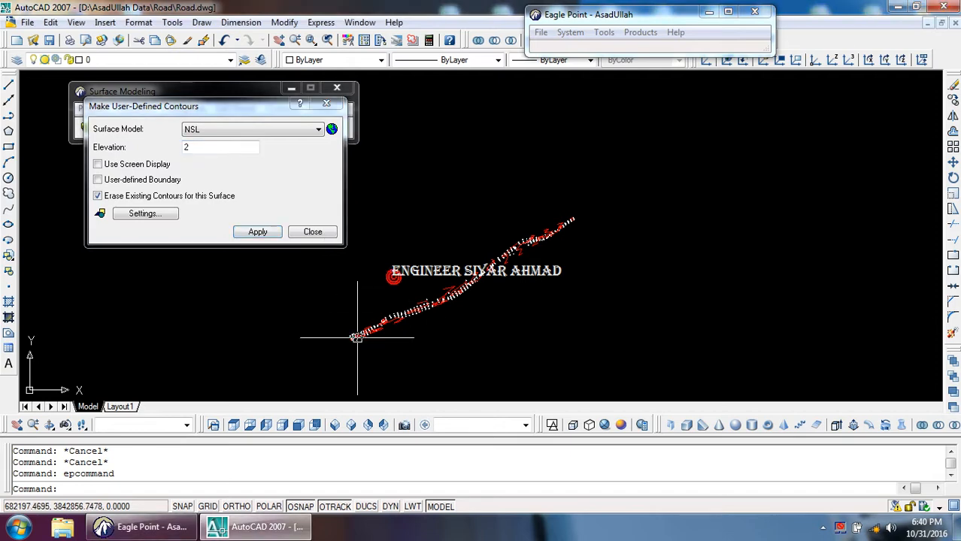
scroll(348, 271, "up", 5)
scroll(348, 270, "up", 4)
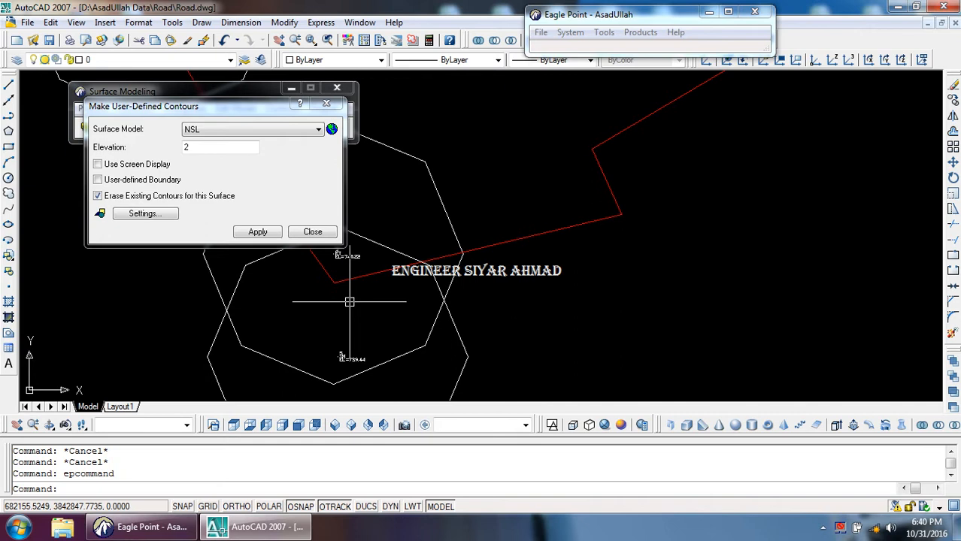
left_click(197, 147)
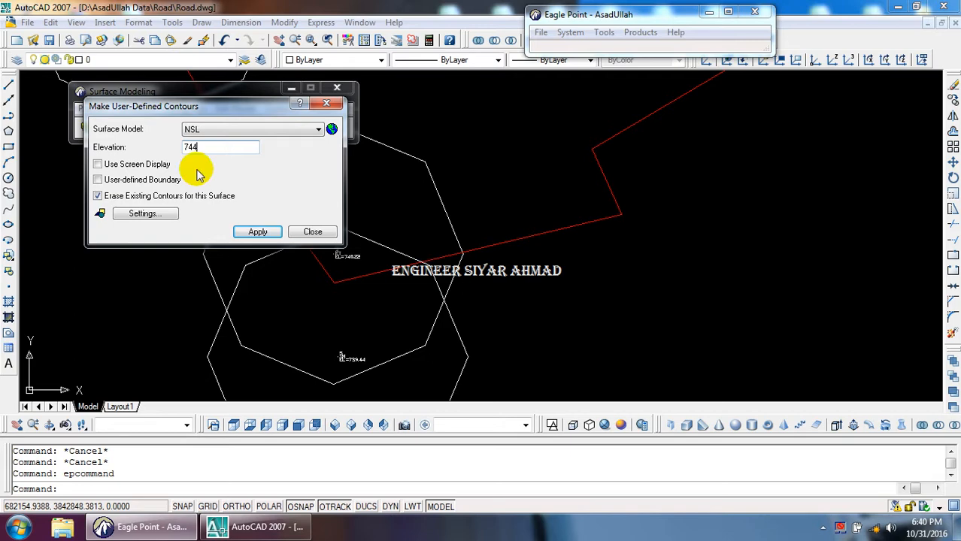
type("744")
left_click(252, 230)
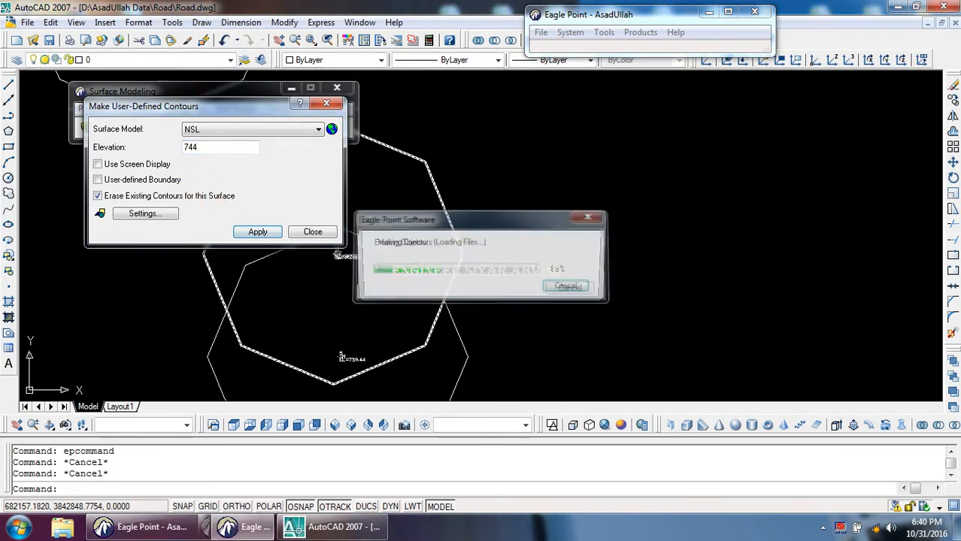
Replace the existing contours of the NSL surface with user-defined contours at elevation 744.5
scroll(478, 264, "down", 14)
scroll(634, 179, "up", 2)
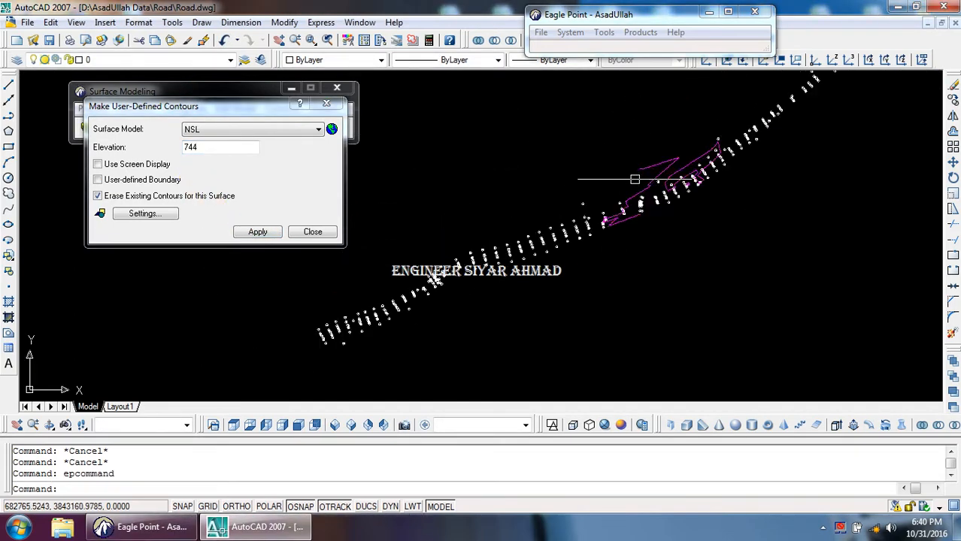
scroll(634, 179, "up", 4)
scroll(553, 208, "down", 5)
scroll(466, 308, "up", 1)
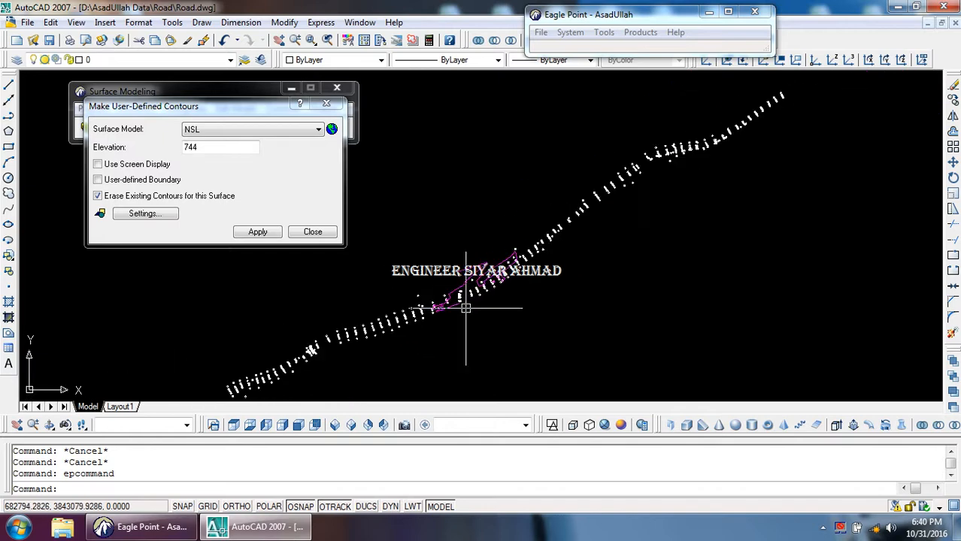
scroll(449, 292, "up", 2)
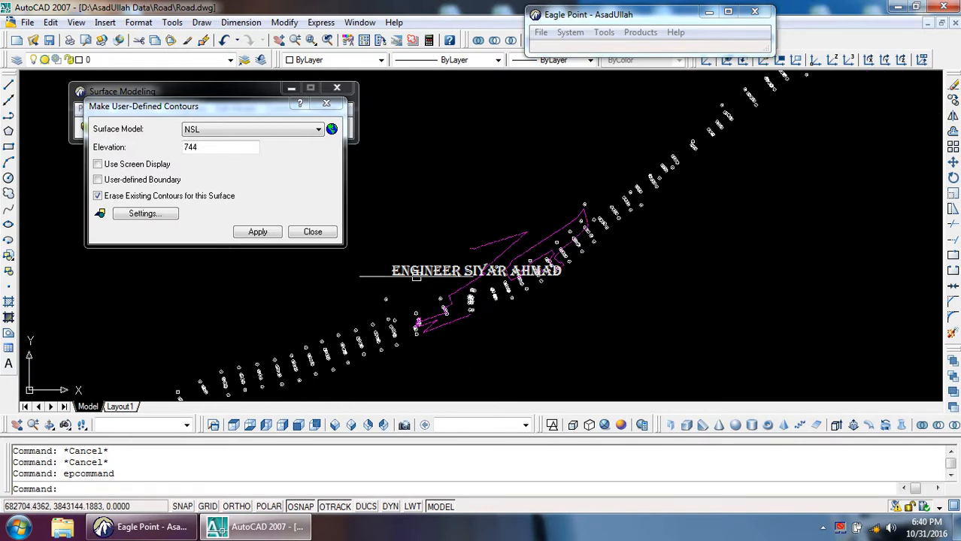
left_click(224, 148)
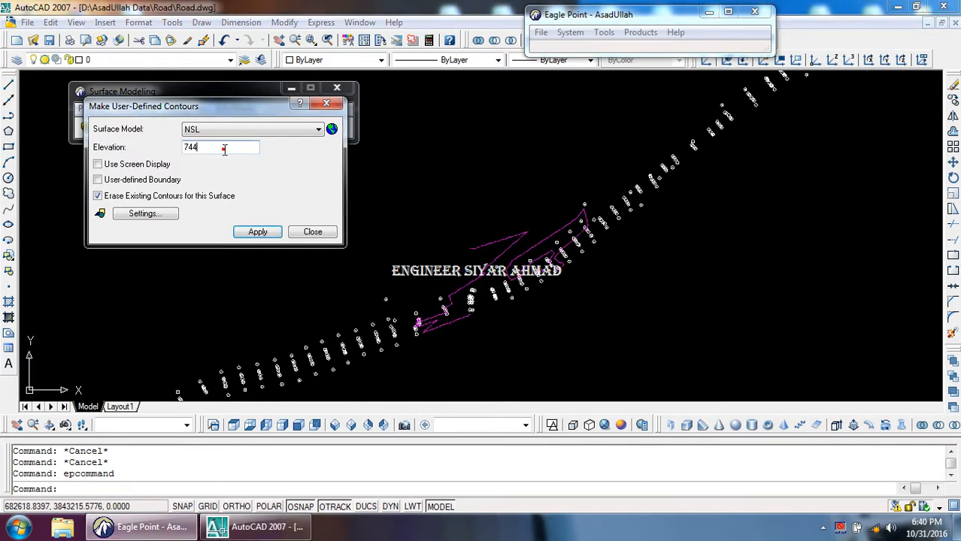
left_click(257, 230)
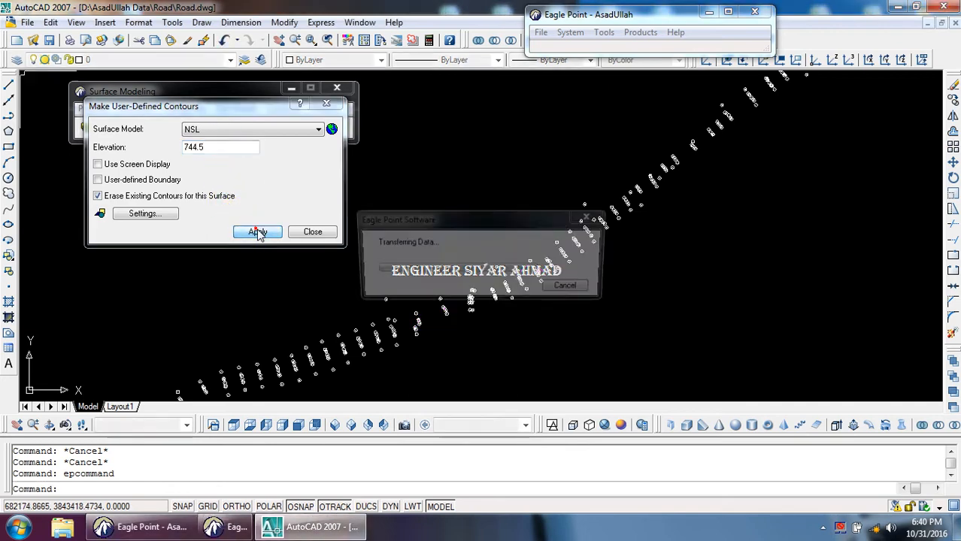
Turn off erasing existing contours and add user-defined contours at elevations 746 and 746.5 to the NSL surface
scroll(581, 257, "up", 5)
scroll(542, 219, "down", 3)
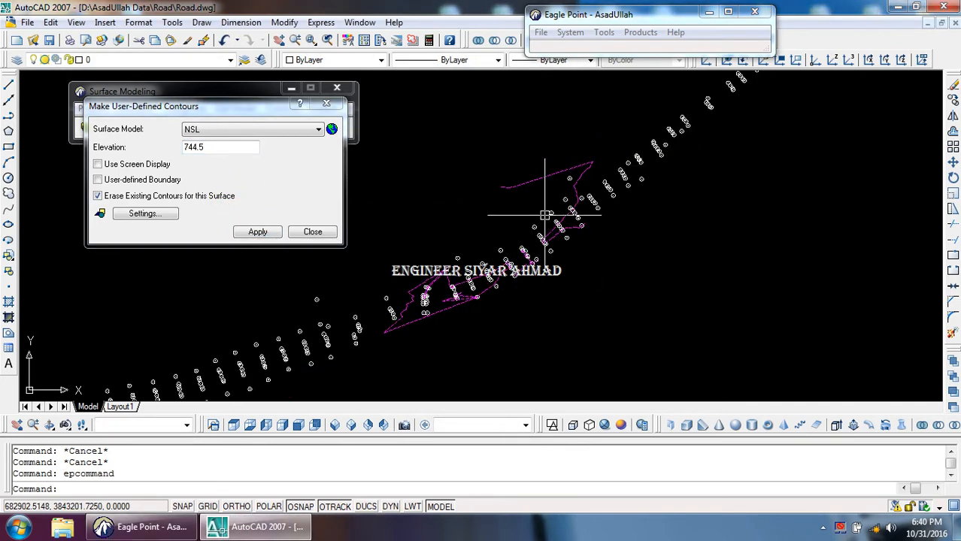
left_click(194, 202)
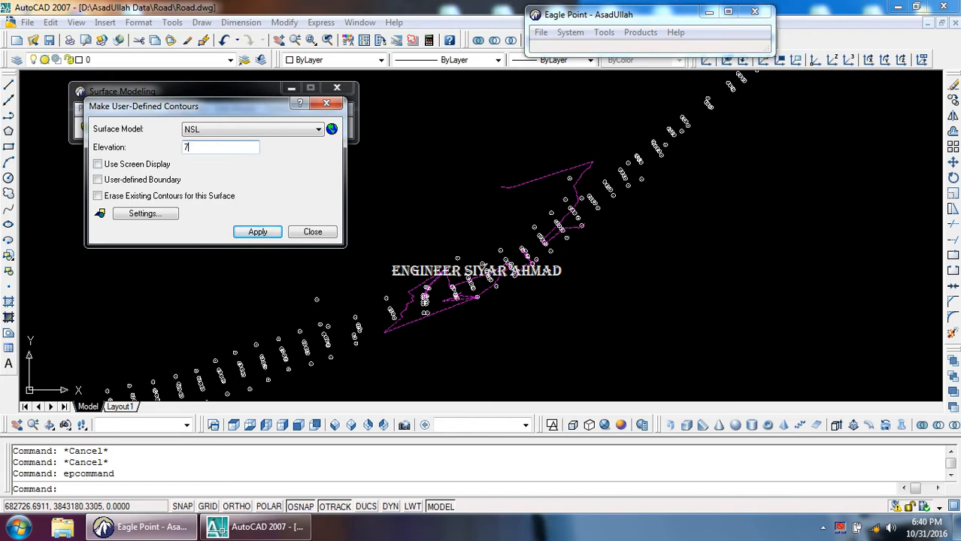
left_click(257, 231)
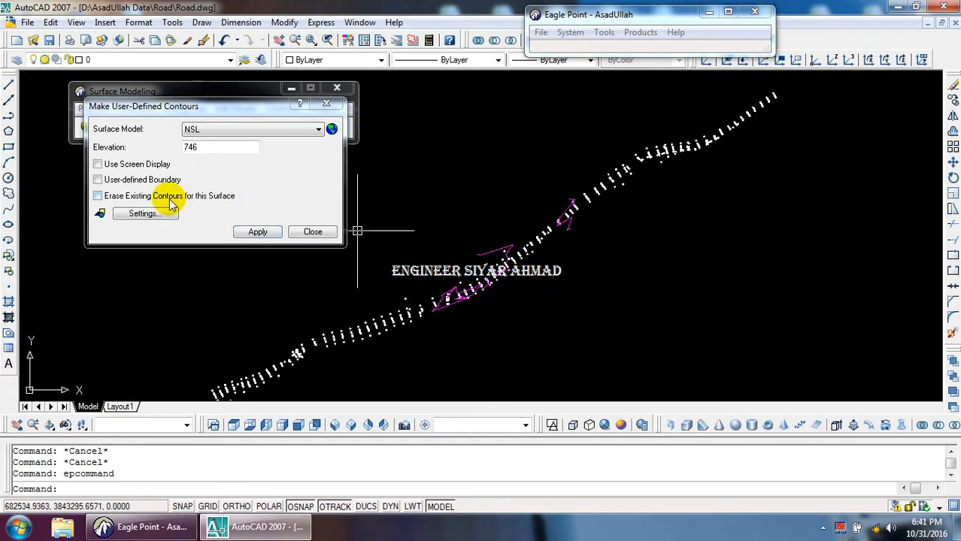
left_click(216, 147)
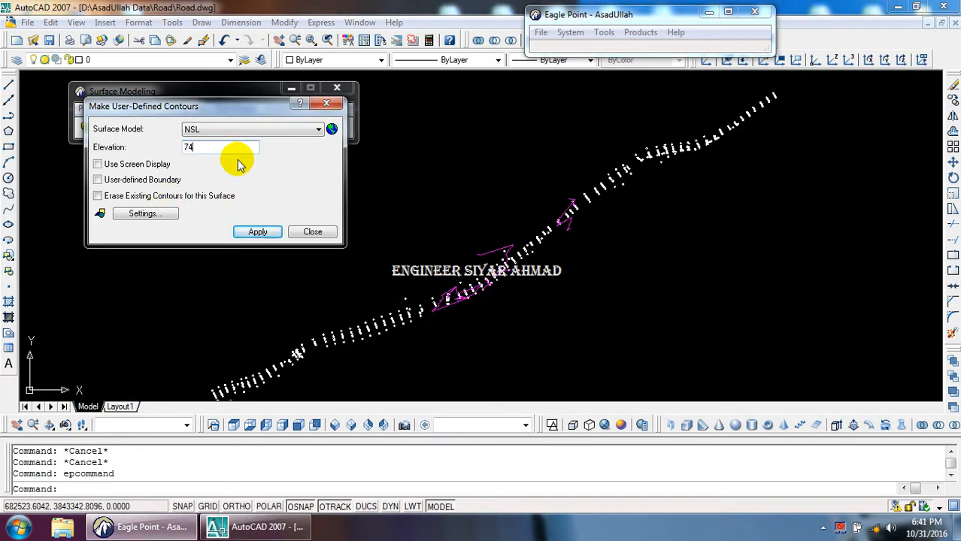
left_click(257, 232)
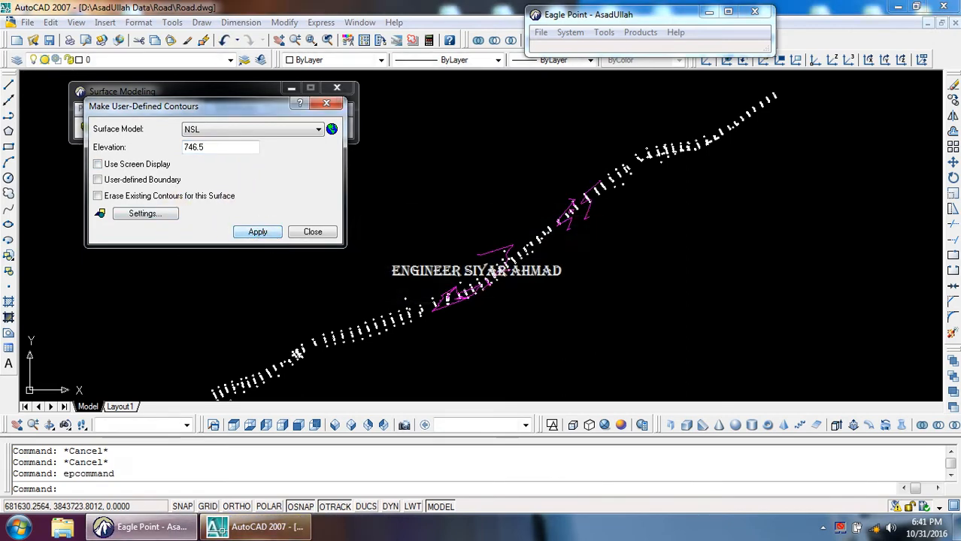
left_click(319, 233)
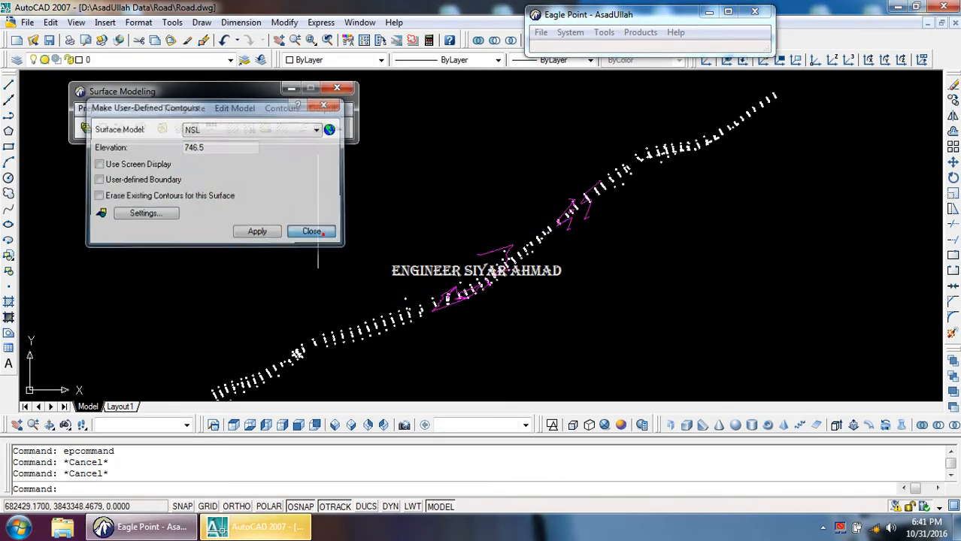
Erase the existing triangles and contours of the NSL surface model from the drawing
left_click(322, 108)
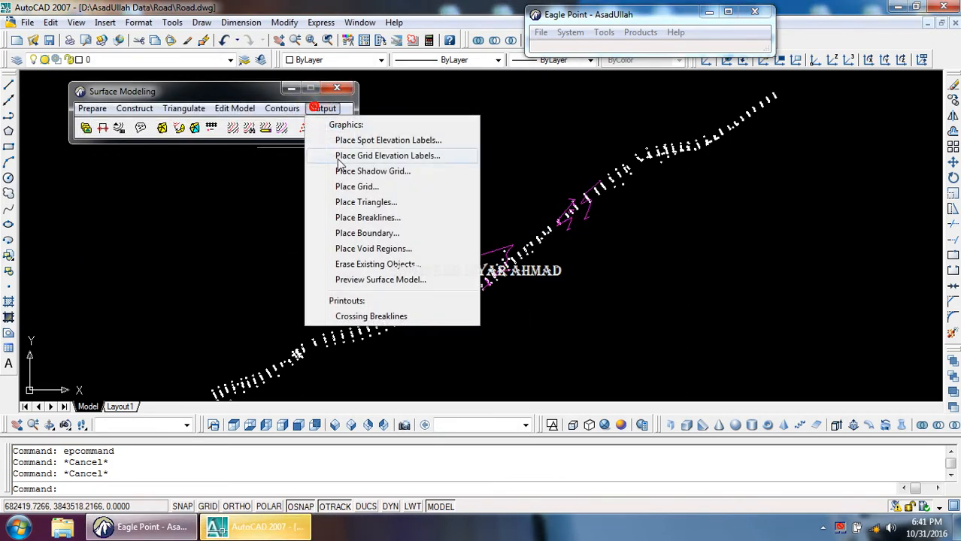
left_click(368, 263)
left_click(122, 146)
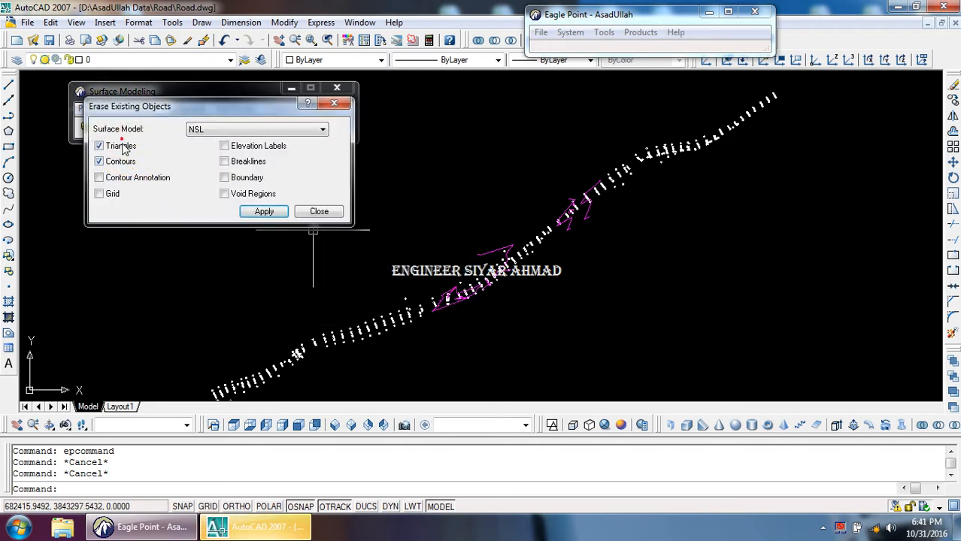
left_click(265, 212)
left_click(319, 211)
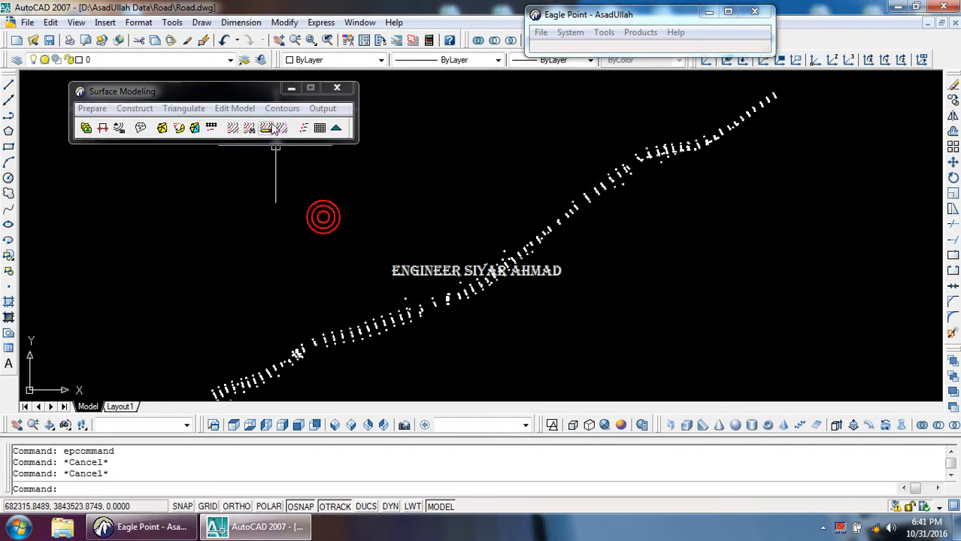
Generate the intermediate and index contours for the NSL surface, keeping the current contour settings
left_click(282, 108)
left_click(338, 161)
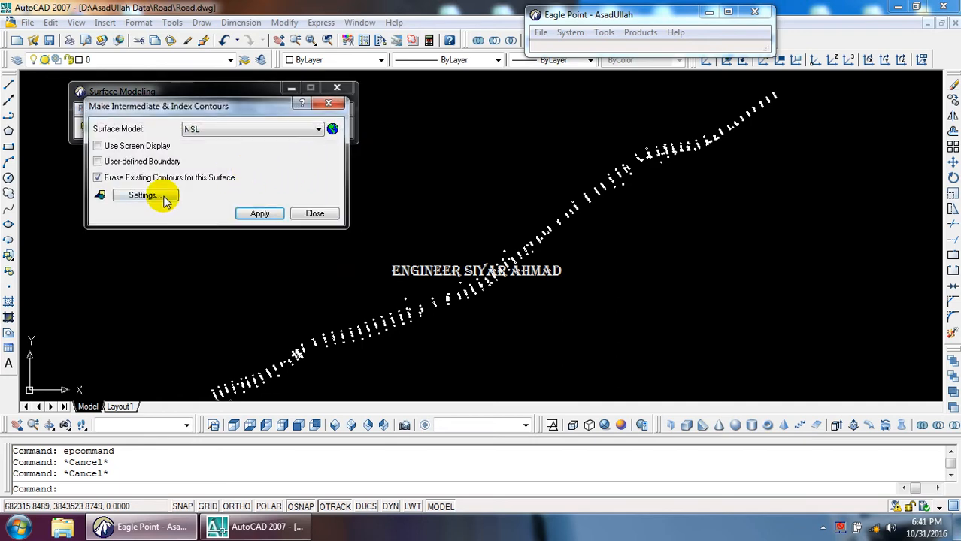
left_click(160, 197)
left_click(225, 272)
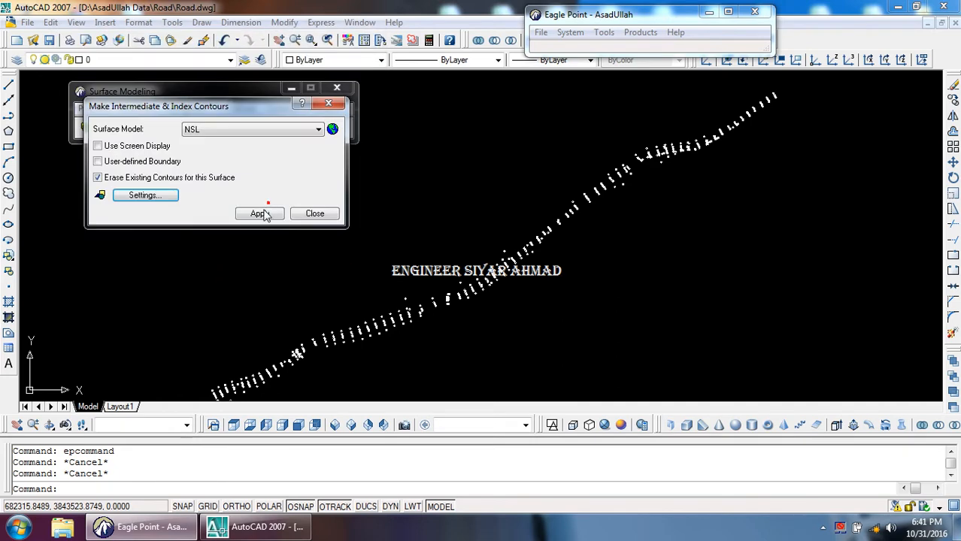
left_click(260, 213)
left_click(315, 213)
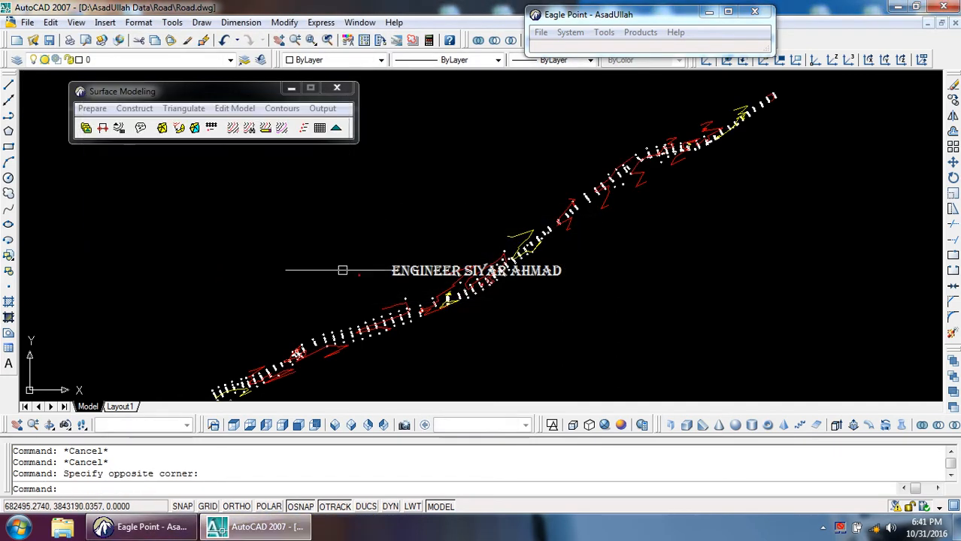
left_click(297, 268)
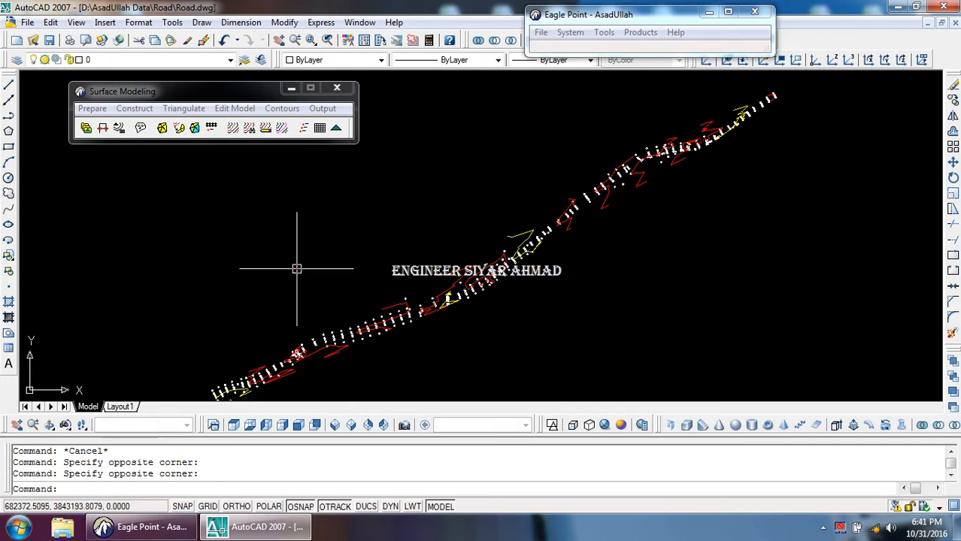
Set the contour smoothing factor to 10 and regenerate the intermediate and index contours for the NSL surface
left_click(277, 109)
left_click(308, 161)
left_click(143, 196)
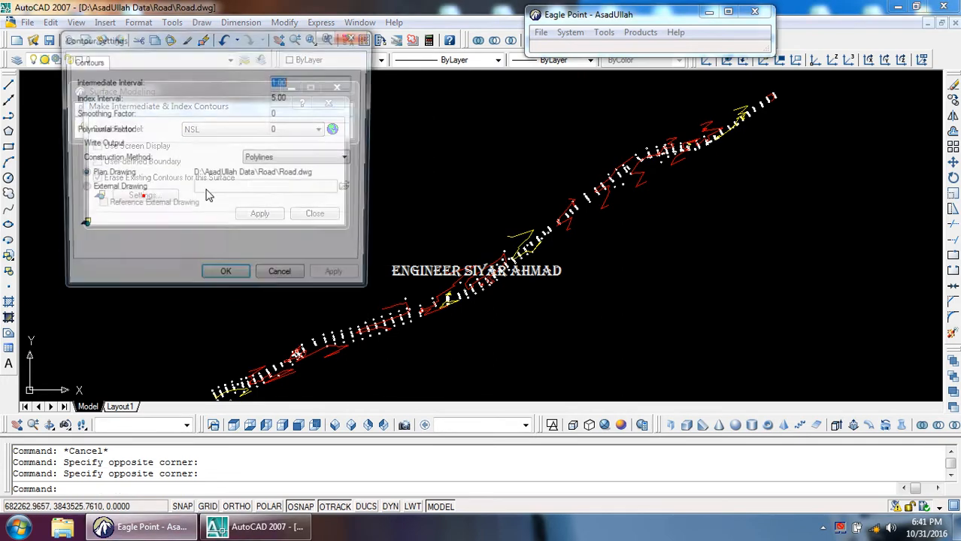
type("10")
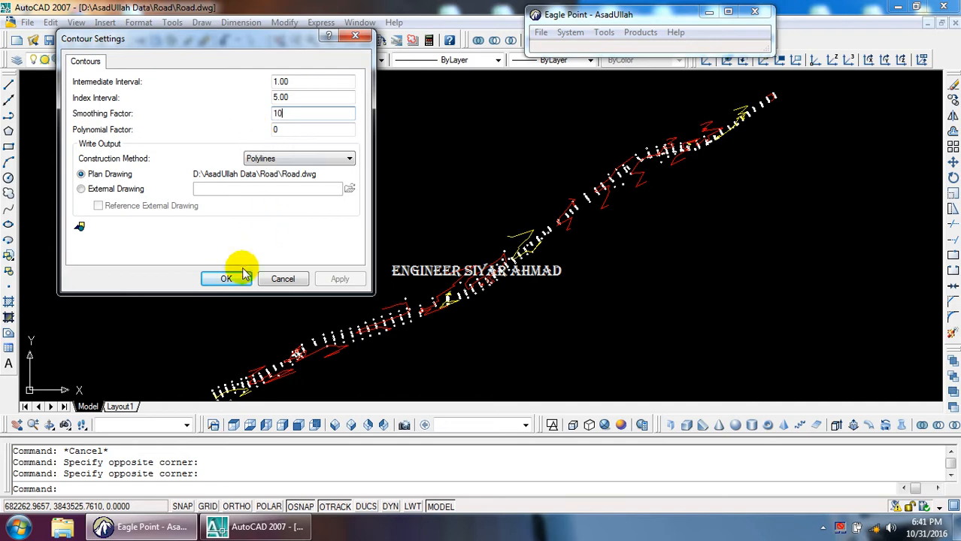
left_click(226, 279)
left_click(255, 215)
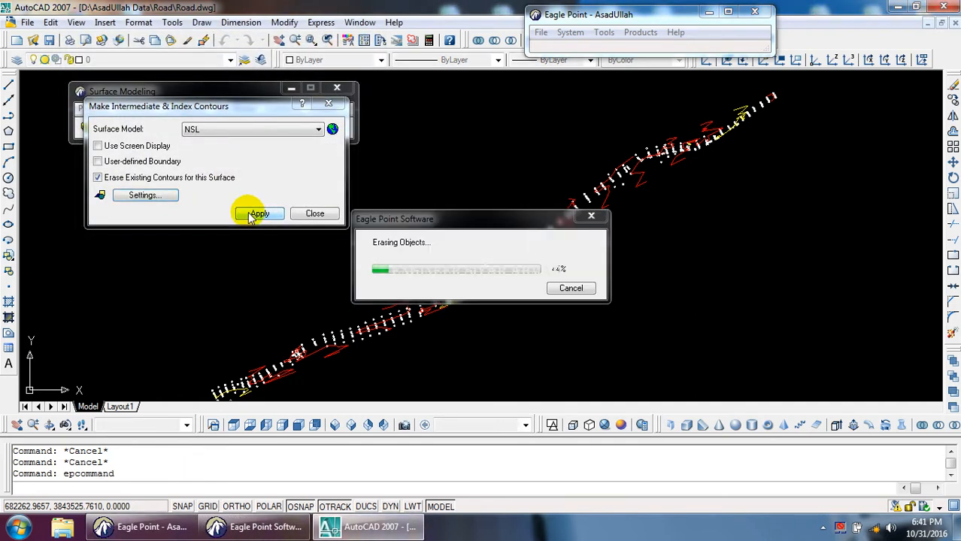
Inspect the smoothed contours up close, set the smoothing factor to 0 and regenerate the intermediate and index contours
left_click(154, 199)
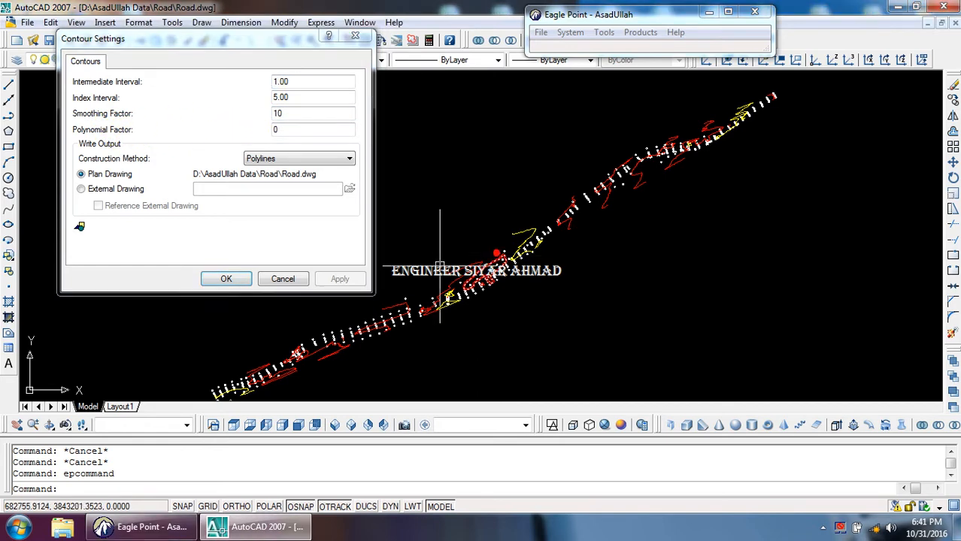
scroll(571, 226, "up", 6)
scroll(617, 218, "up", 3)
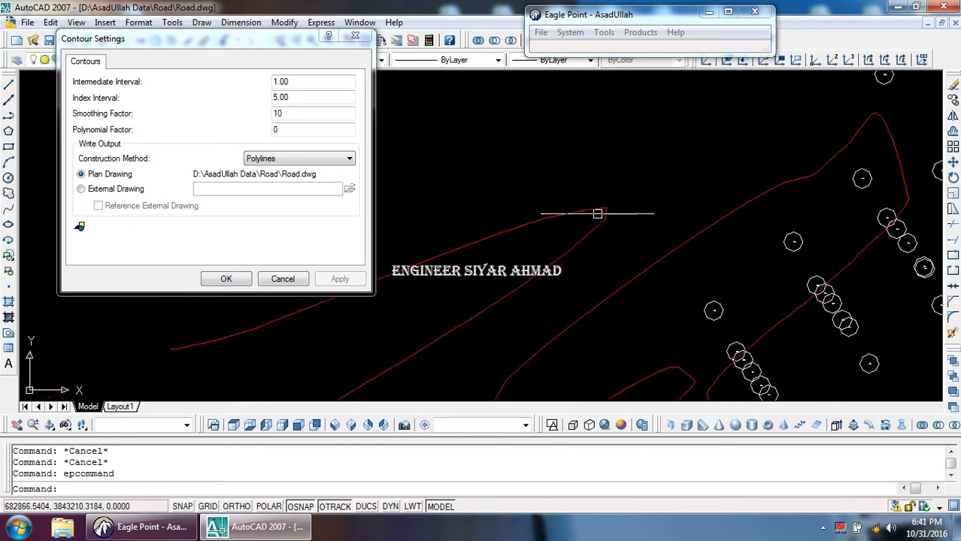
scroll(808, 150, "up", 3)
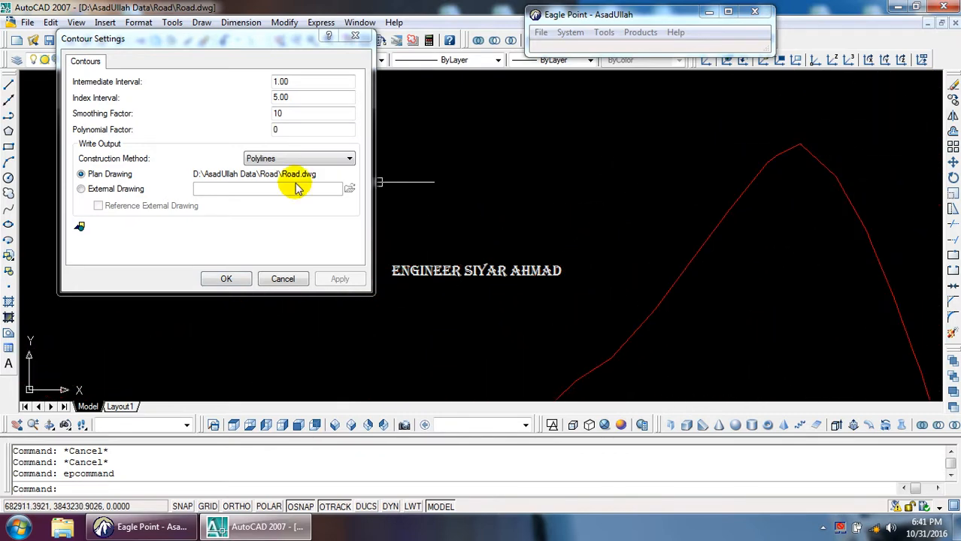
double_click(299, 113)
type("0")
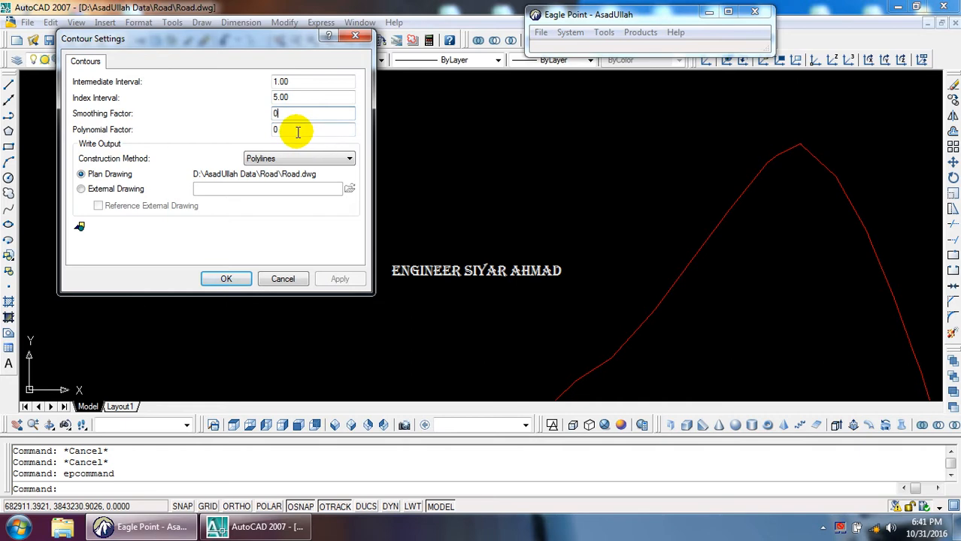
left_click(225, 279)
left_click(260, 213)
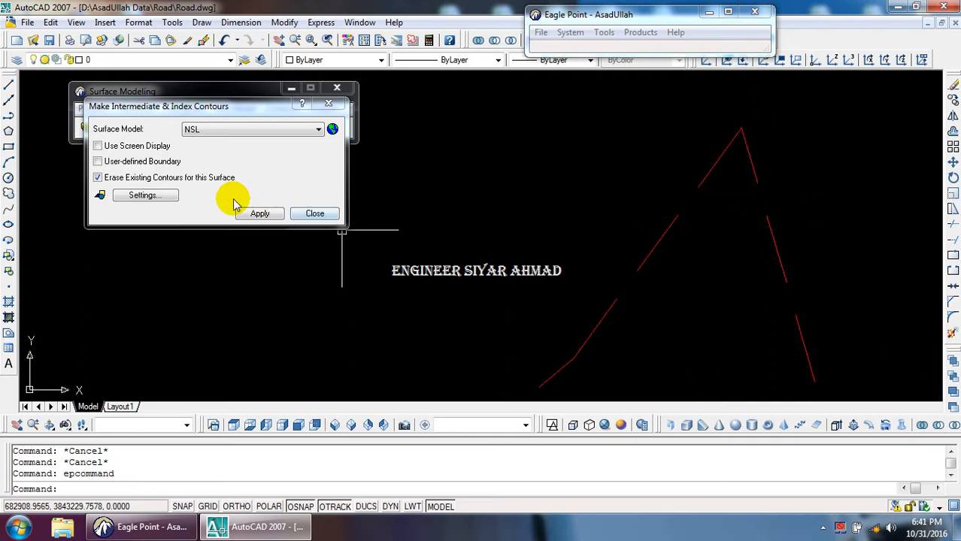
Set the contour polynomial factor to 10 and regenerate the intermediate and index contours for the NSL surface
left_click(122, 196)
type("10")
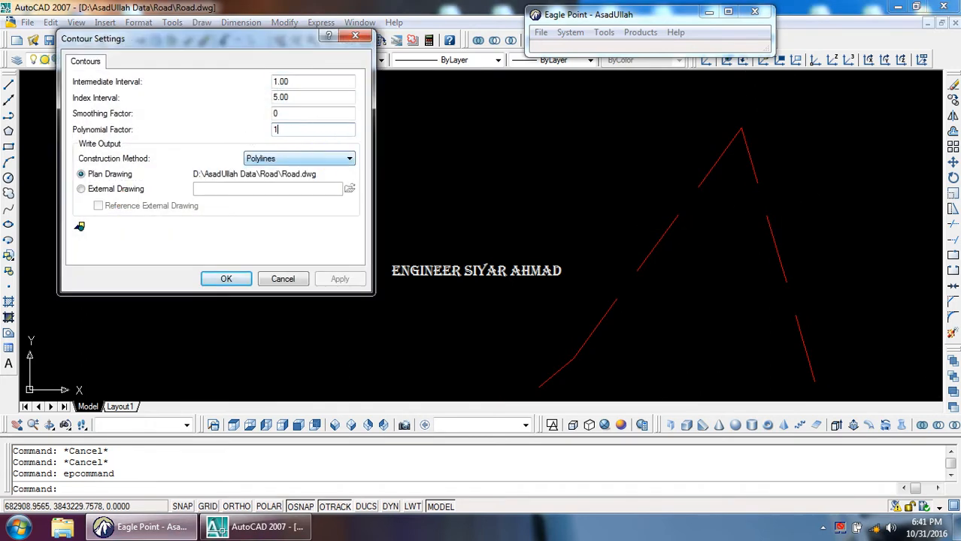
left_click(227, 278)
left_click(260, 214)
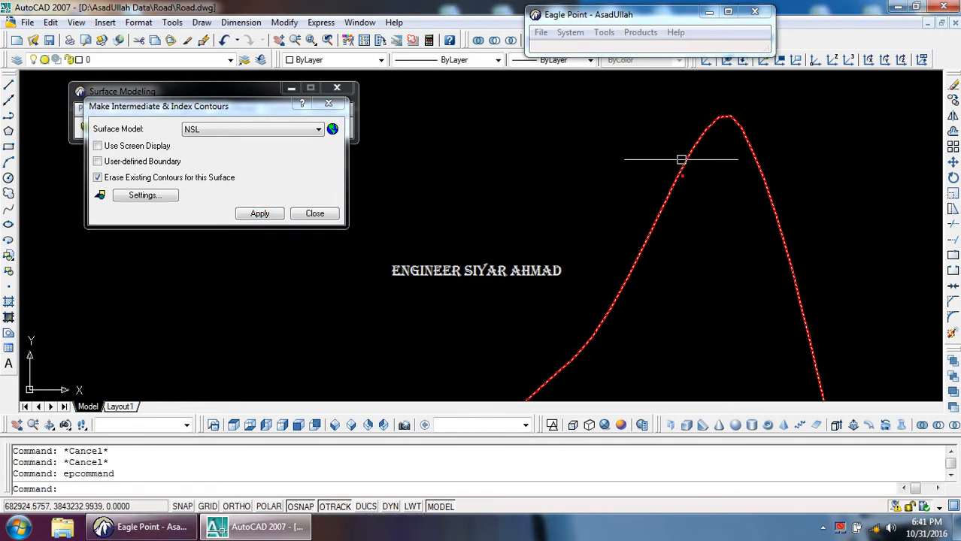
Select the red curved contour and examine the spacing of its vertices around the peak
left_click(679, 157)
scroll(706, 210, "down", 2)
scroll(684, 192, "up", 5)
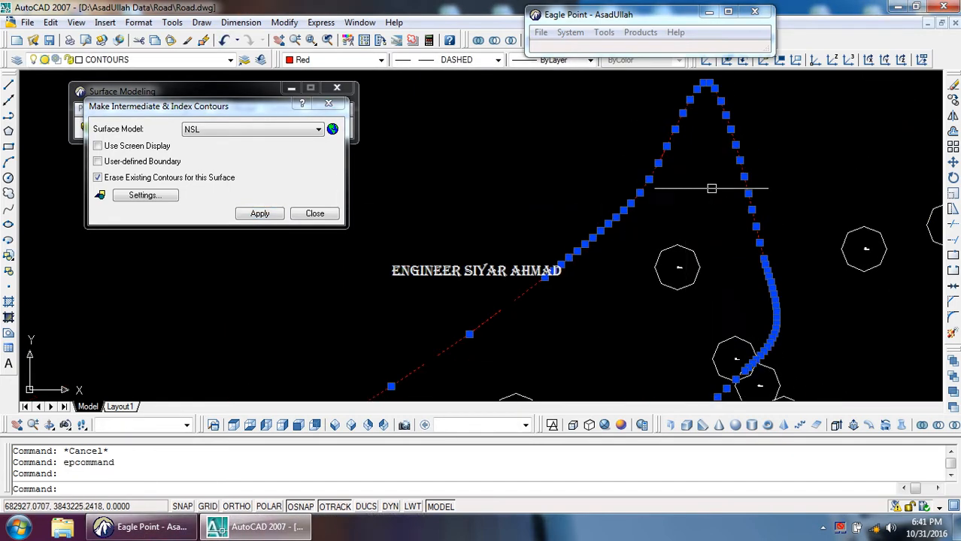
scroll(585, 203, "down", 2)
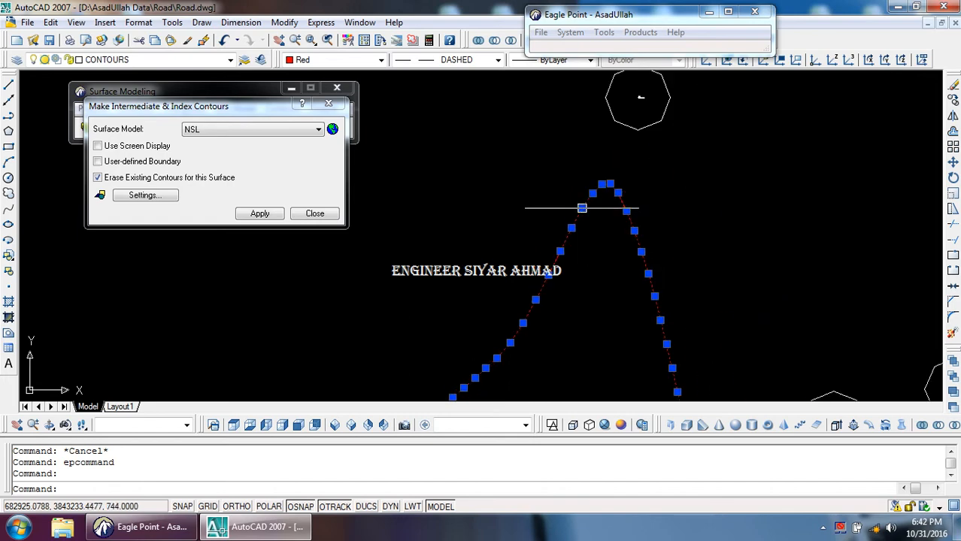
Set the smoothing factor to 10 and polynomial factor to 0, regenerate the NSL contours and inspect the red contour's vertices
key("Escape")
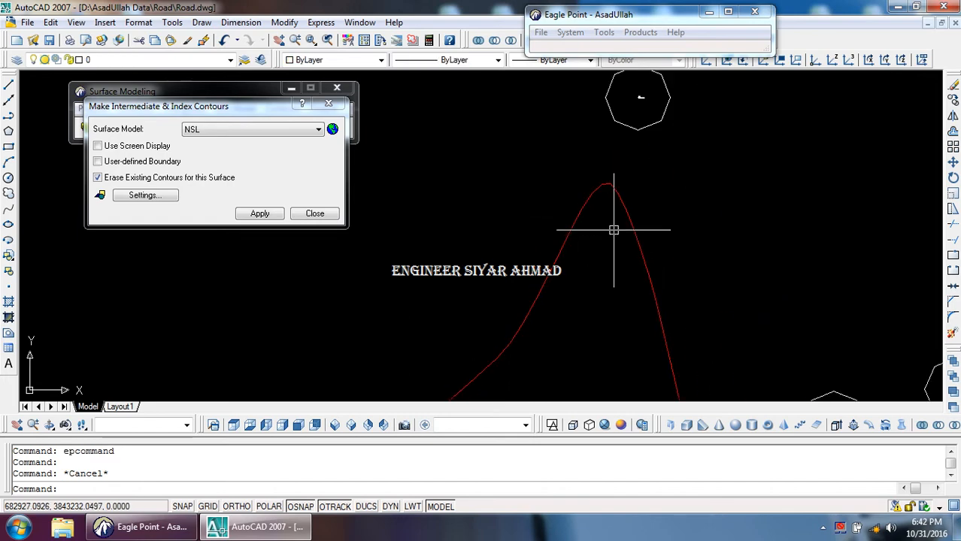
left_click(146, 196)
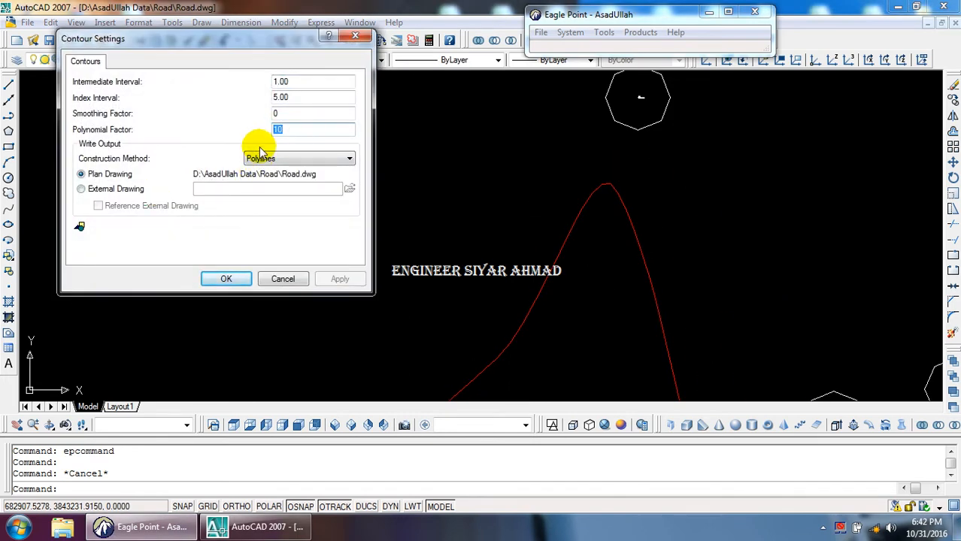
type("0")
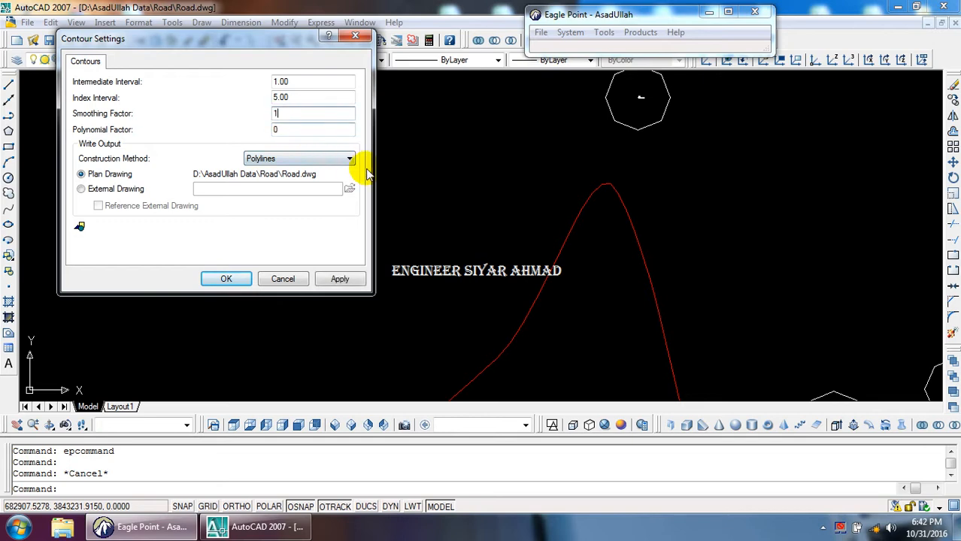
type("10")
left_click(637, 206)
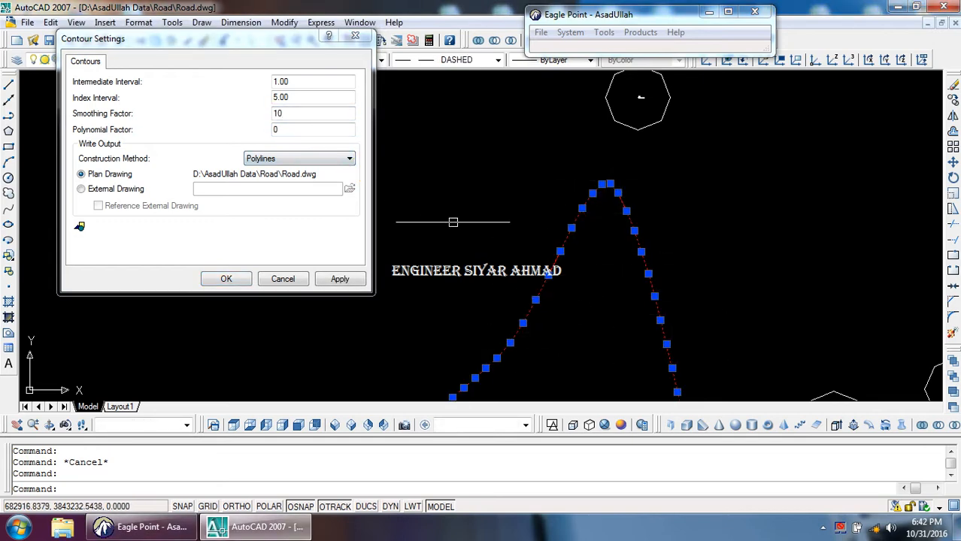
left_click(227, 279)
left_click(262, 214)
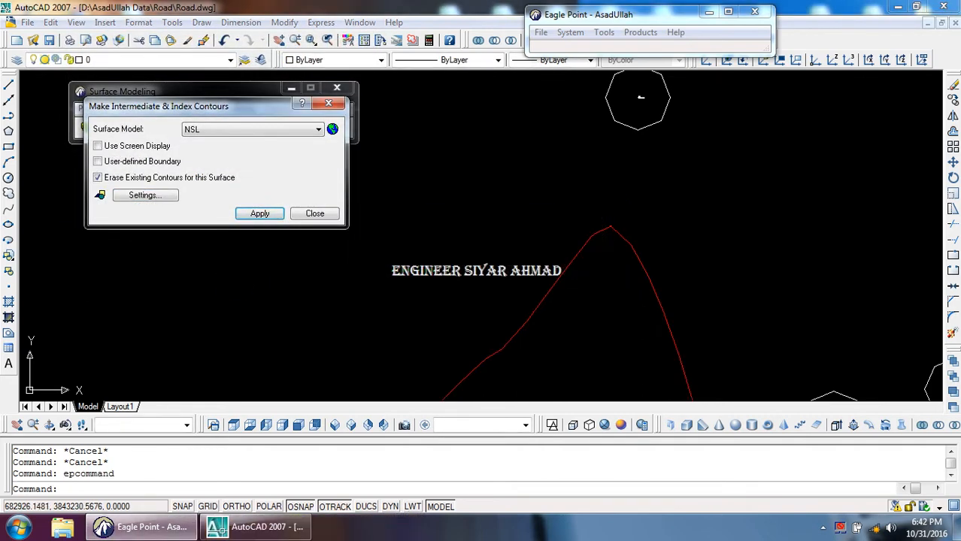
left_click(591, 248)
scroll(601, 245, "up", 2)
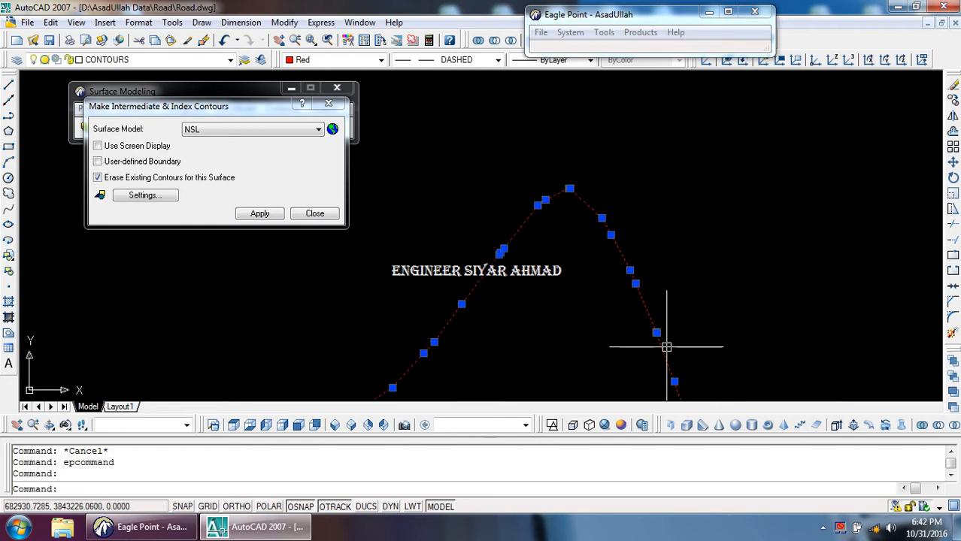
Set the smoothing factor back to 0 and the polynomial factor to 10, and regenerate the NSL intermediate and index contours
left_click(144, 194)
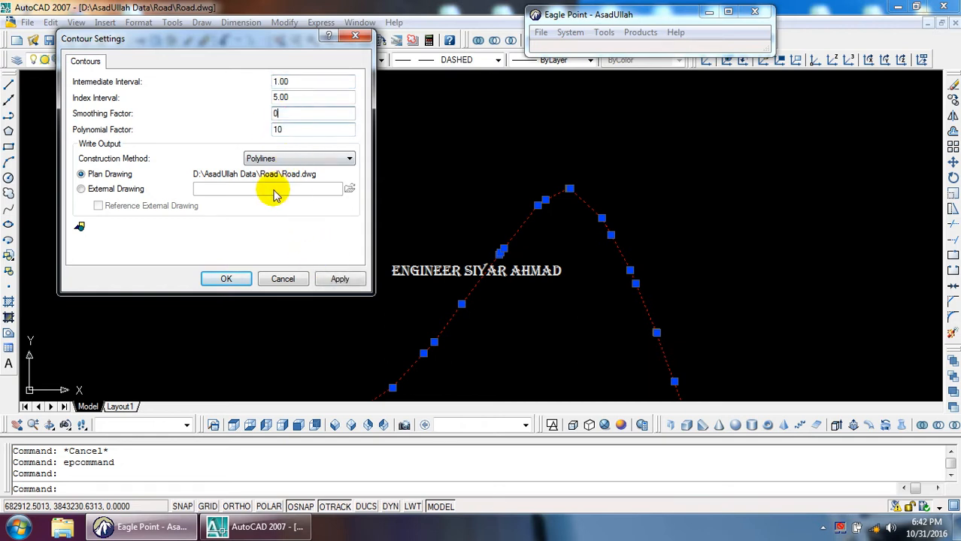
left_click(228, 280)
left_click(256, 214)
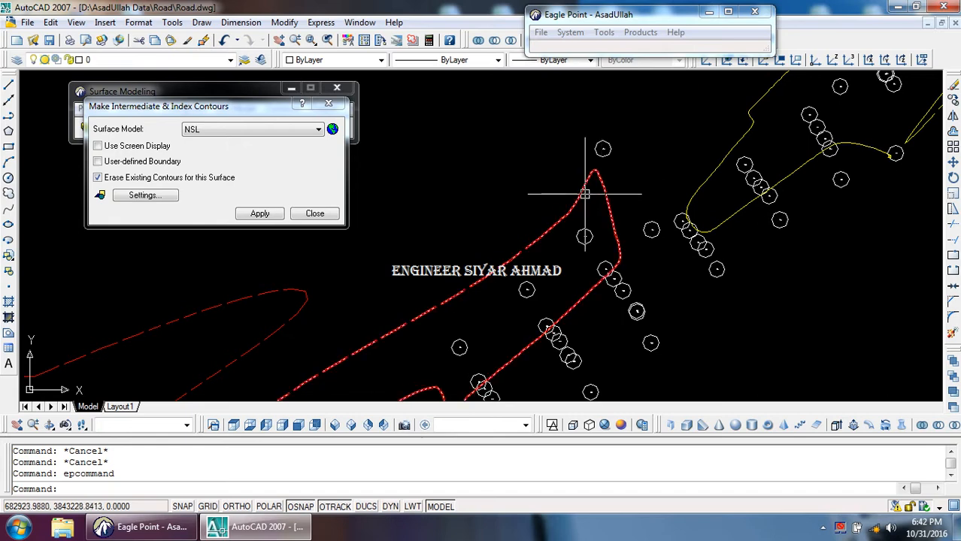
Select individual contours along the road in turn and examine the shape and vertices produced by the polynomial factor
left_click(582, 192)
scroll(581, 191, "down", 6)
key("Escape")
key("Escape")
scroll(497, 222, "up", 3)
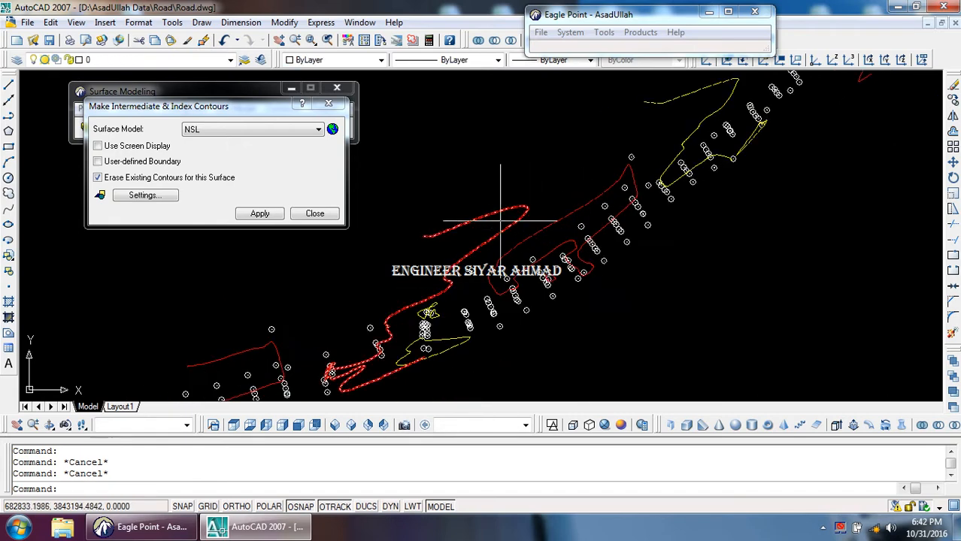
left_click(501, 221)
key("Escape")
key("Escape")
scroll(497, 224, "down", 4)
scroll(648, 144, "up", 3)
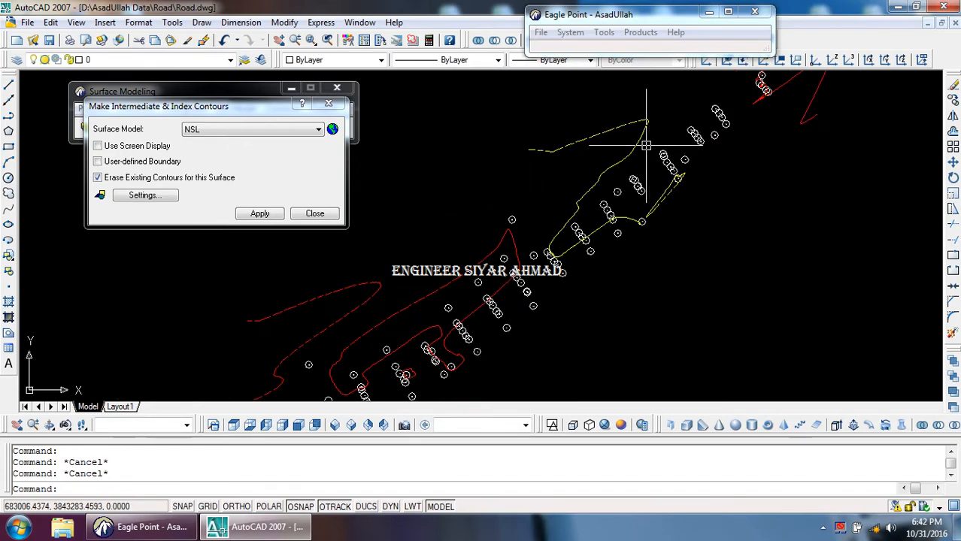
scroll(646, 134, "down", 2)
left_click(624, 135)
key("Escape")
left_click(519, 218)
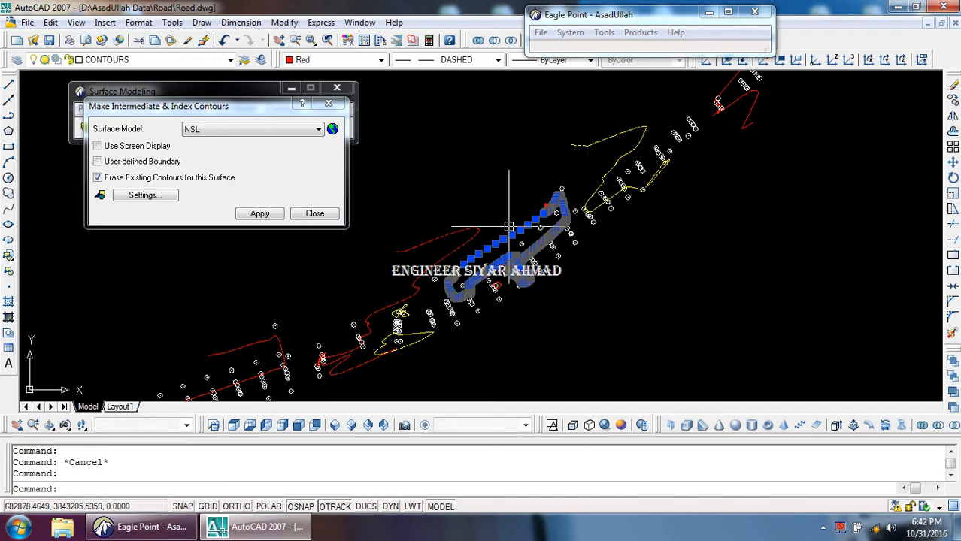
key("Escape")
scroll(482, 271, "down", 2)
scroll(482, 271, "up", 2)
key("Escape")
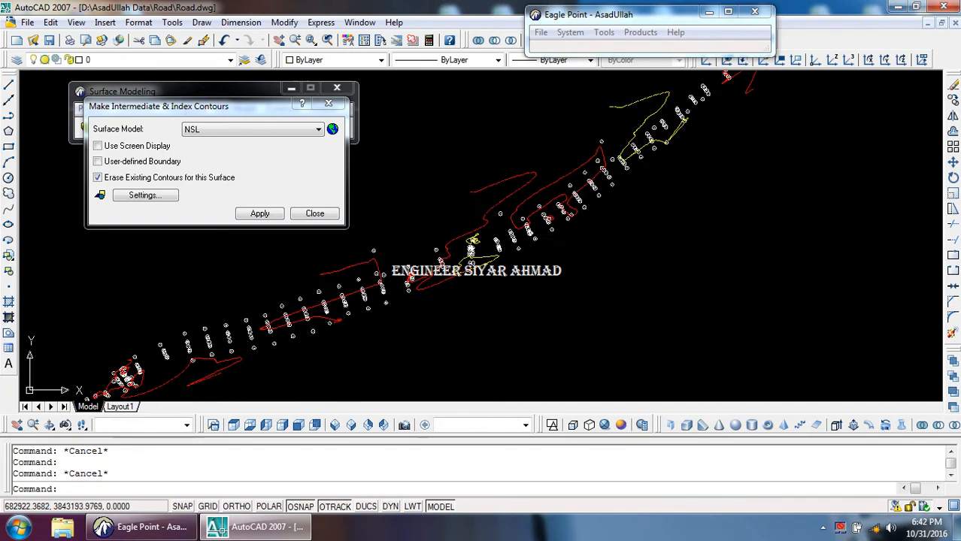
scroll(503, 225, "up", 3)
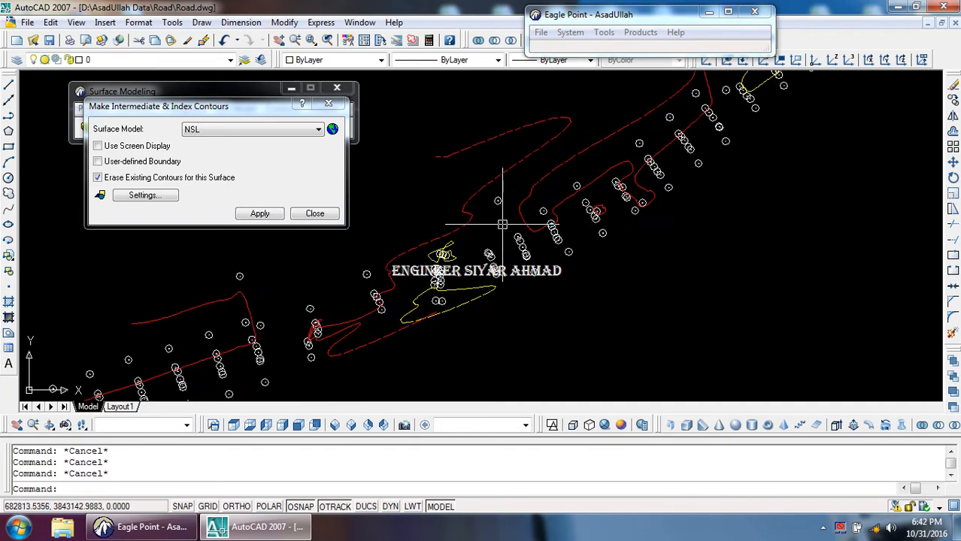
Select the two neighbouring red contours near the middle of the road to compare them, and clear the selection
left_click(538, 186)
left_click(397, 208)
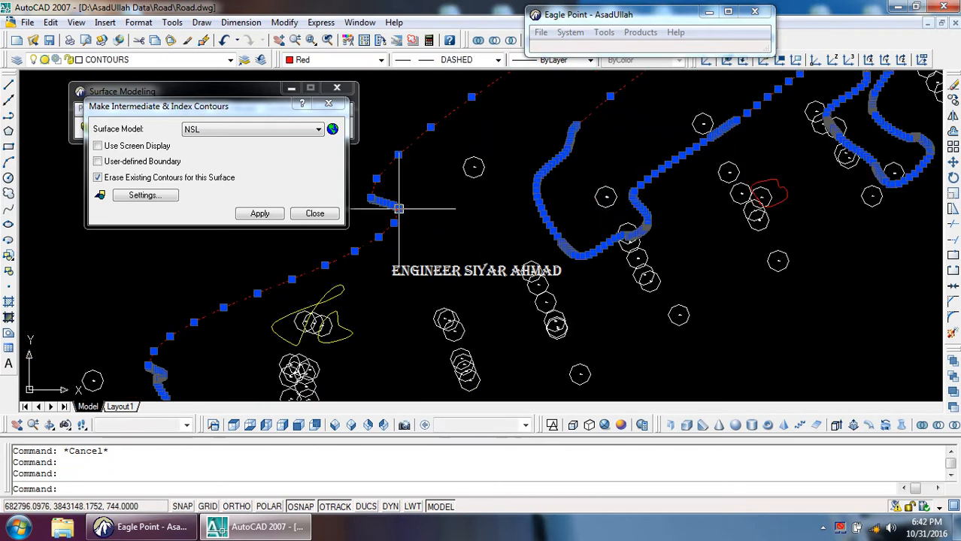
key("Escape")
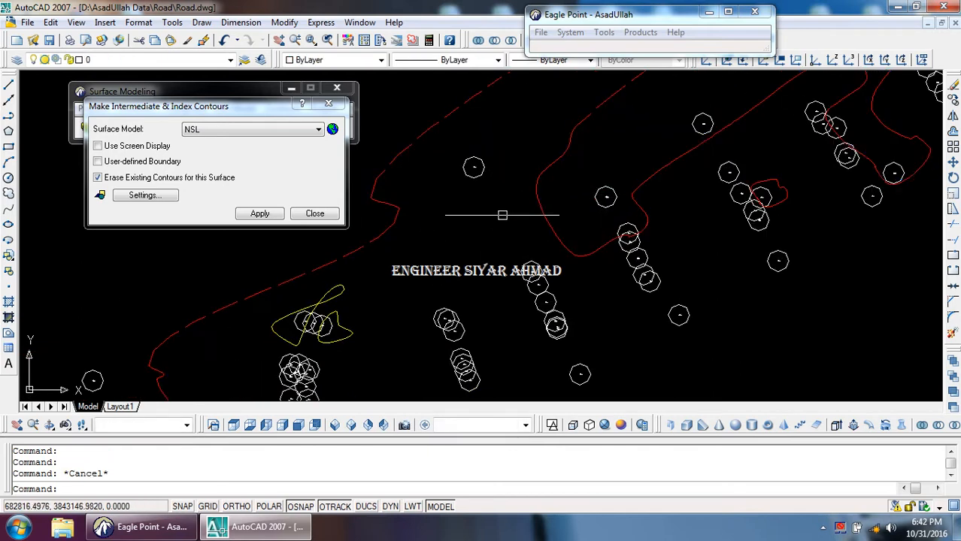
left_click(540, 180)
left_click(392, 208)
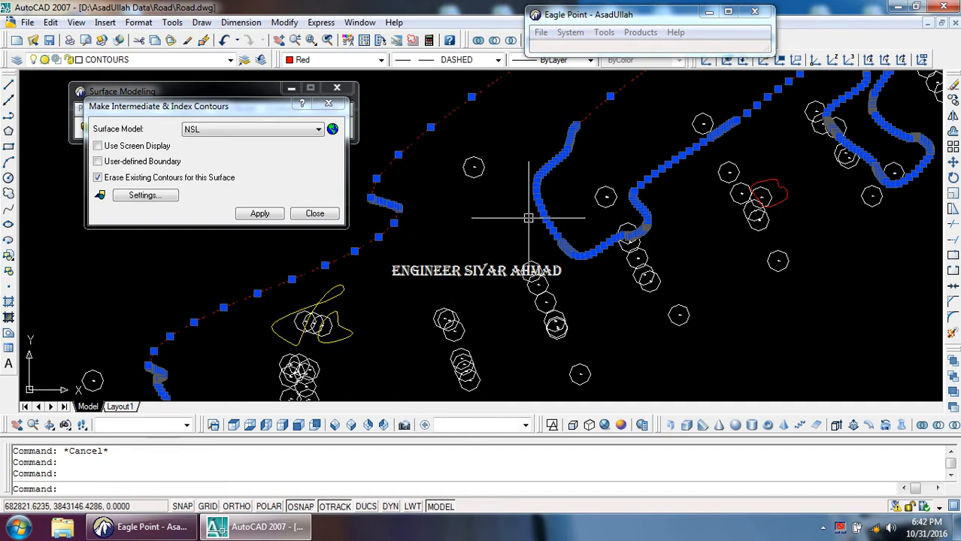
key("Escape")
key("Escape")
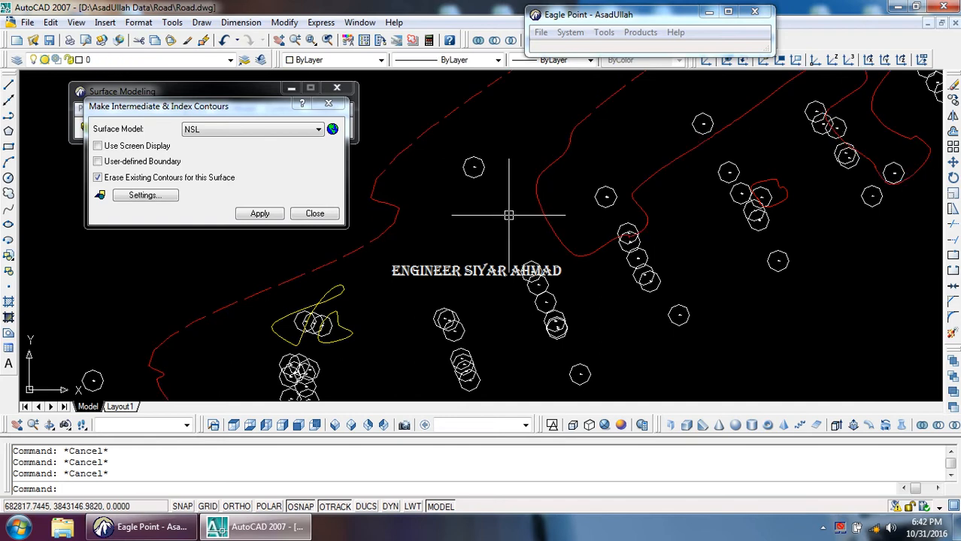
Query the coordinates and elevation of one point on each of the two neighbouring red contours with the ID command
type("id")
key("Return")
left_click(396, 216)
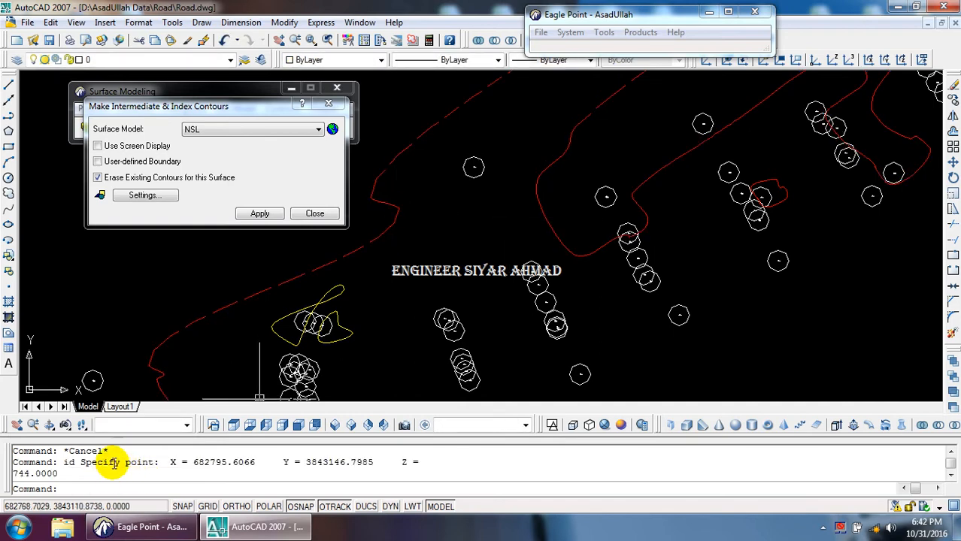
key("Return")
left_click(536, 188)
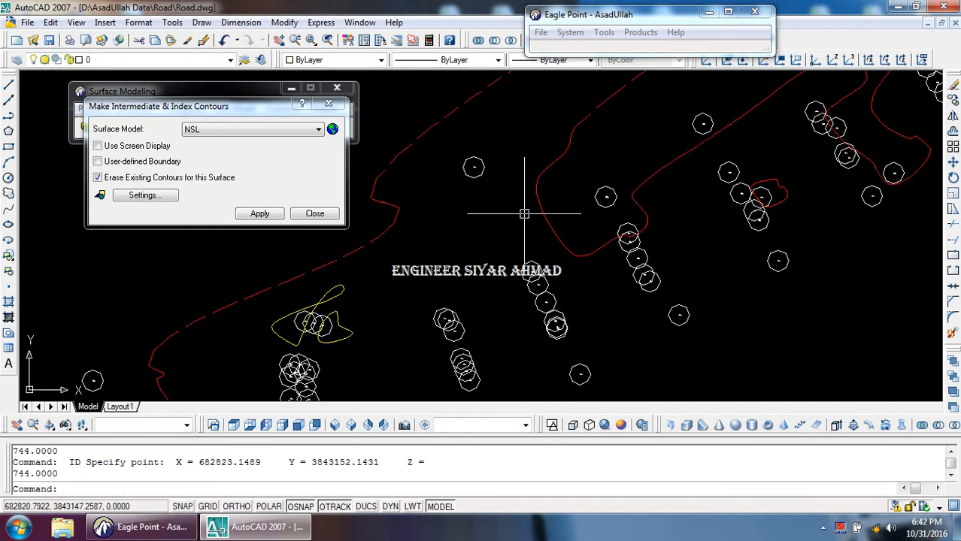
scroll(509, 223, "down", 4)
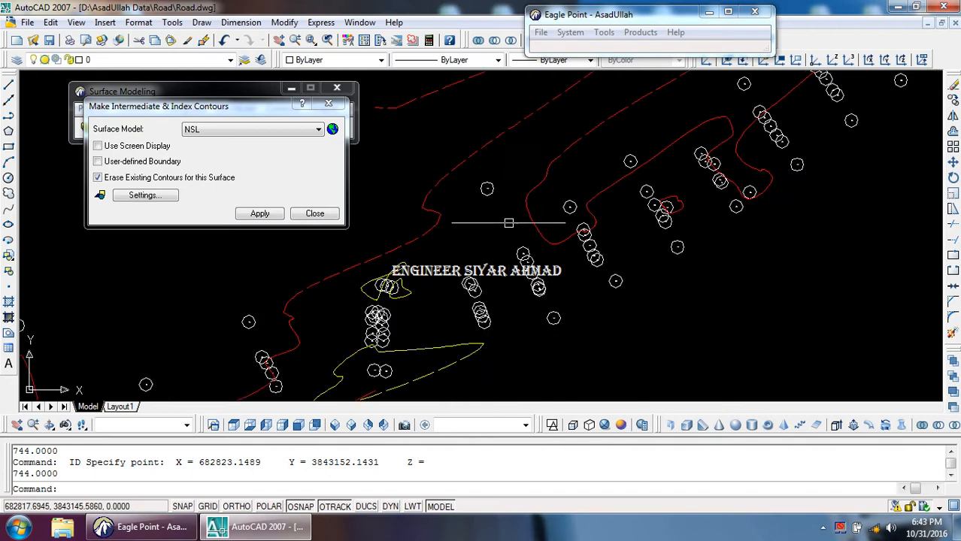
scroll(549, 191, "up", 3)
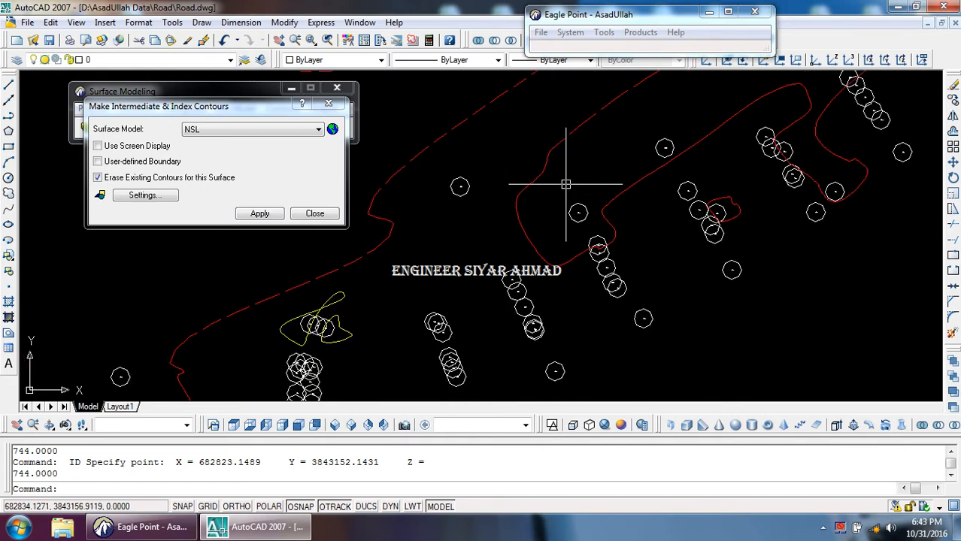
scroll(565, 181, "down", 3)
scroll(575, 173, "up", 2)
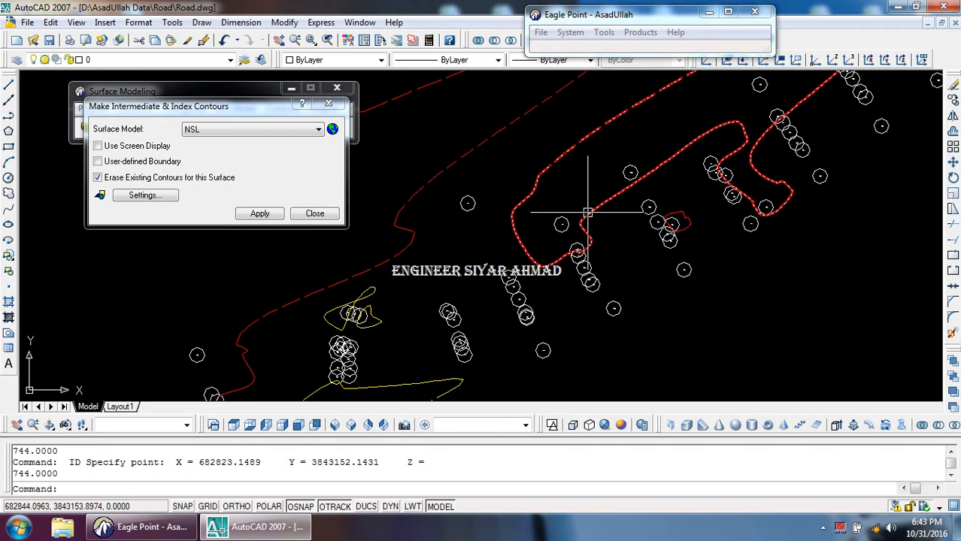
Draw a straight line across the red contour loop, joining its two opposite sides
type("l")
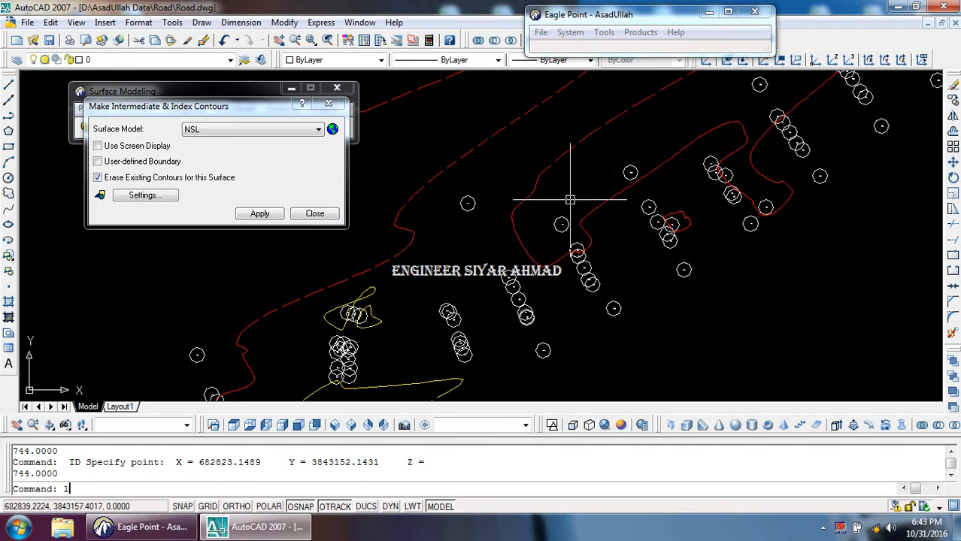
key("Return")
left_click(565, 153)
left_click(602, 200)
key("Escape")
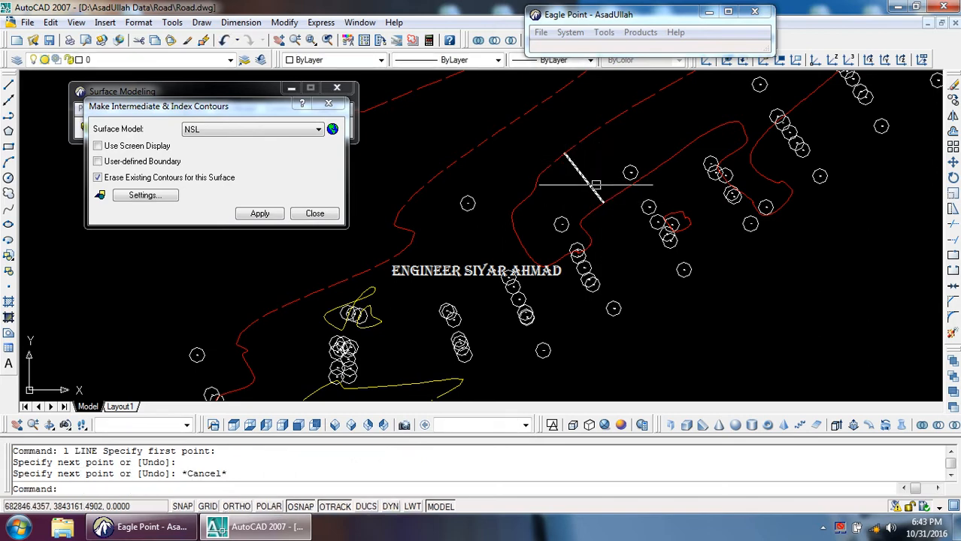
key("Escape")
key("Escape")
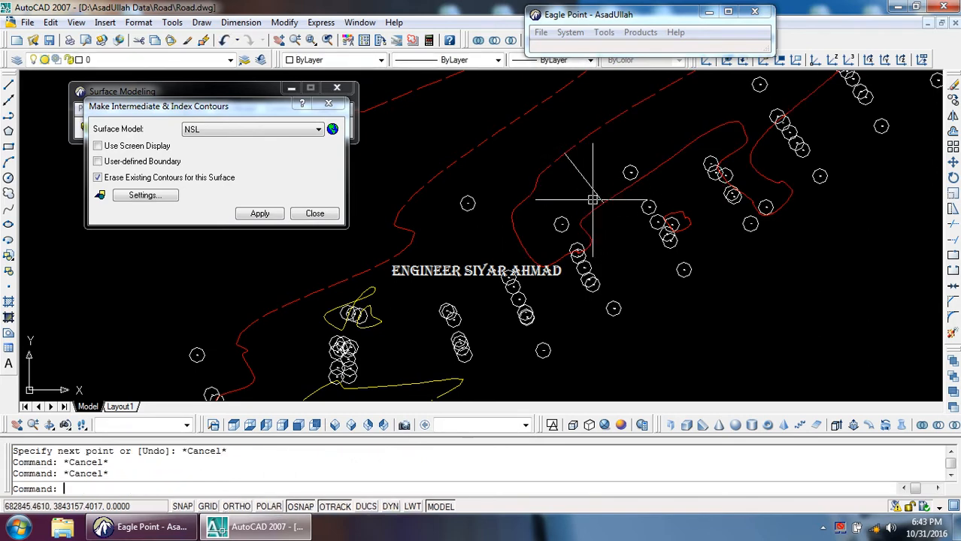
Query the coordinates and elevation of a point on the line across the contour loop with the ID command
type("id")
key("Return")
left_click(584, 182)
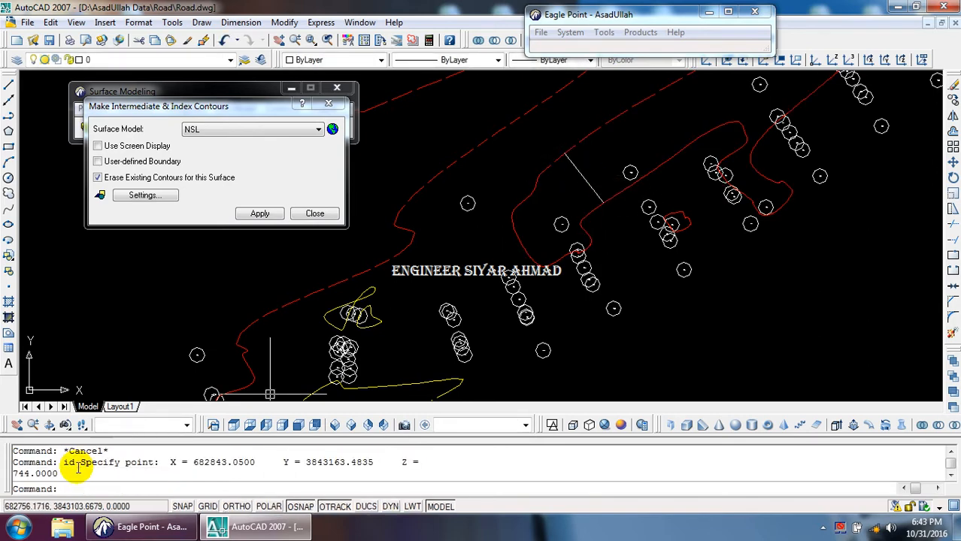
left_click_drag(60, 474, 16, 473)
key("Escape")
key("Escape")
Erase the straight line drawn across the red contour loop
left_click(566, 156)
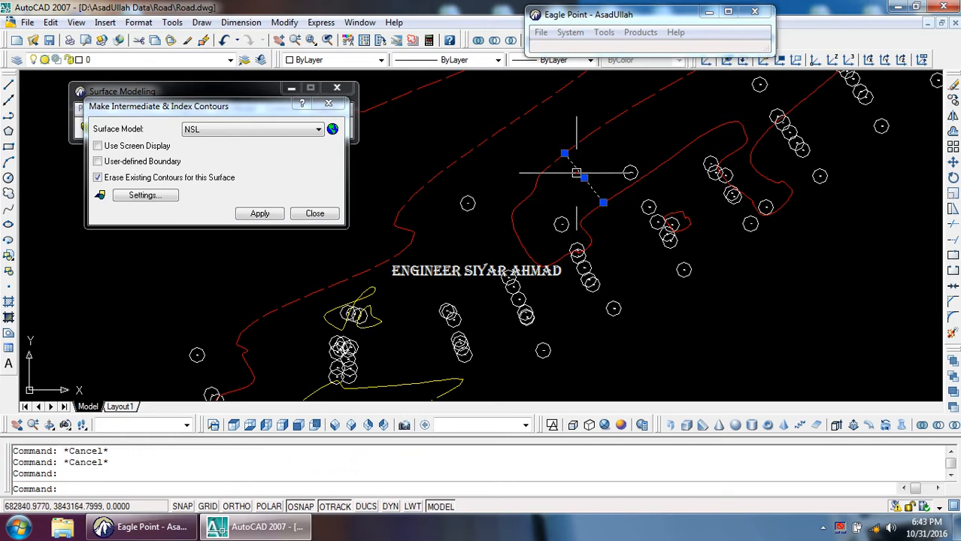
type("e")
key("Return")
key("Escape")
key("Escape")
scroll(535, 229, "down", 5)
scroll(546, 227, "down", 2)
scroll(515, 225, "up", 3)
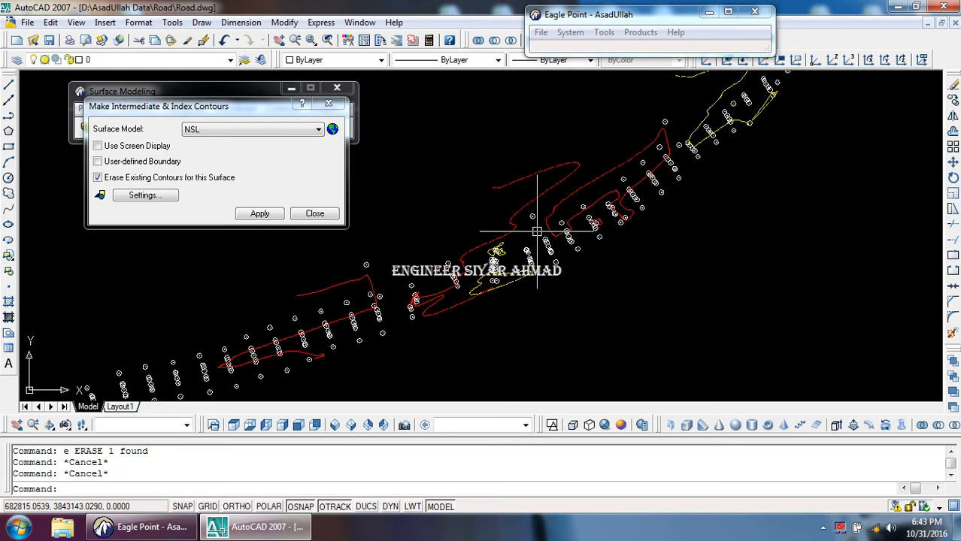
Close the intermediate and index contour tool and open the contour annotation options for the NSL surface
left_click(314, 214)
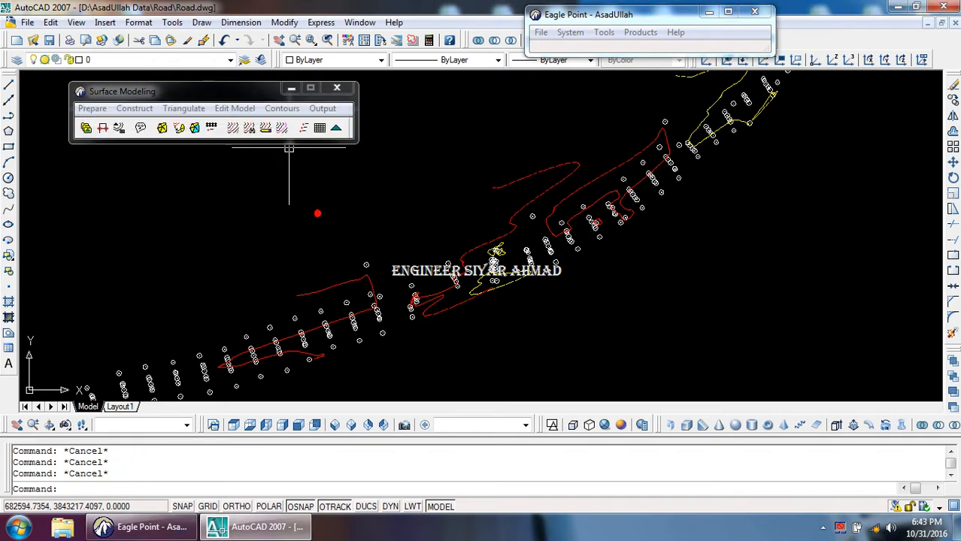
left_click(282, 108)
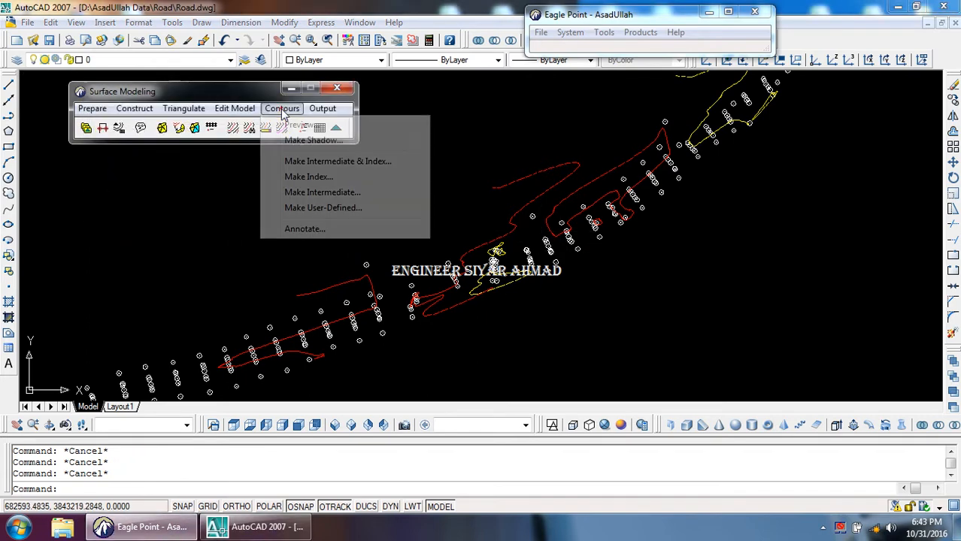
left_click(323, 229)
scroll(494, 266, "down", 3)
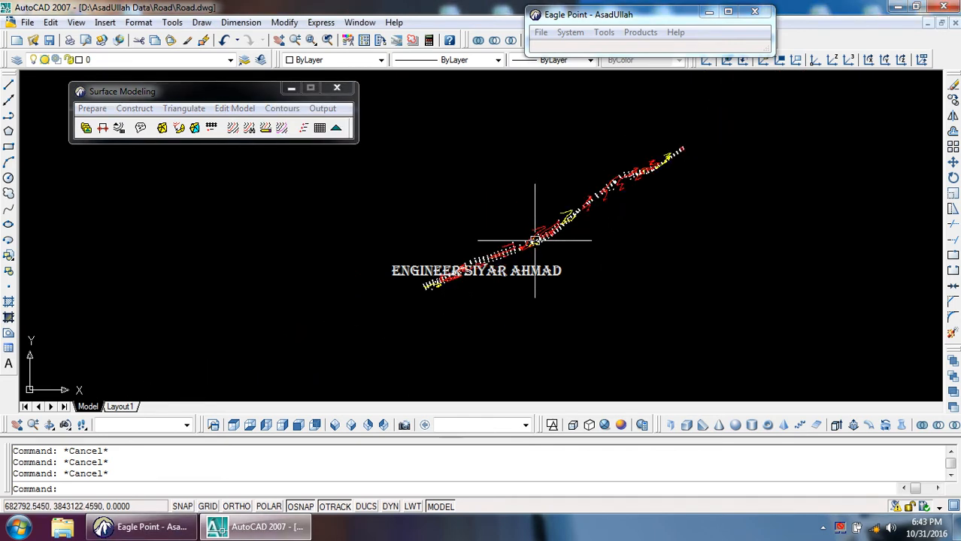
scroll(643, 167, "up", 5)
scroll(701, 145, "down", 3)
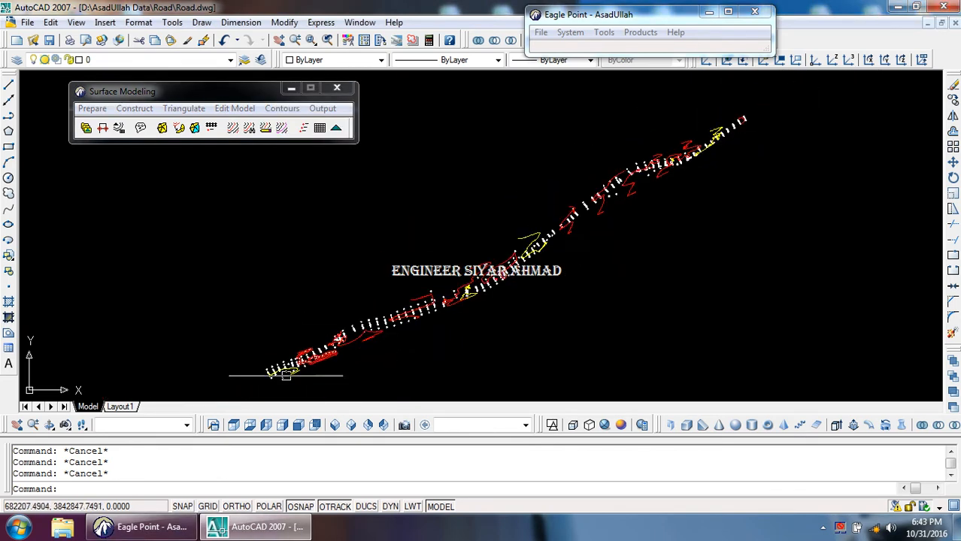
scroll(320, 346, "up", 5)
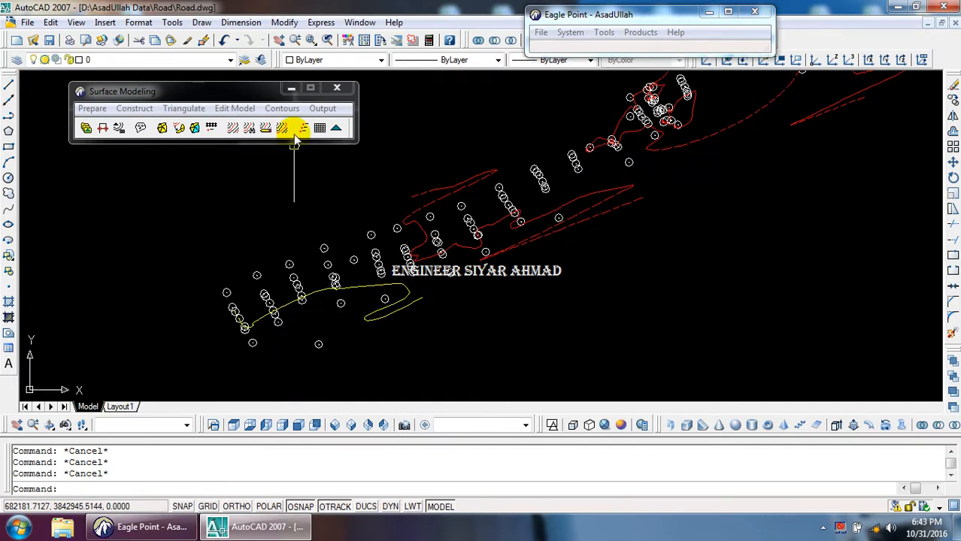
left_click(281, 108)
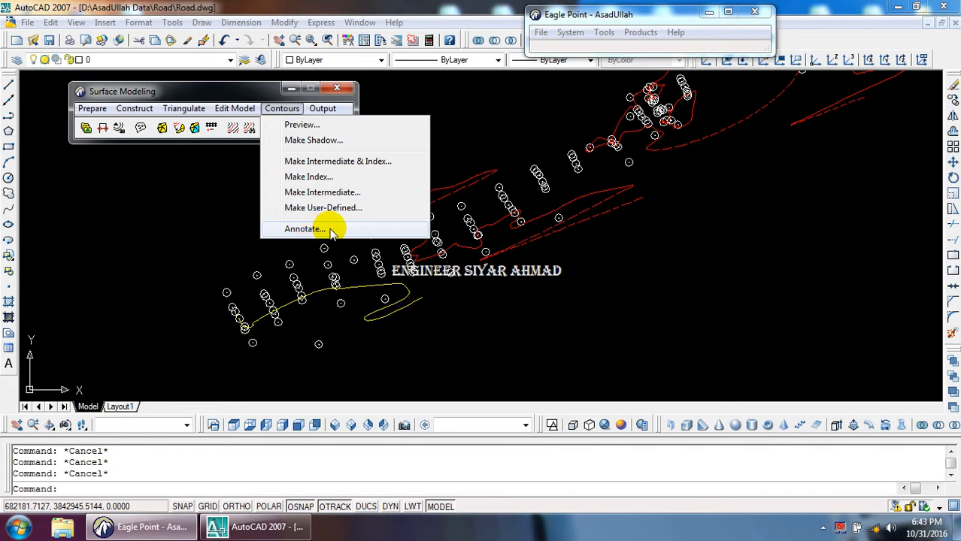
left_click(305, 228)
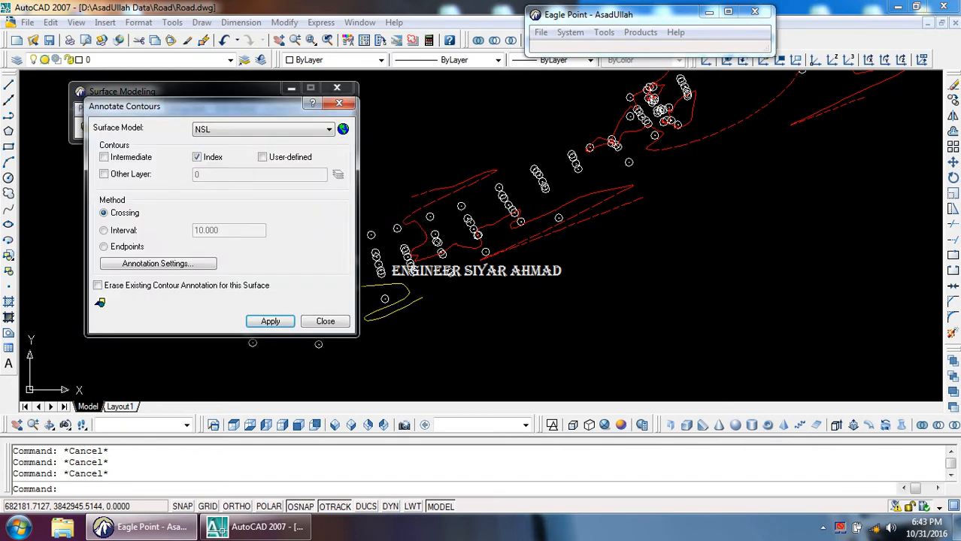
Include the intermediate, index and user-defined contours of the NSL surface in the annotation
scroll(686, 161, "up", 2)
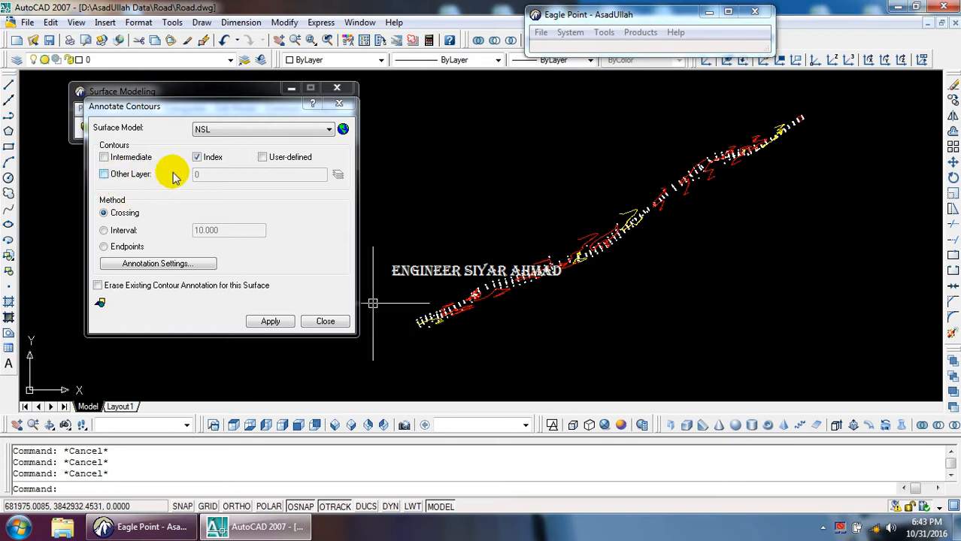
left_click(203, 161)
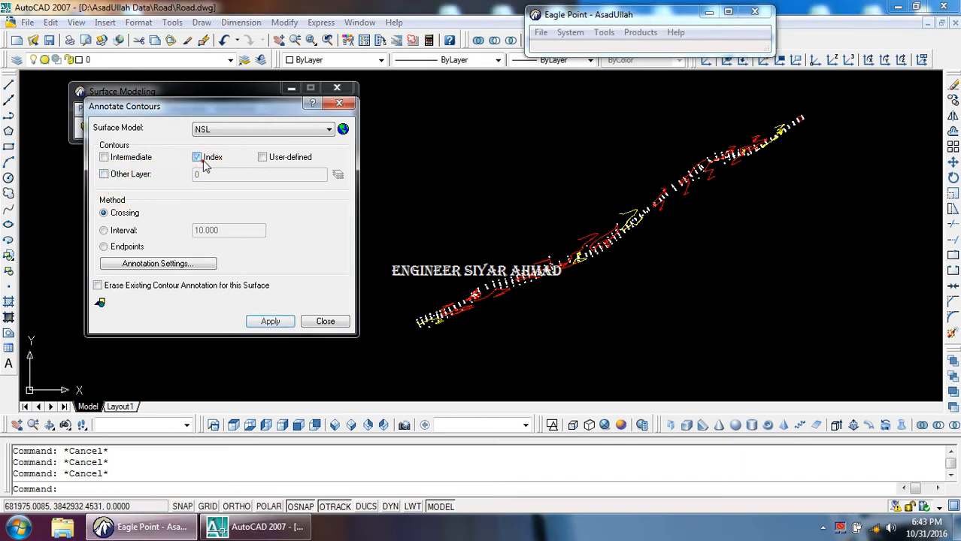
left_click(198, 164)
left_click(150, 158)
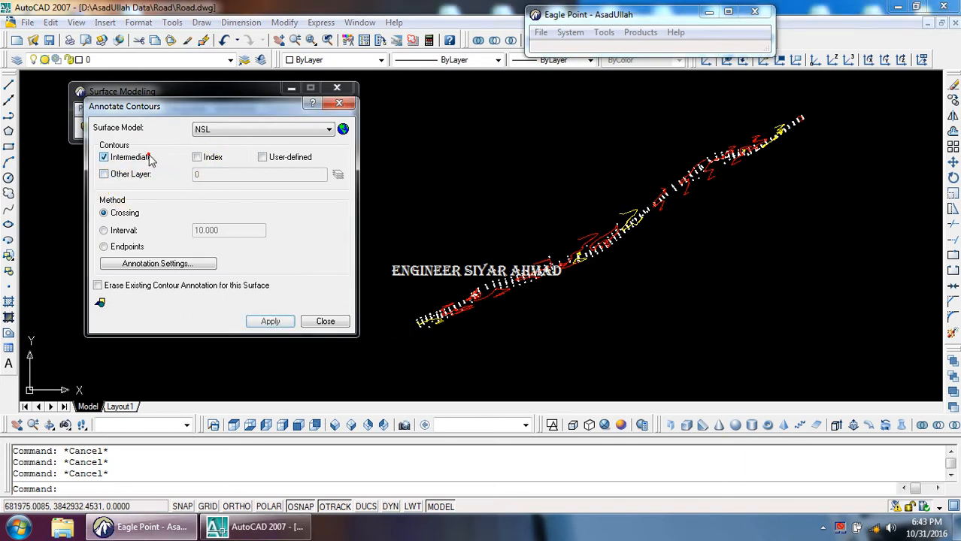
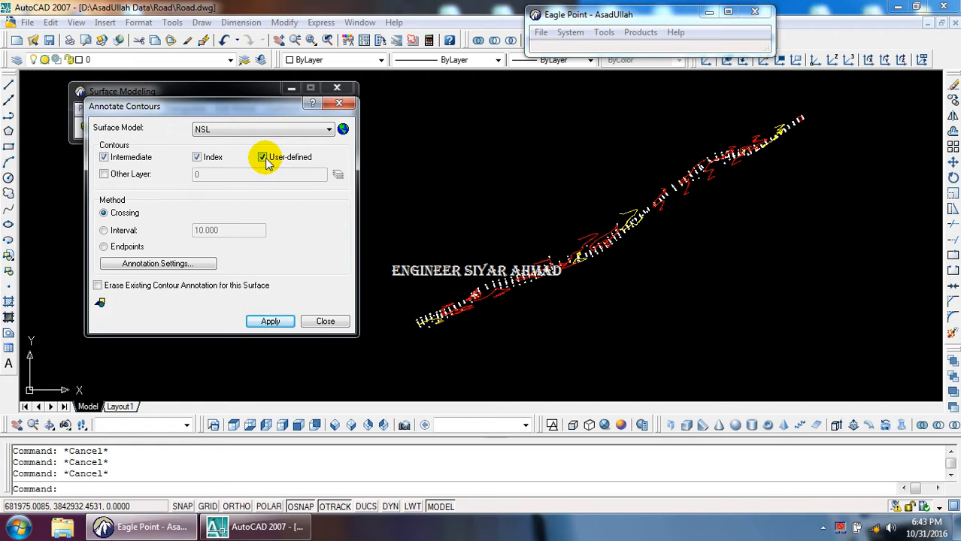
Try adding another layer to the annotation by choosing CONTOURS, and switch the other-layer option off again
left_click(142, 174)
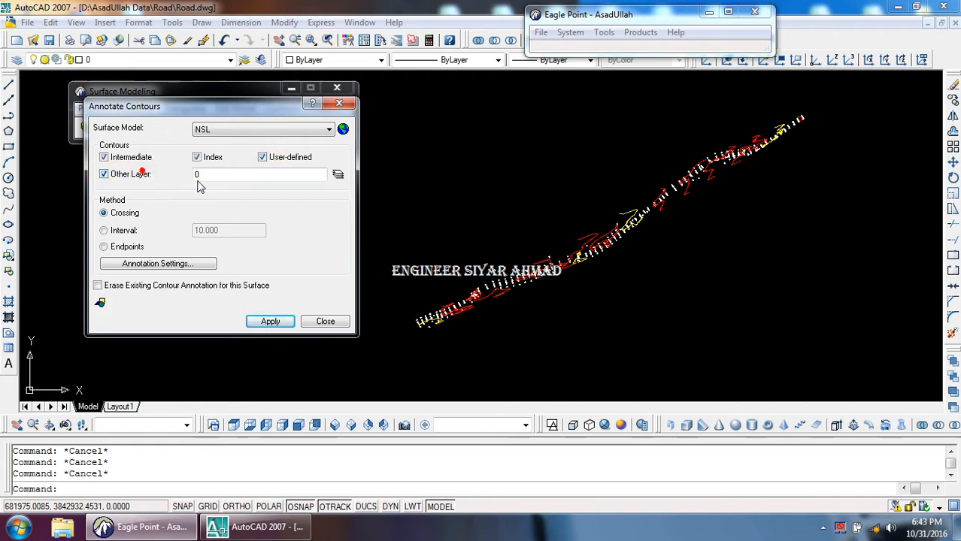
left_click(338, 174)
left_click(166, 182)
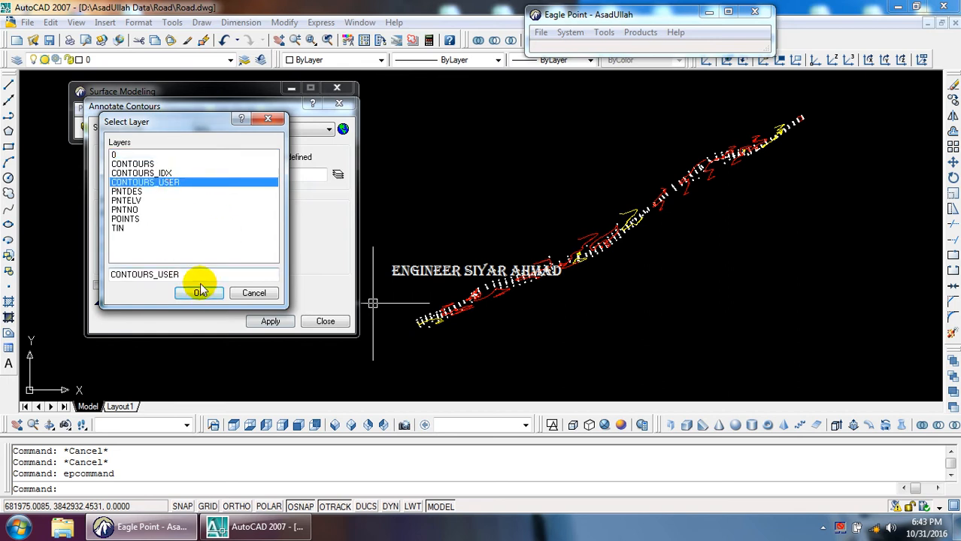
left_click(161, 173)
left_click(162, 163)
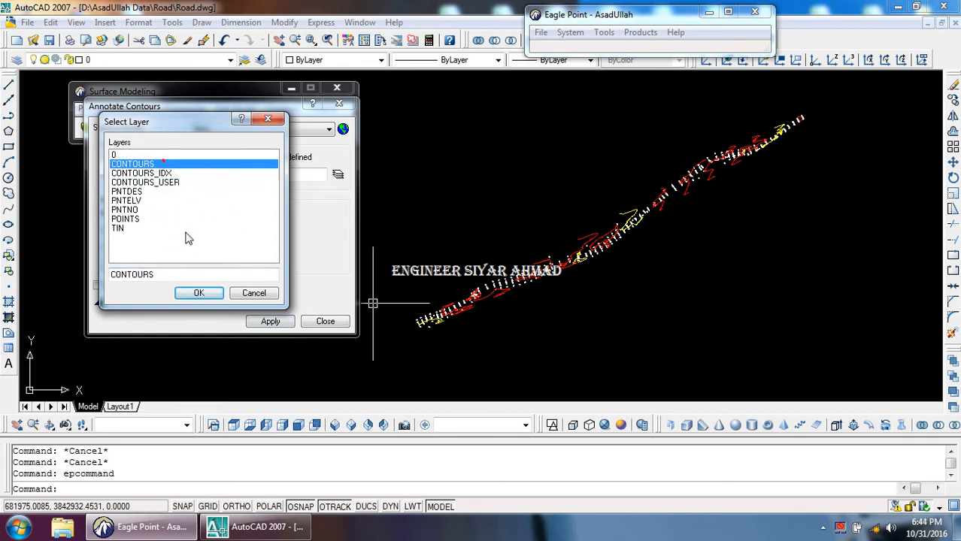
left_click(213, 293)
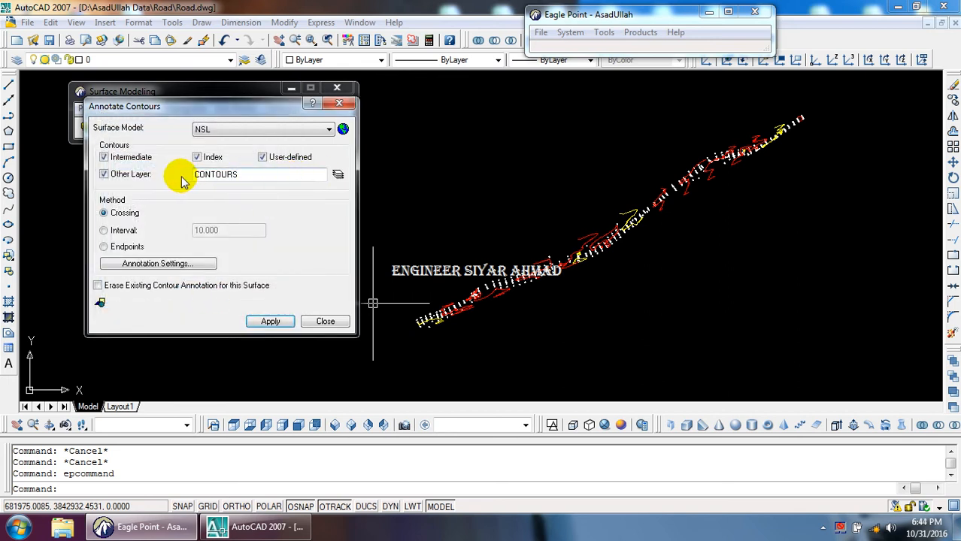
left_click(137, 174)
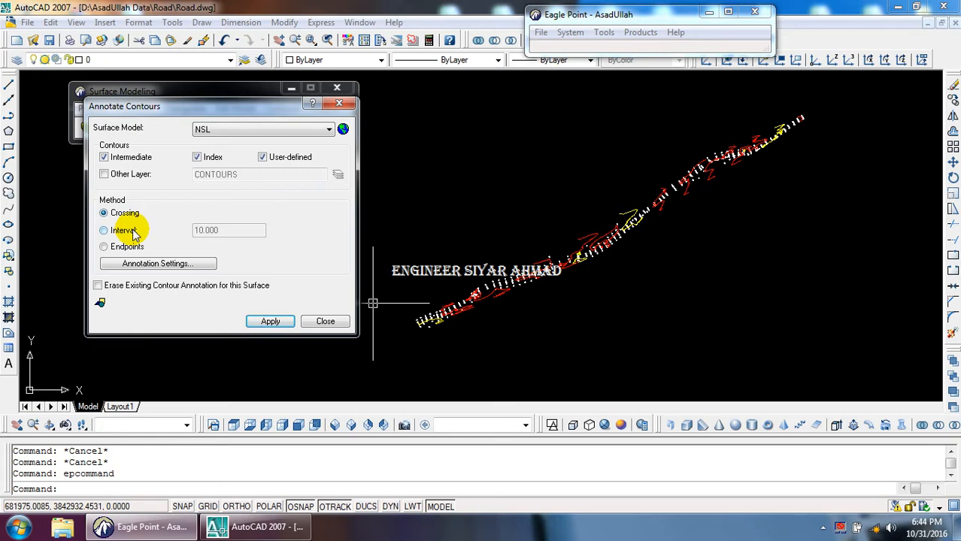
Annotate the contours with the Crossing method, erasing existing annotation, along a line from the road's southwest end to the bend near its middle
left_click(518, 323)
scroll(430, 342, "up", 3)
scroll(364, 329, "down", 4)
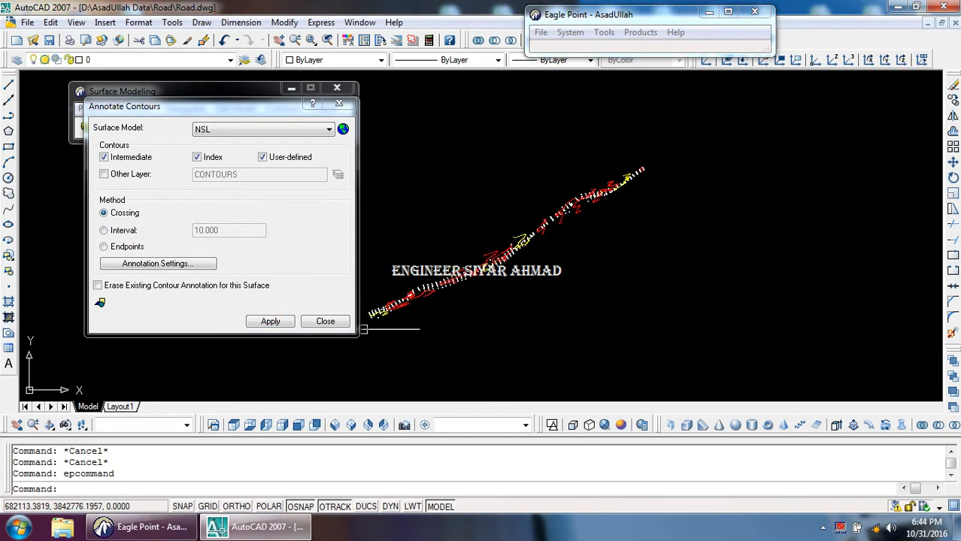
scroll(387, 304, "up", 7)
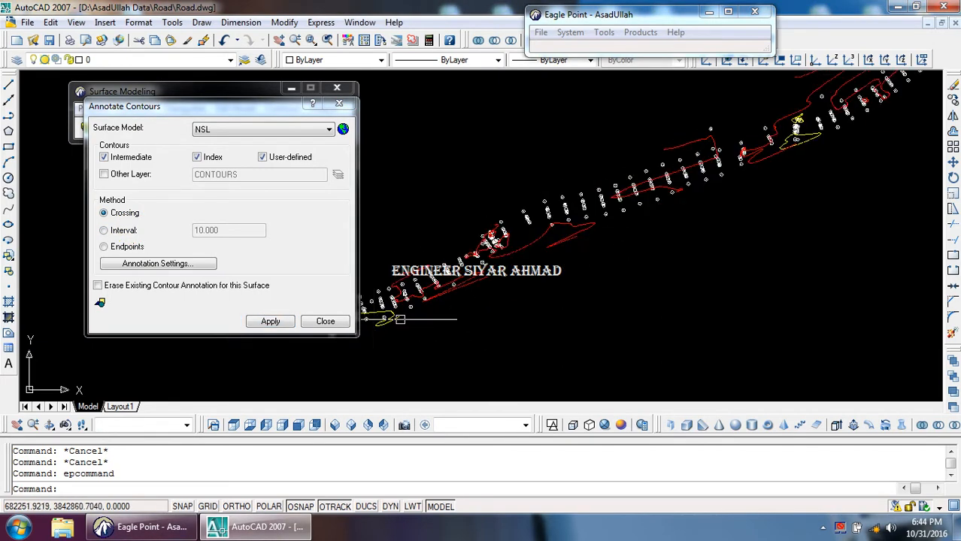
scroll(493, 310, "down", 5)
scroll(498, 304, "up", 2)
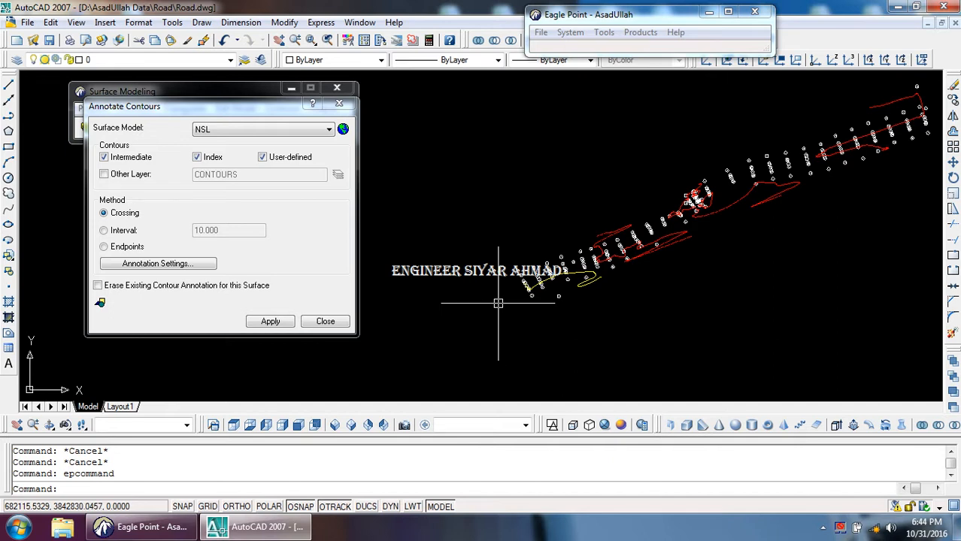
left_click(149, 288)
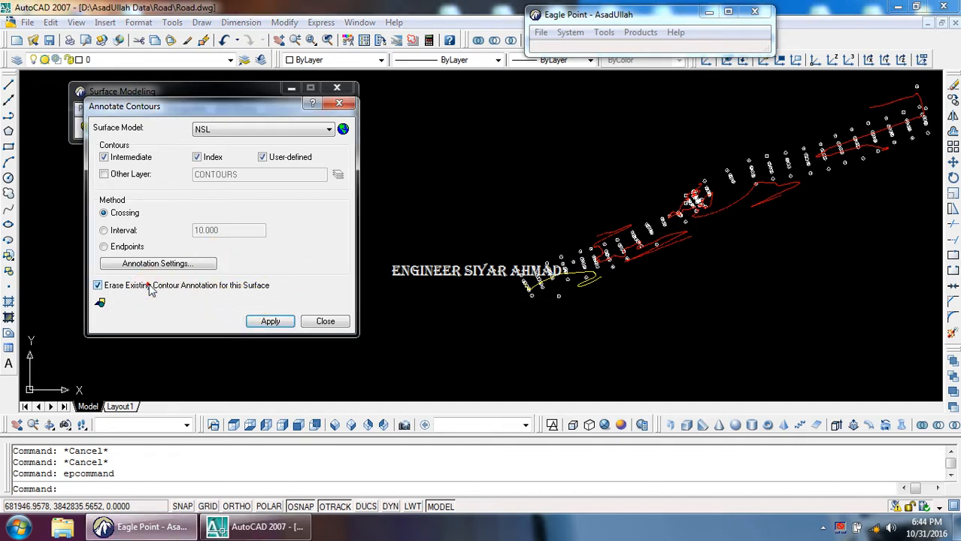
left_click(269, 320)
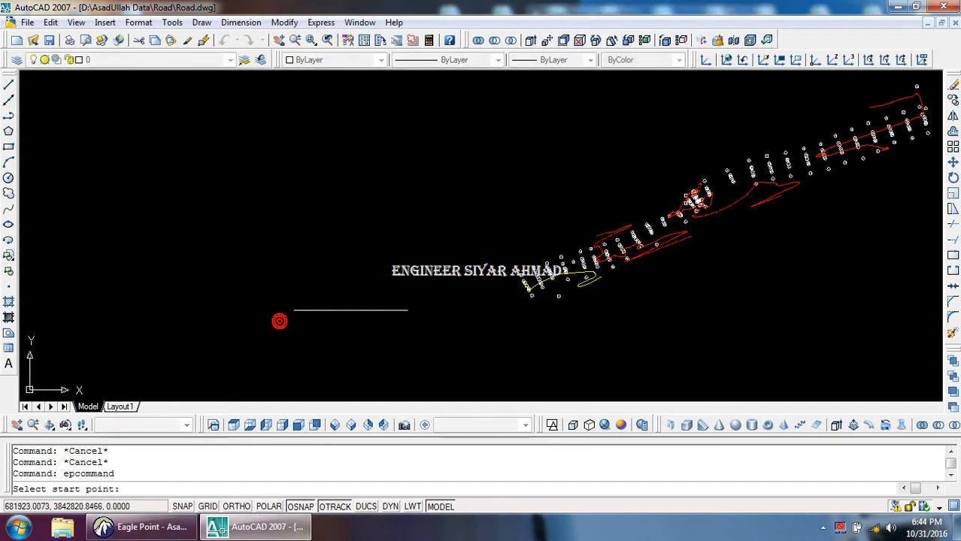
left_click(493, 300)
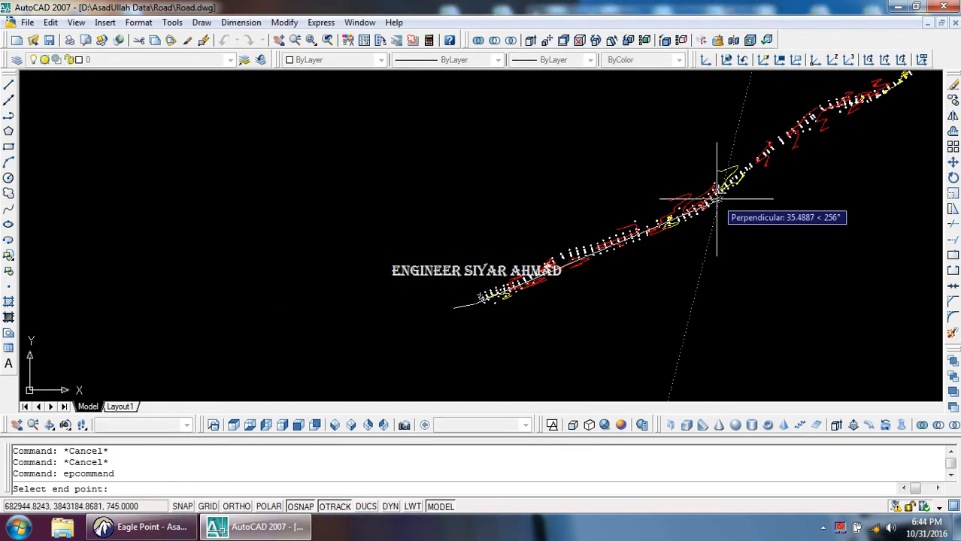
scroll(717, 196, "up", 2)
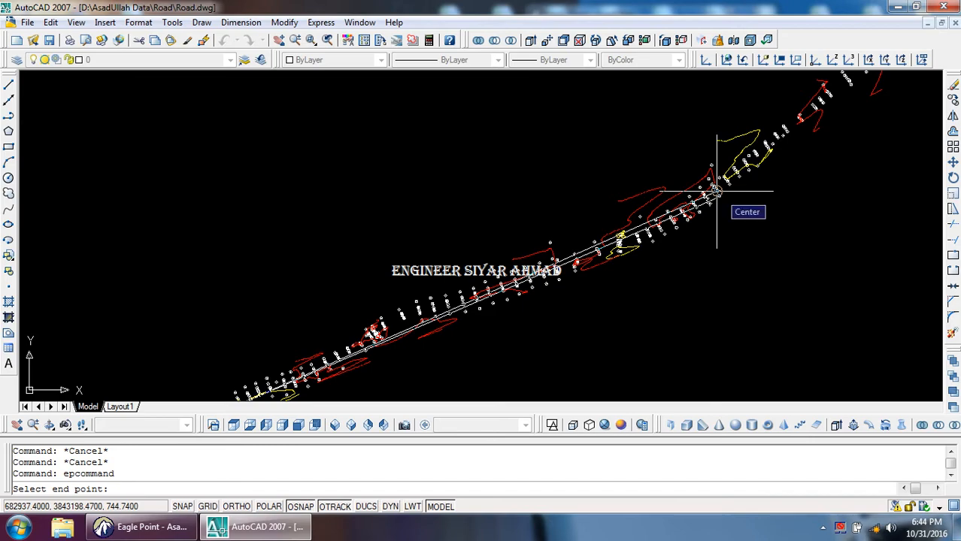
left_click(717, 194)
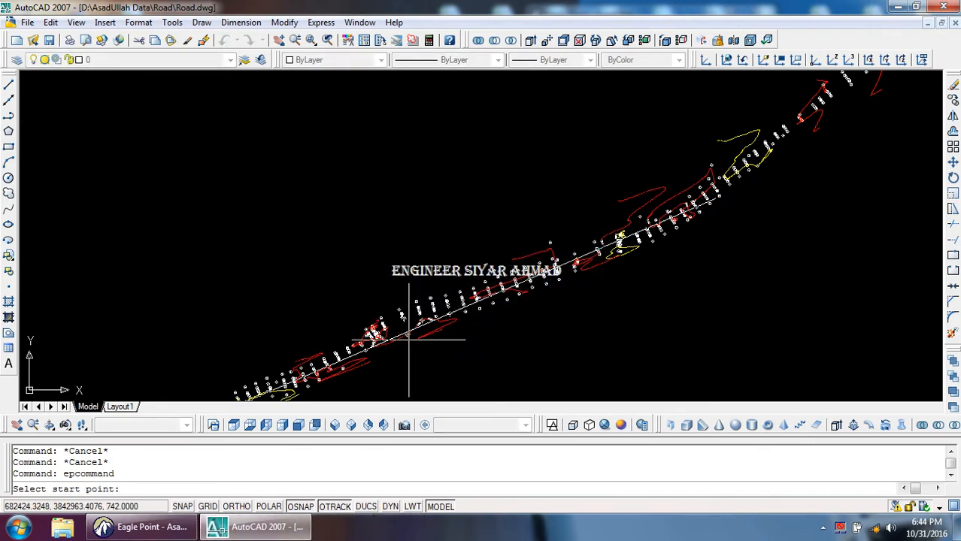
Examine the elevation labels placed where the line crosses the contours, and end the crossing annotation
scroll(376, 354, "up", 5)
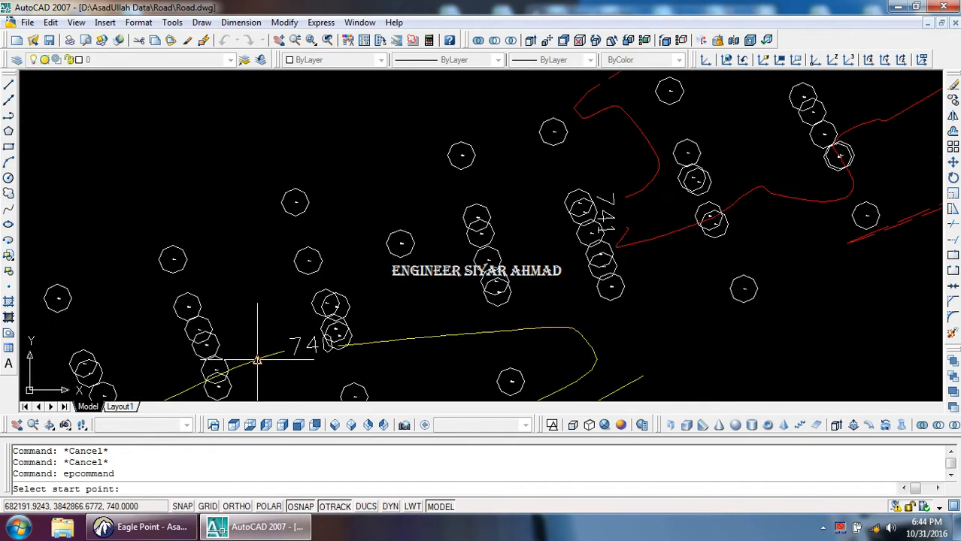
scroll(244, 336, "down", 5)
scroll(601, 179, "up", 6)
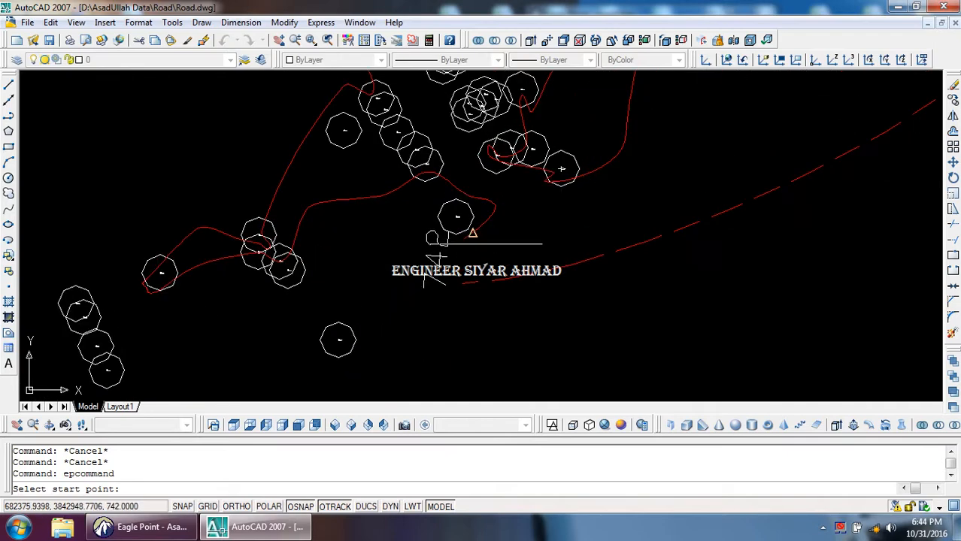
scroll(261, 327, "down", 6)
scroll(508, 230, "up", 4)
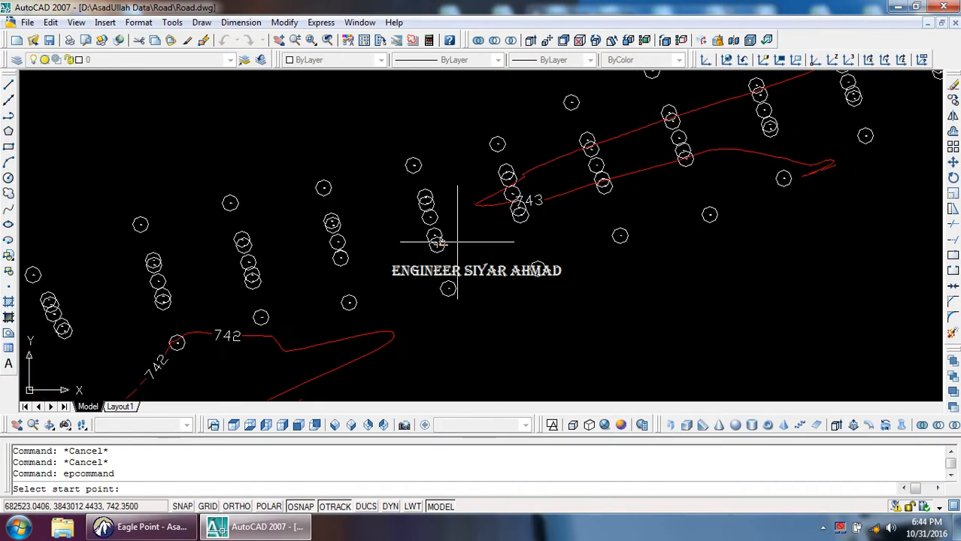
scroll(457, 242, "down", 4)
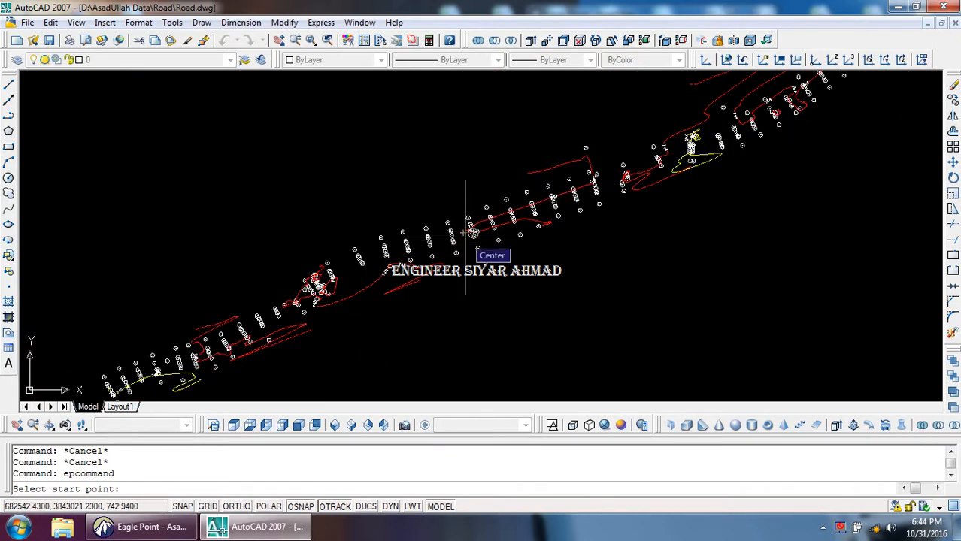
key("Escape")
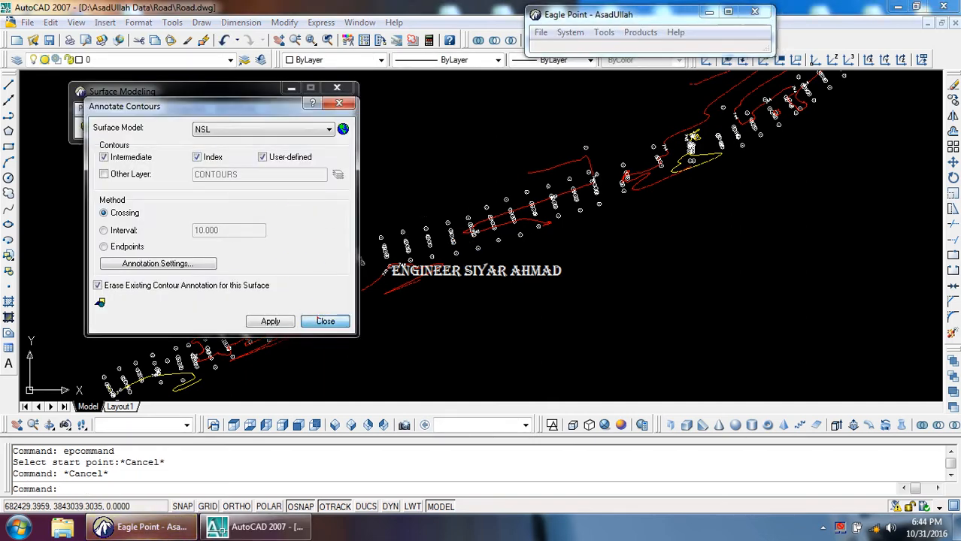
left_click(322, 318)
Try to annotate the NSL contours with the Interval method at an interval of 25, selecting the whole road's contours
left_click(285, 109)
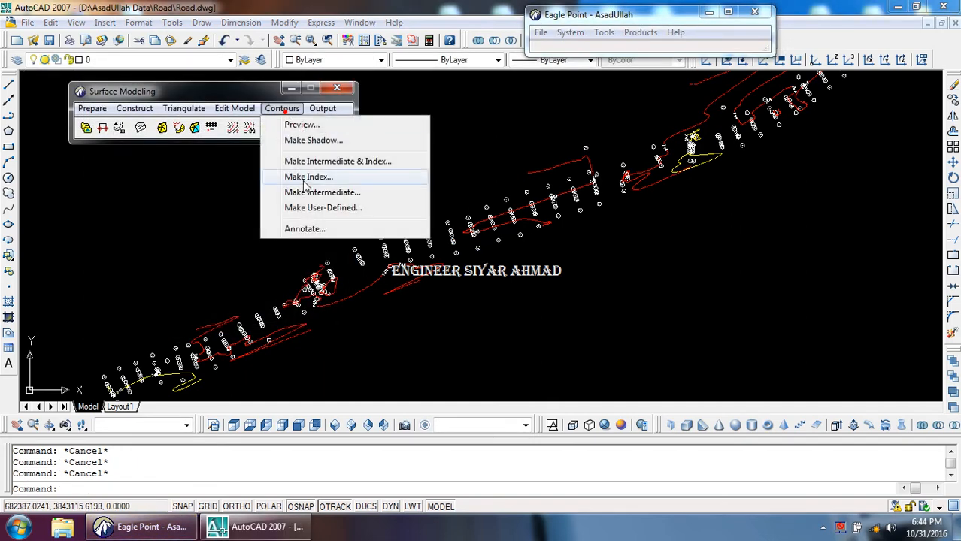
left_click(301, 228)
left_click(104, 230)
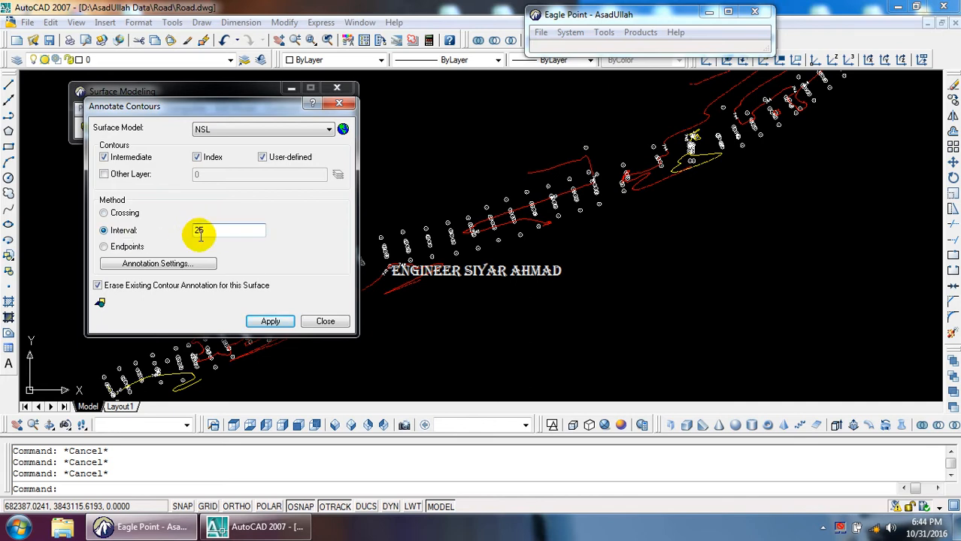
scroll(470, 215, "up", 3)
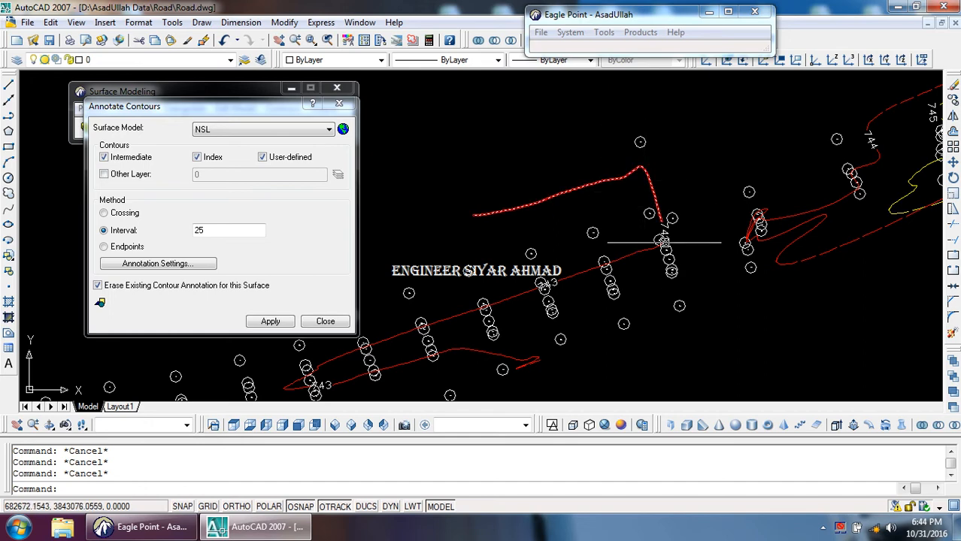
left_click(269, 321)
scroll(438, 264, "down", 5)
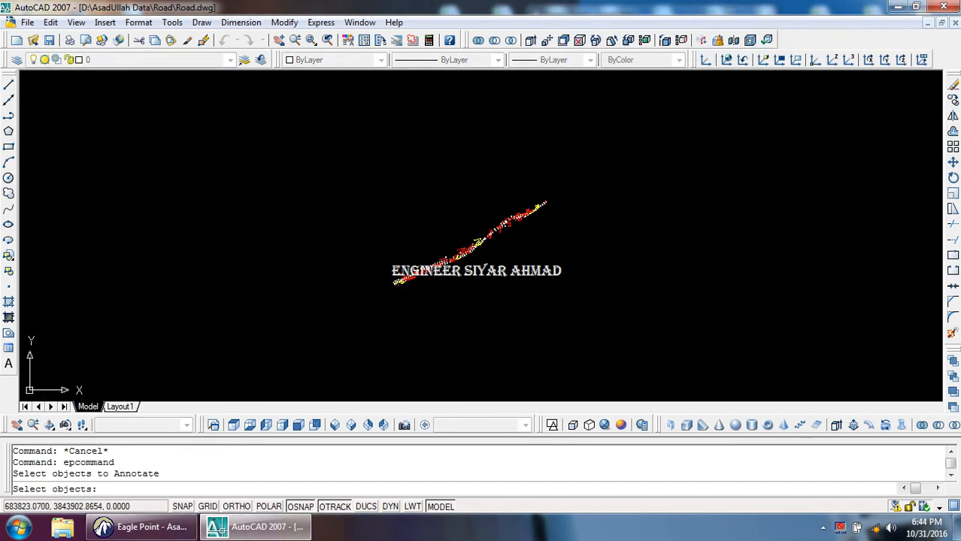
left_click(566, 176)
left_click(349, 332)
scroll(639, 205, "up", 6)
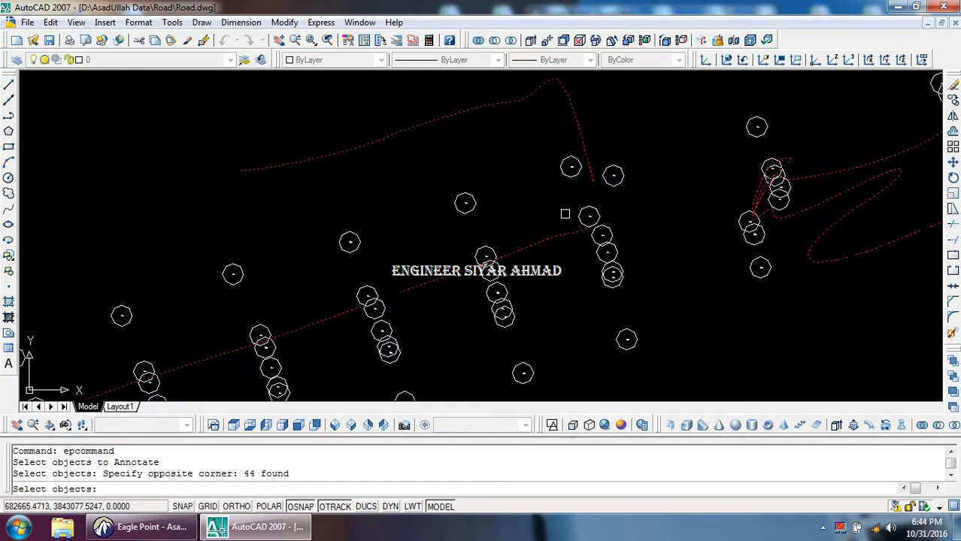
key("Return")
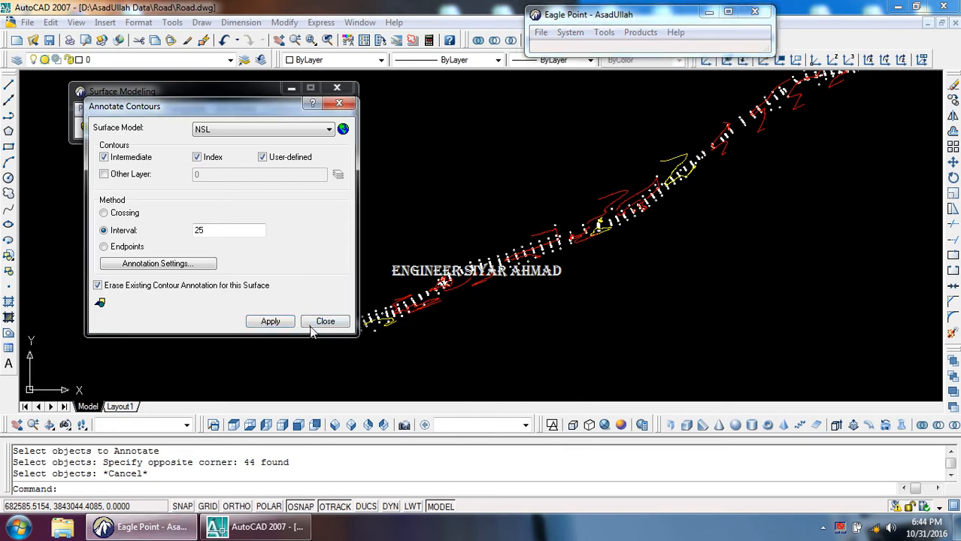
left_click(325, 321)
Erase the existing contours of the NSL surface model from the drawing
left_click(323, 108)
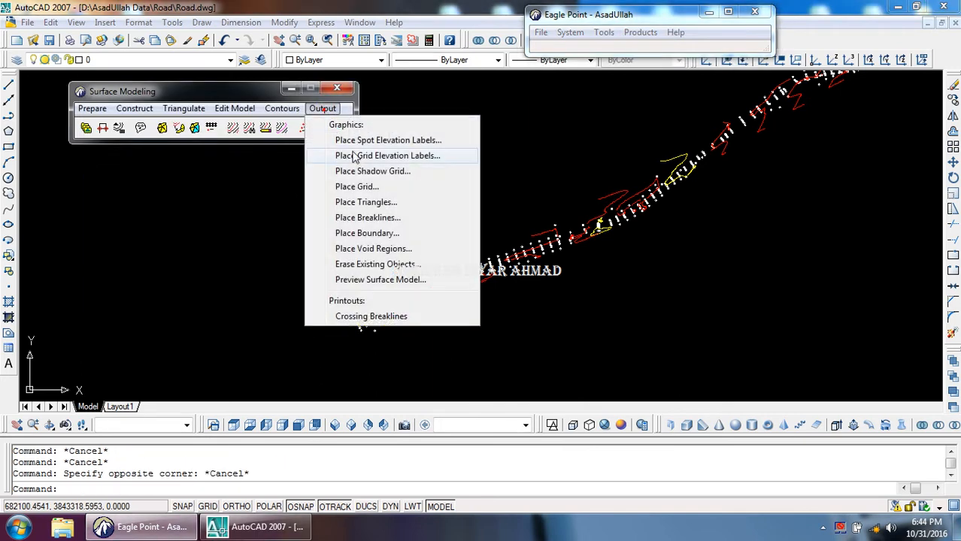
left_click(359, 263)
left_click(263, 212)
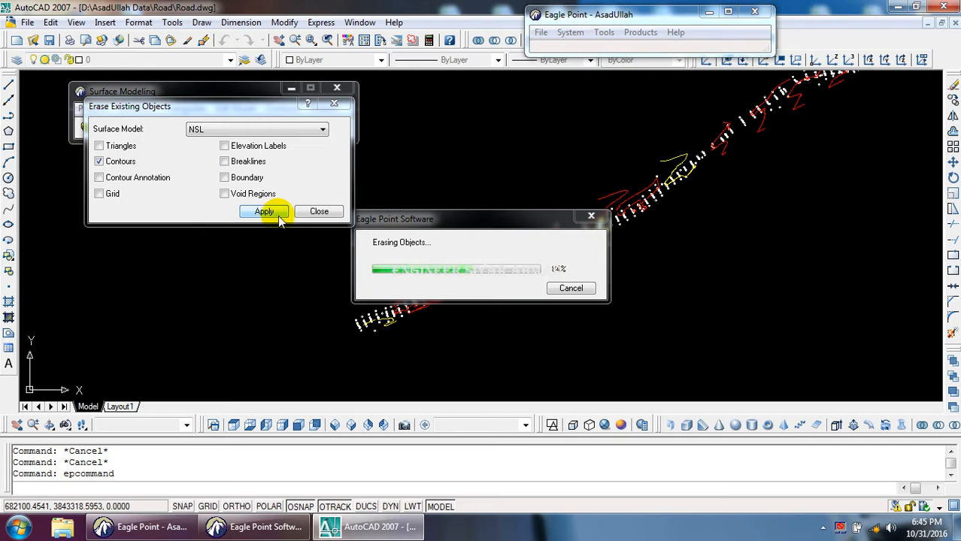
left_click(316, 212)
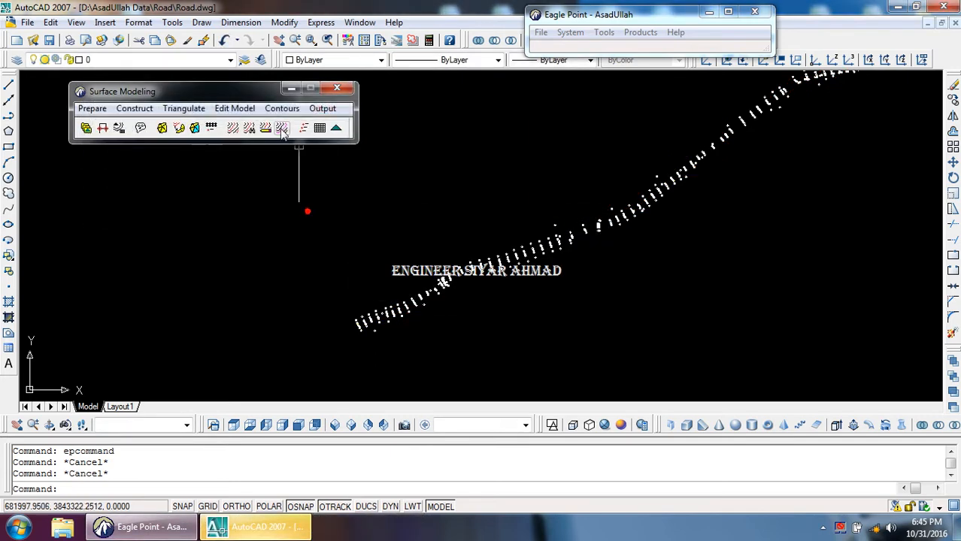
Regenerate the intermediate and index contours for the NSL surface, erasing existing contours
left_click(282, 109)
left_click(309, 162)
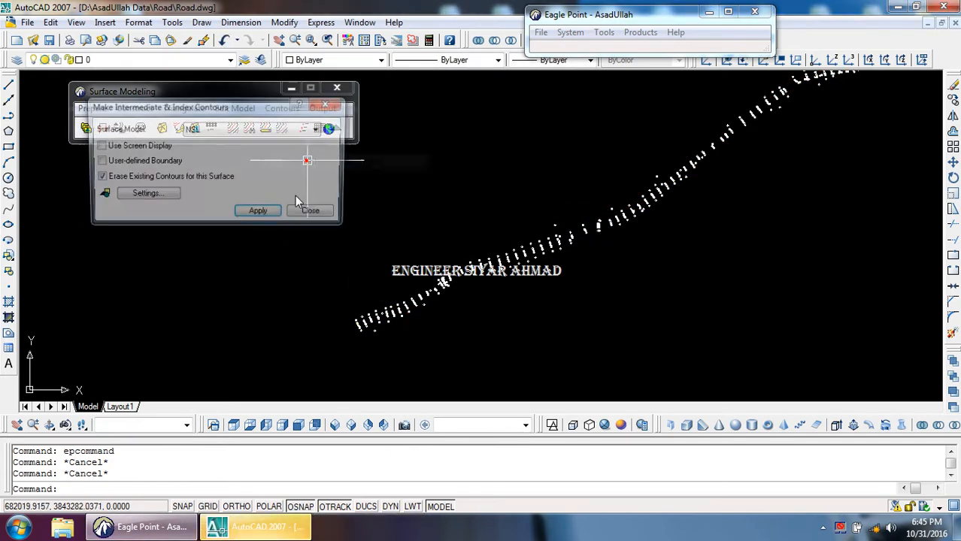
left_click(260, 213)
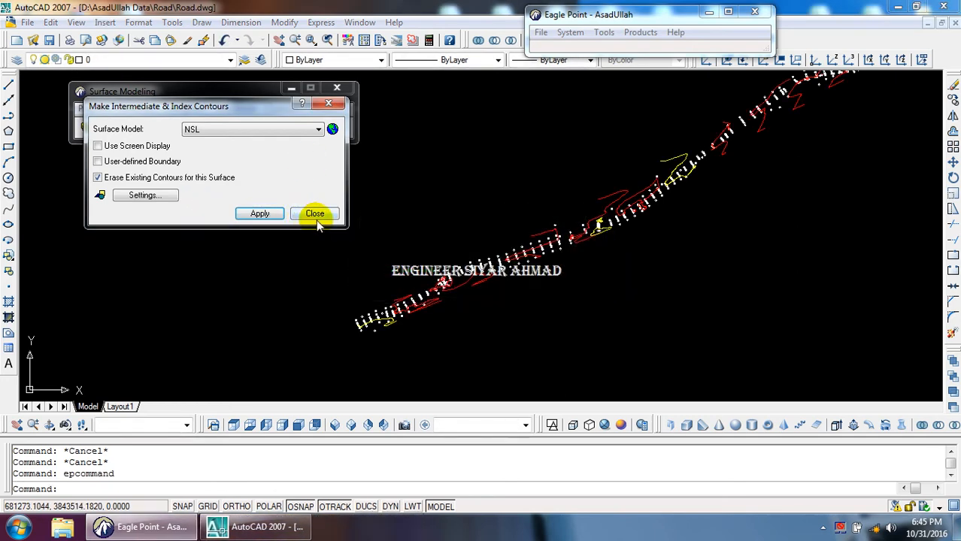
left_click(315, 214)
Open the annotation settings for the NSL contours, try the Above and Below locations, and set the annotation location to Middle
left_click(282, 109)
left_click(295, 228)
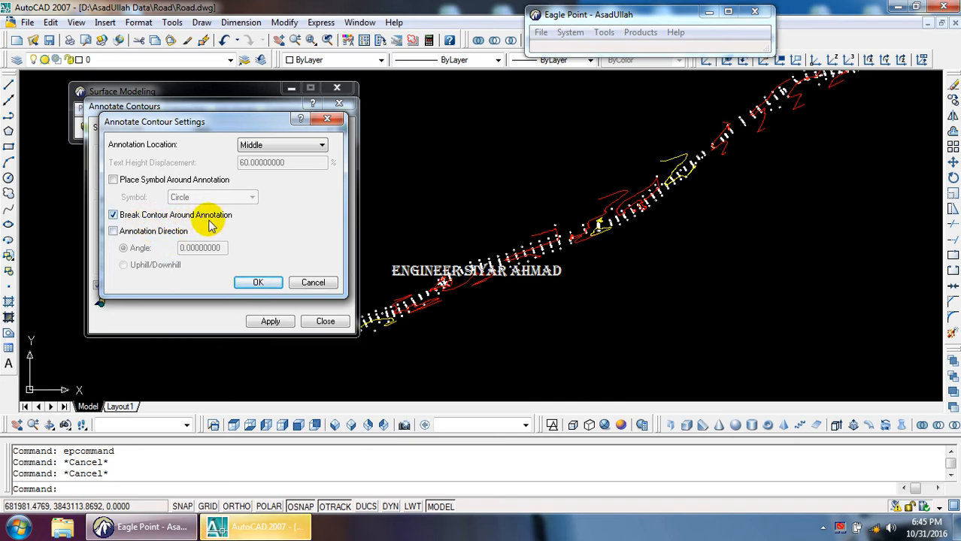
left_click(273, 145)
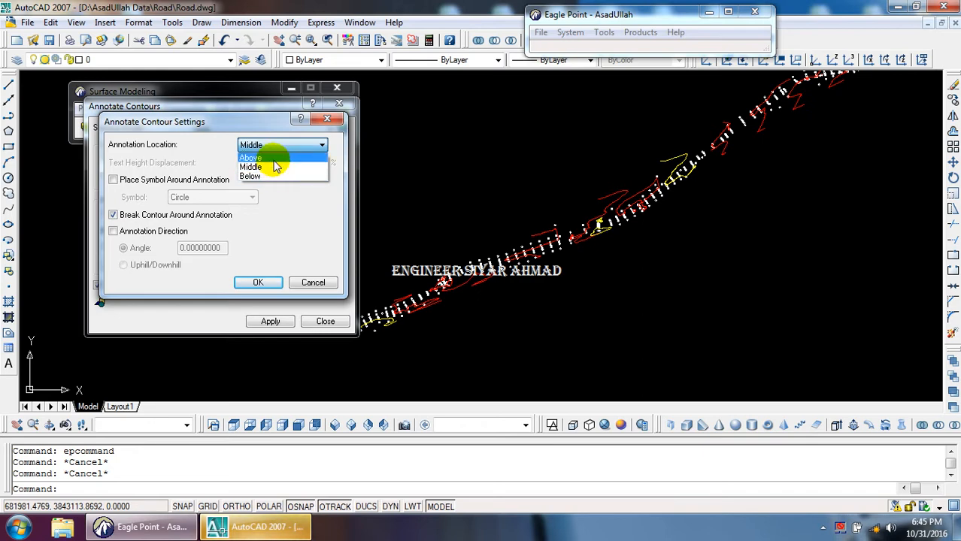
left_click(270, 158)
scroll(443, 283, "up", 5)
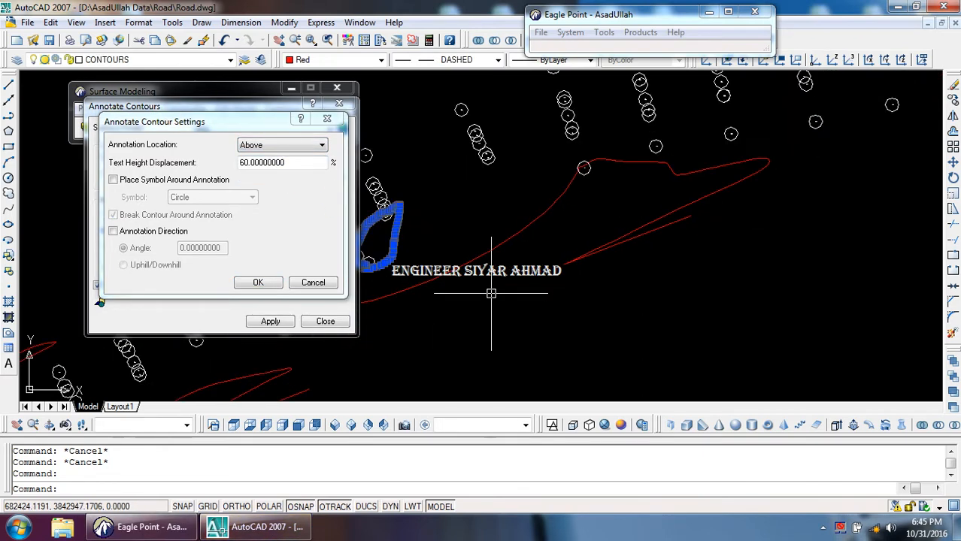
key("Escape")
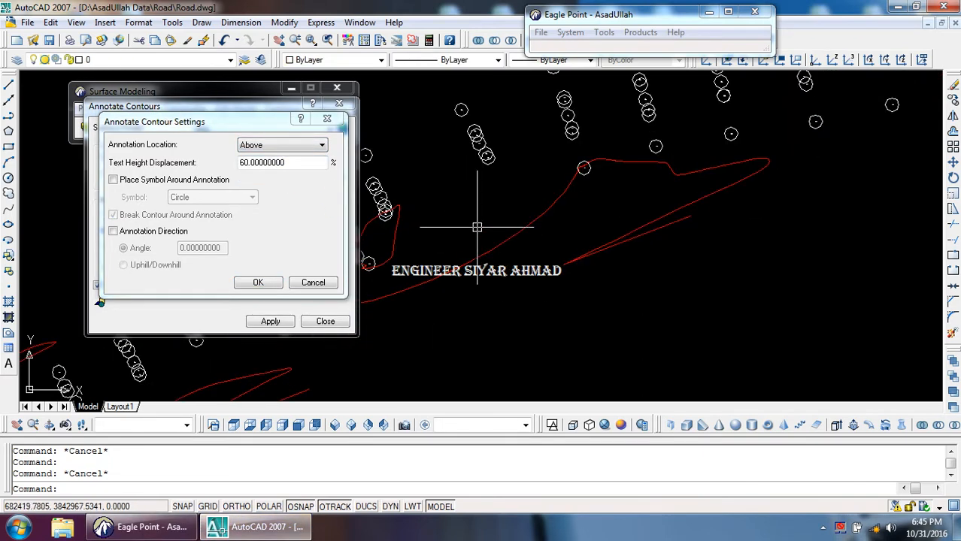
double_click(269, 162)
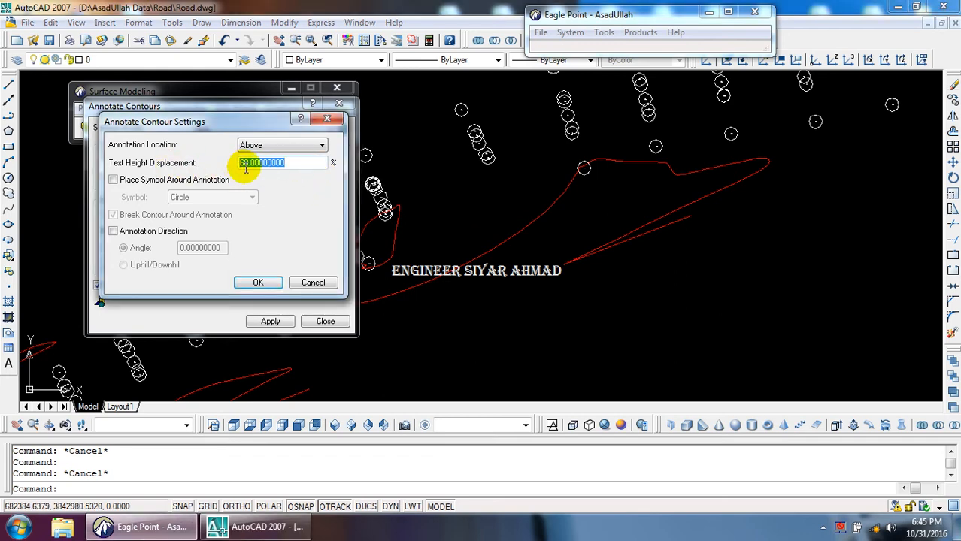
left_click(284, 145)
left_click(282, 173)
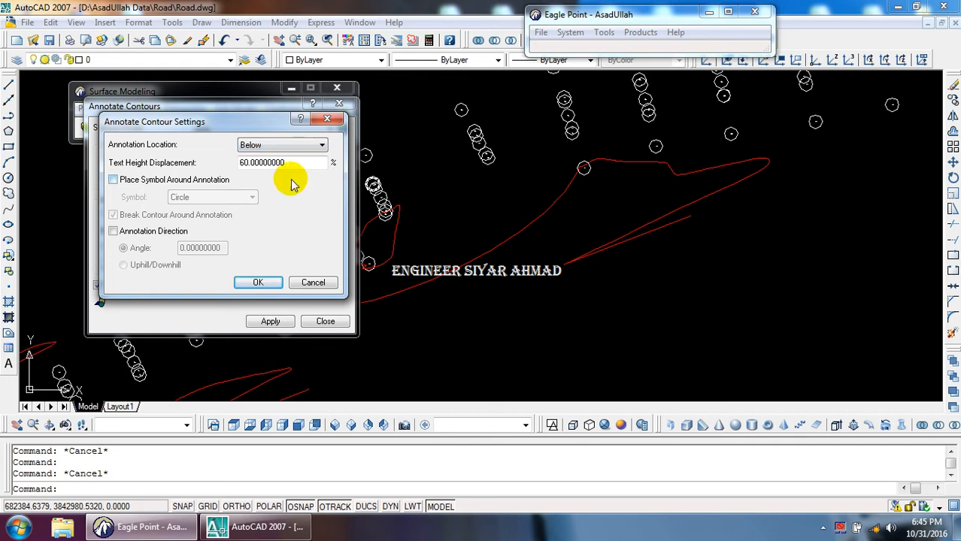
left_click(288, 147)
left_click(290, 175)
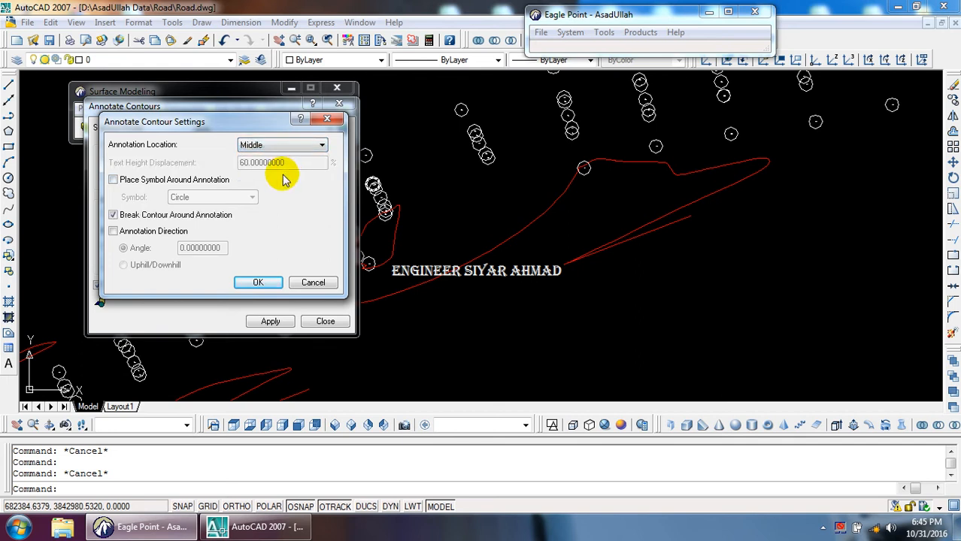
Try placing a symbol around the contour annotations and review the available symbol shapes
left_click(157, 182)
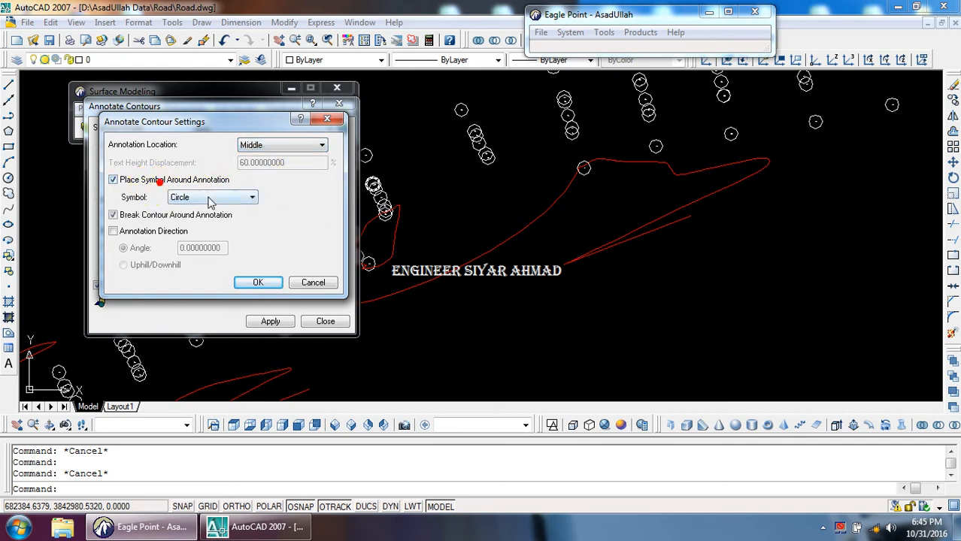
left_click(215, 198)
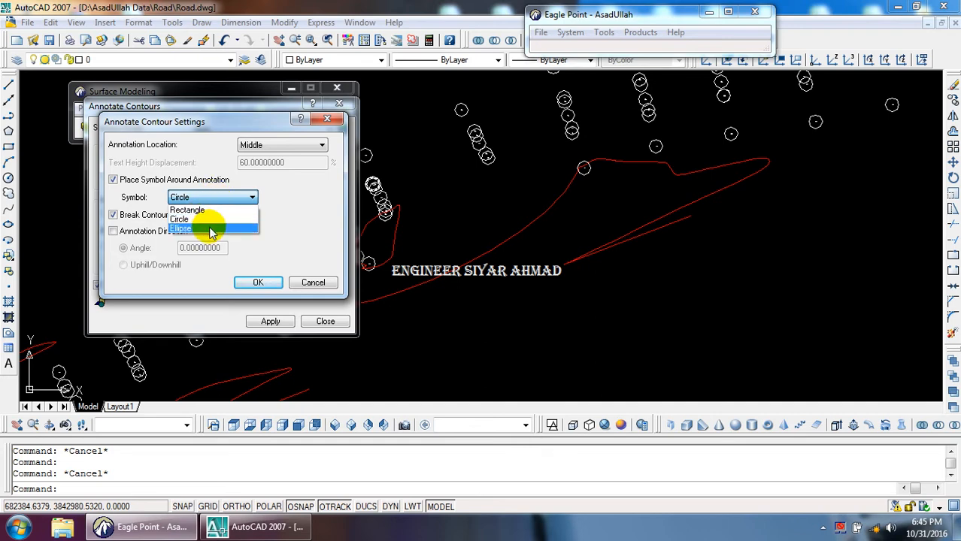
left_click(192, 180)
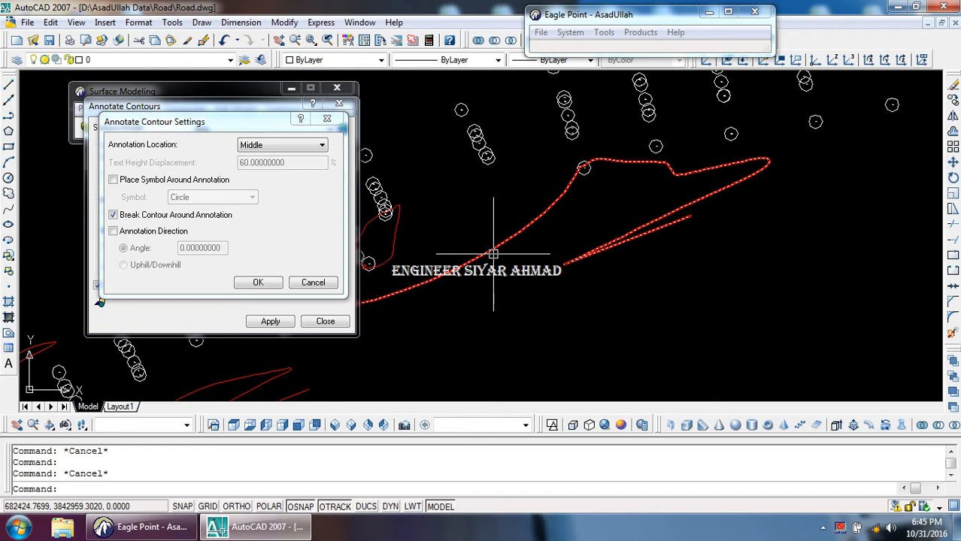
Turn off breaking the contour around annotations, try annotation direction angles of 45 and 0, and accept the annotation settings
left_click(160, 215)
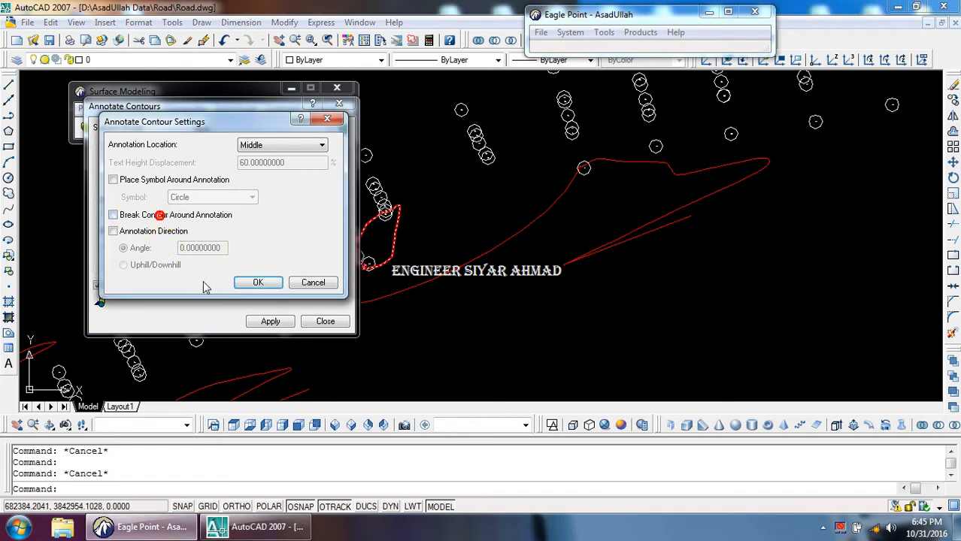
left_click(141, 231)
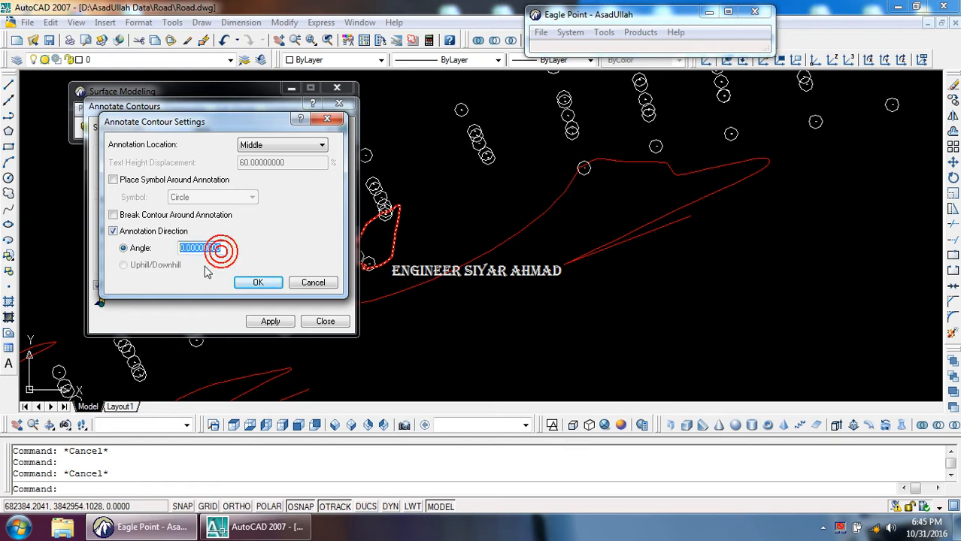
left_click(244, 282)
scroll(542, 285, "down", 3)
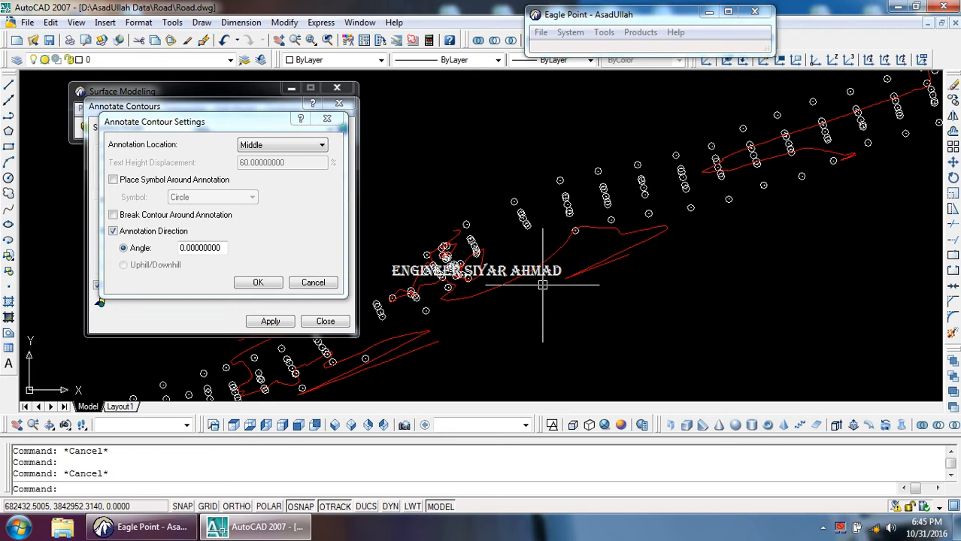
double_click(214, 248)
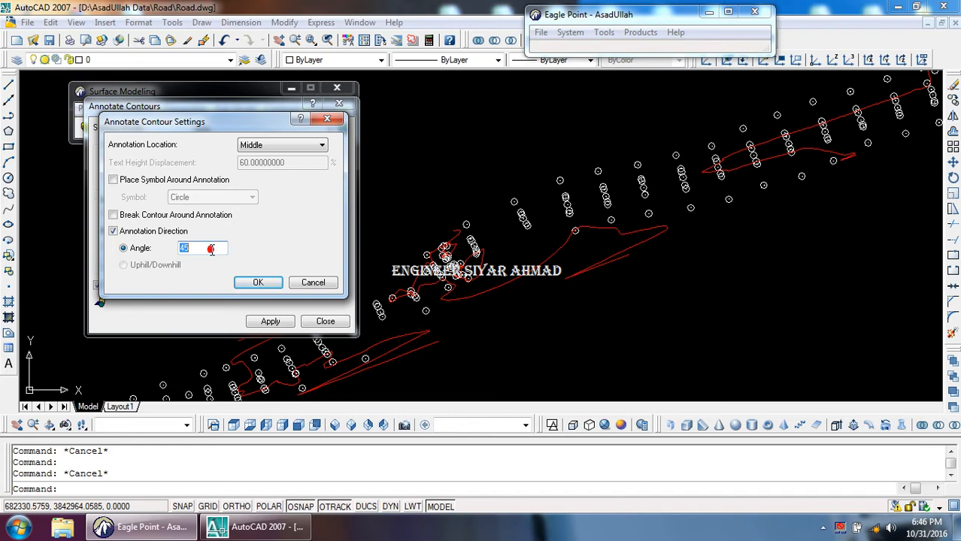
type("0")
left_click(257, 282)
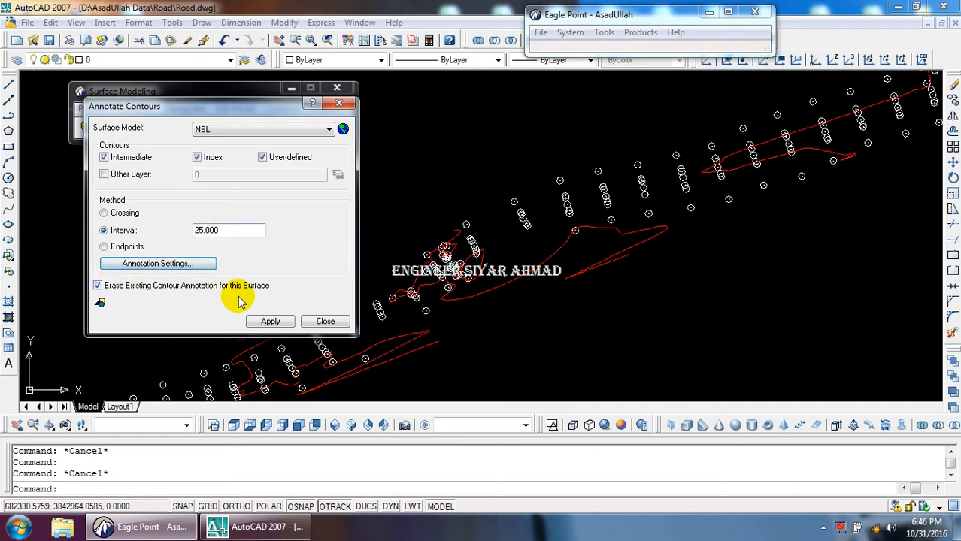
Annotate the NSL contours at an interval of 25, selecting the whole road's contours, and finish the annotation command
left_click(268, 321)
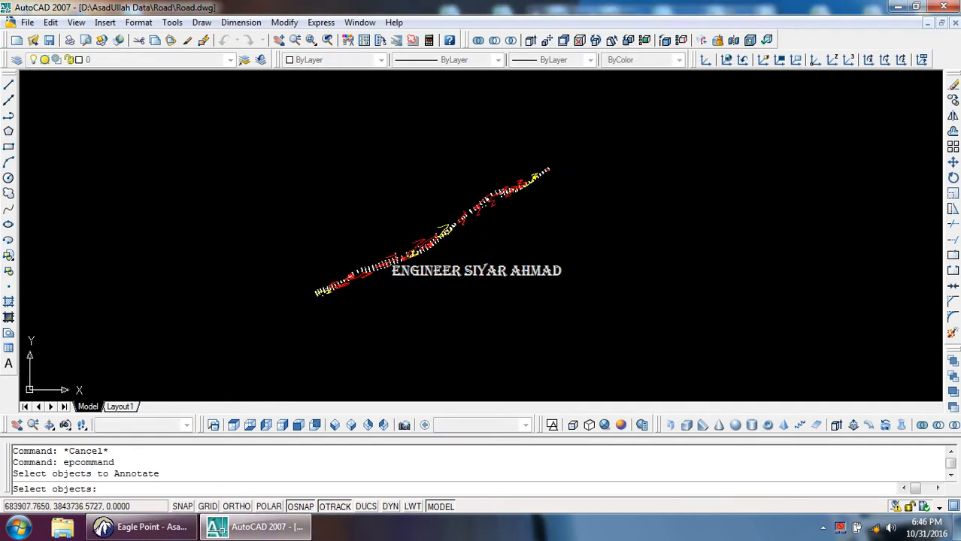
left_click(595, 147)
left_click(312, 315)
left_click(373, 324)
left_click(254, 219)
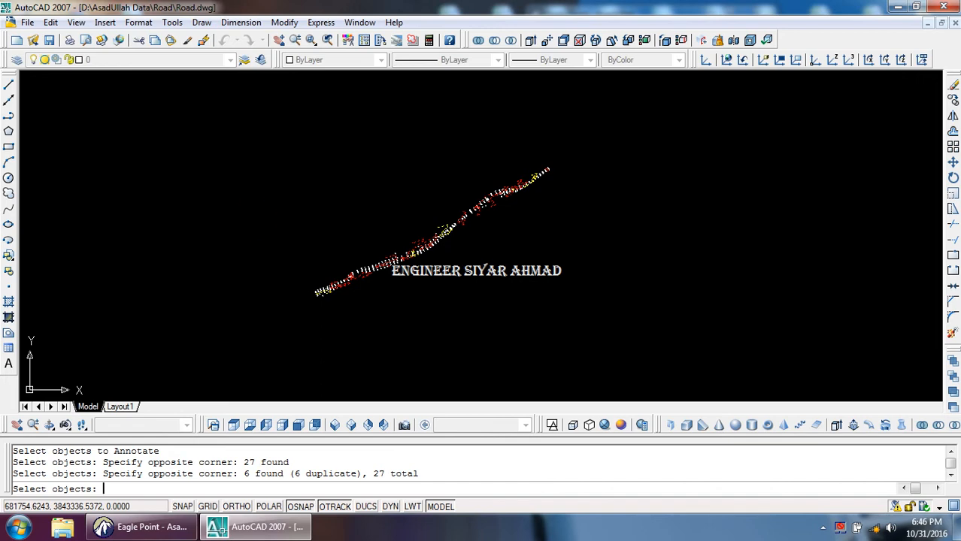
right_click(254, 219)
left_click(422, 275)
scroll(552, 283, "down", 2)
scroll(457, 285, "up", 6)
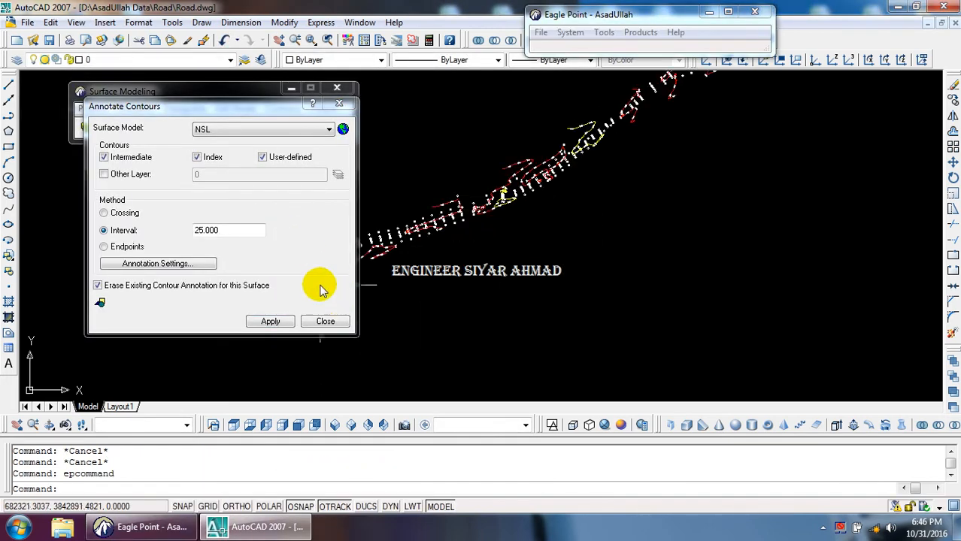
left_click(325, 321)
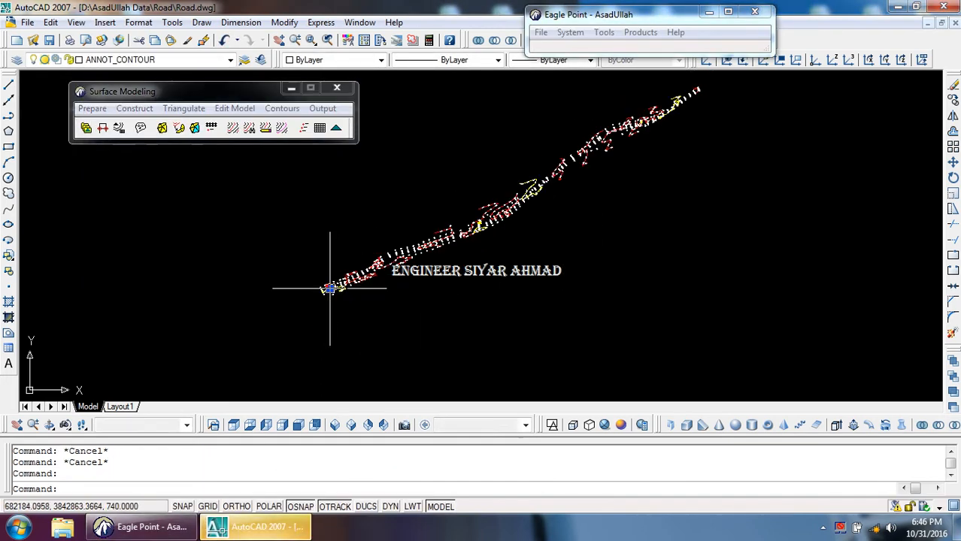
Examine the elevation labels along the road's contours, checking their spacing, direction and position on the unbroken lines
scroll(329, 288, "up", 6)
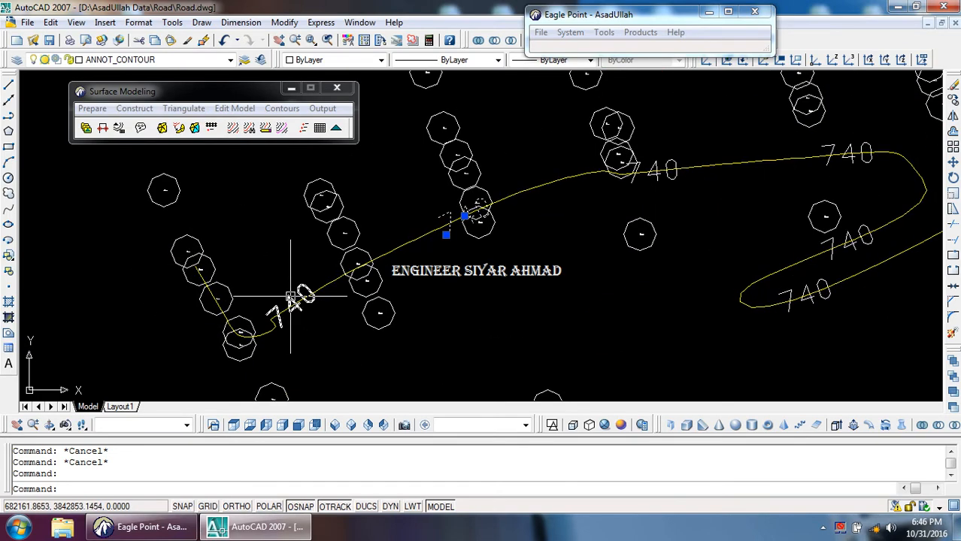
scroll(447, 231, "down", 3)
scroll(406, 312, "up", 5)
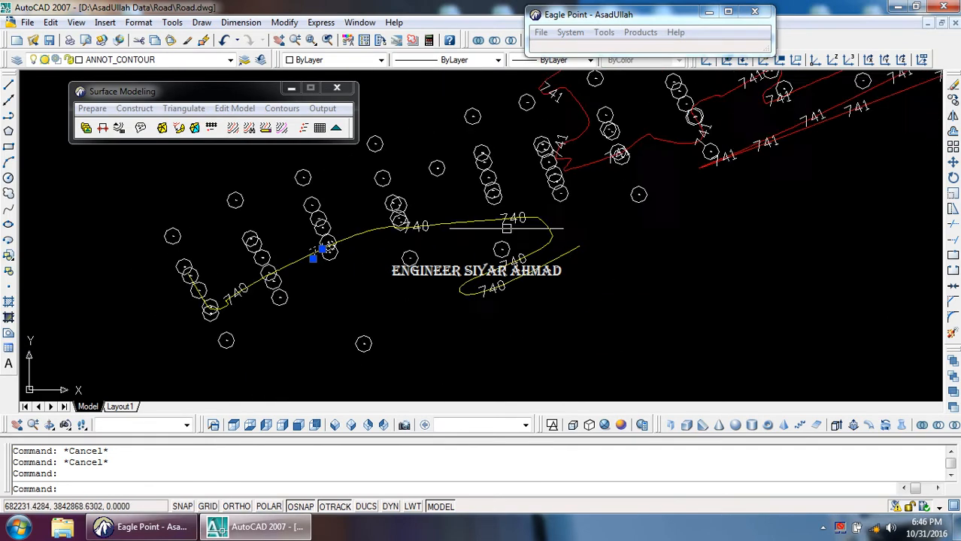
scroll(406, 312, "down", 4)
scroll(347, 281, "up", 3)
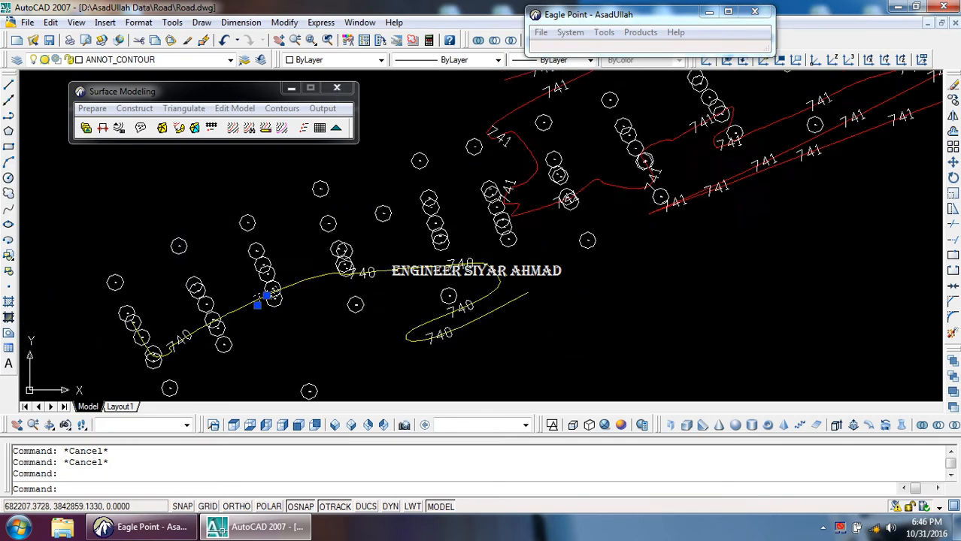
scroll(320, 312, "down", 4)
scroll(320, 312, "up", 5)
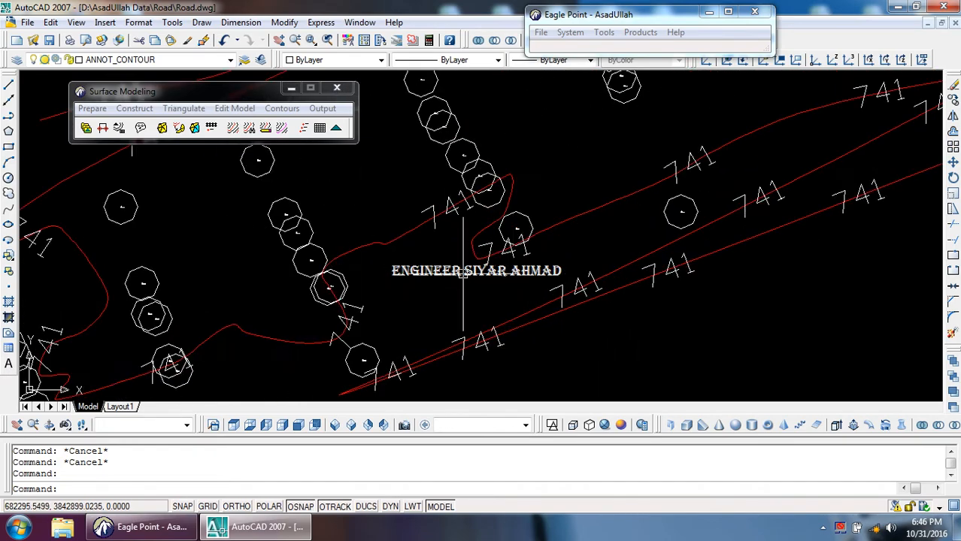
scroll(457, 271, "down", 5)
scroll(542, 223, "up", 3)
scroll(318, 326, "down", 4)
scroll(568, 203, "up", 3)
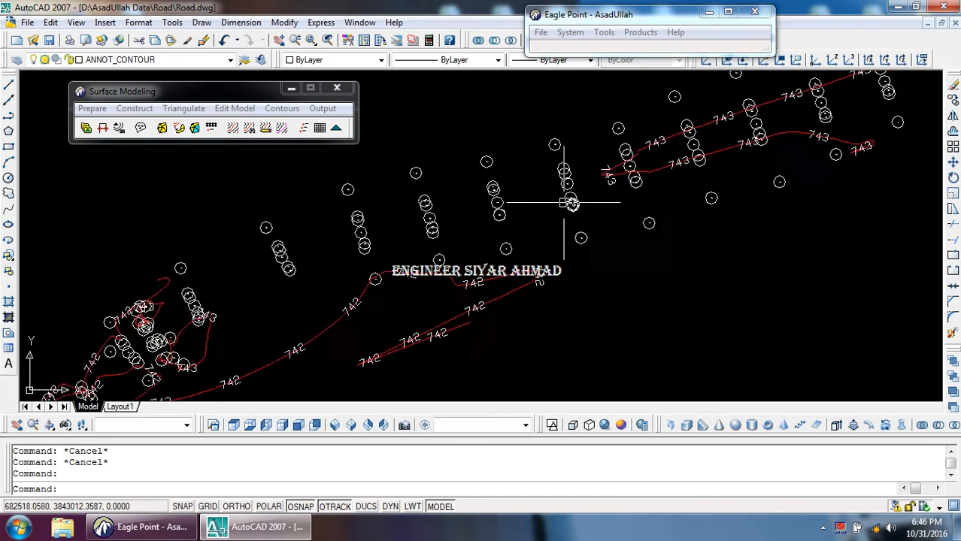
scroll(530, 191, "down", 4)
scroll(579, 164, "down", 3)
scroll(583, 161, "up", 7)
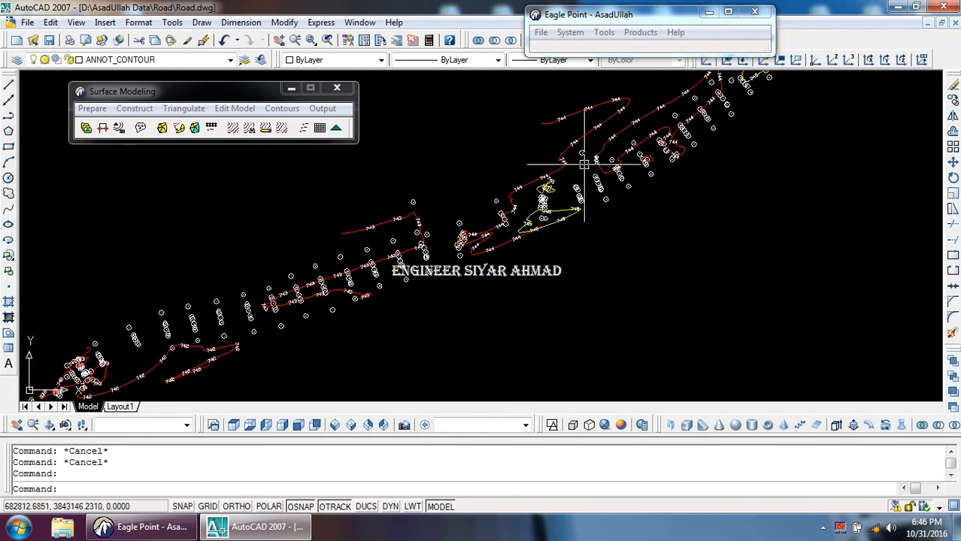
scroll(539, 160, "down", 4)
scroll(481, 196, "up", 8)
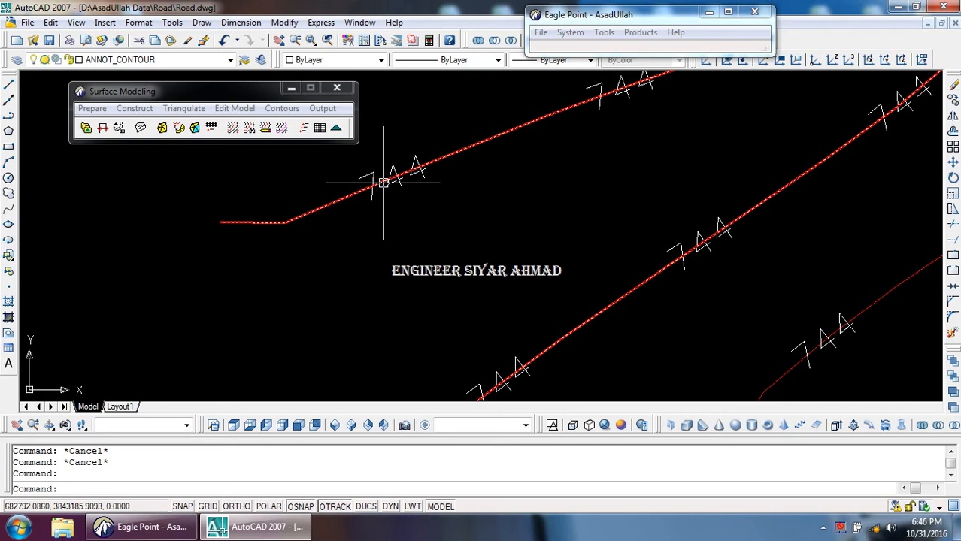
scroll(383, 181, "down", 5)
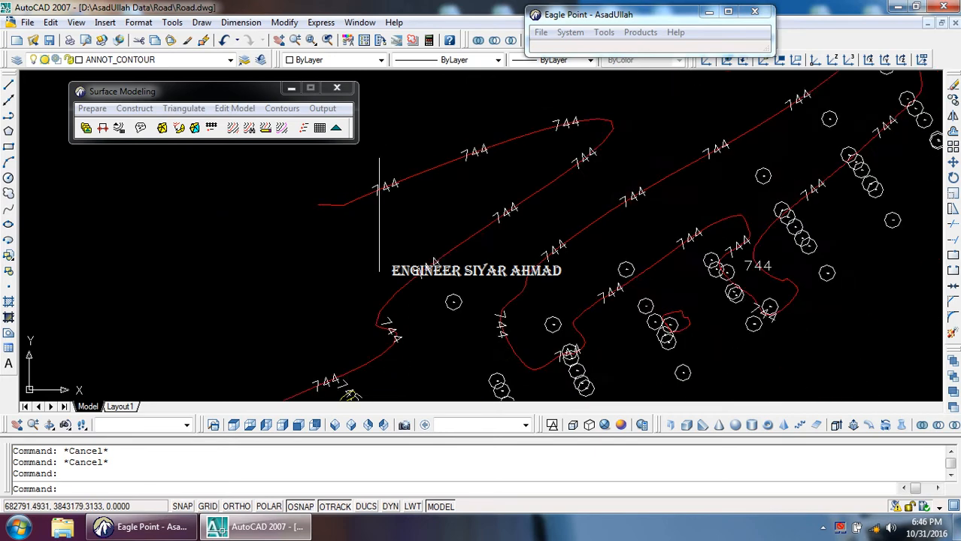
Open the text CAD settings for contour annotation and set the label color to 5 - Blue
left_click(280, 108)
left_click(301, 231)
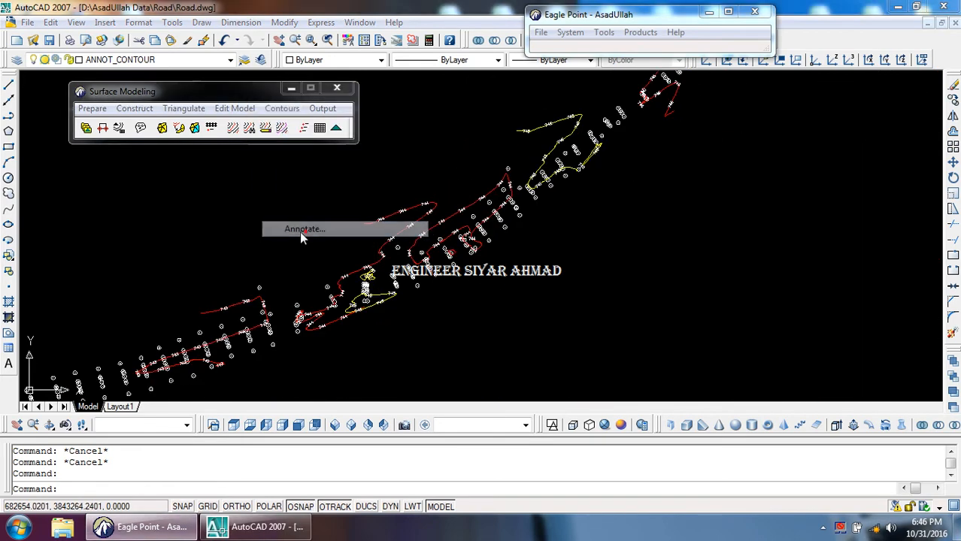
left_click(100, 304)
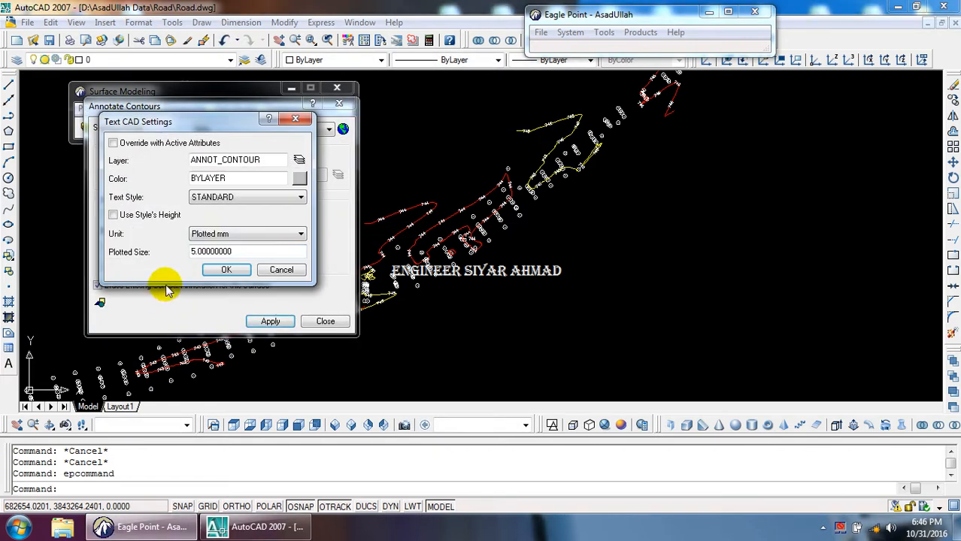
left_click(299, 179)
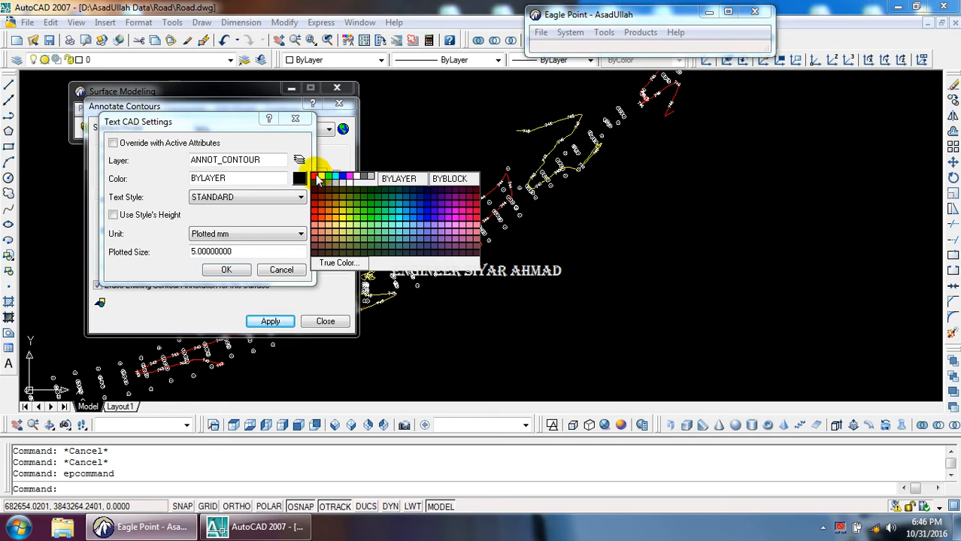
left_click(319, 178)
left_click(299, 179)
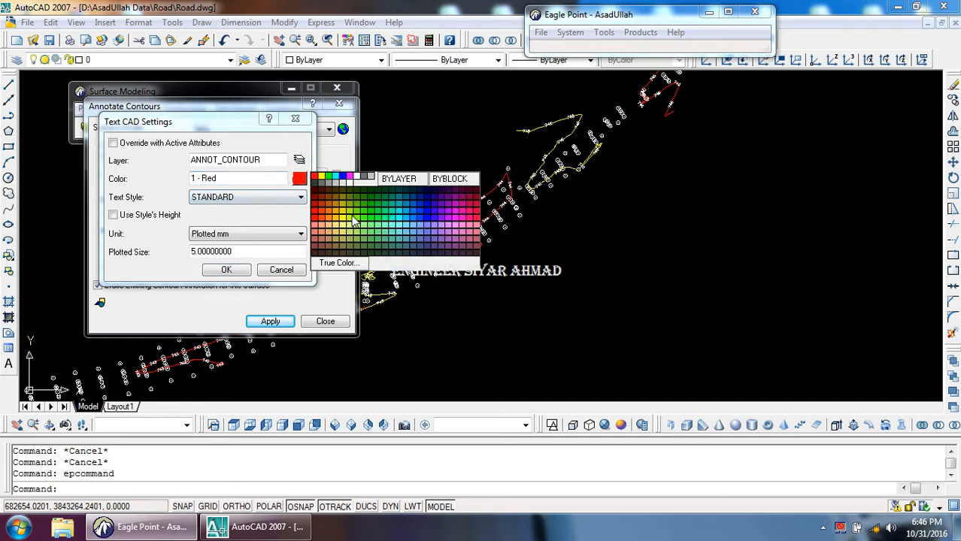
left_click(342, 177)
Keep the STANDARD text style and Plotted mm unit, set the plotted size to 2.5, and accept the text settings
left_click(226, 197)
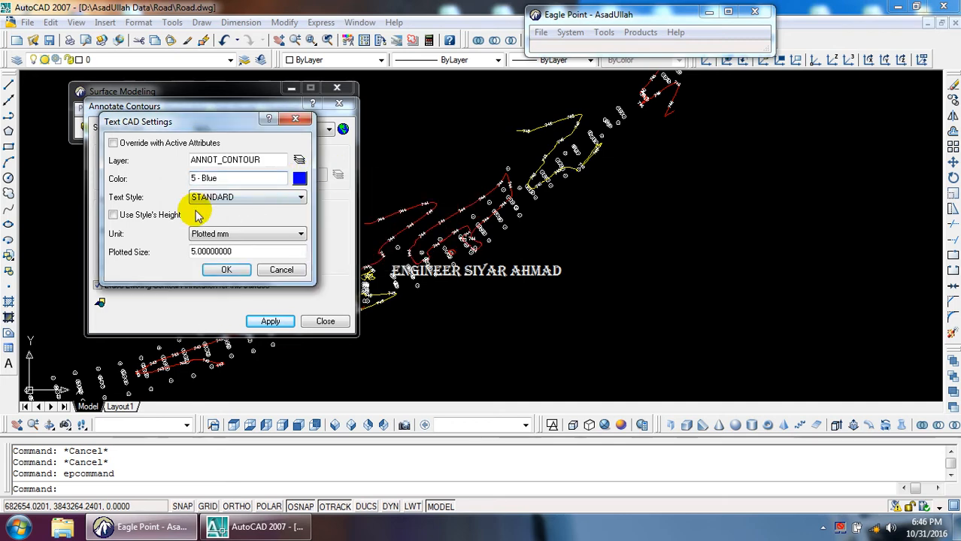
left_click(234, 199)
left_click(239, 199)
left_click(248, 207)
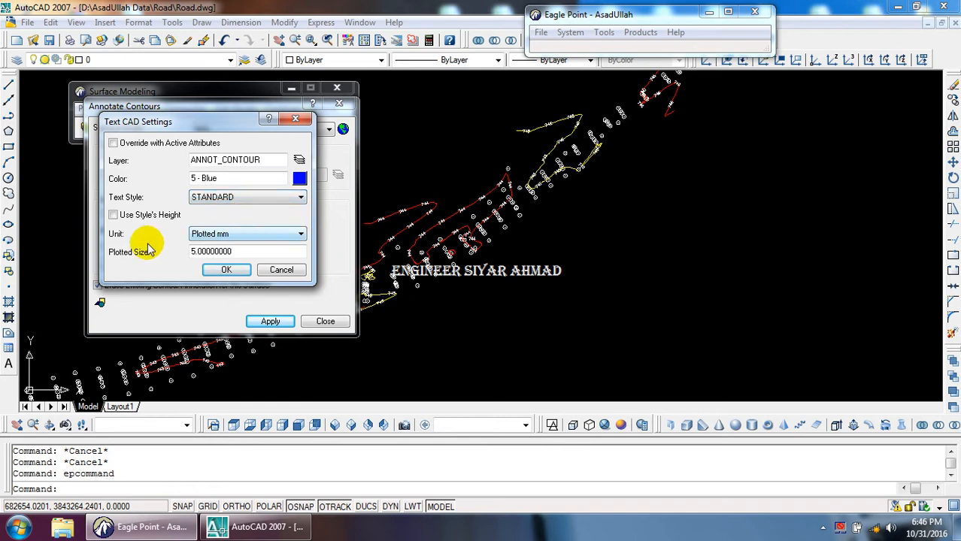
left_click(250, 238)
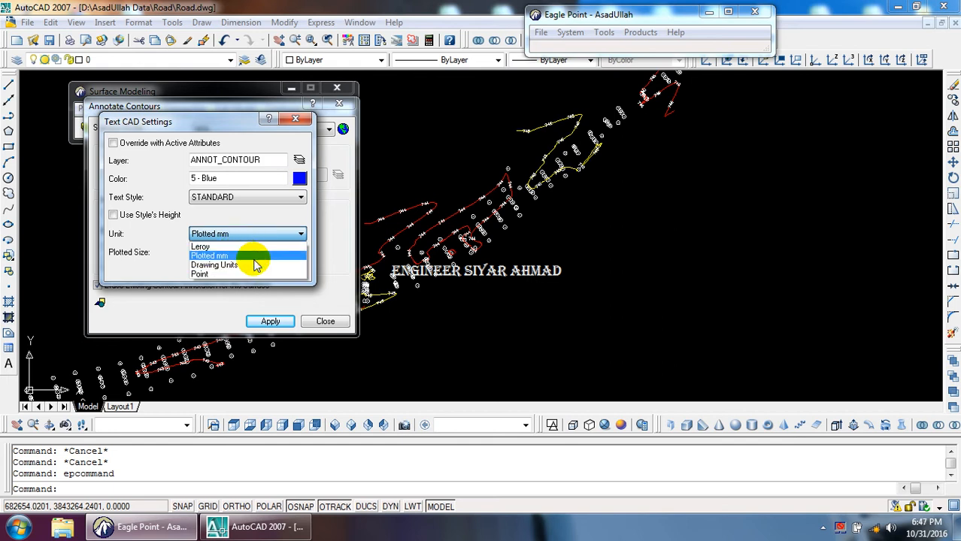
left_click(254, 257)
double_click(250, 252)
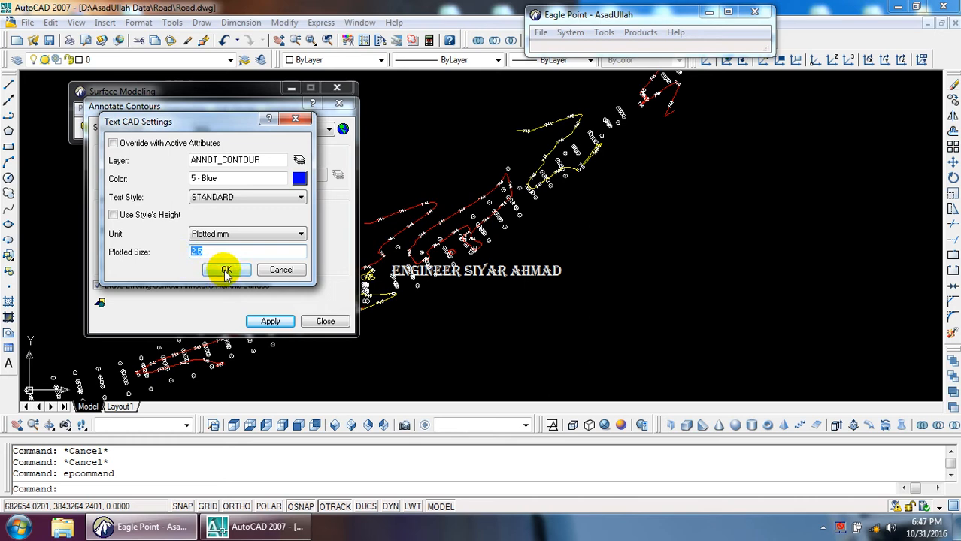
left_click(226, 270)
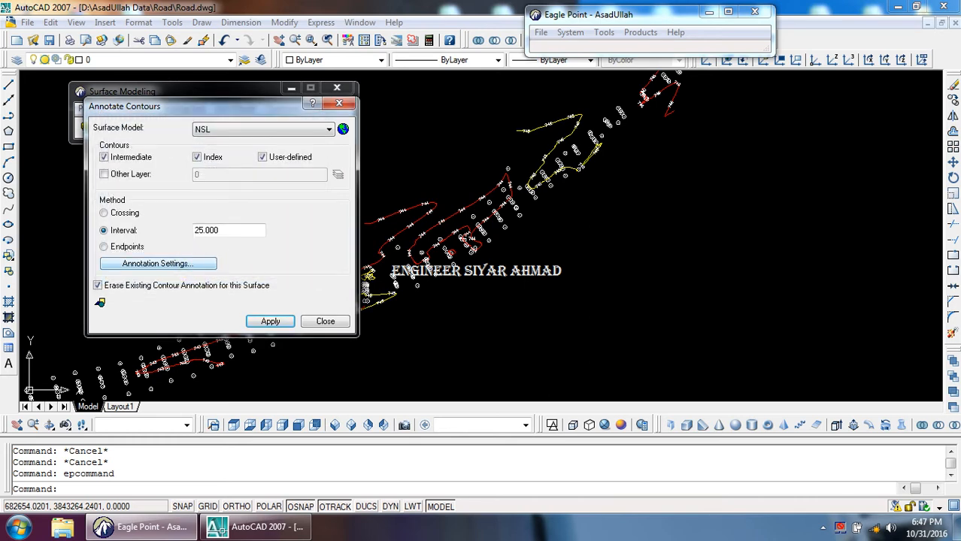
Annotate the NSL contours with the Endpoints method, selecting all the contours along the road
scroll(455, 223, "up", 5)
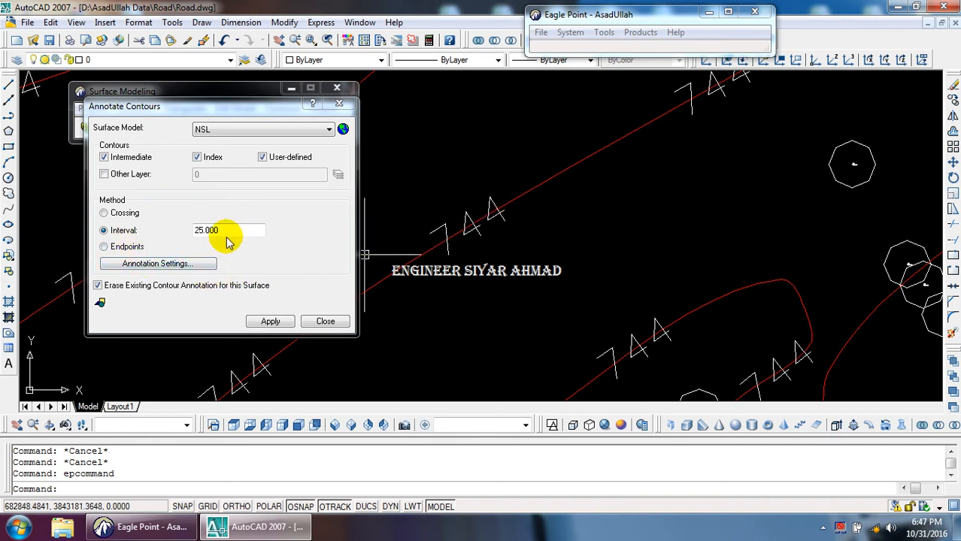
left_click(133, 249)
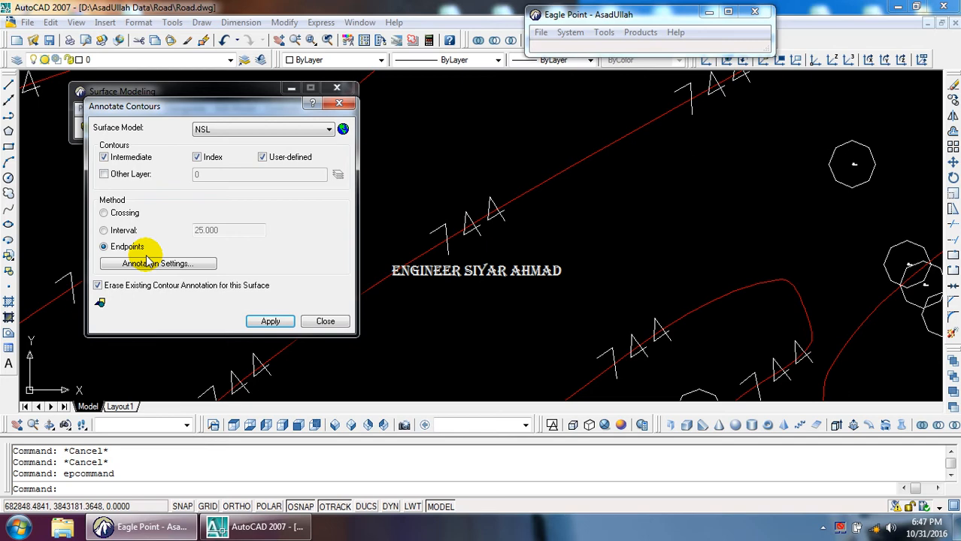
left_click(270, 321)
scroll(477, 299, "down", 5)
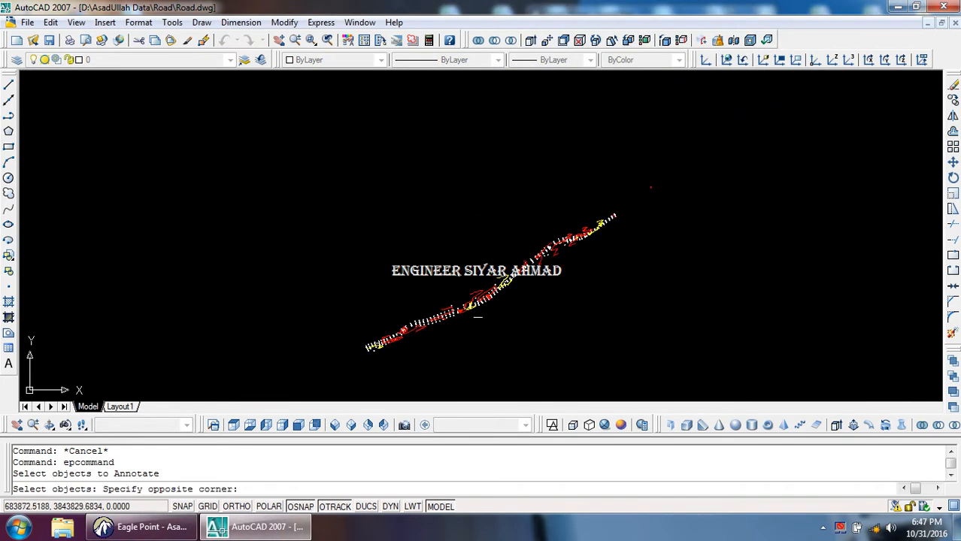
left_click(326, 366)
key("Return")
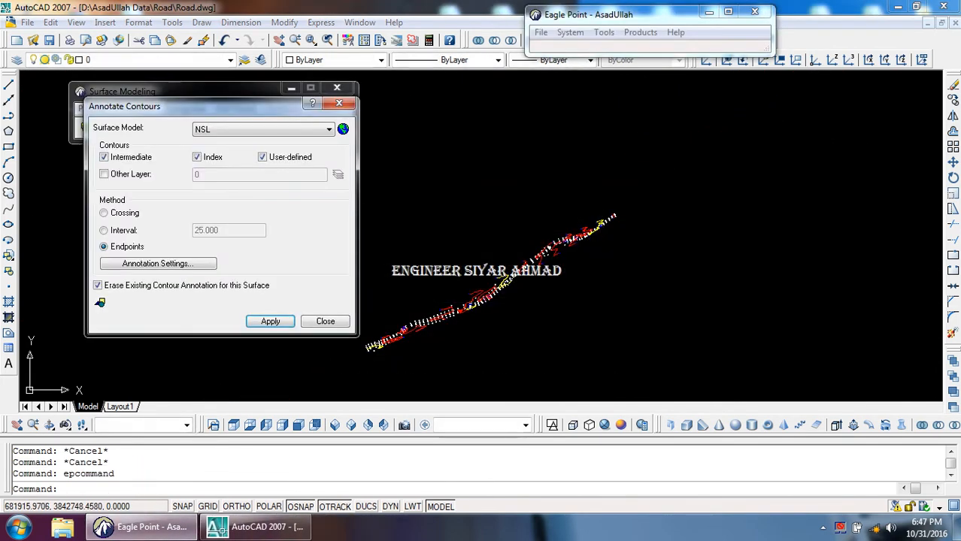
Examine the color, size and position of the elevation labels at the contour endpoints along the road
scroll(391, 261, "up", 8)
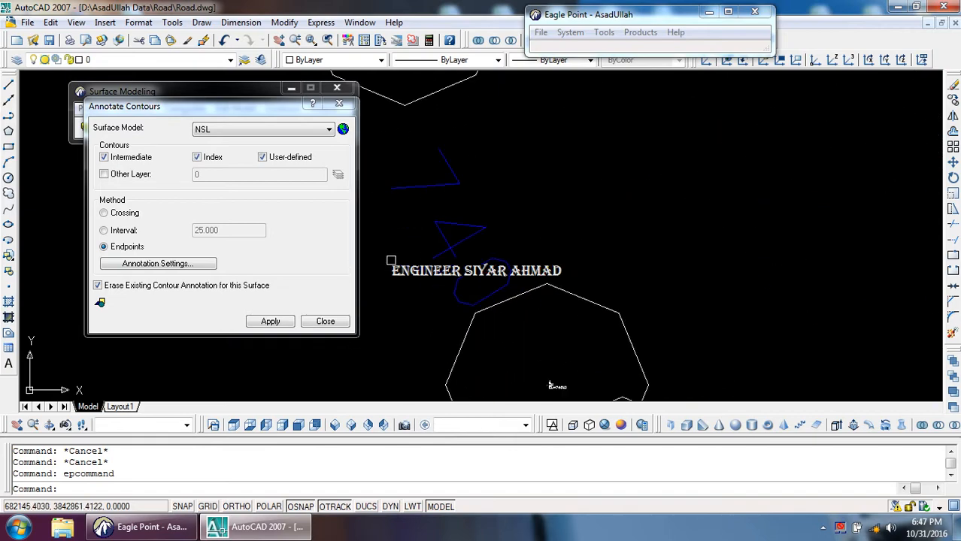
scroll(391, 261, "down", 8)
scroll(938, 252, "up", 3)
scroll(609, 380, "down", 4)
scroll(600, 187, "up", 3)
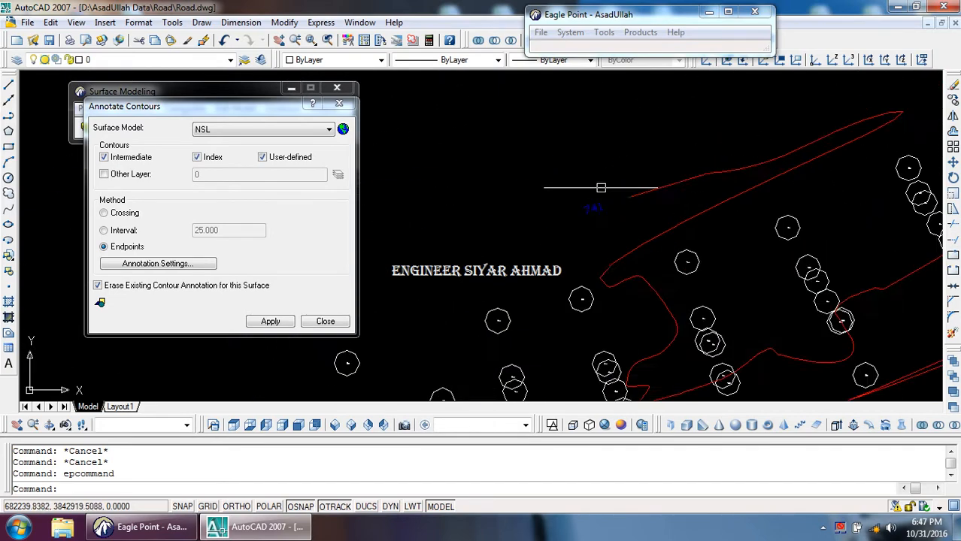
scroll(601, 188, "down", 3)
scroll(759, 205, "up", 4)
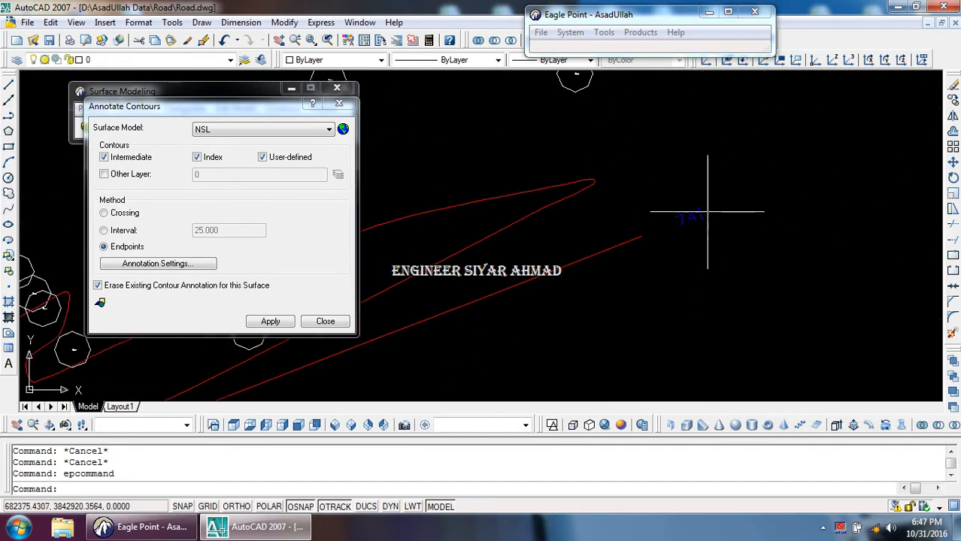
scroll(706, 208, "down", 5)
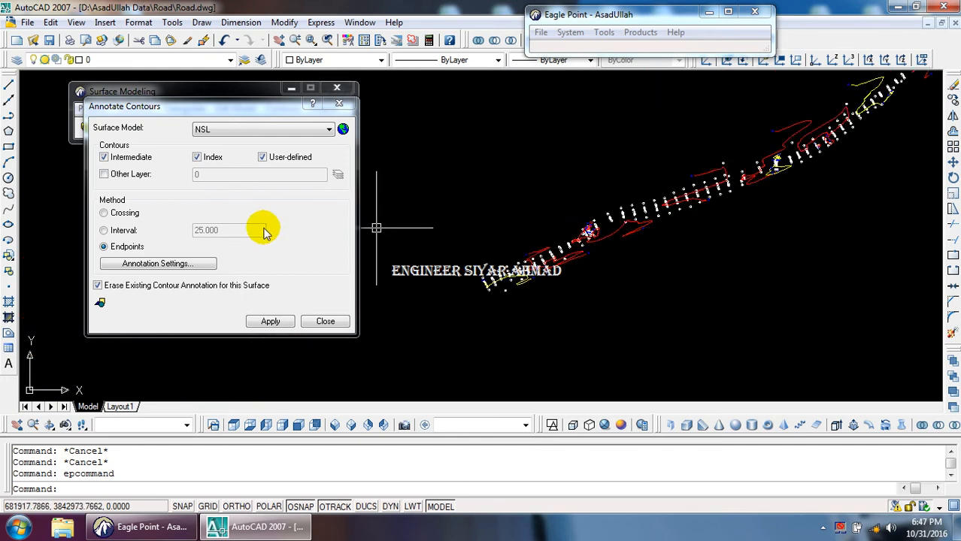
Switch back to the Interval method at 25 and annotate all the road's contours, replacing the endpoint labels
left_click(122, 230)
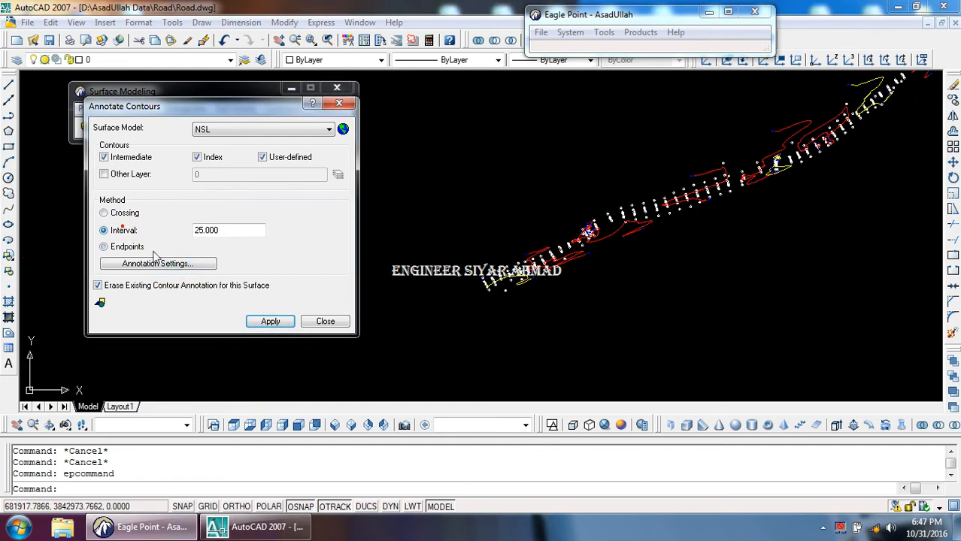
left_click(267, 321)
scroll(286, 324, "down", 3)
left_click(493, 193)
left_click(308, 309)
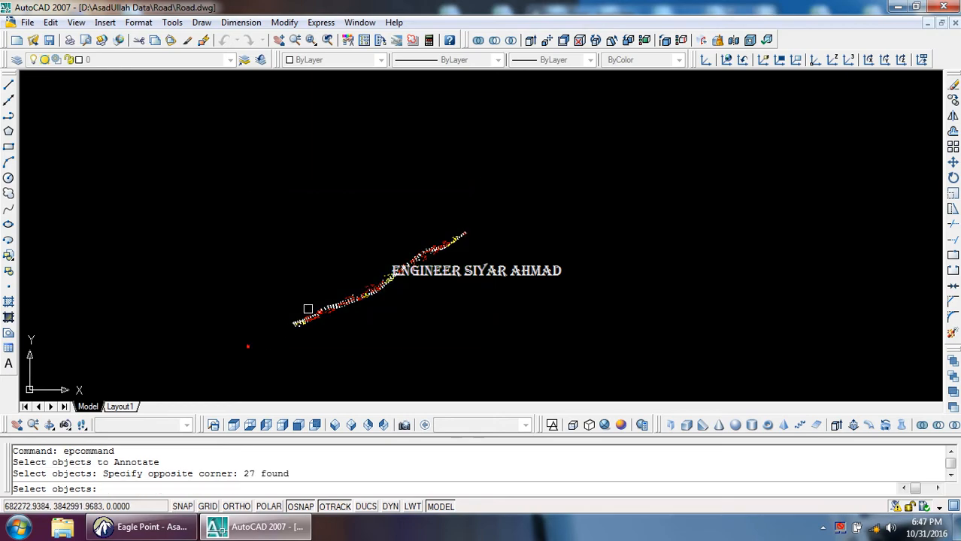
right_click(307, 309)
scroll(443, 257, "up", 8)
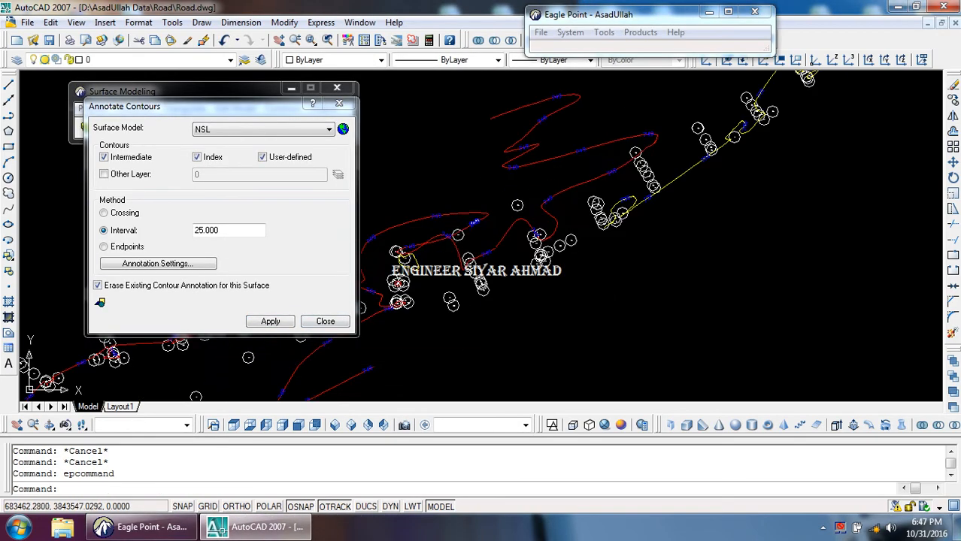
scroll(579, 150, "down", 6)
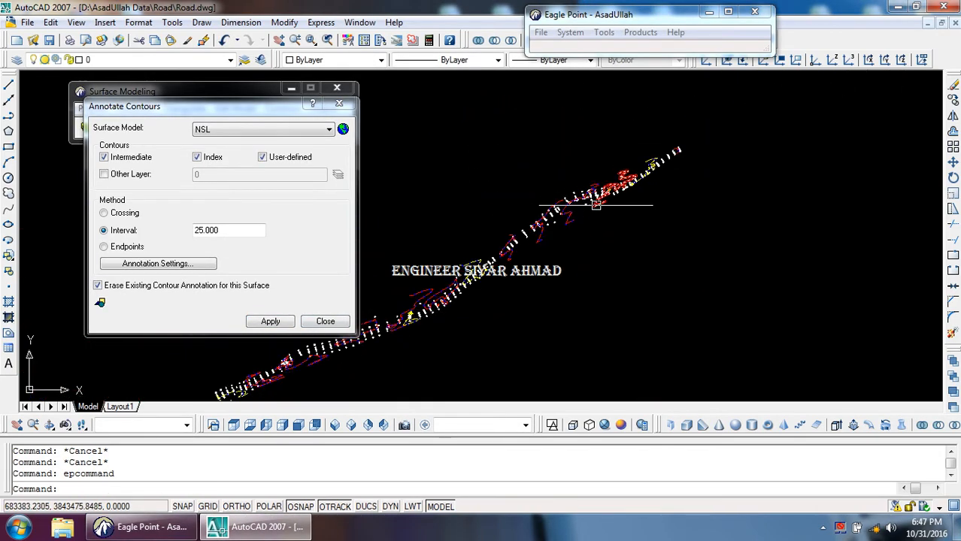
scroll(418, 316, "up", 6)
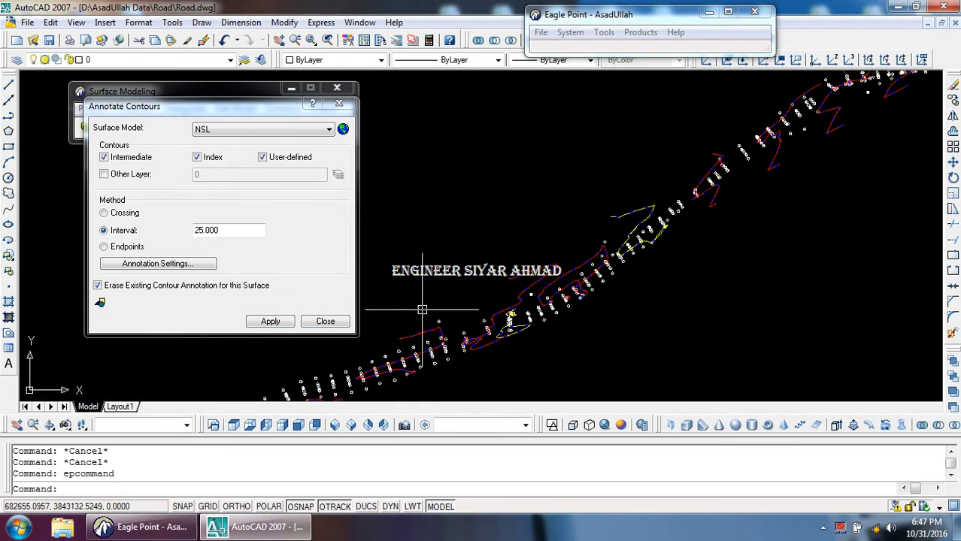
Set the contour annotation text color to 6 - Magenta and accept the text settings
left_click(101, 303)
left_click(300, 180)
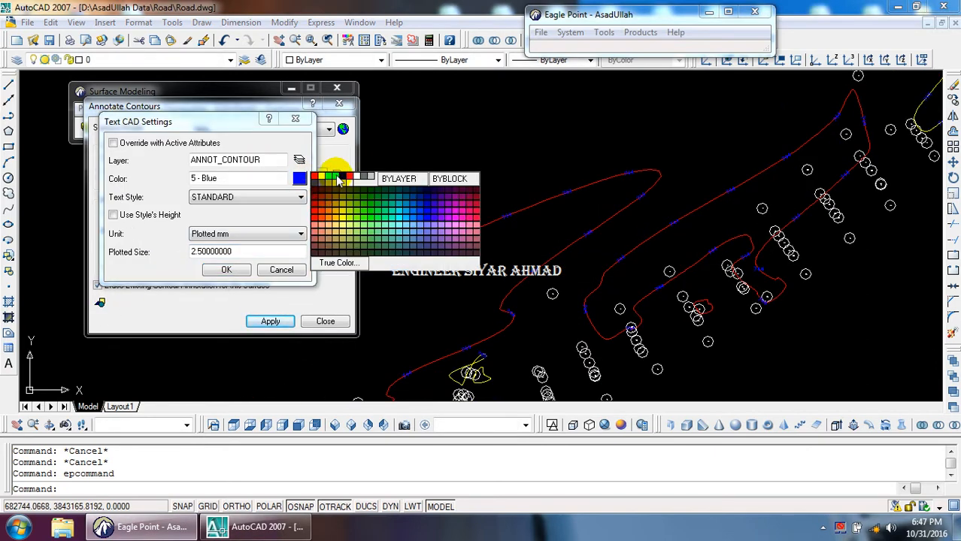
left_click(350, 178)
left_click(226, 269)
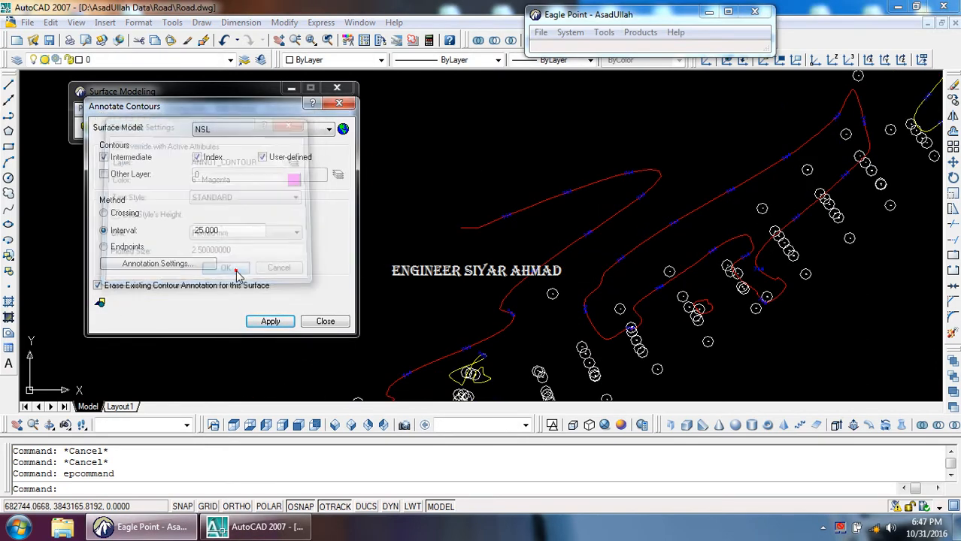
Re-annotate the whole road's contours with the magenta text and check the labels
left_click(270, 321)
scroll(519, 244, "down", 7)
left_click(642, 165)
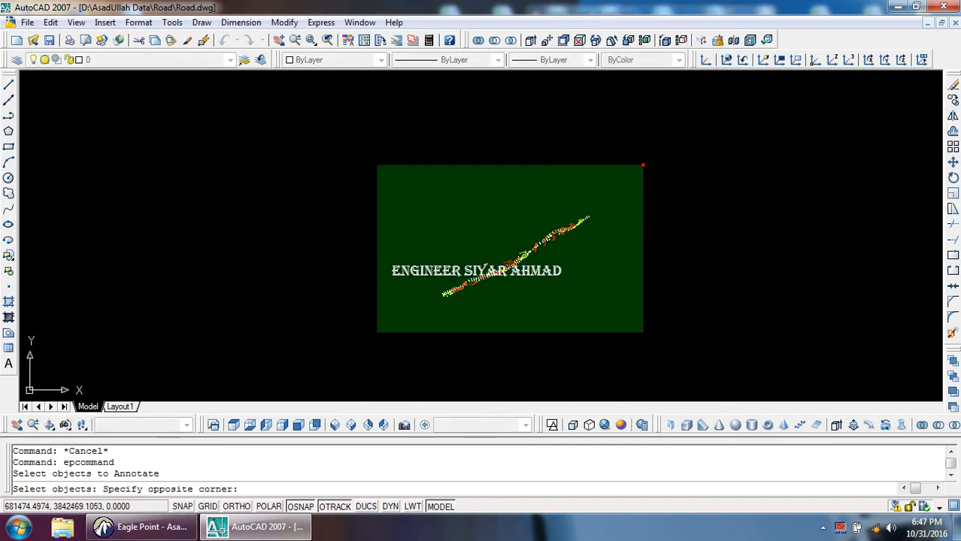
left_click(345, 352)
right_click(344, 352)
scroll(643, 226, "up", 6)
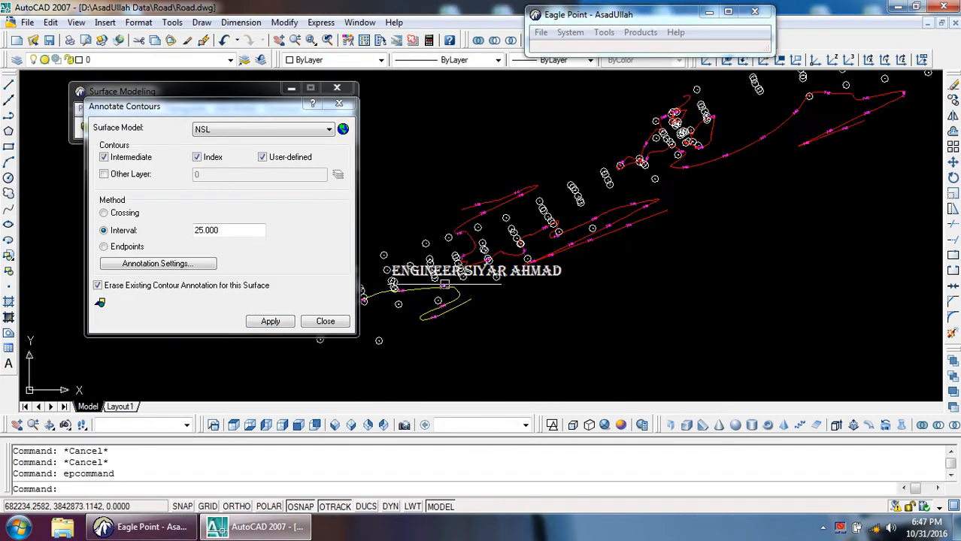
scroll(526, 259, "down", 6)
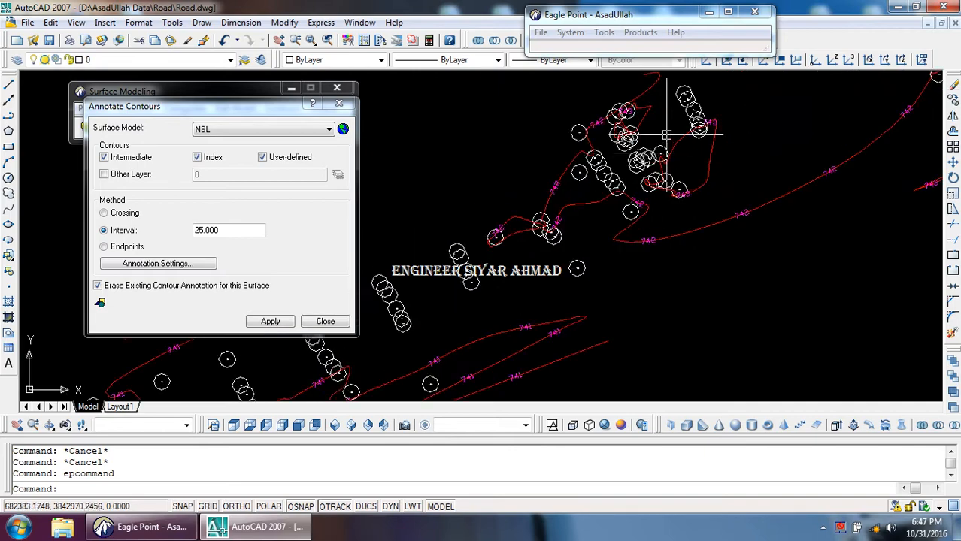
scroll(475, 245, "up", 4)
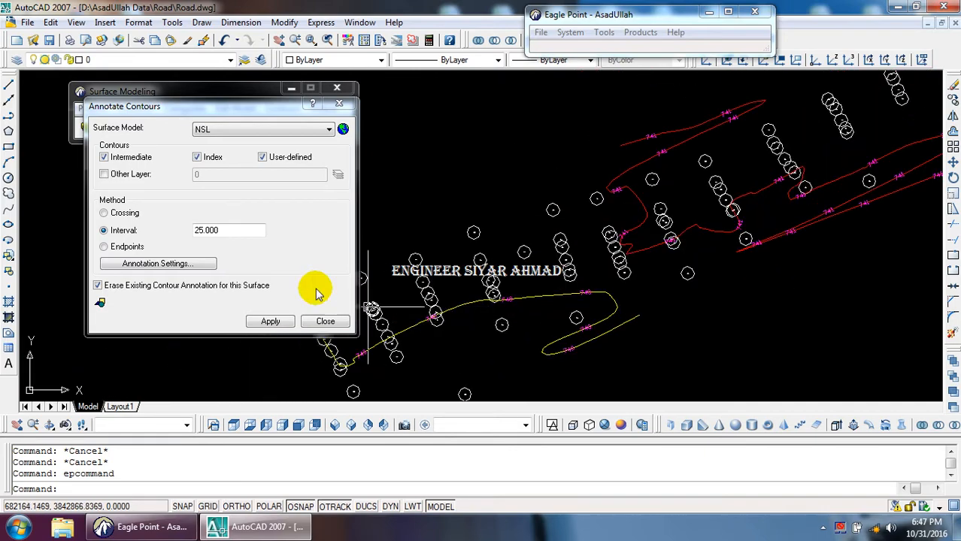
Set the contour annotation text color to BYLAYER and accept the text settings
left_click(100, 303)
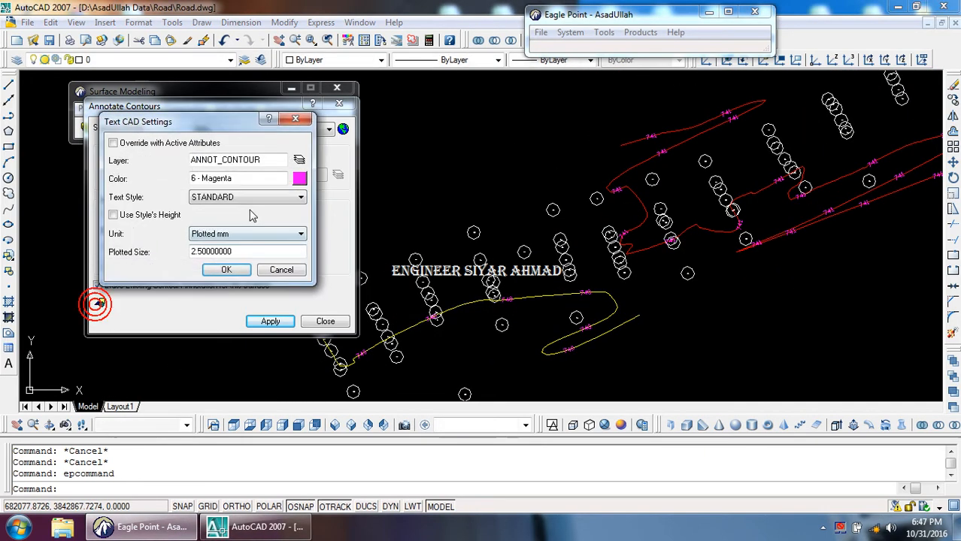
left_click(299, 179)
left_click(398, 179)
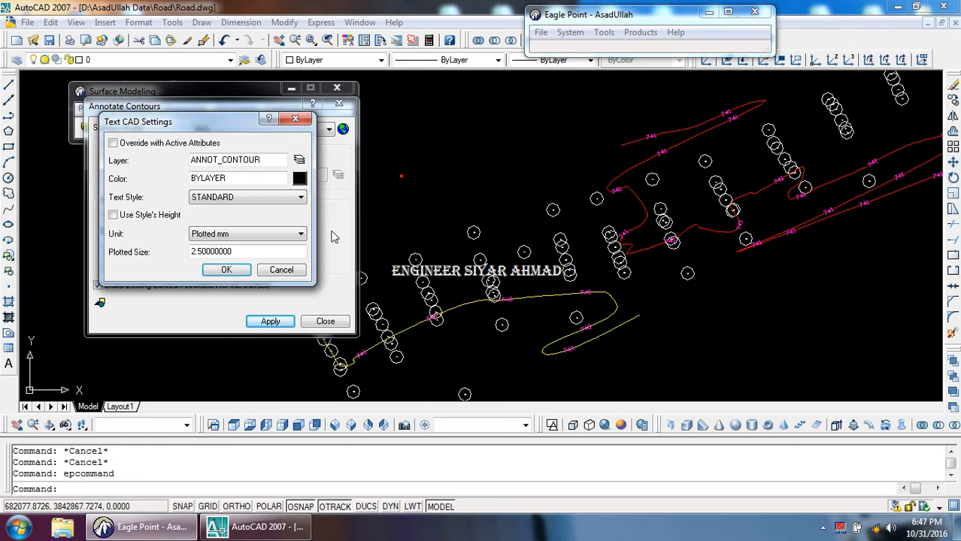
left_click(227, 270)
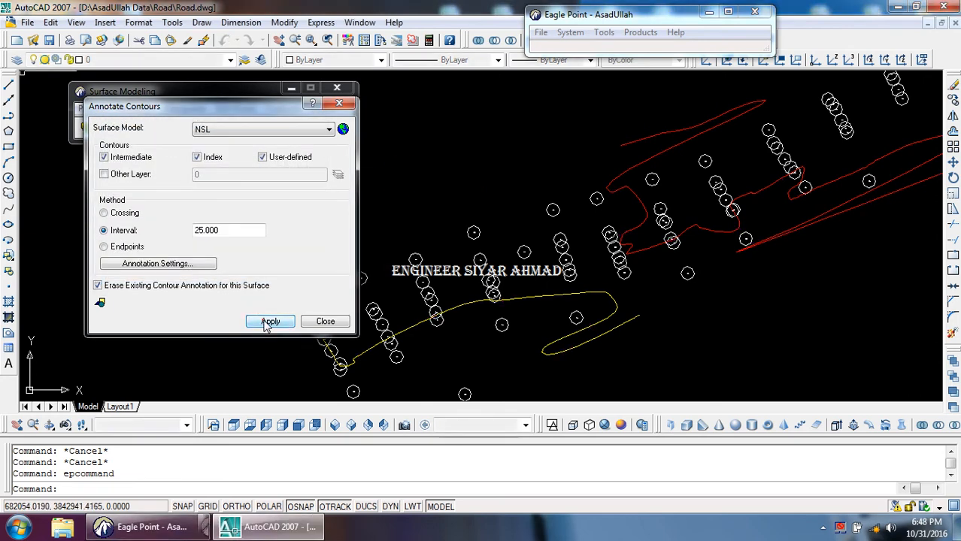
Annotate the whole road's contours at the 25 interval using the BYLAYER text color, and close the contour annotation dialog
left_click(270, 321)
scroll(262, 335, "down", 4)
left_click(620, 144)
left_click(207, 375)
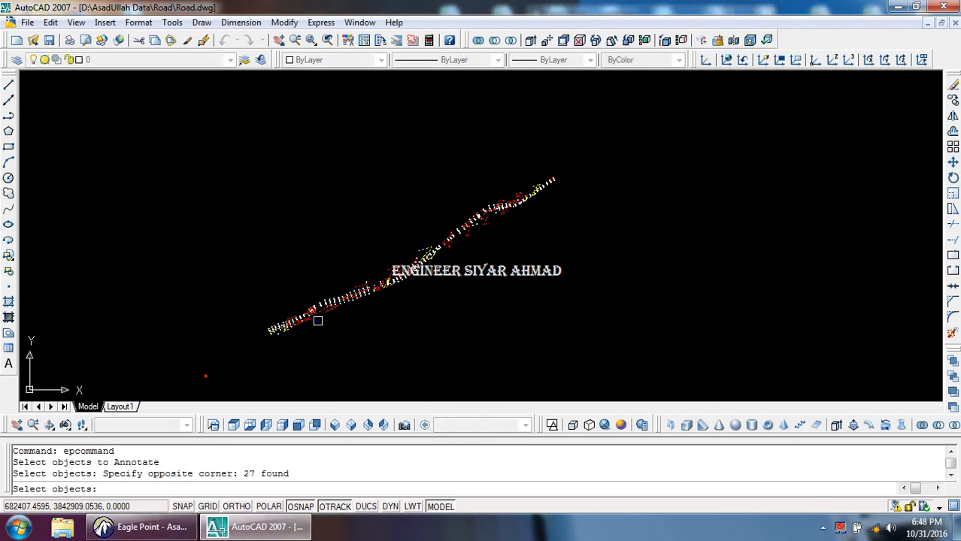
right_click(317, 321)
left_click(318, 321)
Examine the elevation labels on the index and intermediate contours along the road, checking their color, size and spacing
left_click(305, 343)
scroll(276, 350, "up", 5)
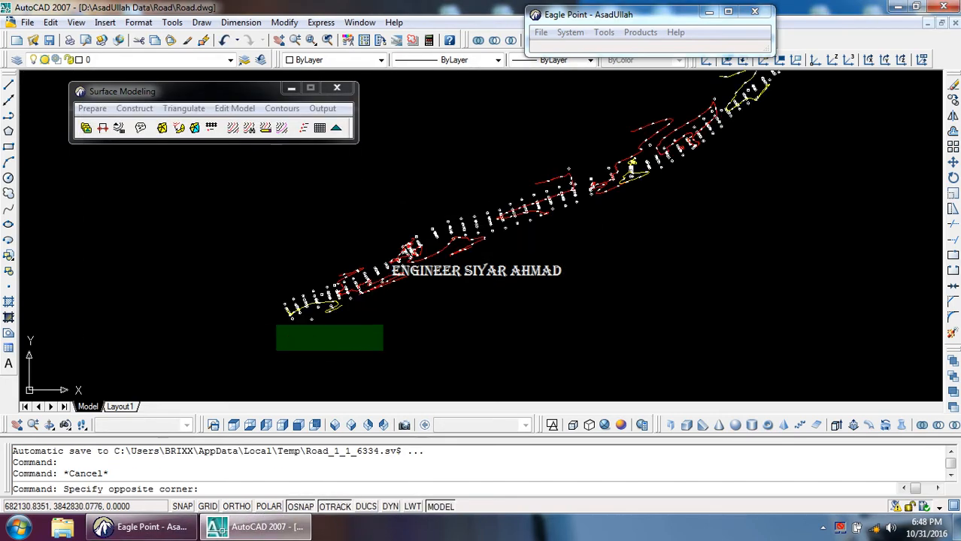
left_click(330, 336)
scroll(329, 335, "up", 4)
scroll(317, 336, "up", 5)
scroll(320, 337, "down", 5)
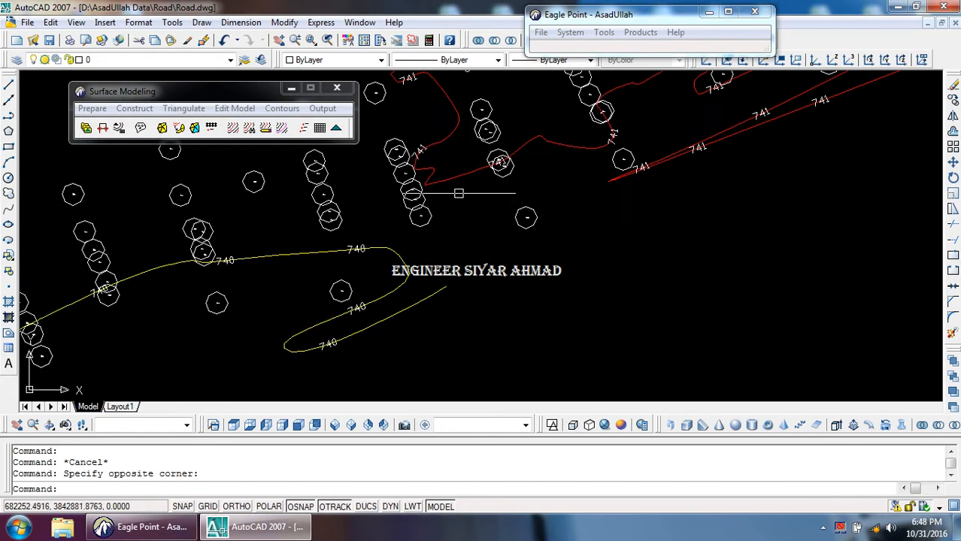
scroll(435, 150, "up", 6)
scroll(348, 286, "down", 6)
scroll(376, 229, "down", 5)
scroll(406, 168, "up", 5)
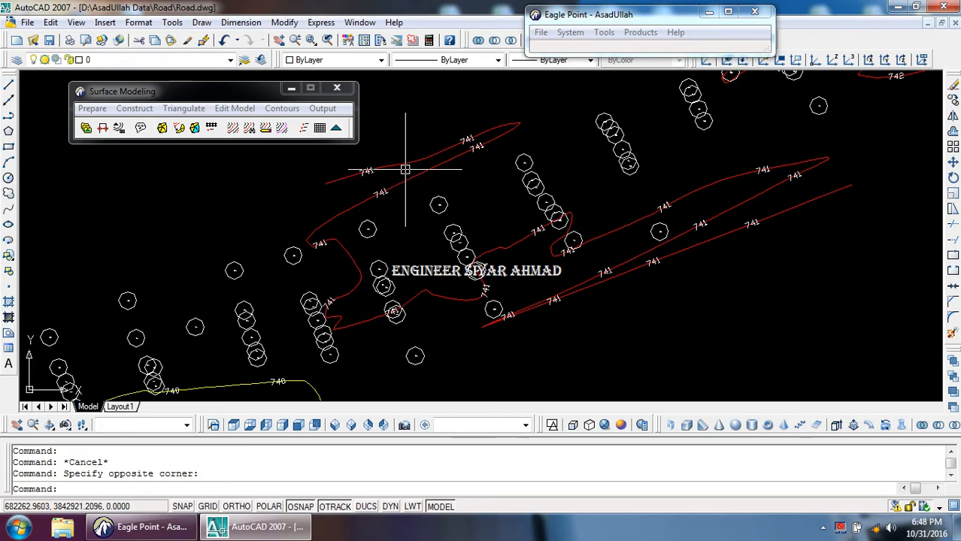
scroll(405, 174, "down", 6)
left_click(548, 179)
scroll(537, 197, "up", 2)
scroll(322, 272, "up", 8)
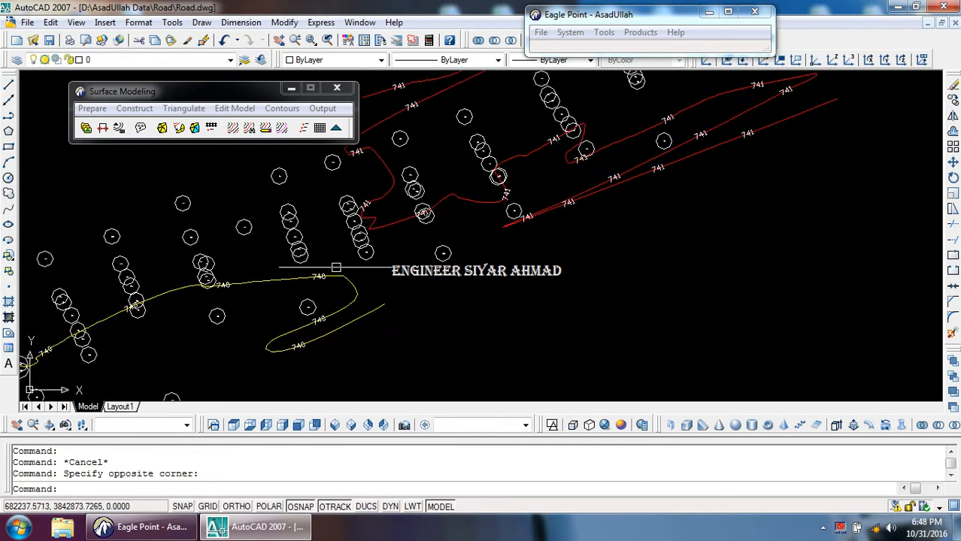
scroll(355, 305, "down", 5)
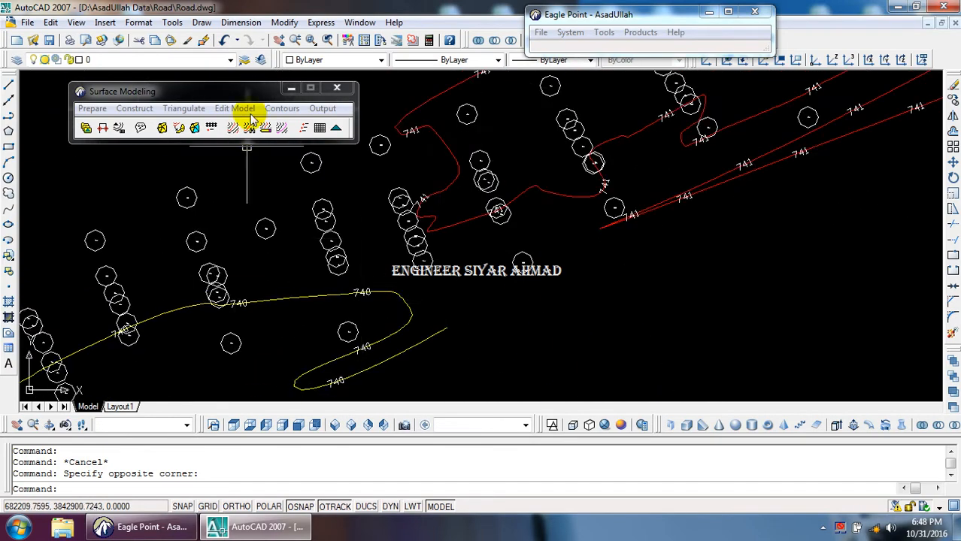
left_click(293, 109)
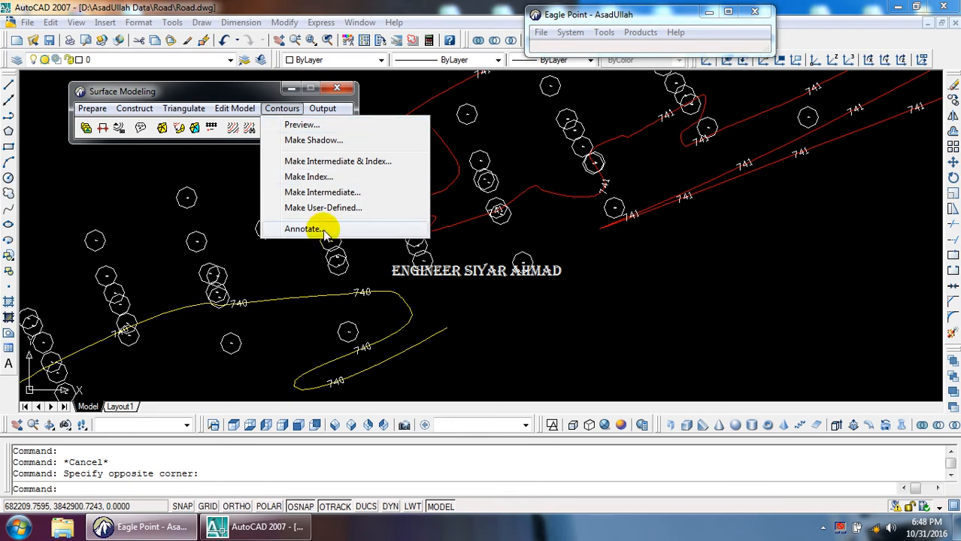
left_click(500, 286)
scroll(621, 232, "down", 5)
scroll(596, 191, "up", 5)
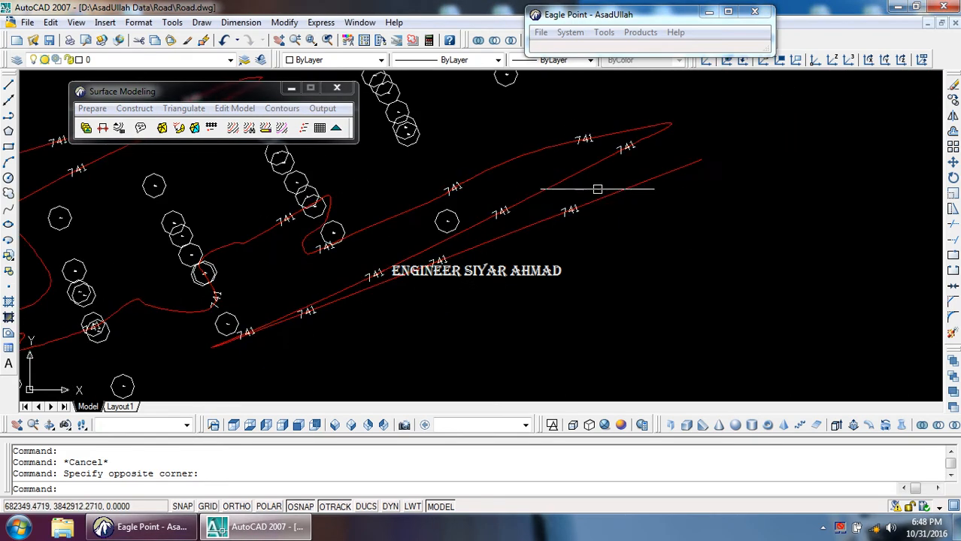
Turn on the annotation direction at a 90-degree angle in the NSL contour annotation settings and accept them
scroll(507, 211, "down", 3)
scroll(564, 189, "up", 5)
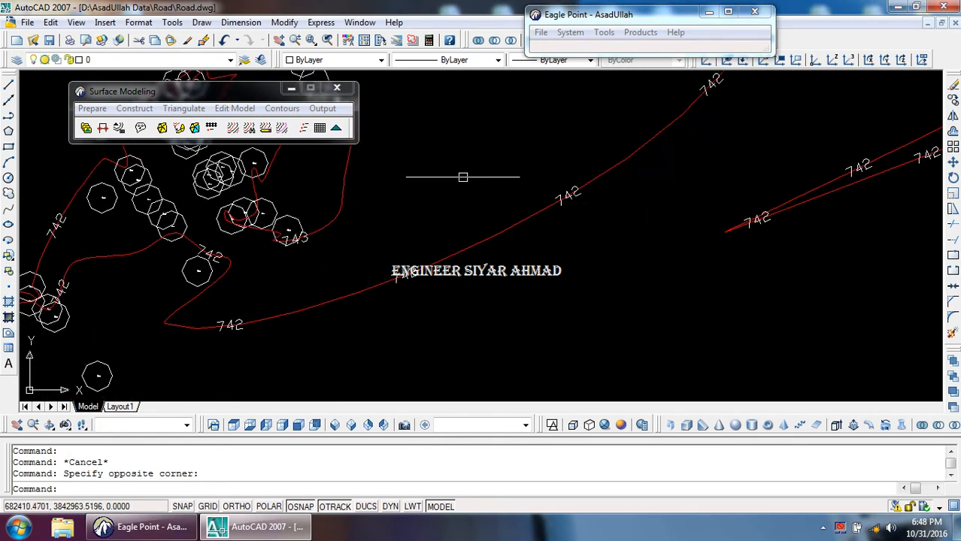
scroll(353, 210, "up", 2)
scroll(342, 256, "down", 5)
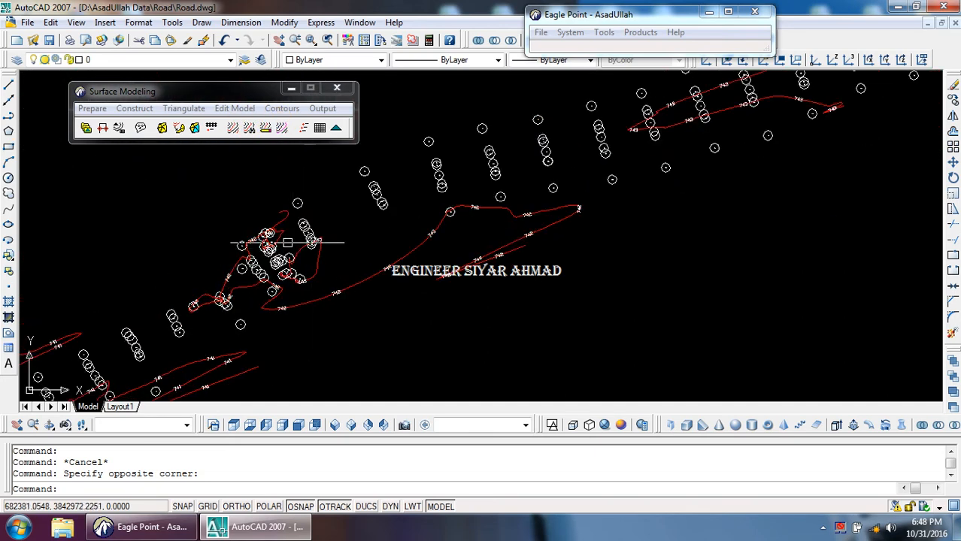
left_click(282, 108)
left_click(305, 229)
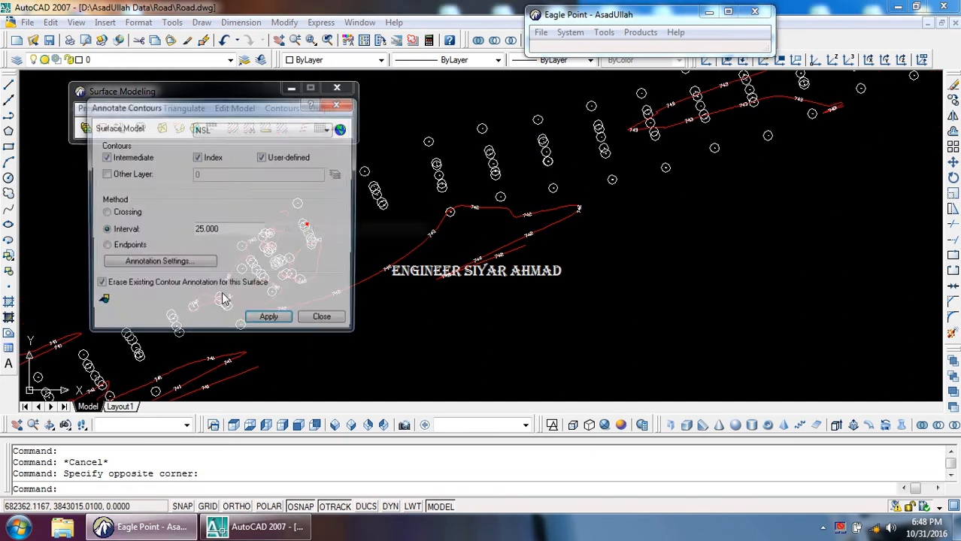
left_click(124, 282)
left_click(100, 302)
left_click(282, 270)
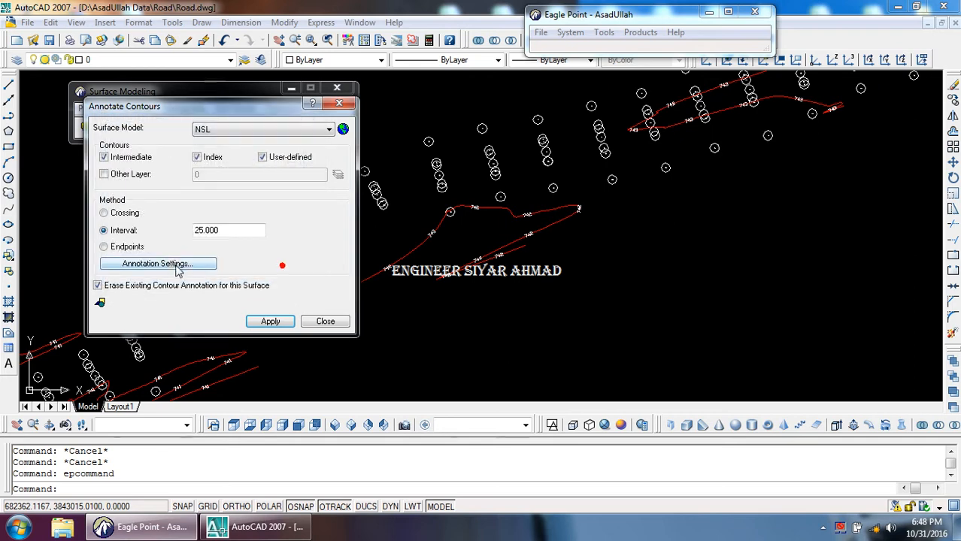
left_click(192, 261)
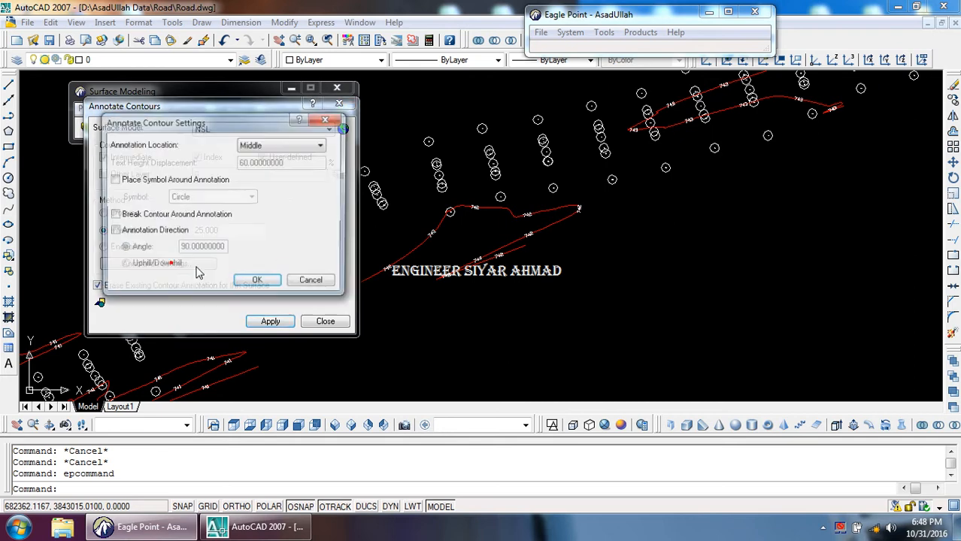
left_click(257, 282)
Annotate the whole road's contours at the 25 interval with the fixed text direction, replacing the existing labels, and close the annotation dialog
left_click(270, 321)
scroll(368, 269, "down", 5)
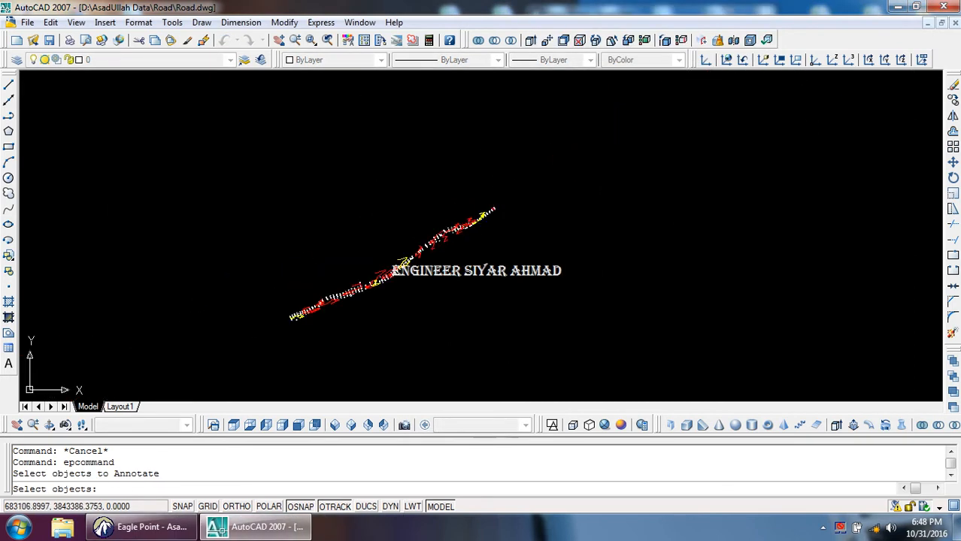
left_click(505, 165)
left_click(284, 336)
key("Return")
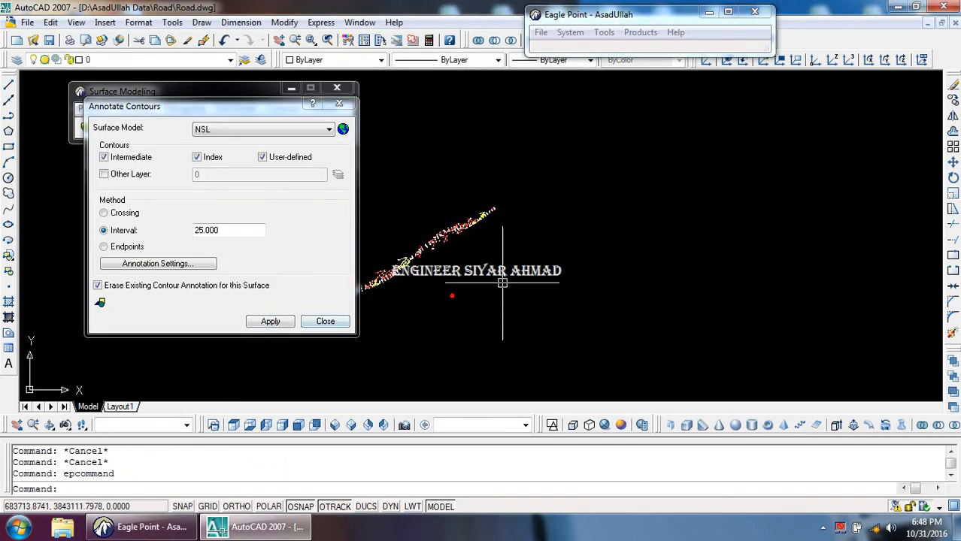
scroll(451, 305, "down", 2)
left_click(325, 321)
left_click(333, 323)
Examine the orientation of the elevation labels on the index and intermediate contours along the road
scroll(303, 309, "up", 3)
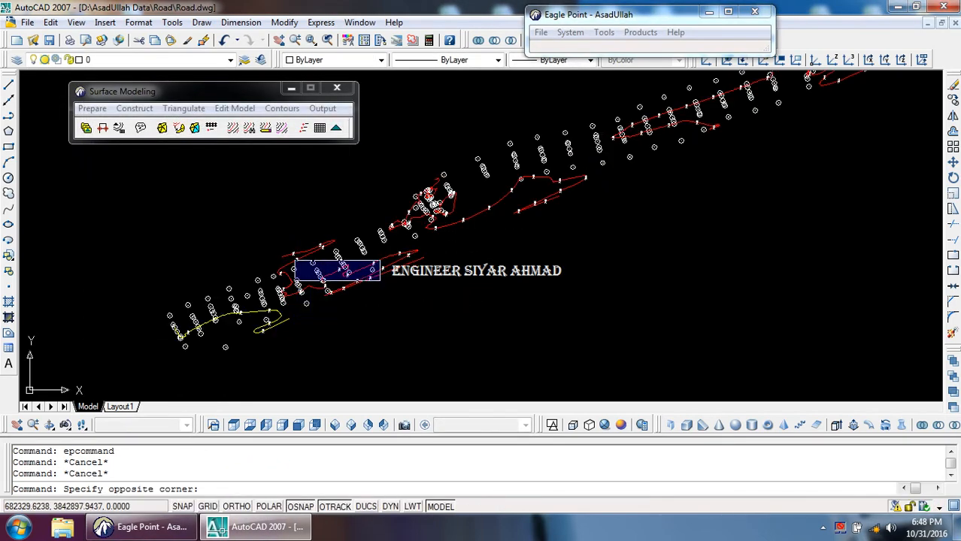
key("Escape")
scroll(376, 275, "up", 5)
key("Escape")
scroll(406, 278, "down", 4)
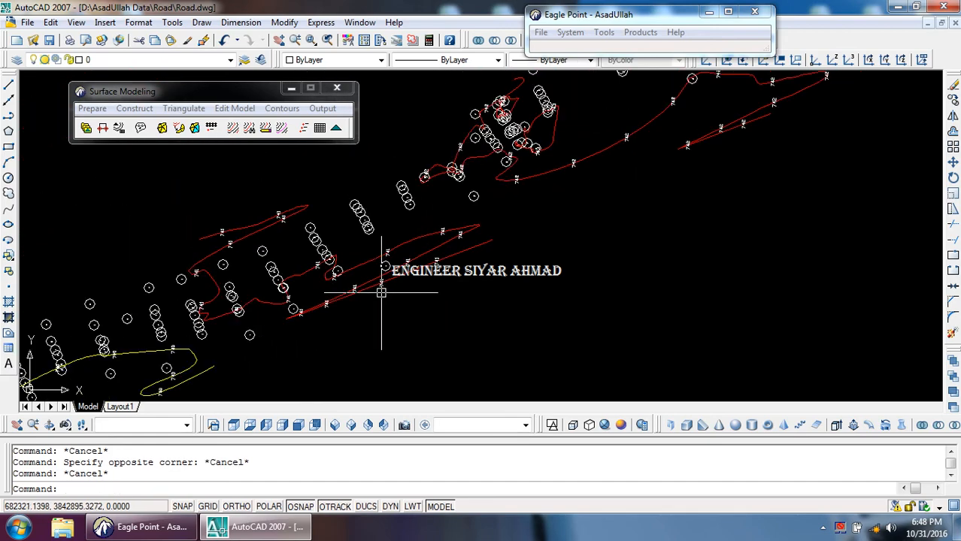
scroll(436, 220, "up", 3)
scroll(436, 220, "down", 3)
scroll(556, 211, "up", 3)
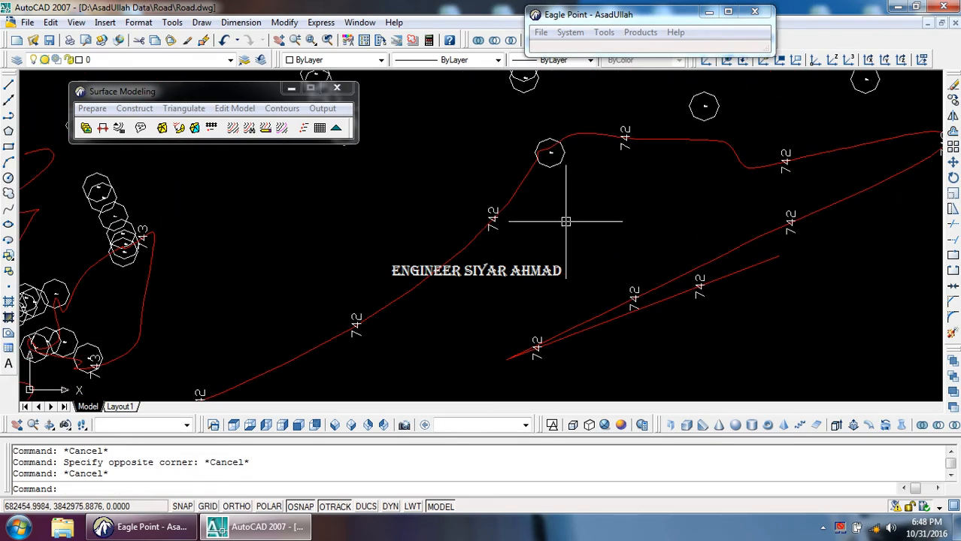
scroll(509, 235, "up", 5)
left_click(487, 219)
left_click(466, 212)
scroll(485, 210, "down", 9)
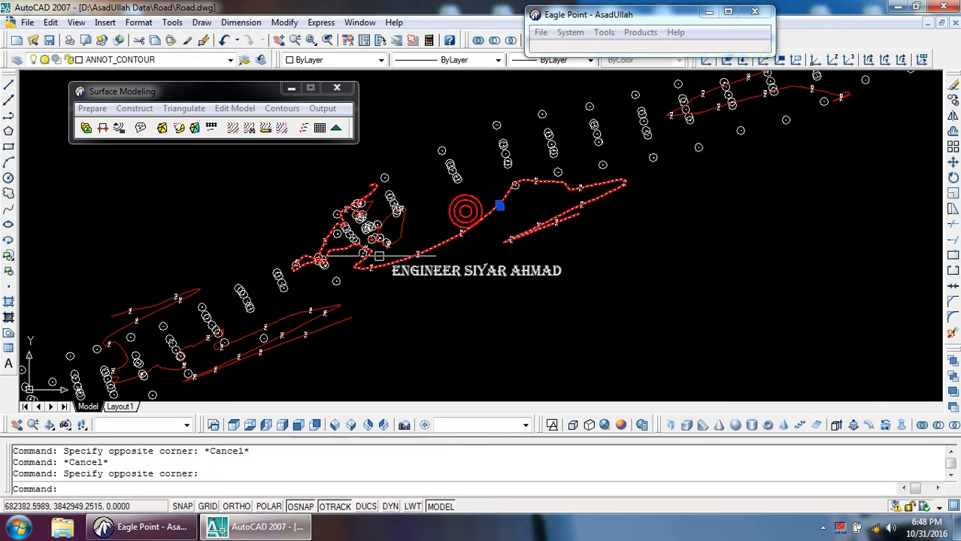
scroll(361, 248, "up", 6)
scroll(418, 211, "down", 6)
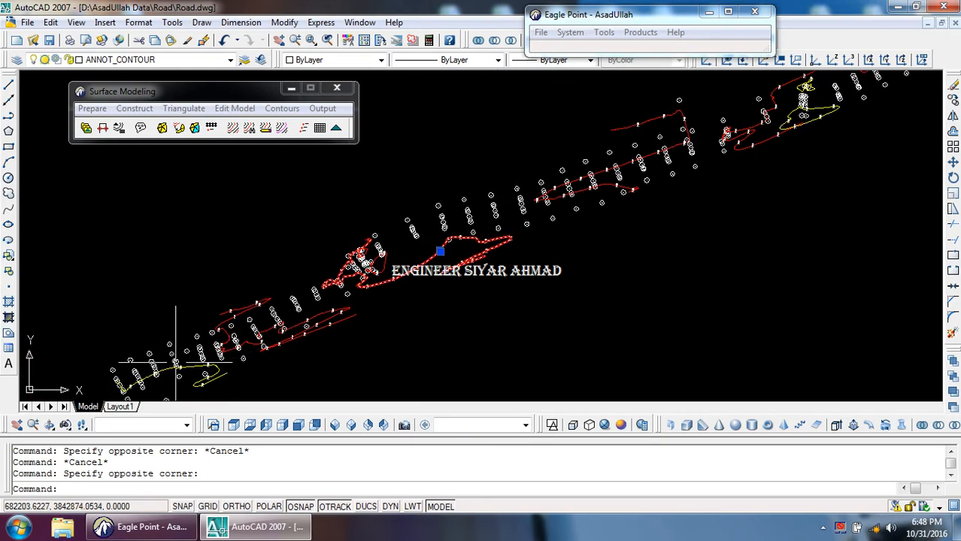
scroll(346, 293, "up", 3)
key("Escape")
key("Escape")
scroll(260, 316, "down", 3)
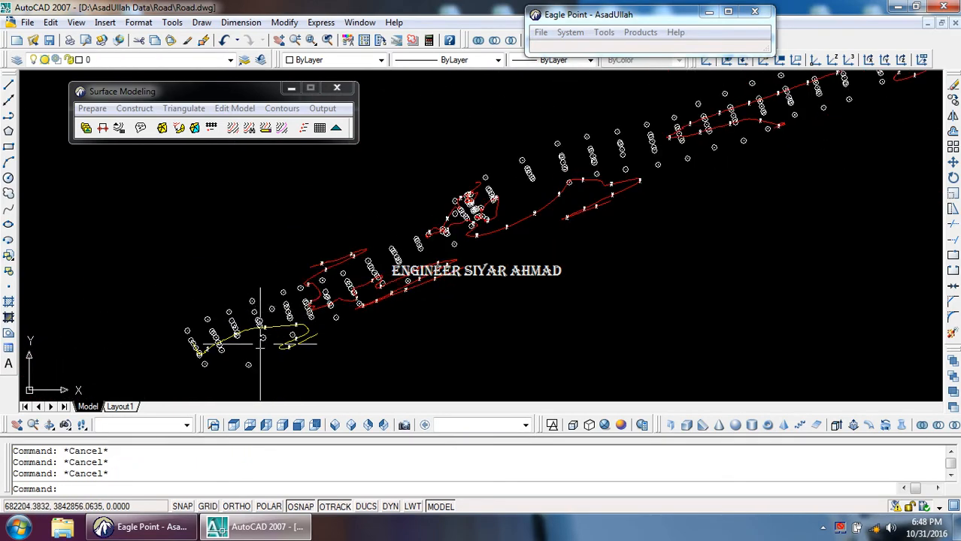
scroll(260, 319, "up", 8)
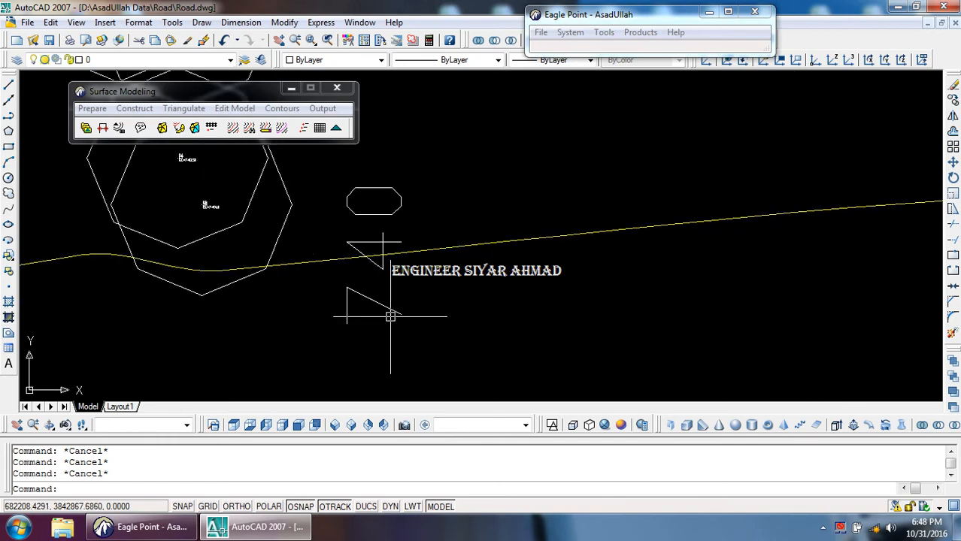
scroll(391, 315, "down", 4)
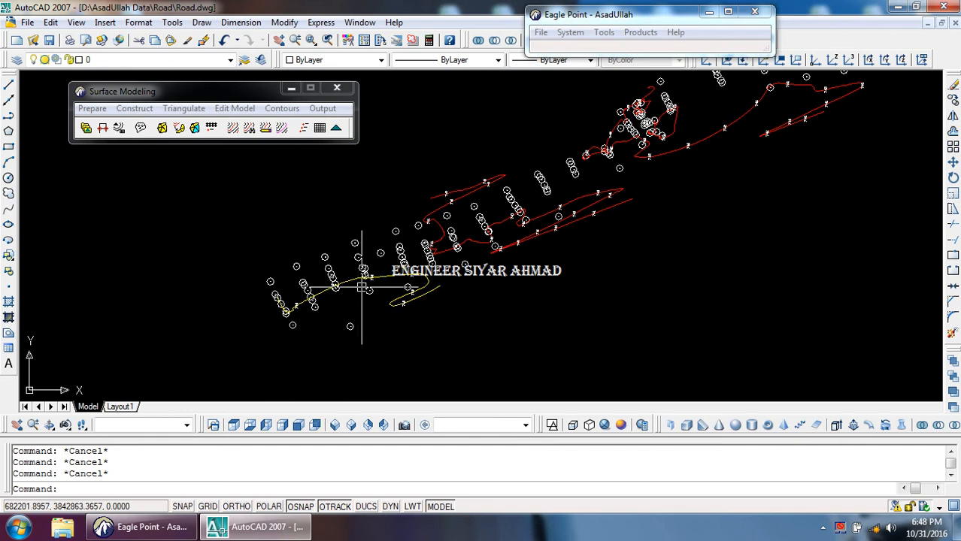
Try a DVIEW twist without selecting any objects, picking a twist angle of about 0.86 degrees
scroll(339, 272, "down", 3)
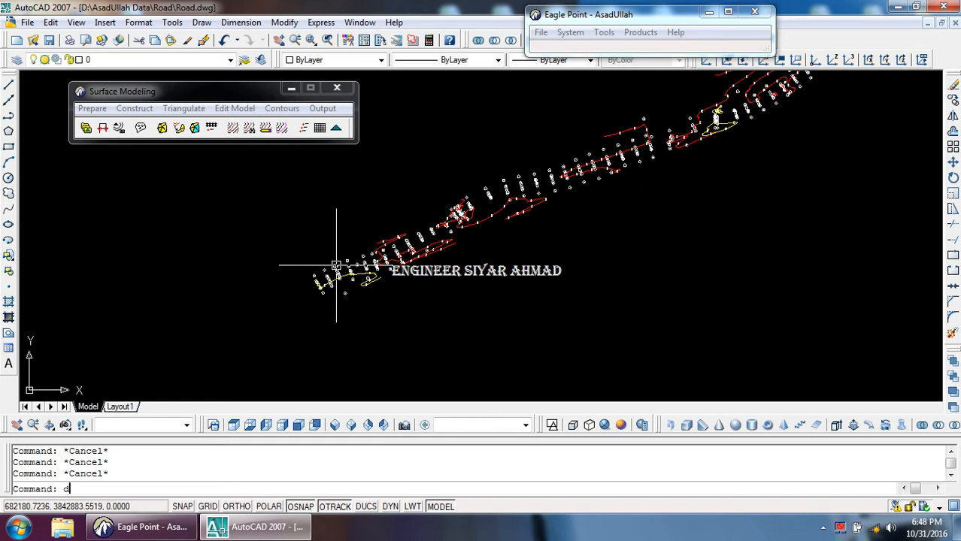
type("v")
key("Return")
key("Return")
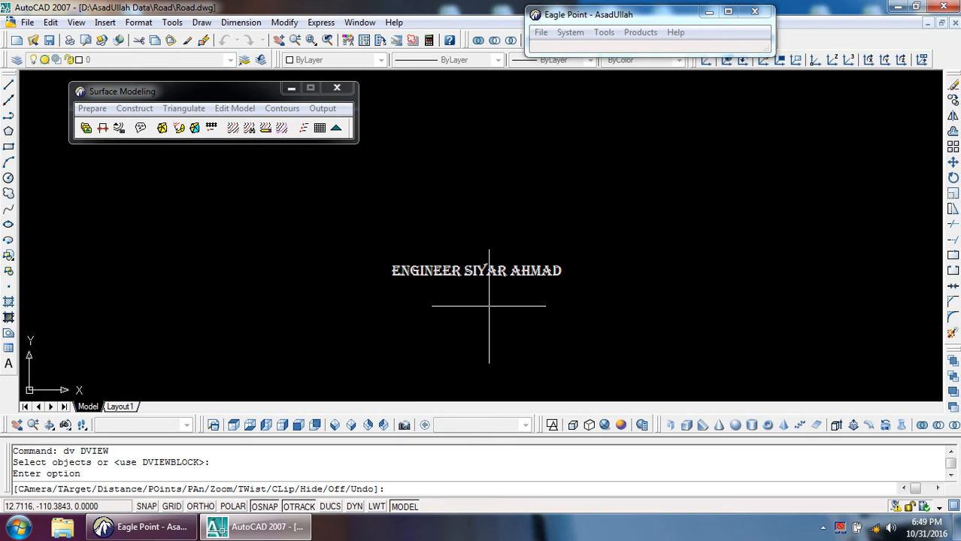
type("tw")
key("Return")
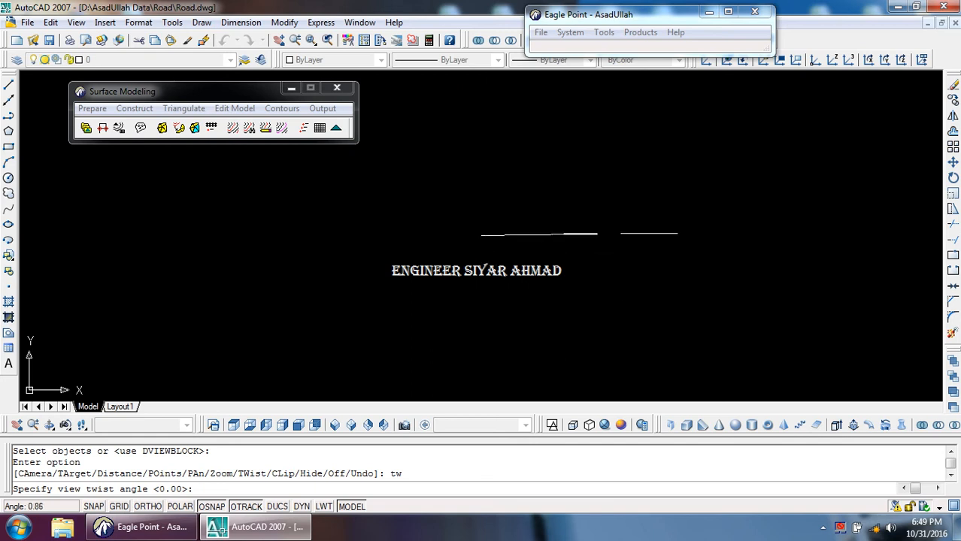
left_click(618, 234)
key("Return")
scroll(433, 315, "down", 9)
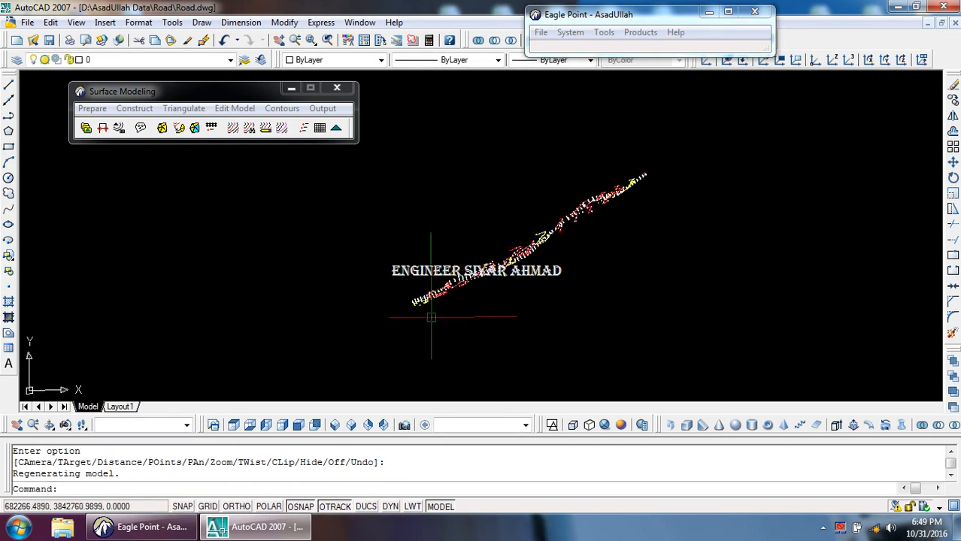
Twist the view with DVIEW, selecting the whole road as reference, so that the road runs horizontally across the screen
scroll(484, 294, "up", 3)
key("Return")
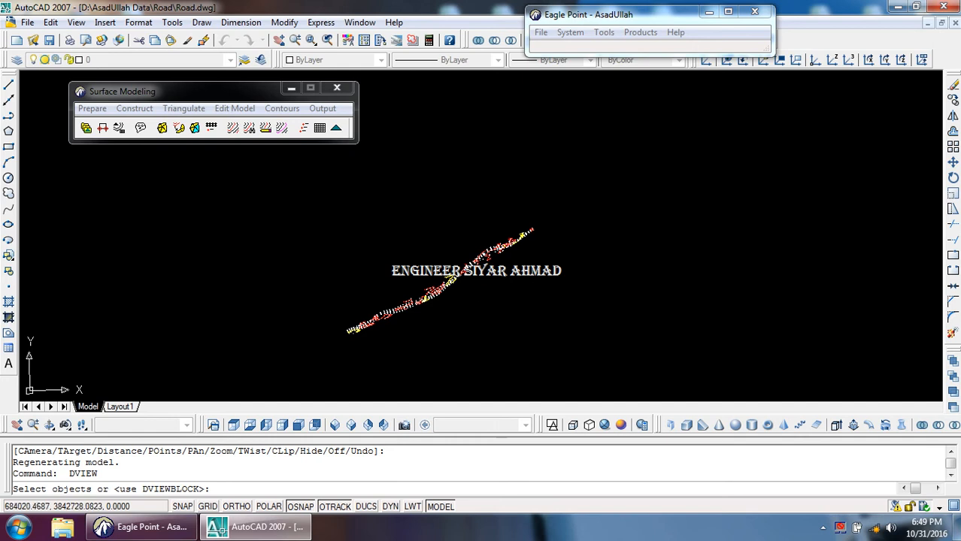
left_click(611, 363)
left_click(245, 182)
key("Return")
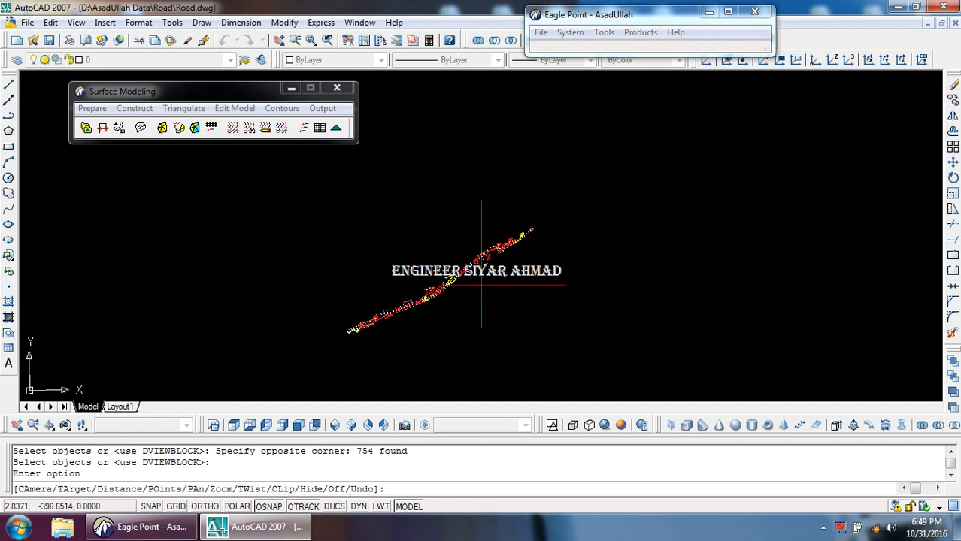
type("tw")
key("Return")
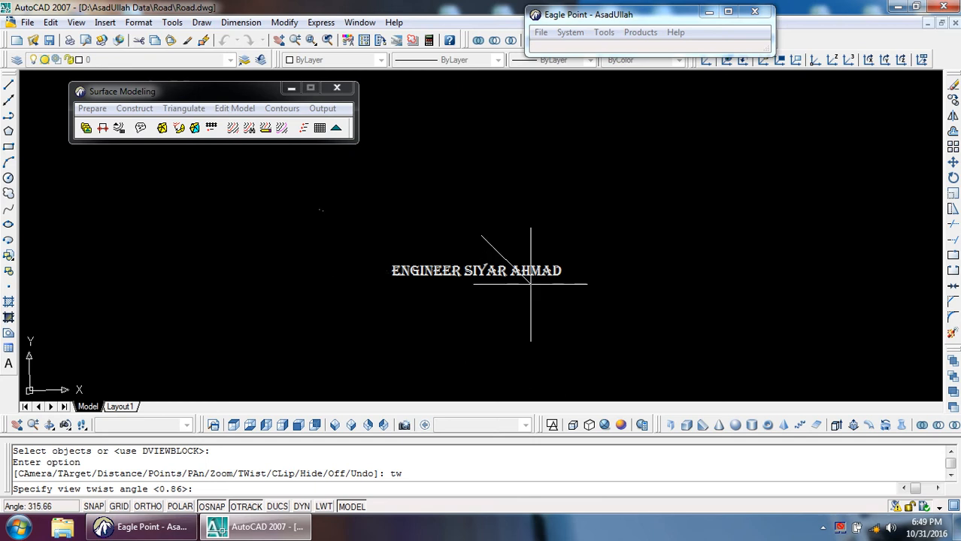
key("Return")
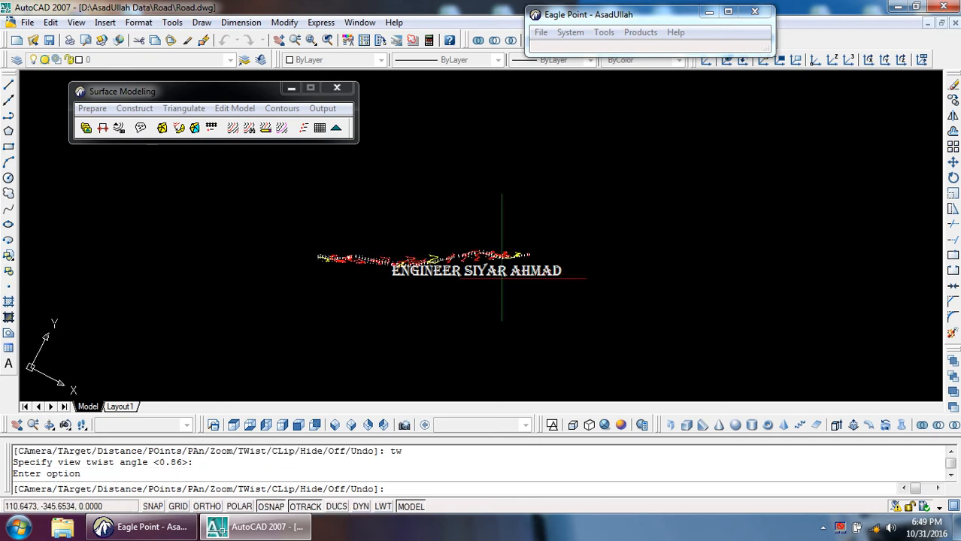
key("Return")
key("Escape")
key("Escape")
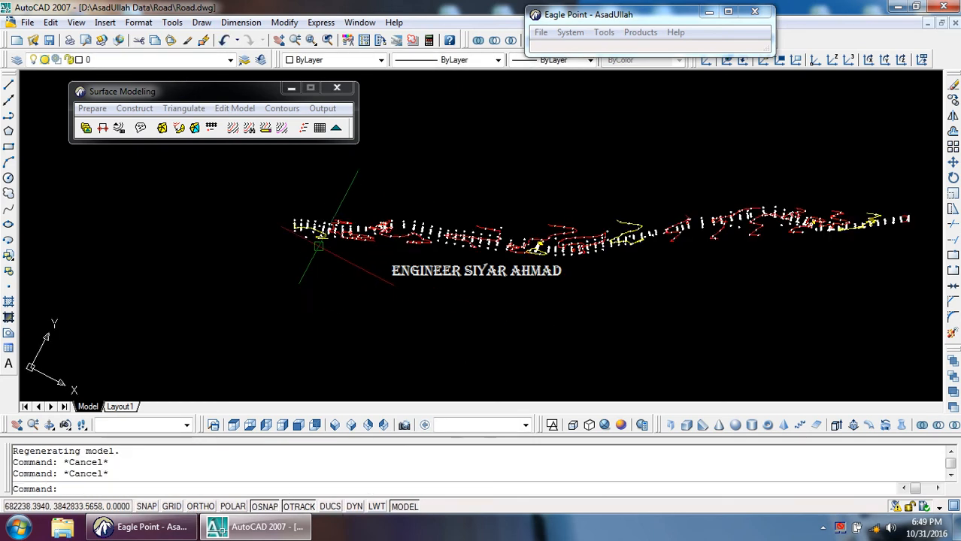
Examine how the contour elevation labels are oriented relative to the road in the twisted view
scroll(311, 239, "up", 8)
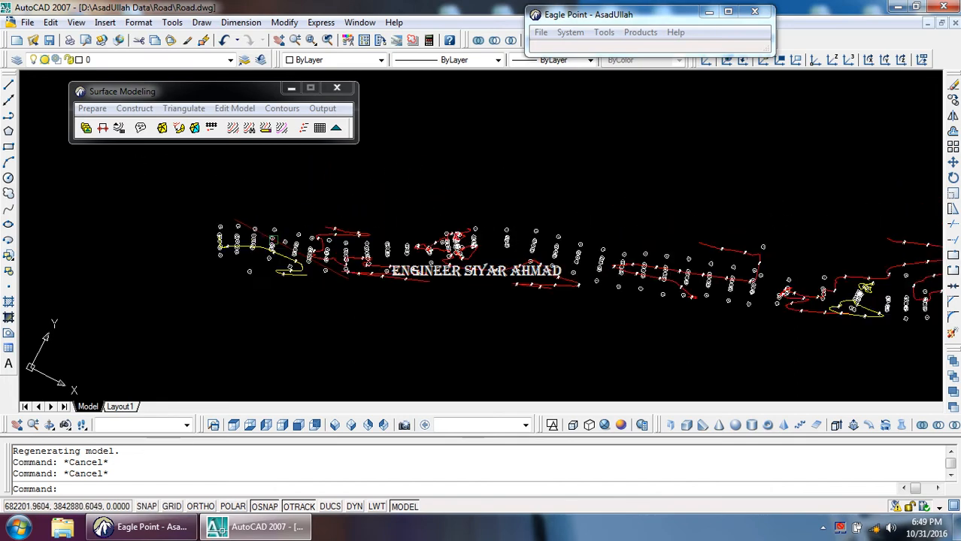
scroll(313, 272, "down", 5)
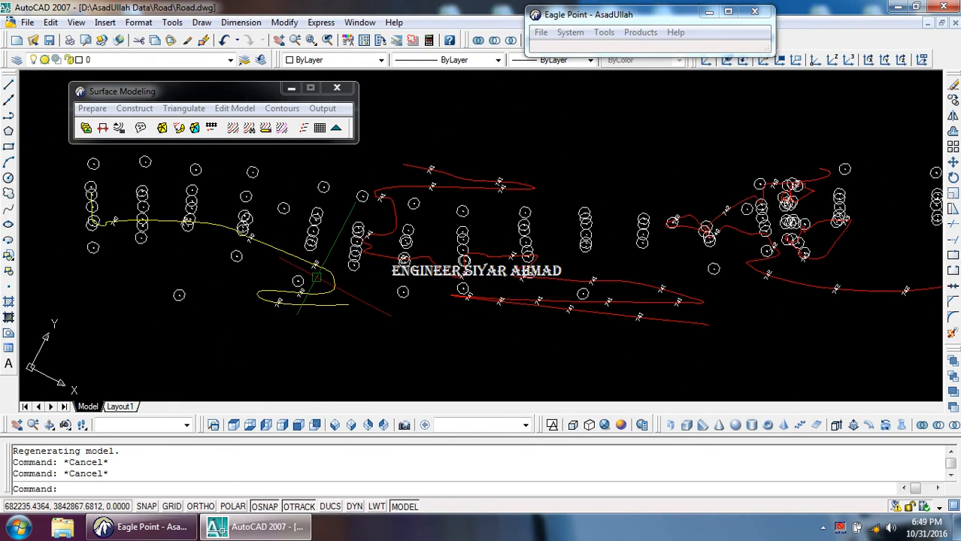
scroll(312, 271, "up", 2)
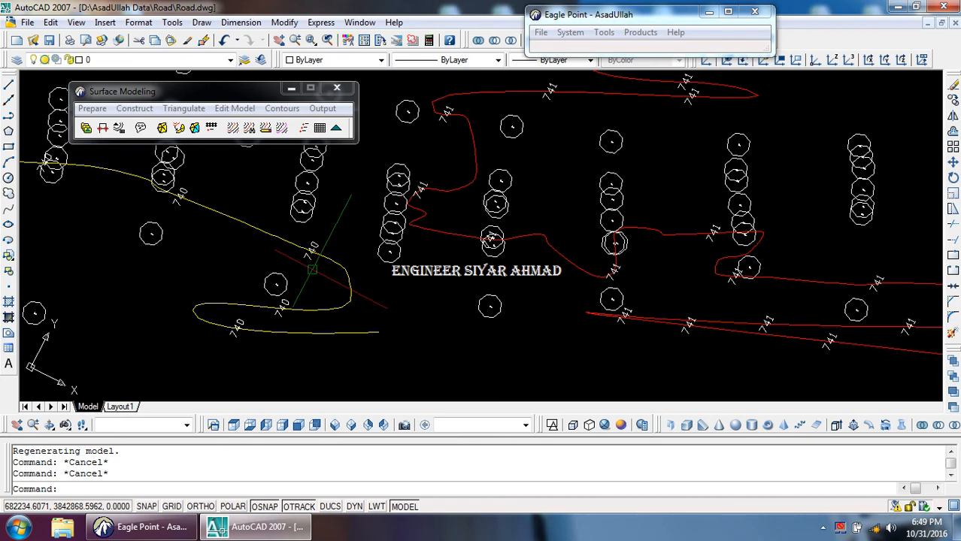
scroll(312, 269, "down", 3)
scroll(323, 266, "up", 4)
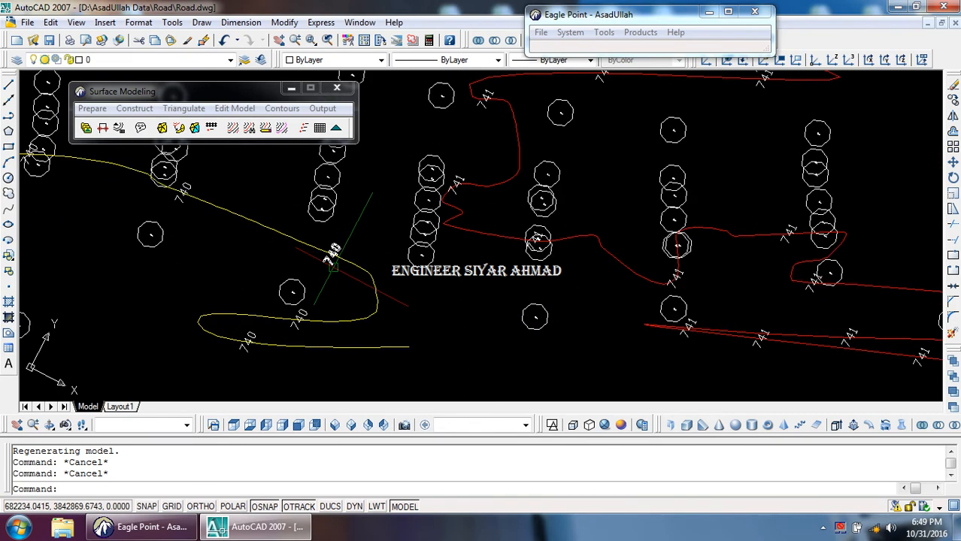
scroll(332, 262, "down", 5)
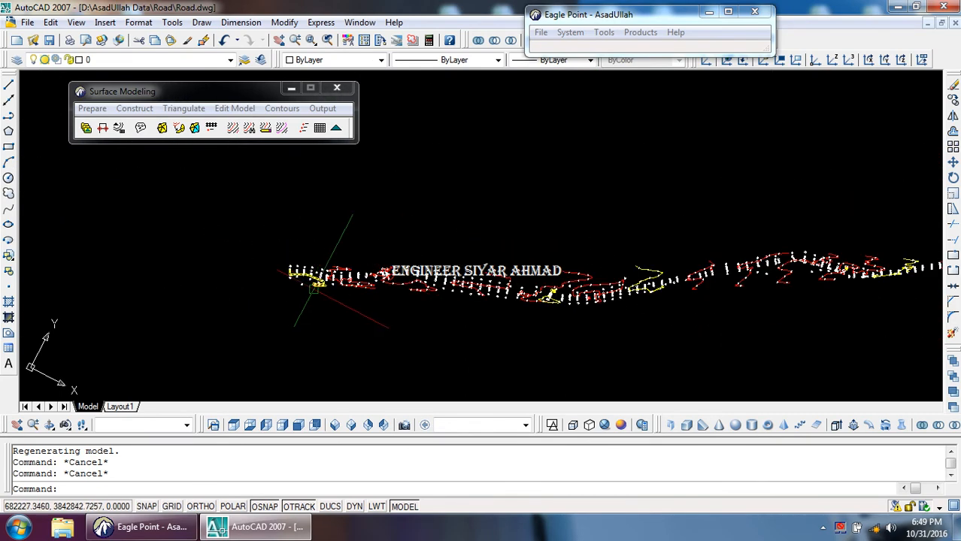
scroll(316, 285, "up", 3)
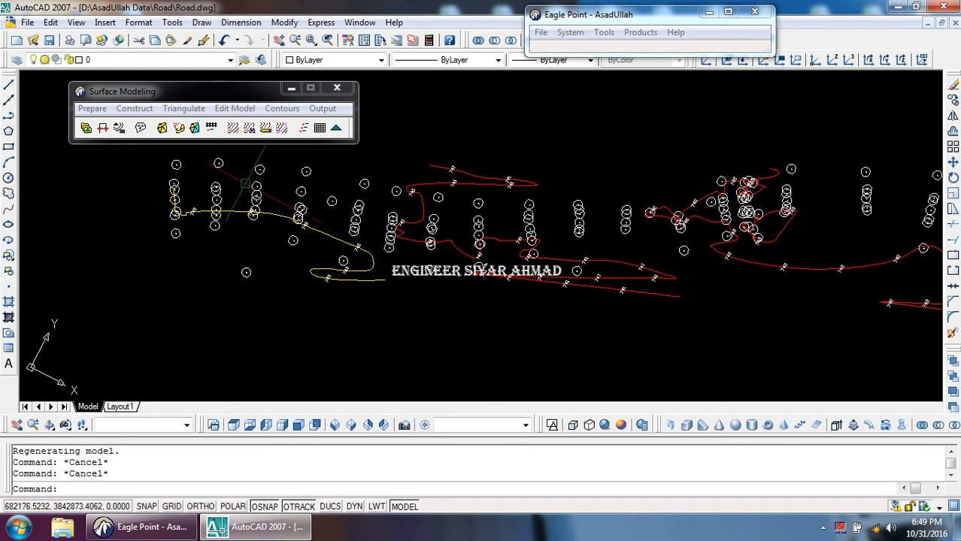
scroll(338, 278, "down", 2)
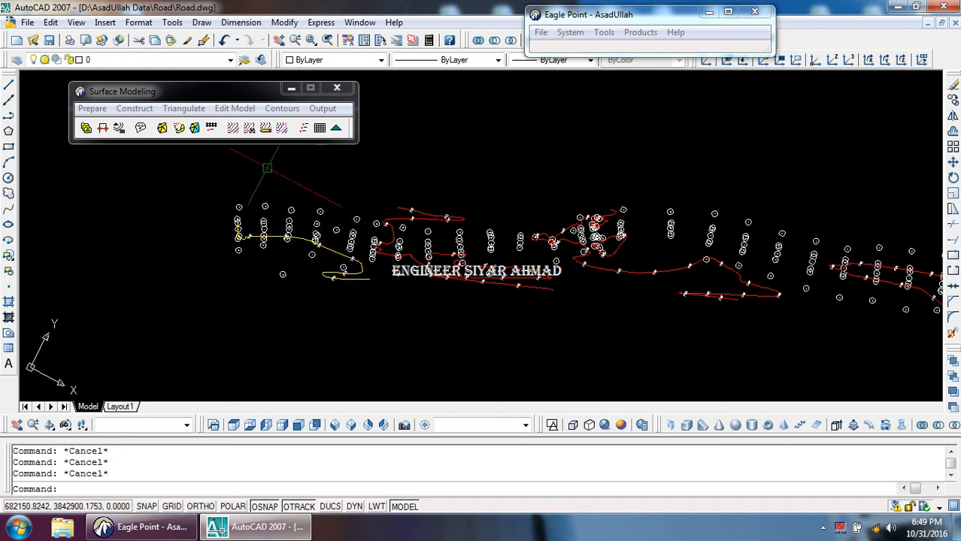
Replace the annotation direction angle in the NSL contour annotation settings and accept them
left_click(281, 109)
left_click(301, 226)
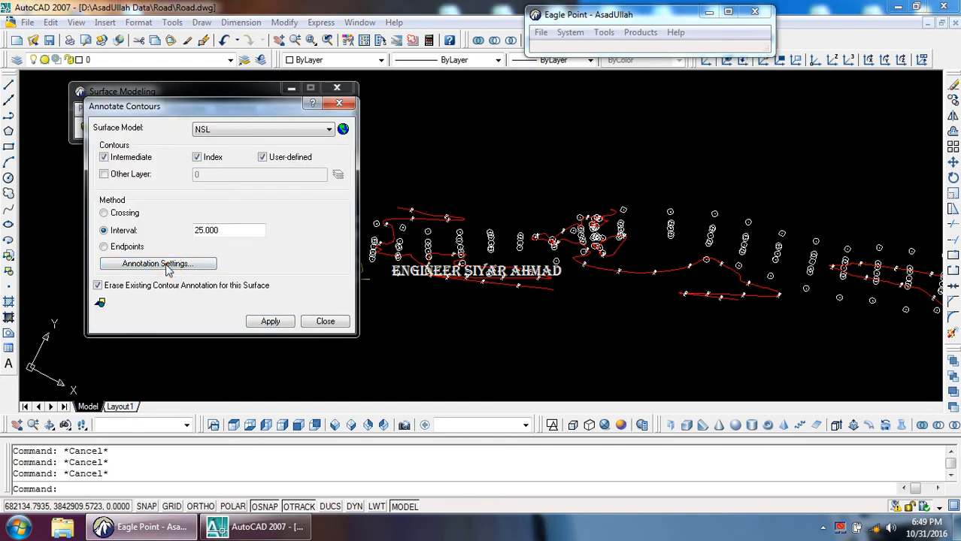
left_click(167, 264)
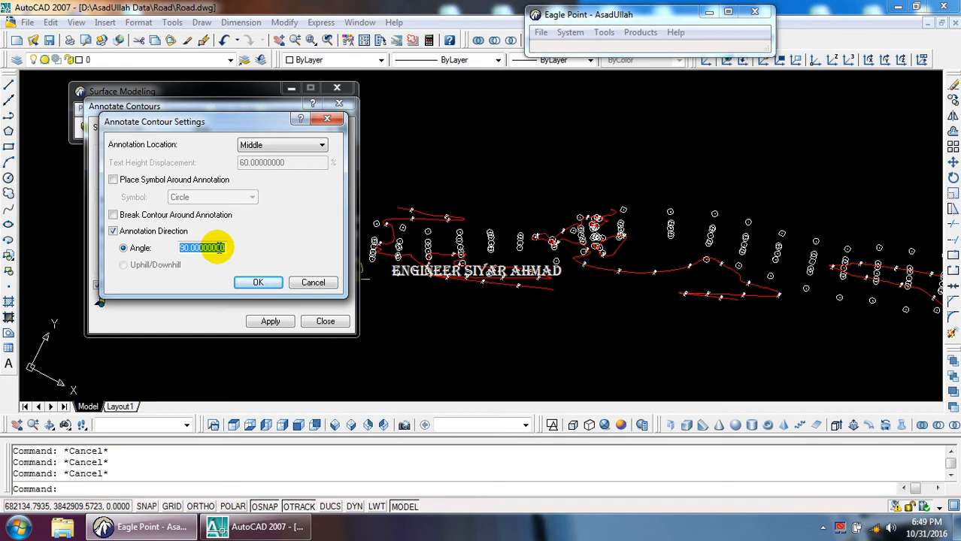
type("5")
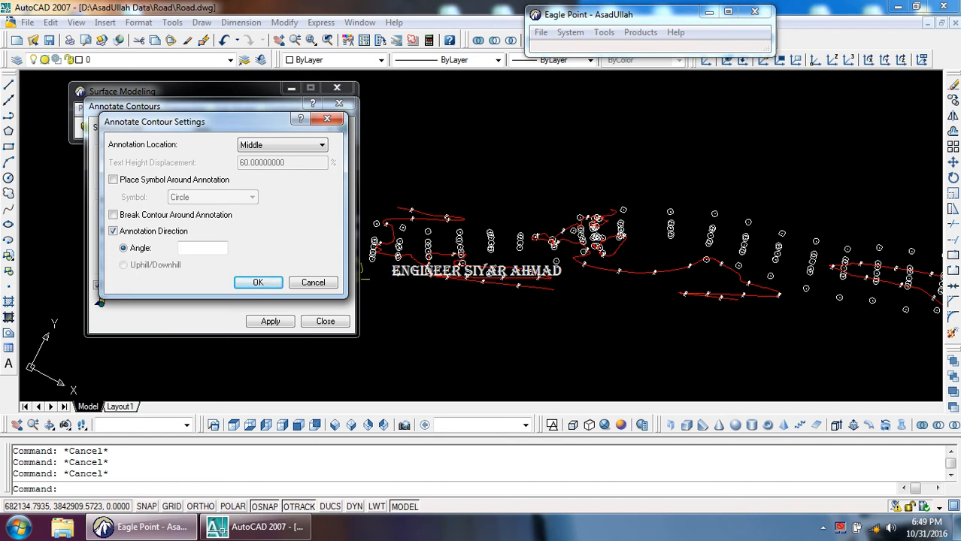
left_click(257, 282)
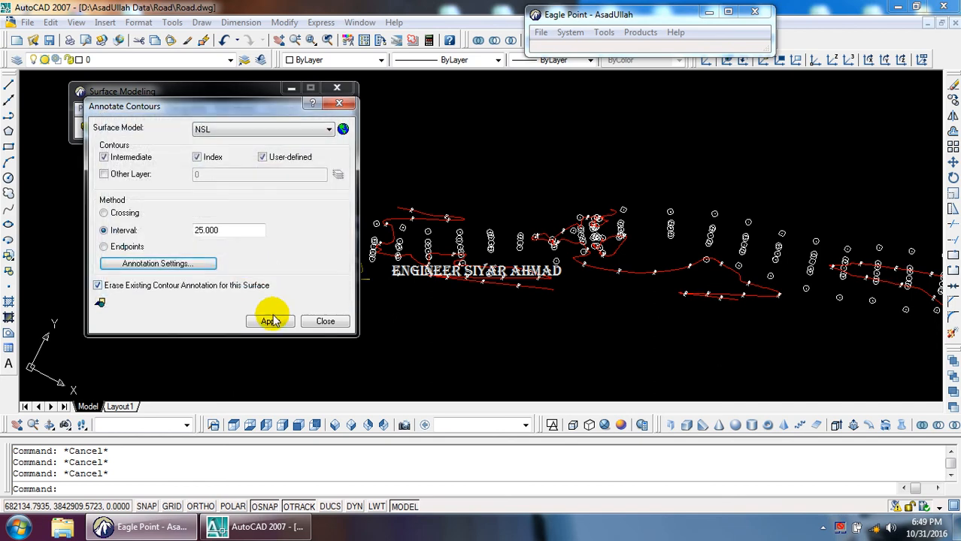
Re-annotate the NSL contours along the whole road at a 25 interval, erasing the existing contour annotation
left_click(270, 320)
scroll(272, 314, "down", 3)
left_click(588, 329)
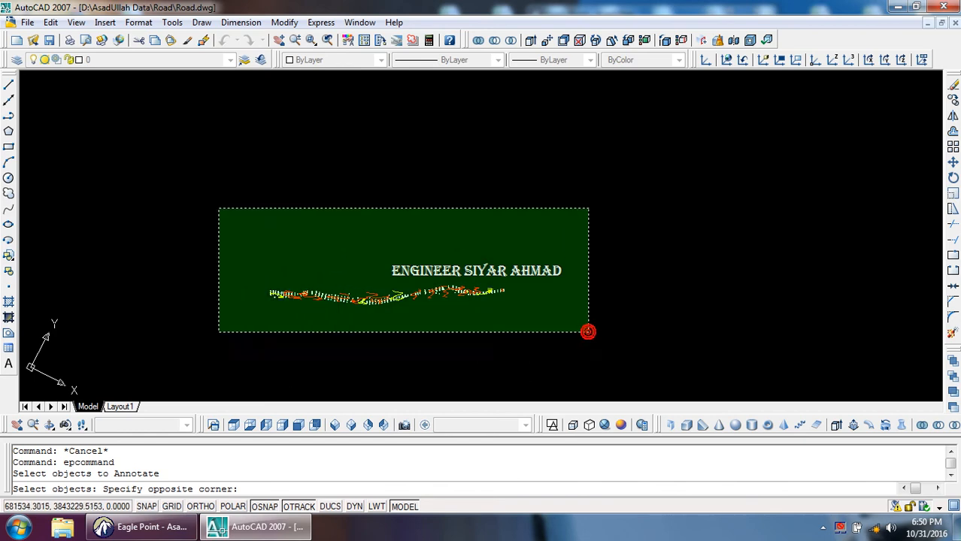
left_click(218, 208)
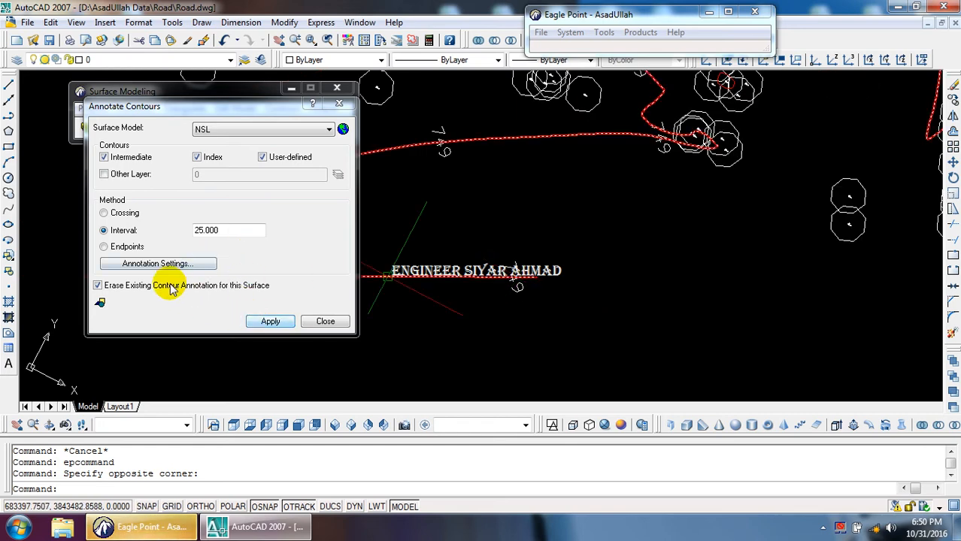
Set the annotation direction angle to 45 and re-annotate all NSL contours along the road
left_click(157, 264)
double_click(204, 248)
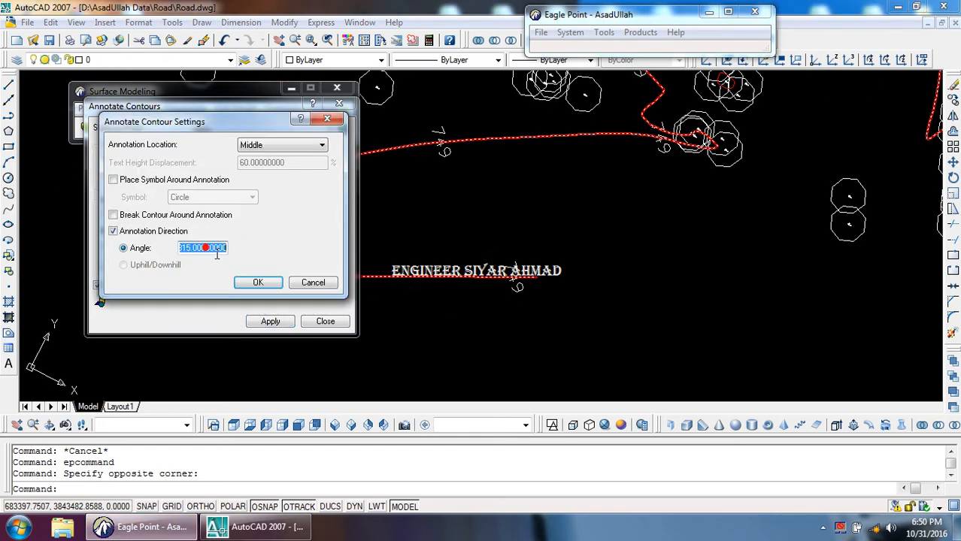
type("45")
left_click(258, 282)
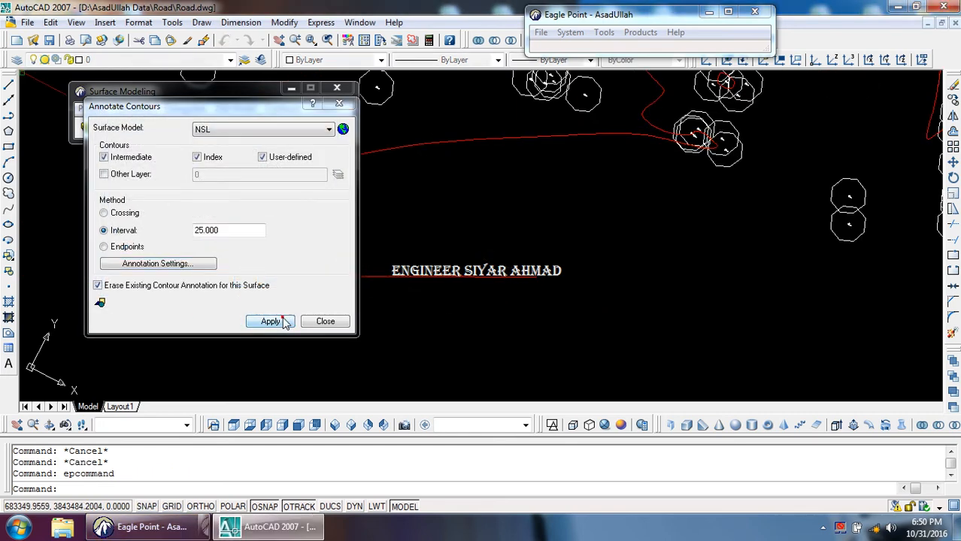
left_click(270, 321)
left_click(497, 302)
left_click(217, 234)
right_click(218, 234)
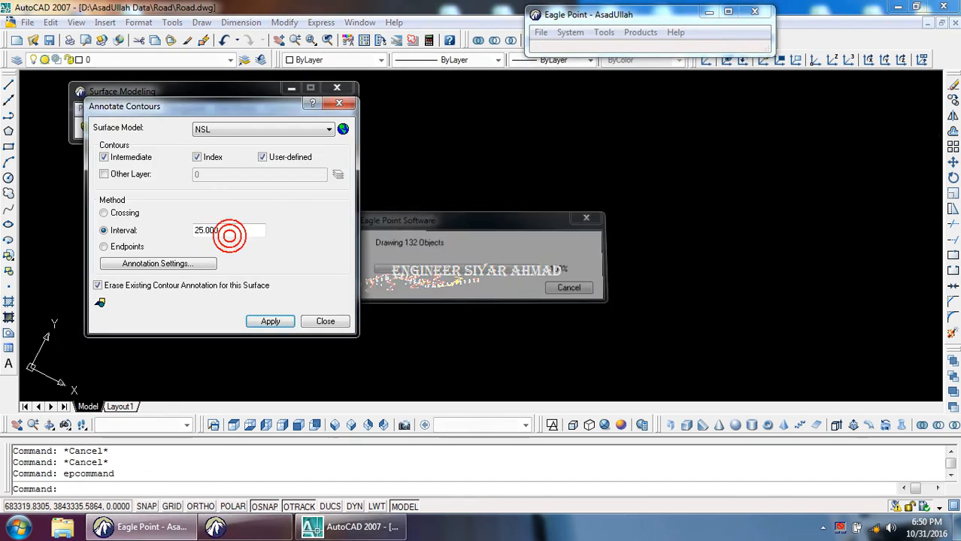
scroll(440, 281, "up", 5)
scroll(440, 281, "up", 6)
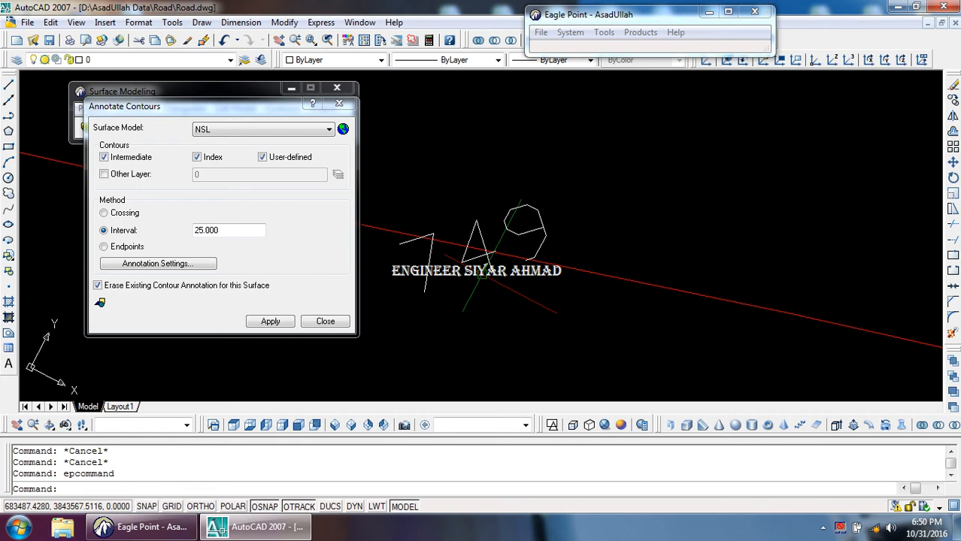
Set the annotation direction angle to 0 and re-annotate all NSL contours along the whole road
left_click(209, 263)
double_click(207, 249)
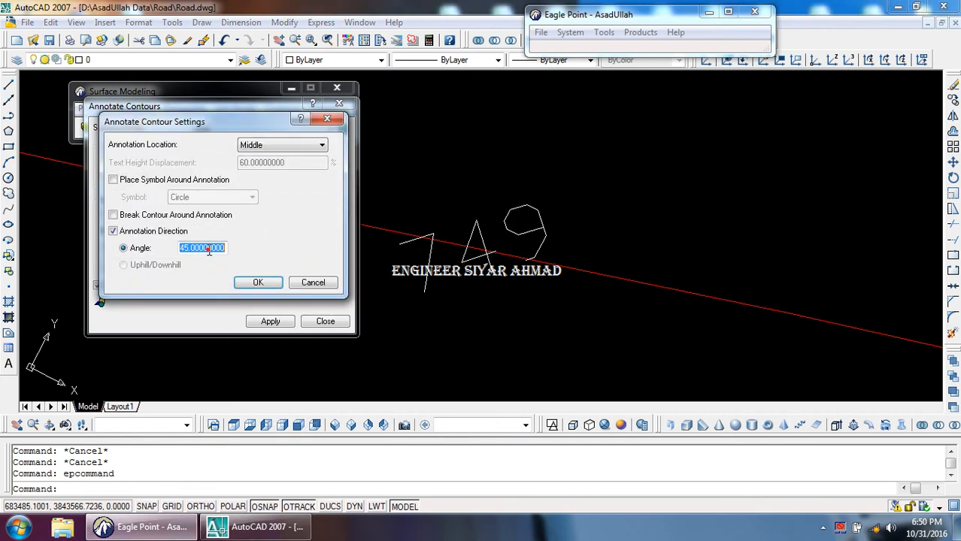
type("0")
left_click(248, 281)
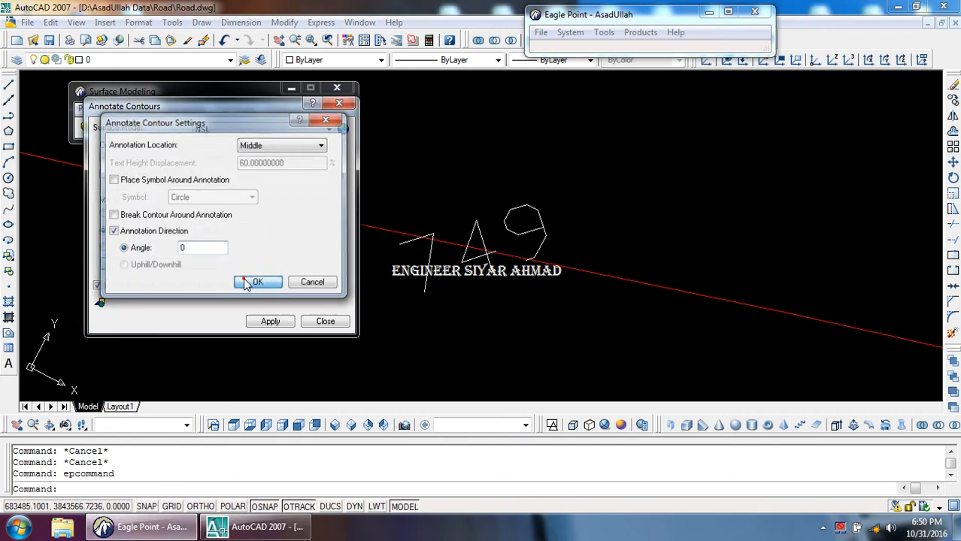
left_click(269, 321)
scroll(330, 300, "down", 8)
left_click(556, 251)
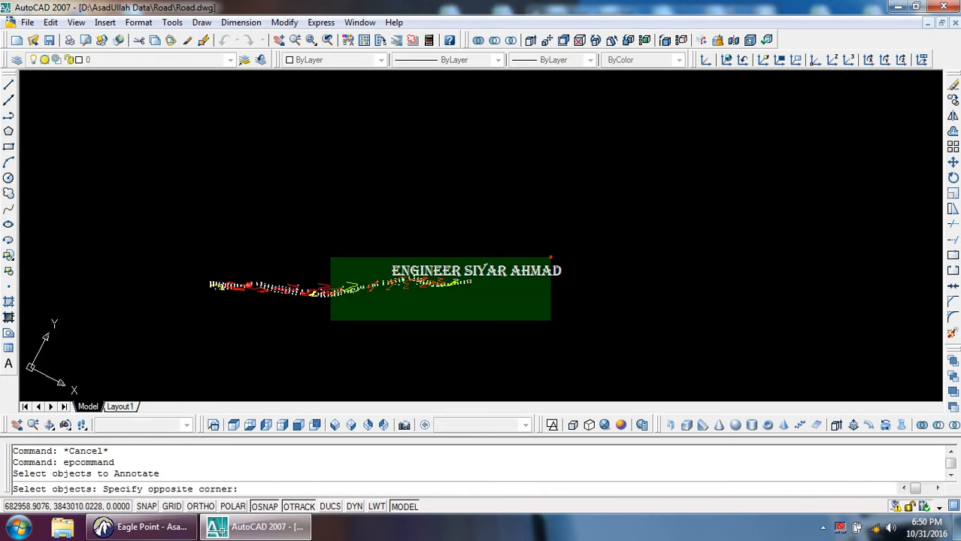
left_click(171, 328)
key("Return")
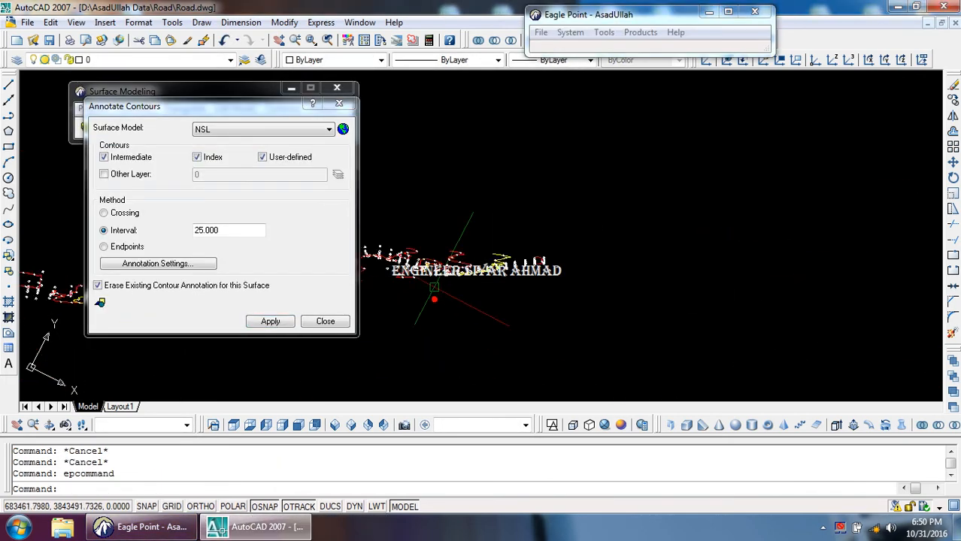
scroll(494, 223, "up", 8)
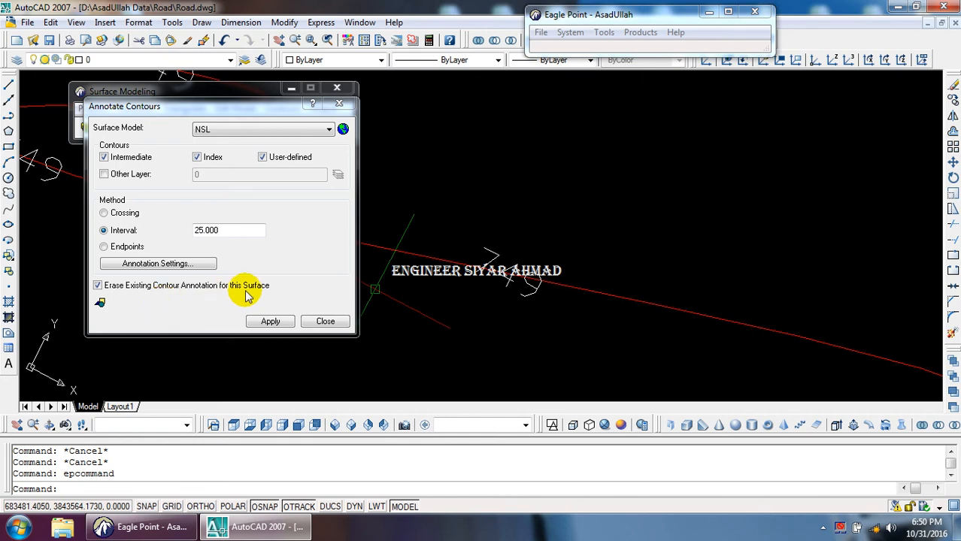
left_click(518, 179)
left_click(535, 212)
scroll(545, 216, "down", 4)
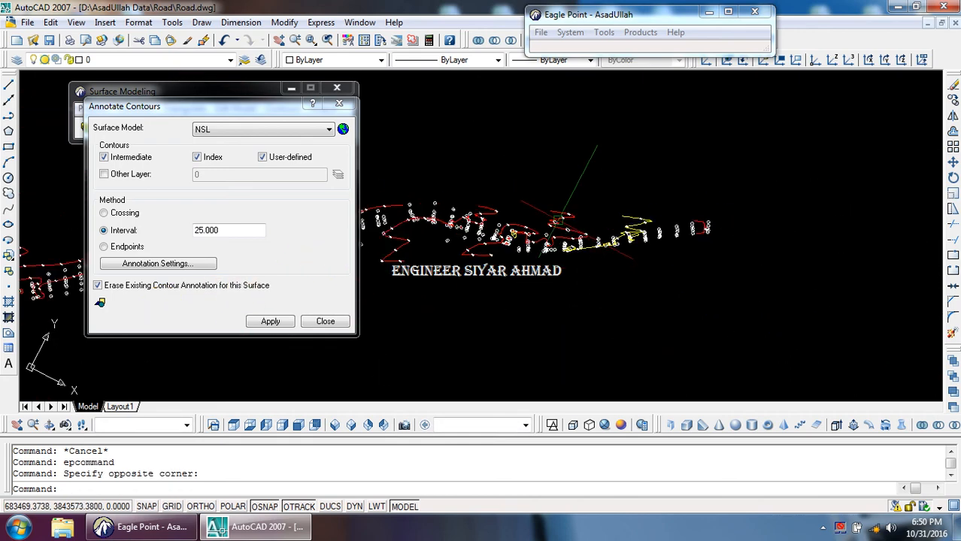
type("dv")
key("Return")
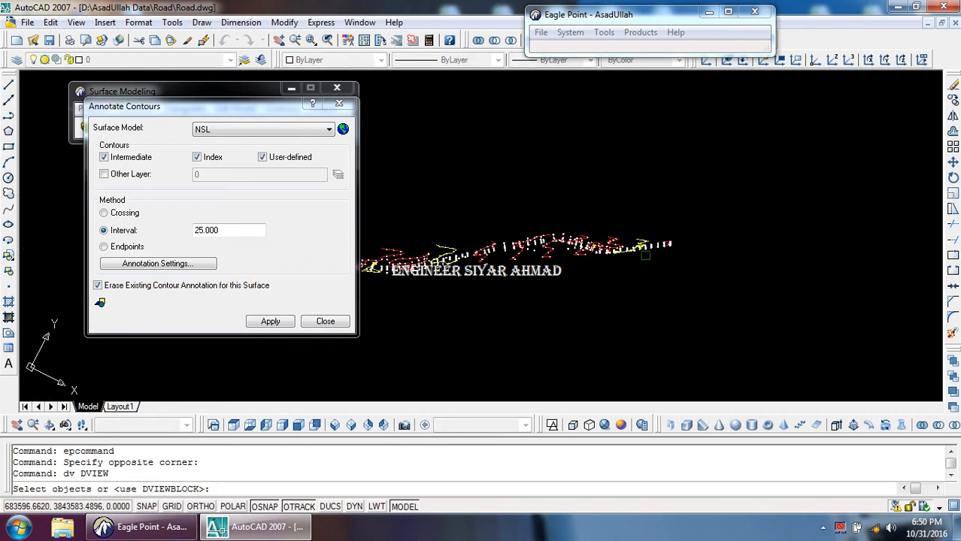
key("Escape")
Restore the top view to check the contour labels' orientation, and close the Annotate Contours dialog
left_click(233, 425)
scroll(466, 340, "down", 3)
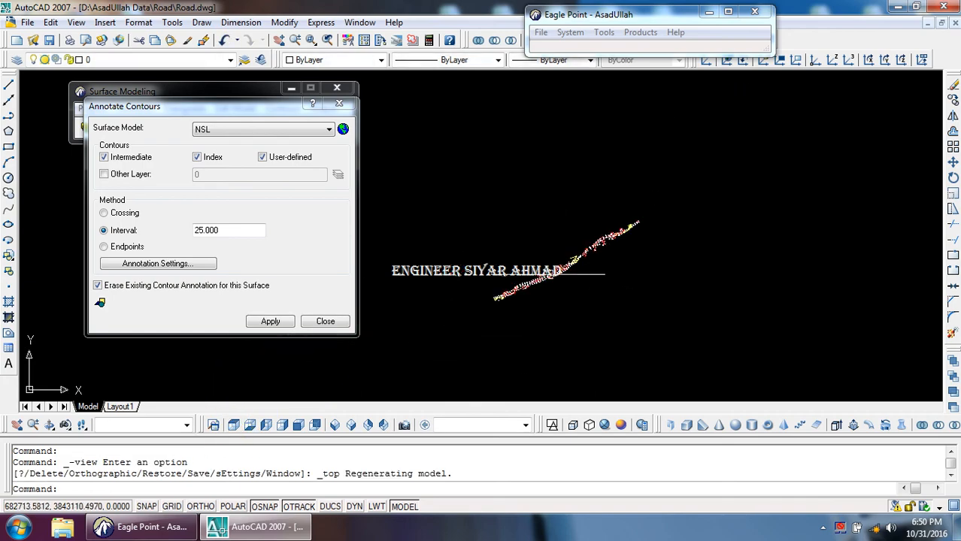
scroll(615, 273, "up", 8)
scroll(614, 272, "up", 2)
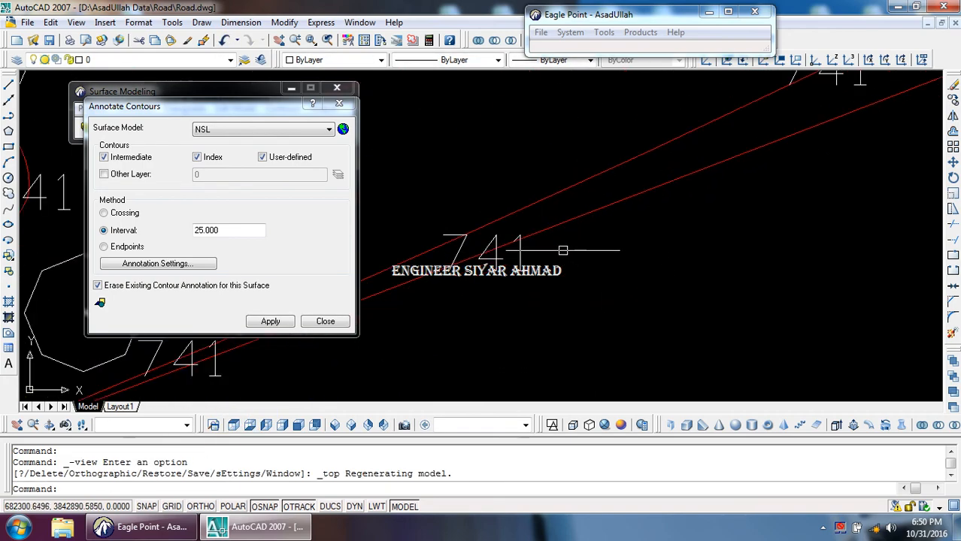
scroll(632, 293, "down", 6)
scroll(464, 280, "down", 5)
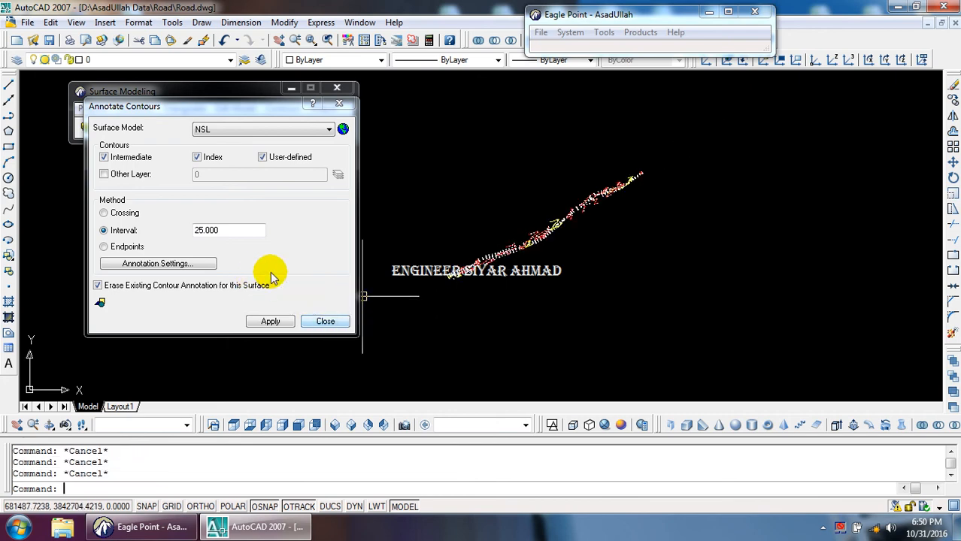
left_click(325, 321)
left_click(465, 280)
scroll(439, 258, "up", 6)
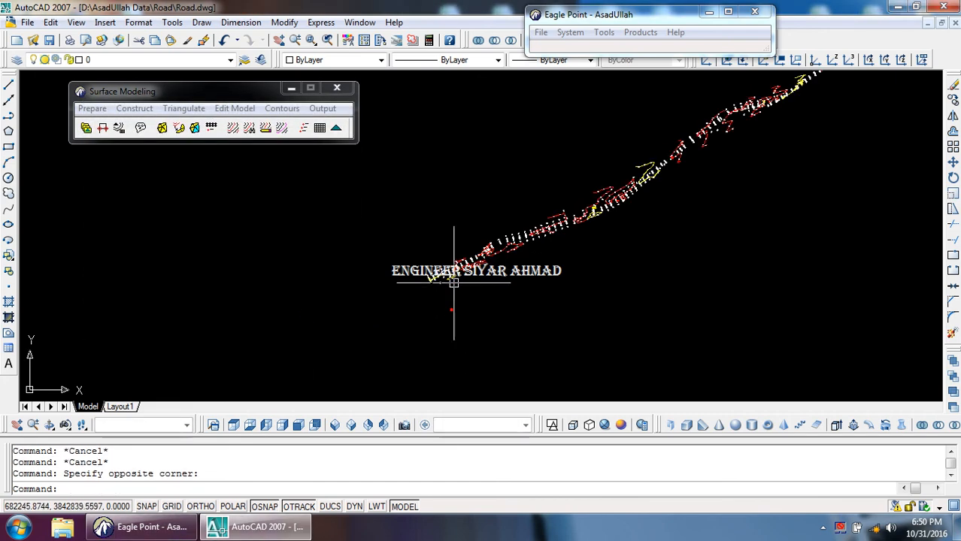
scroll(317, 282, "down", 2)
scroll(314, 294, "down", 4)
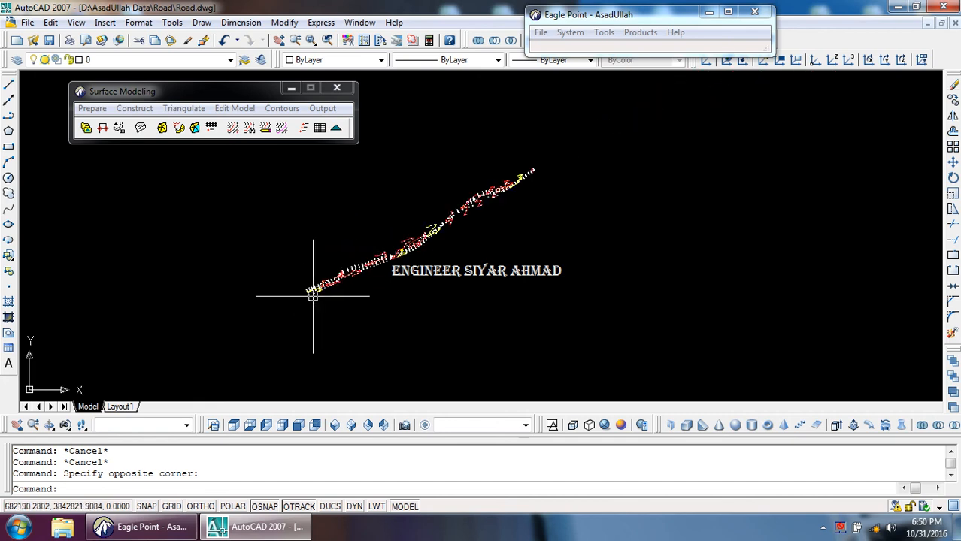
scroll(418, 223, "up", 2)
left_click(285, 111)
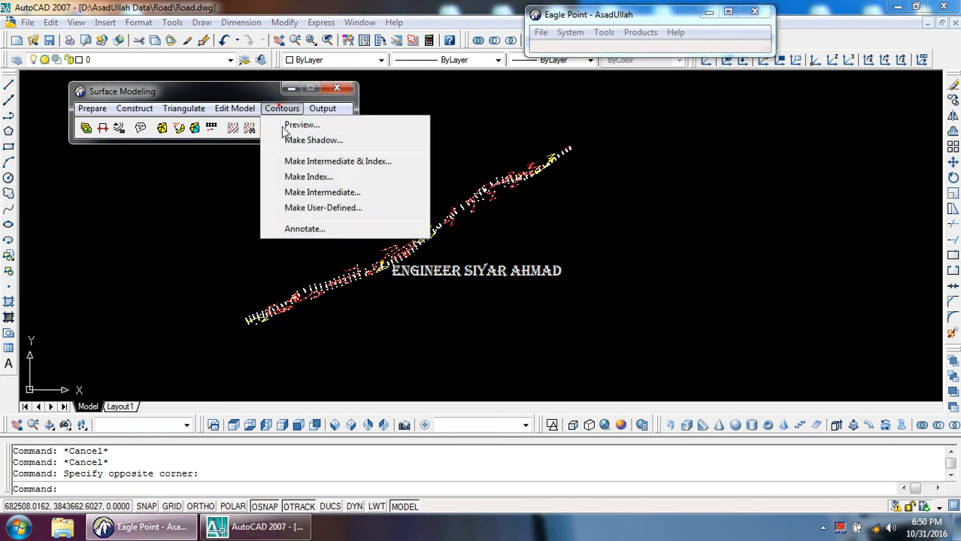
left_click(200, 229)
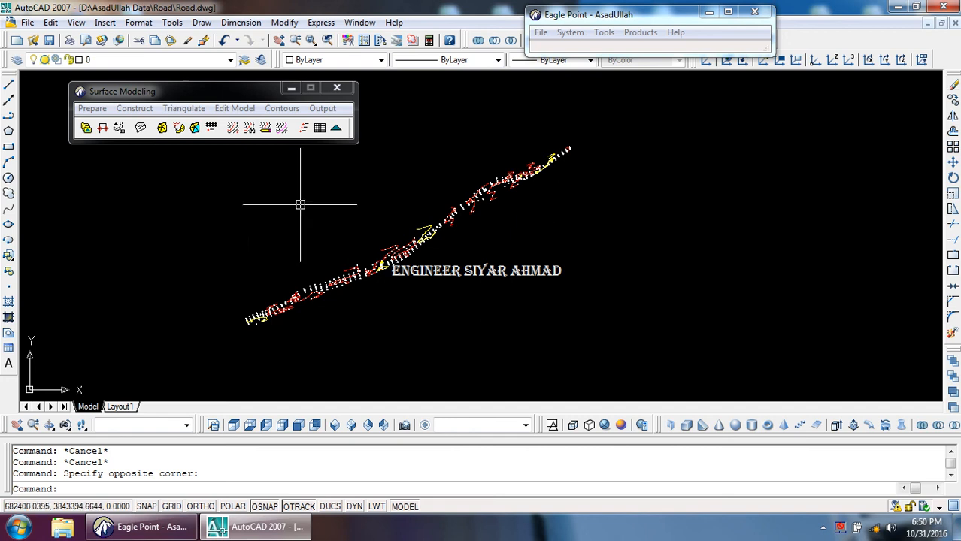
double_click(277, 211)
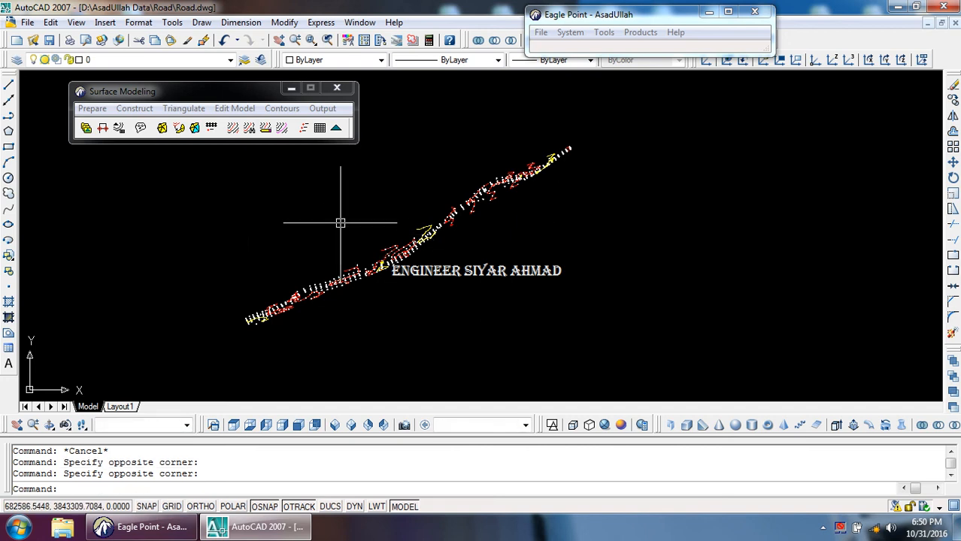